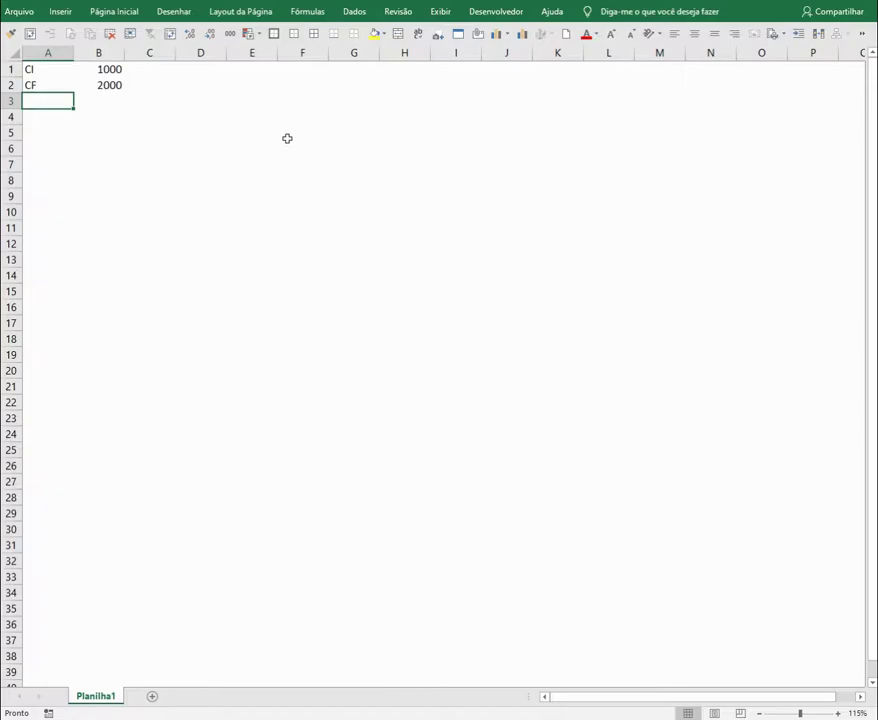
Enter the numbers 1, 2 and 3 in cells D3 to D5
{"action": "key", "text": "Right"}
{"action": "key", "text": "Right"}
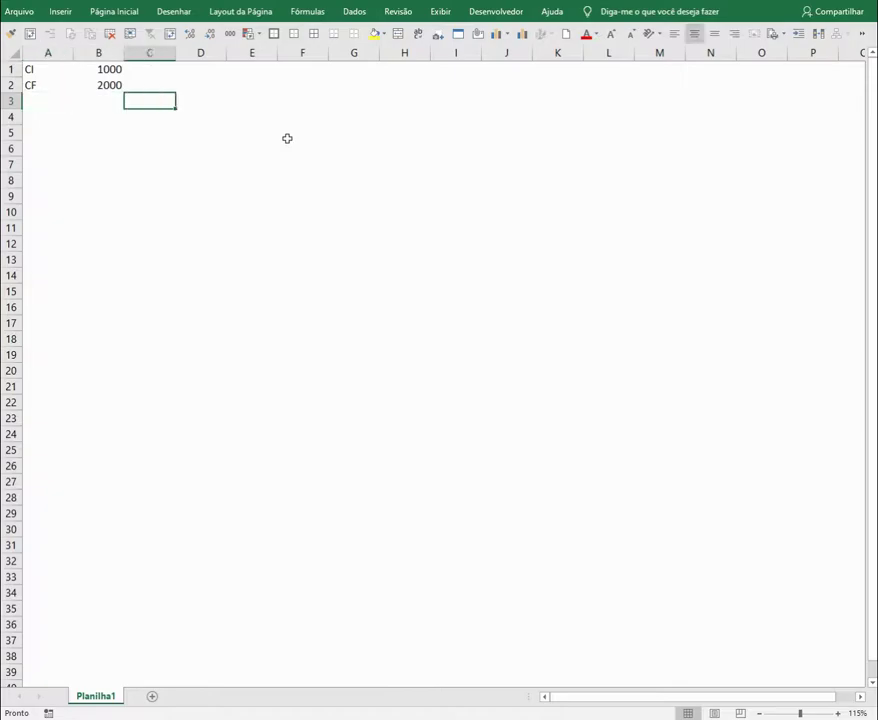
{"action": "key", "text": "Right"}
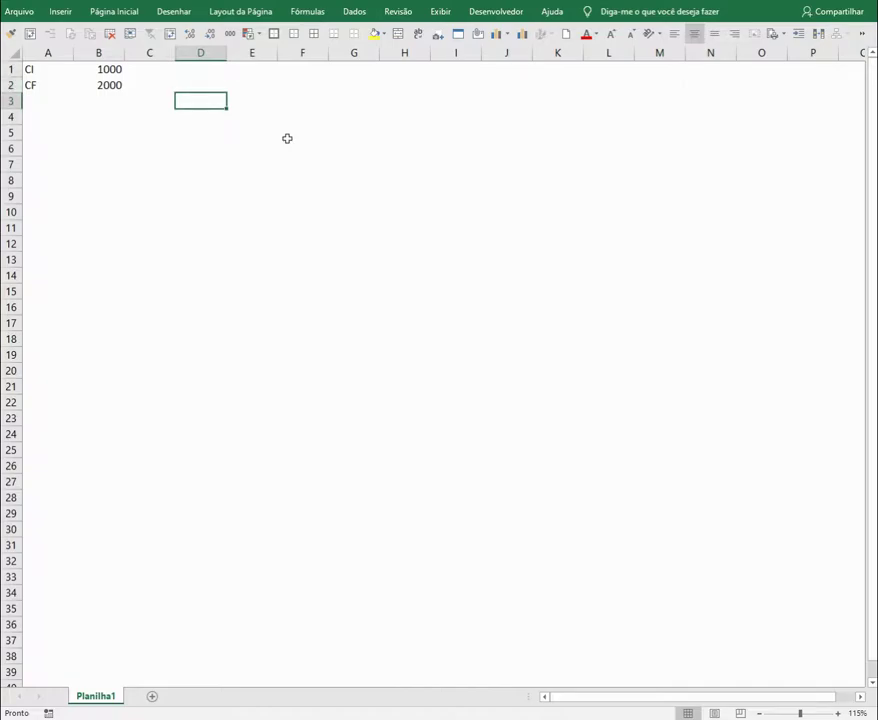
{"action": "type", "text": "1"}
{"action": "key", "text": "Return"}
{"action": "type", "text": "2"}
{"action": "key", "text": "Return"}
{"action": "type", "text": "3"}
{"action": "key", "text": "Return"}
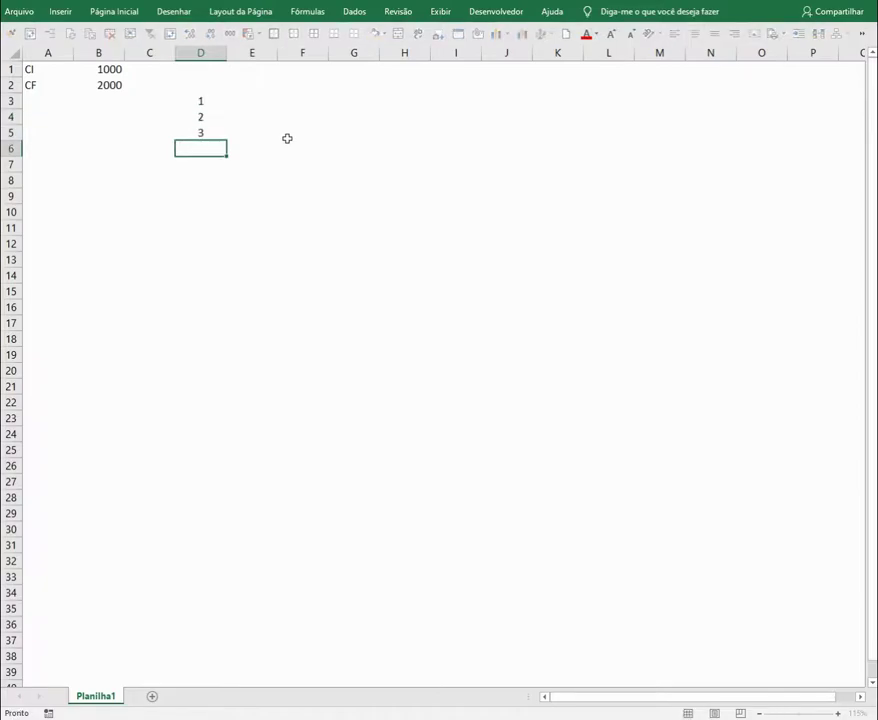
Extend the number series from D3:D5 down to D32 so it runs through 30
{"action": "key", "text": "Up"}
{"action": "key", "text": "Up"}
{"action": "key", "text": "Up"}
{"action": "key", "text": "shift+Down"}
{"action": "key", "text": "shift+Down"}
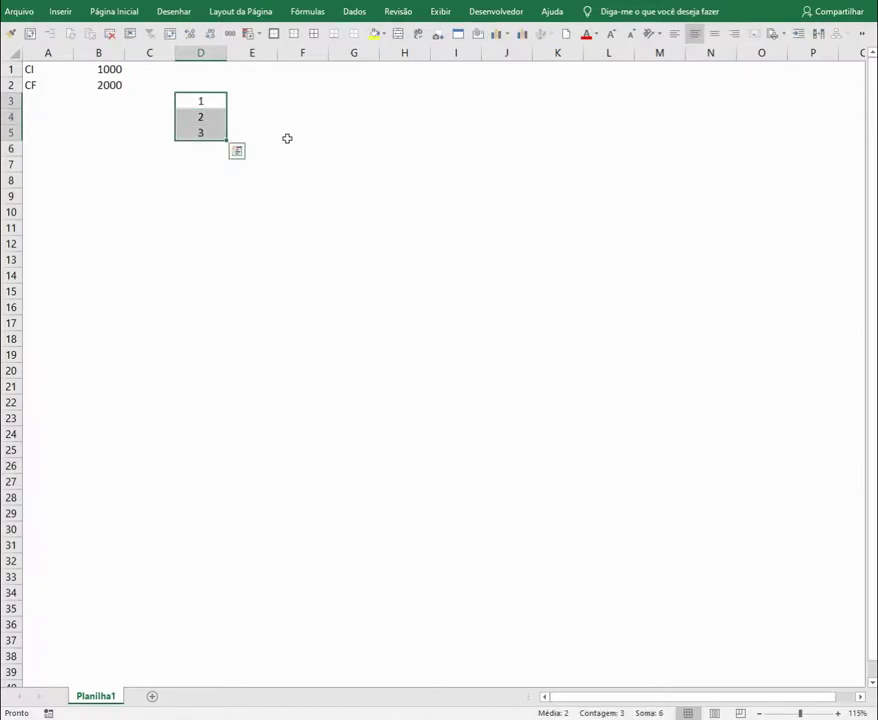
{"action": "left_click_drag", "start_coordinate": [229, 143], "coordinate": [274, 566]}
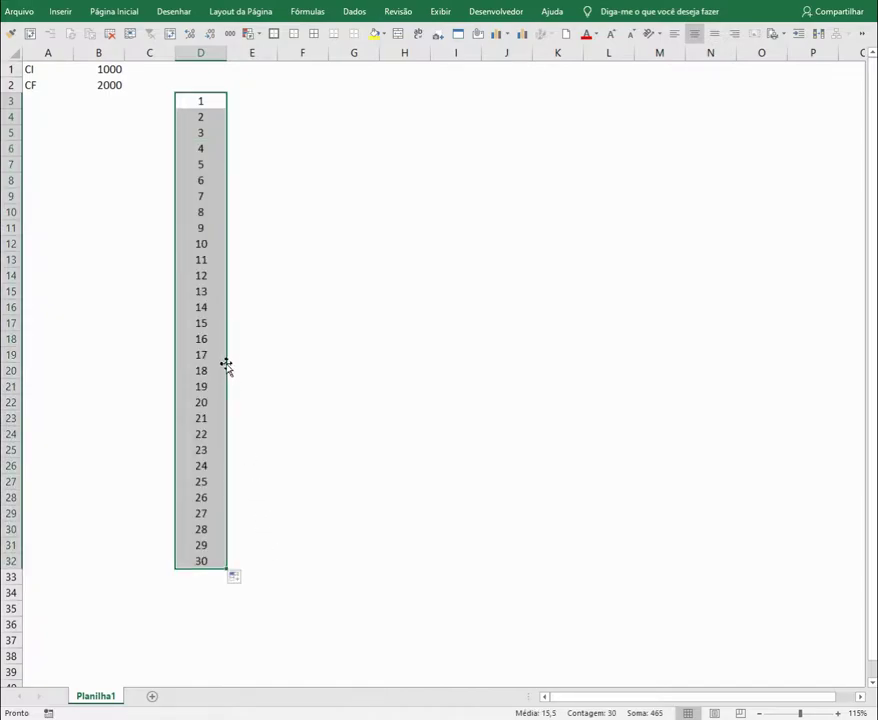
{"action": "left_click", "coordinate": [306, 119]}
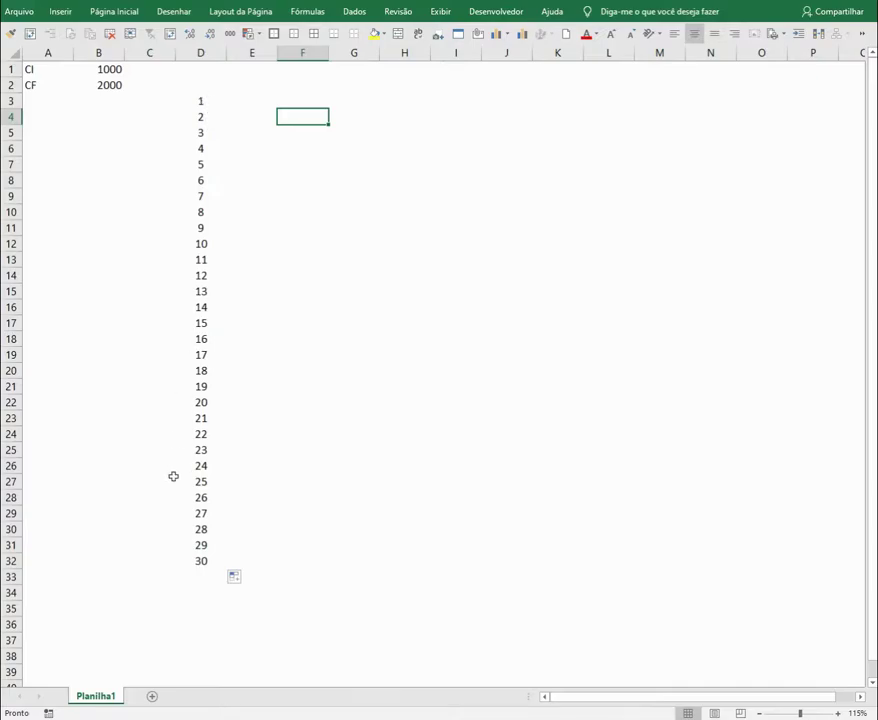
Fill days 6 and 7 in cells D8:D9 with yellow
{"action": "left_click", "coordinate": [204, 100]}
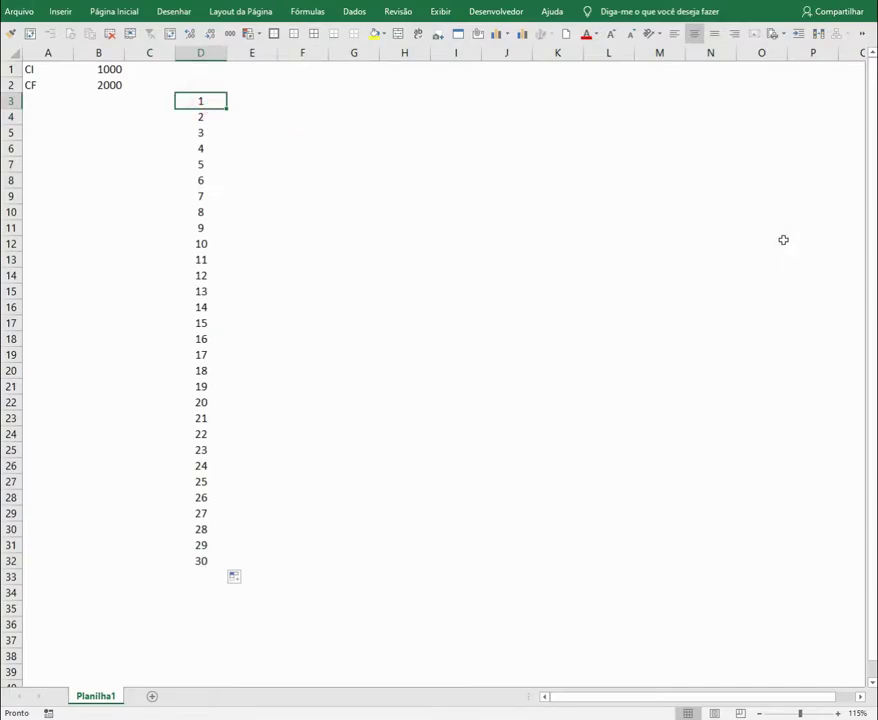
{"action": "key", "text": "shift+Down"}
{"action": "key", "text": "shift+Down"}
{"action": "key", "text": "shift+Down"}
{"action": "key", "text": "shift+Down"}
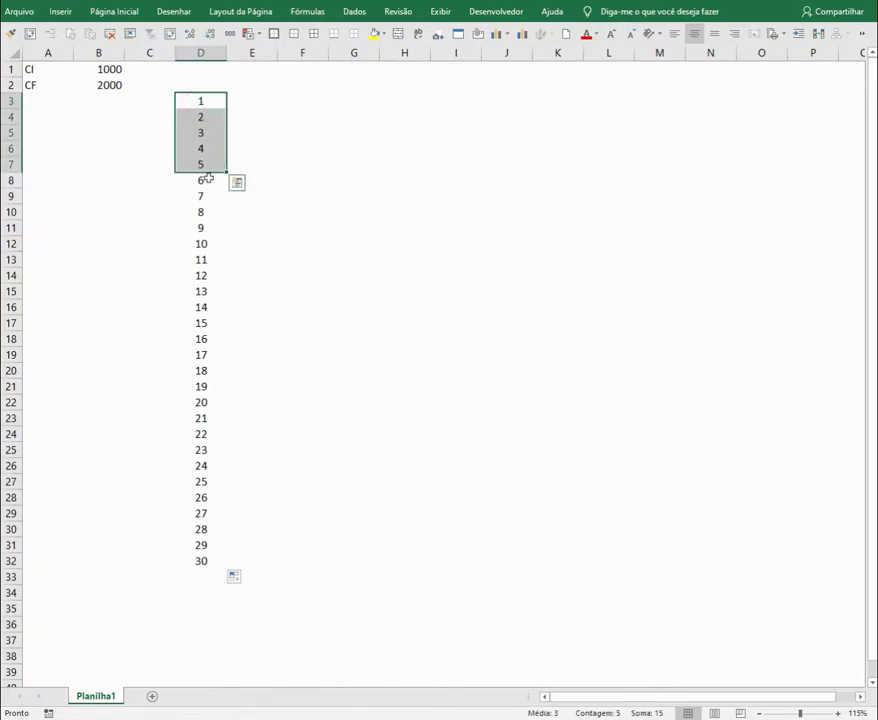
{"action": "left_click_drag", "start_coordinate": [198, 179], "coordinate": [200, 196]}
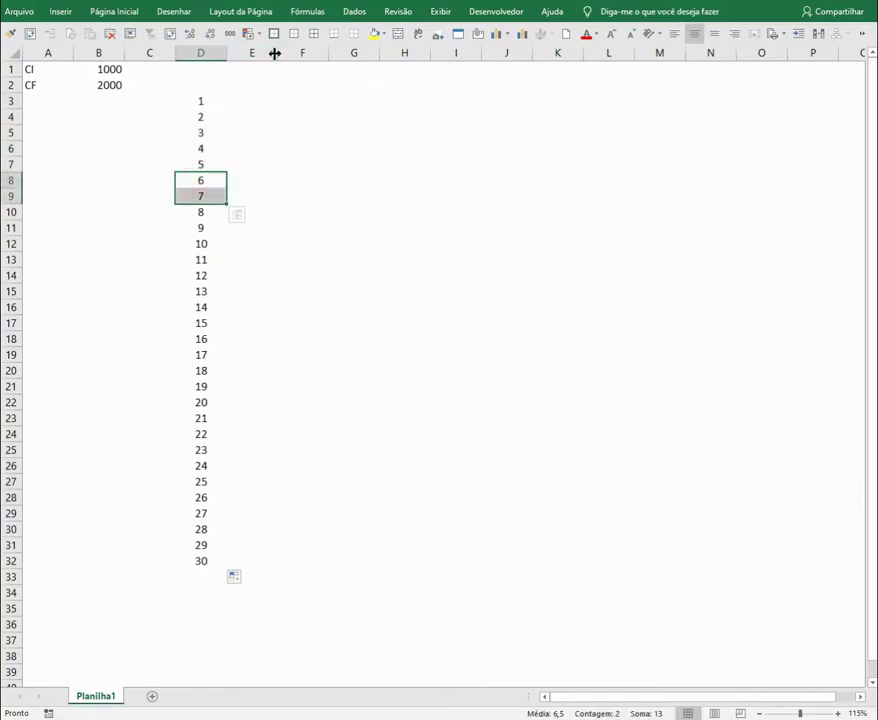
{"action": "left_click", "coordinate": [374, 33]}
{"action": "left_click", "coordinate": [285, 265]}
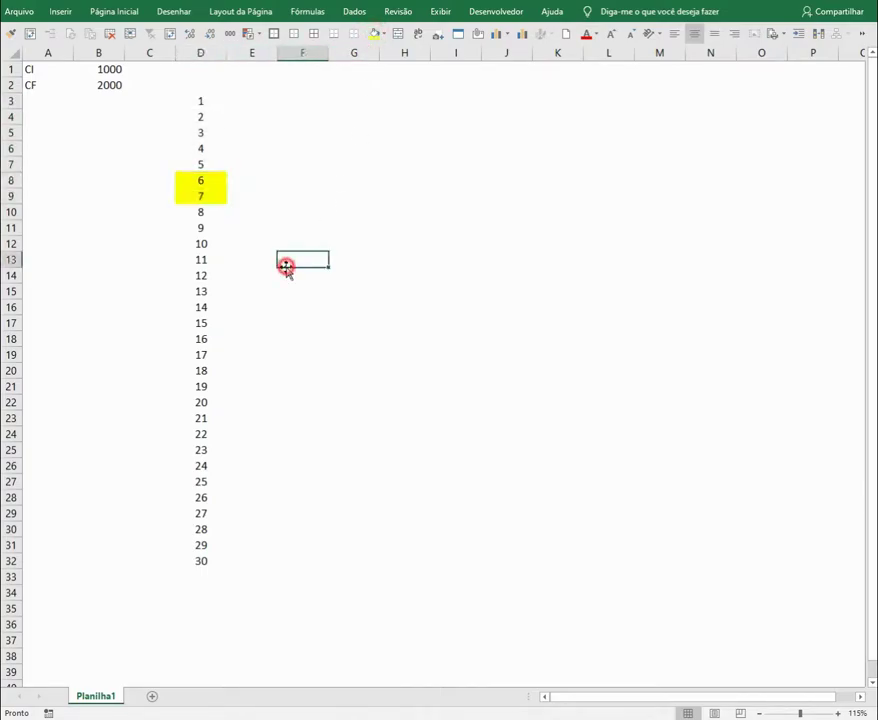
Copy the seven-day formatting of D3:D9 onto the blocks starting at D10, D17 and D24
{"action": "left_click_drag", "start_coordinate": [200, 100], "coordinate": [200, 193]}
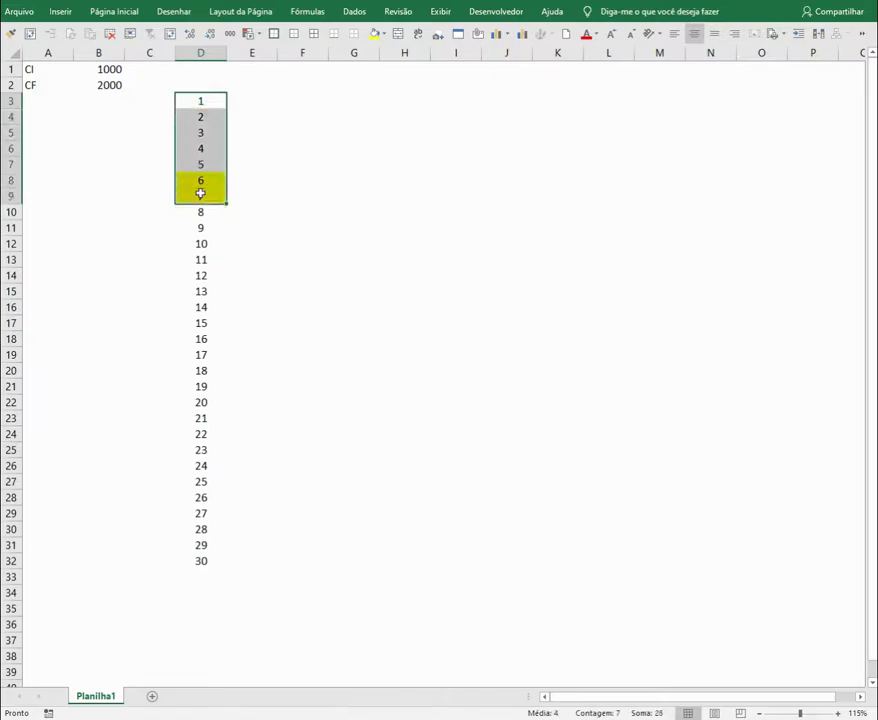
{"action": "key", "text": "alt+1"}
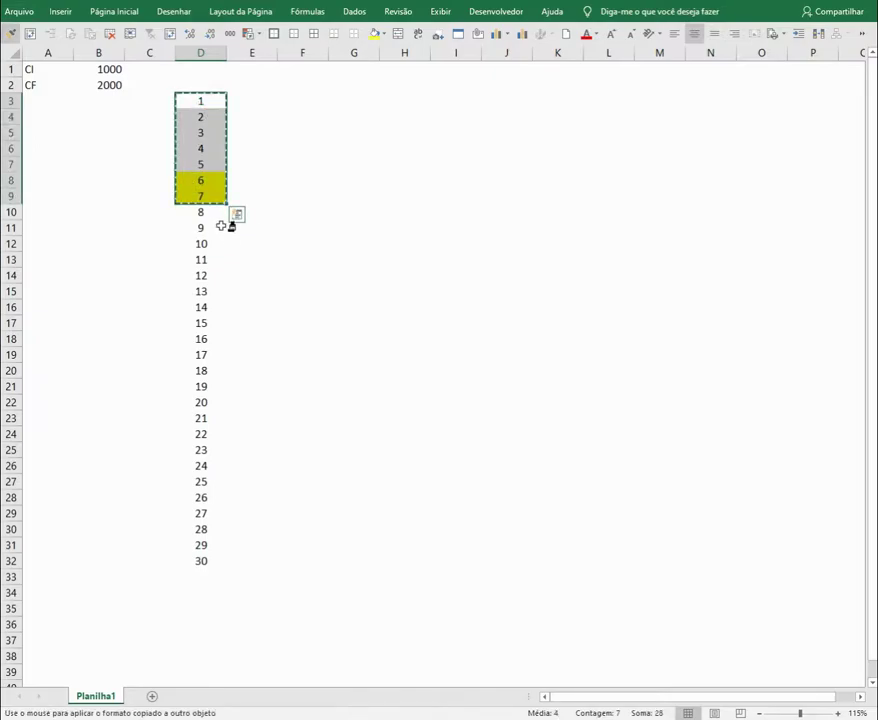
{"action": "left_click", "coordinate": [203, 212]}
{"action": "key", "text": "alt+1"}
{"action": "left_click", "coordinate": [207, 325]}
{"action": "key", "text": "alt+1"}
{"action": "left_click", "coordinate": [196, 434]}
{"action": "left_click", "coordinate": [392, 430]}
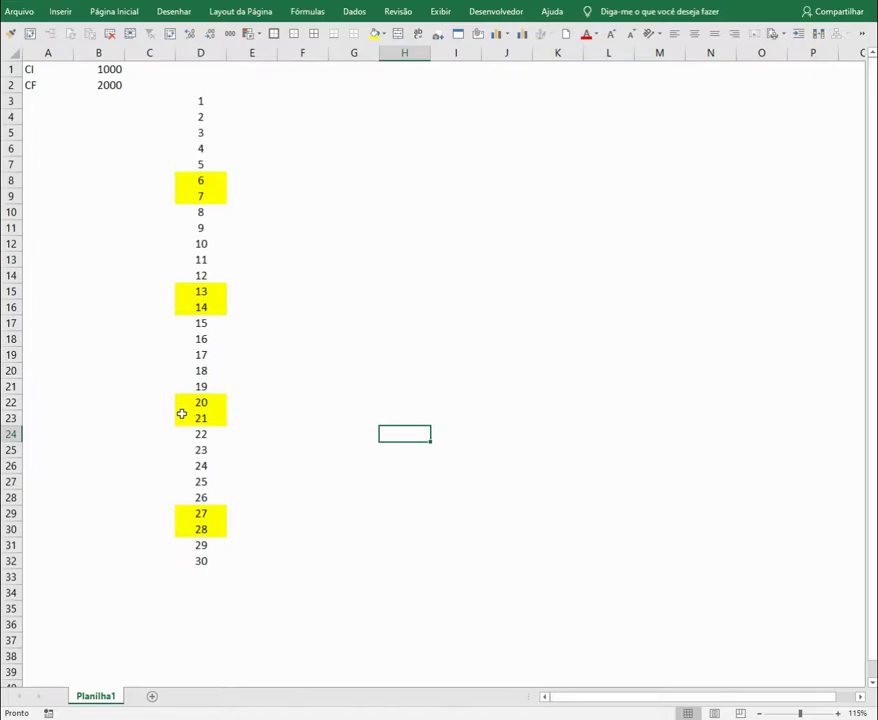
Select all the unhighlighted days in D3:D32 together to check how many there are
{"action": "left_click_drag", "start_coordinate": [202, 100], "coordinate": [212, 164]}
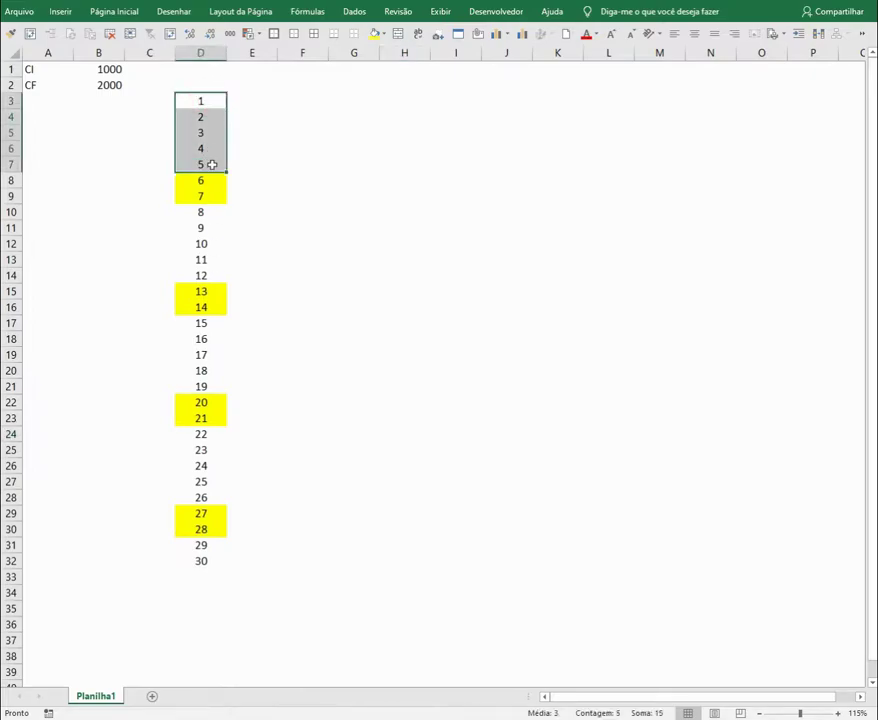
{"action": "left_click_drag", "start_coordinate": [206, 212], "coordinate": [204, 275], "text": "ctrl"}
{"action": "left_click_drag", "start_coordinate": [201, 322], "coordinate": [202, 384], "text": "ctrl"}
{"action": "left_click_drag", "start_coordinate": [202, 432], "coordinate": [204, 494], "text": "ctrl"}
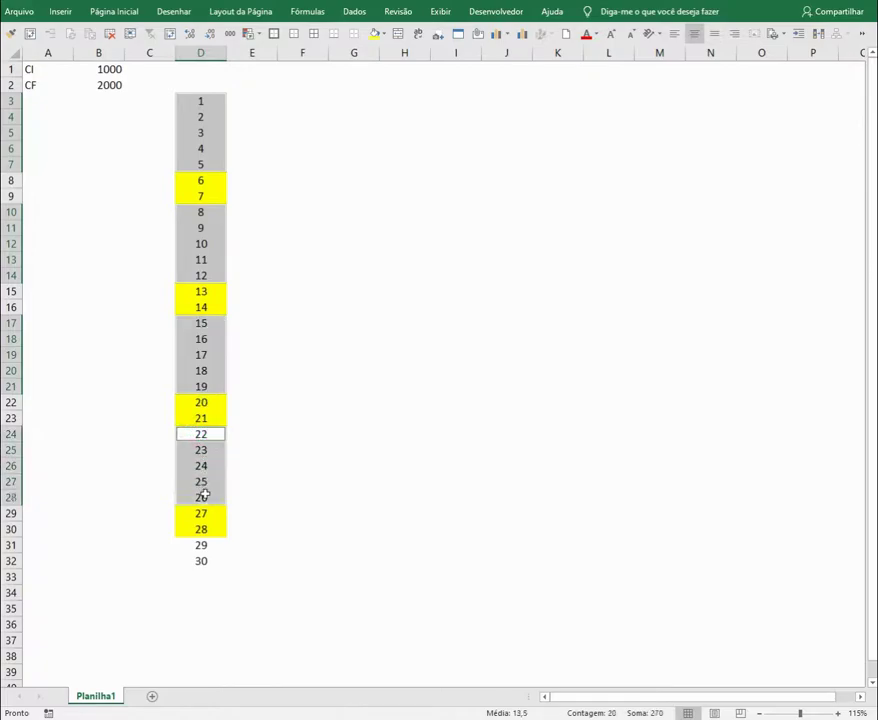
{"action": "left_click_drag", "start_coordinate": [201, 545], "coordinate": [201, 560], "text": "ctrl"}
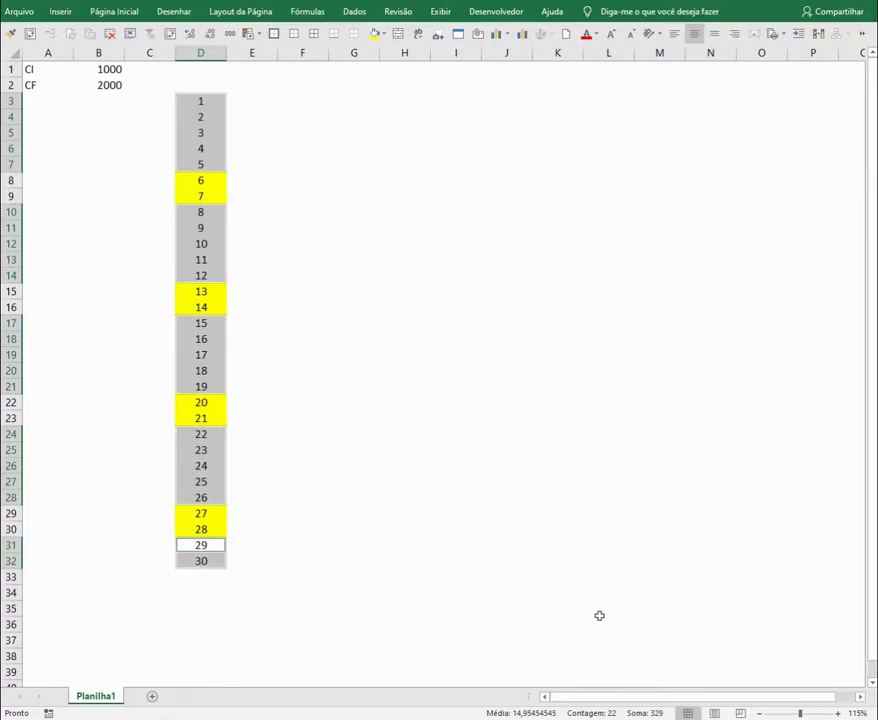
{"action": "left_click", "coordinate": [341, 200]}
Add the label DIAS in A3 with the value 22 in B3
{"action": "left_click", "coordinate": [38, 100]}
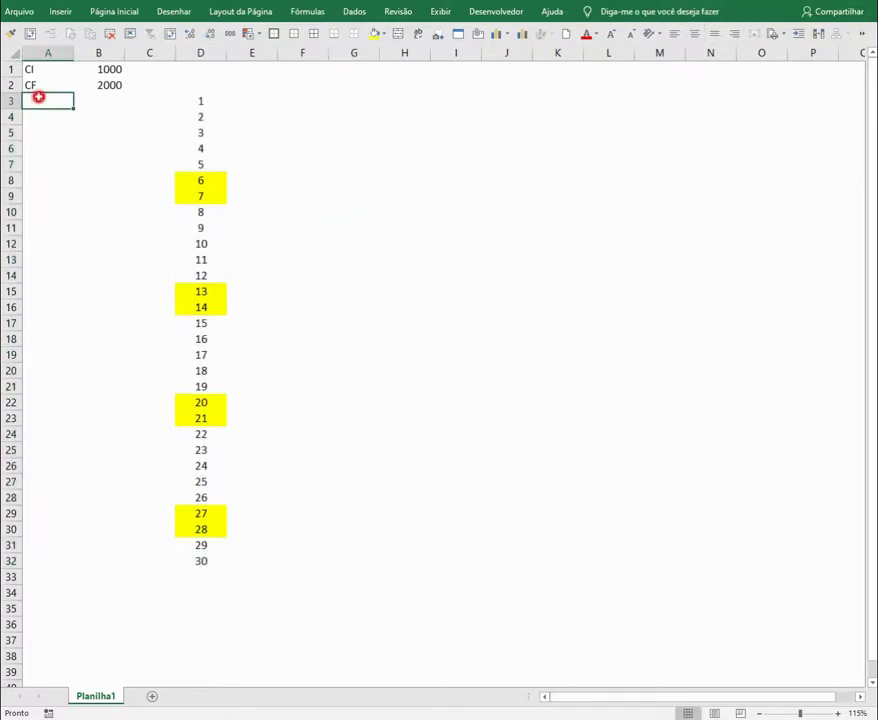
{"action": "type", "text": "DIAS"}
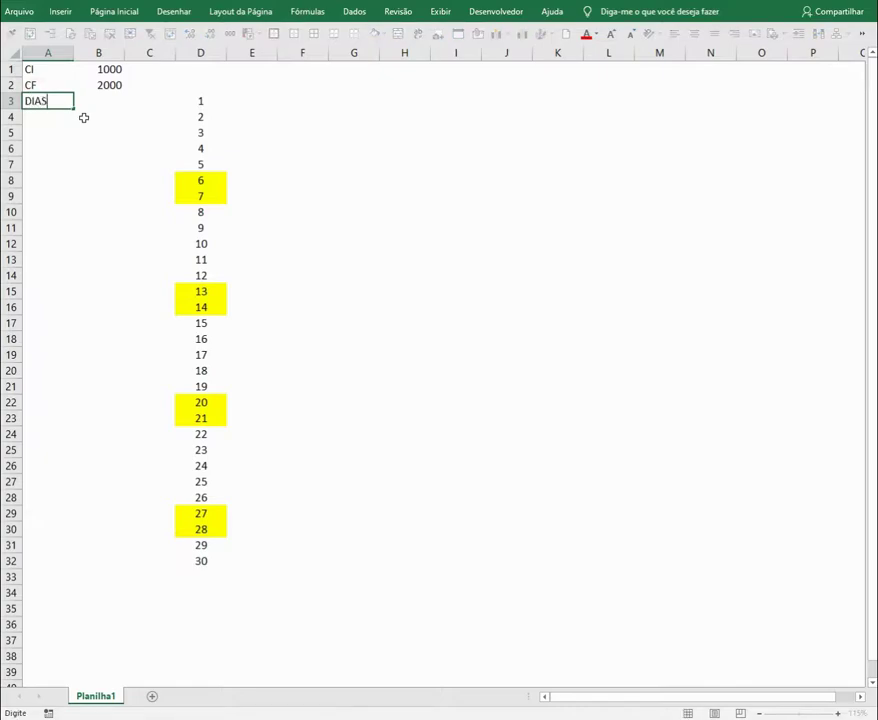
{"action": "key", "text": "Tab"}
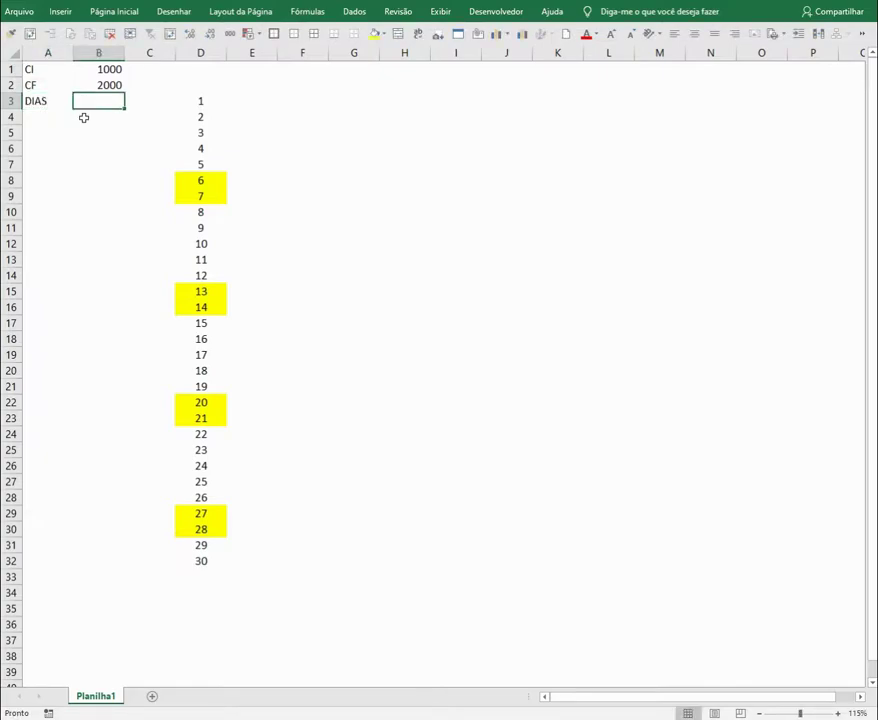
{"action": "type", "text": "22"}
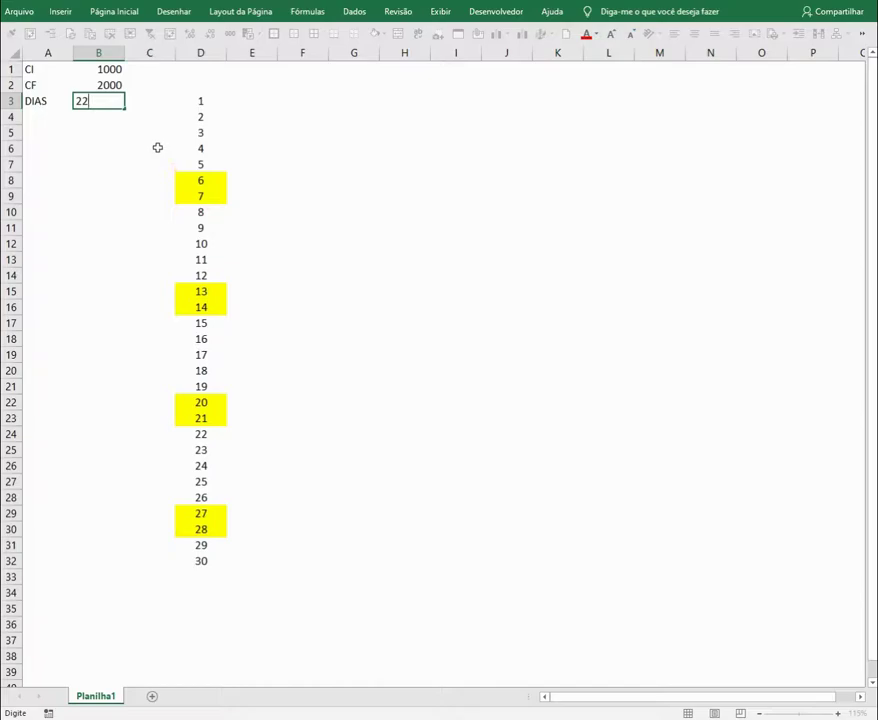
{"action": "key", "text": "Return"}
{"action": "left_click_drag", "start_coordinate": [110, 69], "coordinate": [113, 111]}
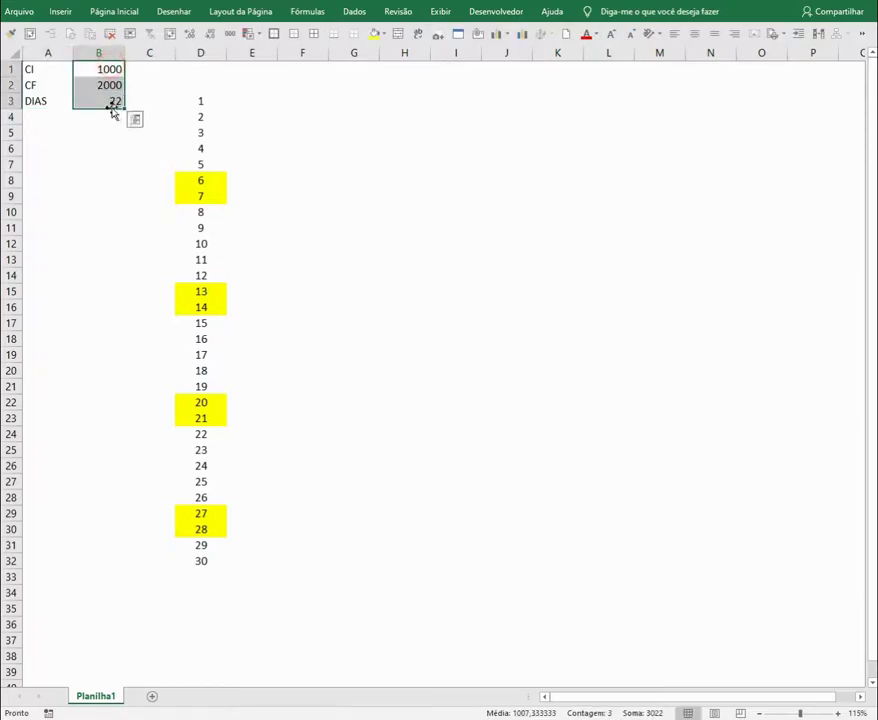
{"action": "left_click", "coordinate": [457, 160]}
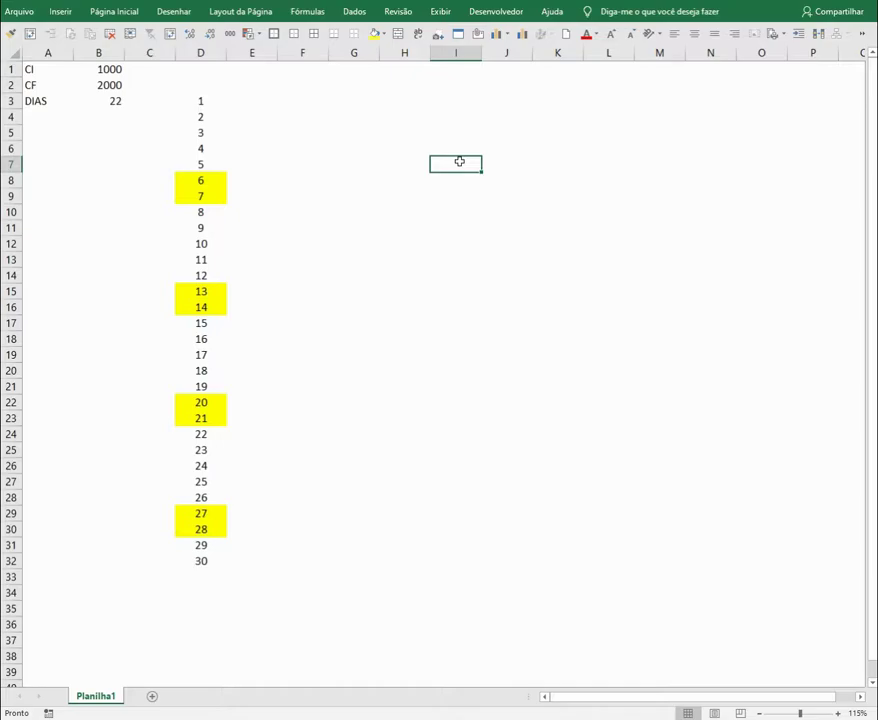
{"action": "left_click", "coordinate": [106, 88]}
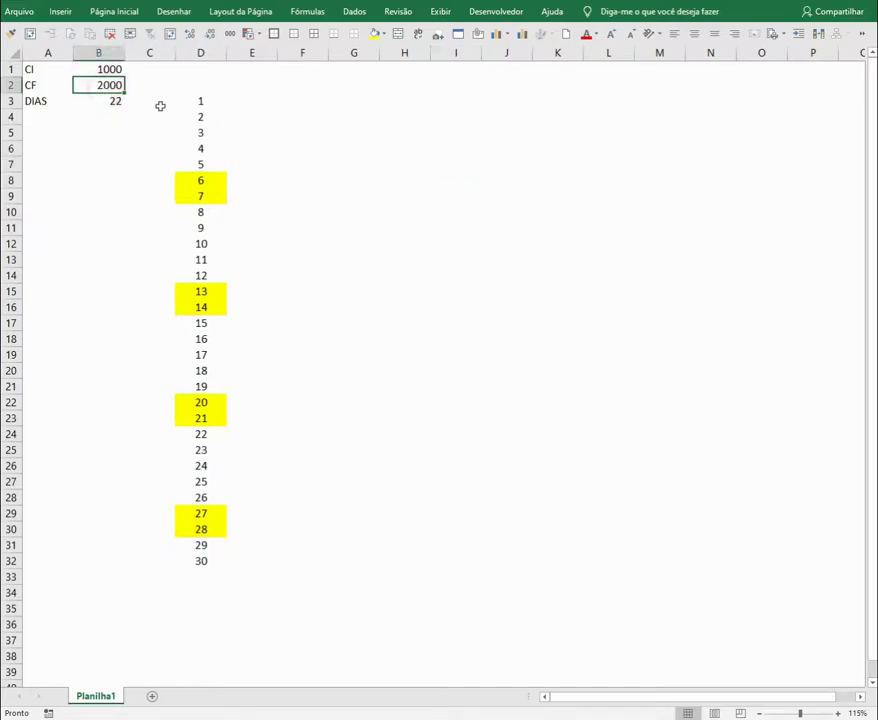
{"action": "left_click", "coordinate": [142, 83]}
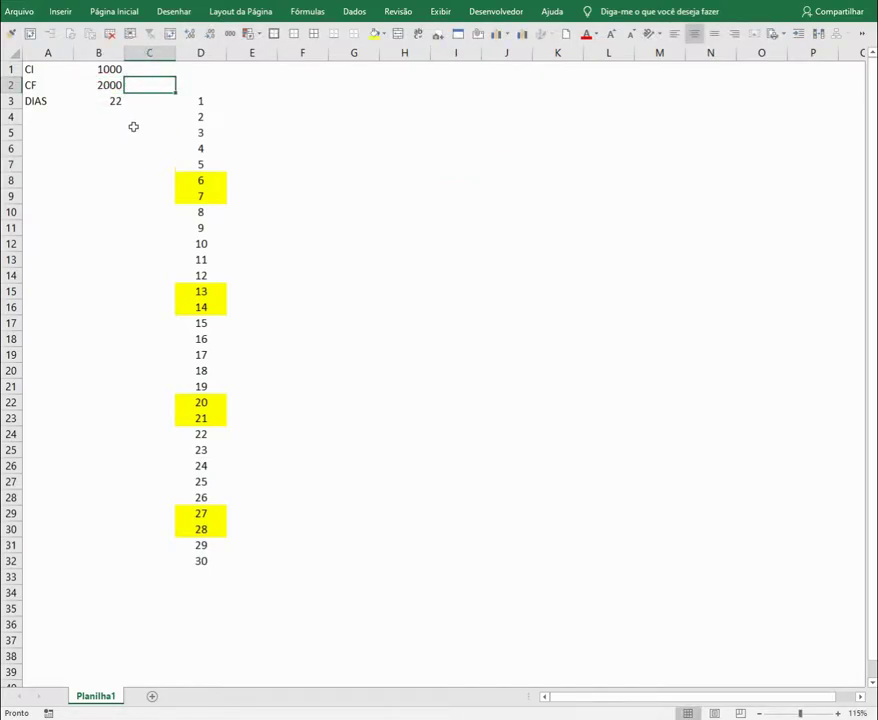
{"action": "left_click", "coordinate": [133, 130]}
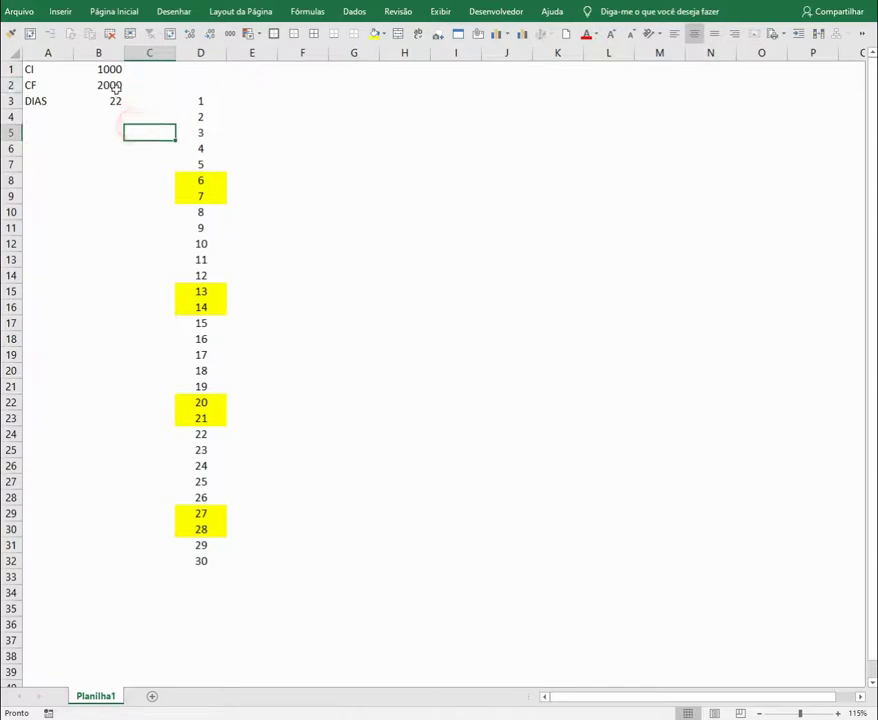
{"action": "left_click", "coordinate": [244, 100]}
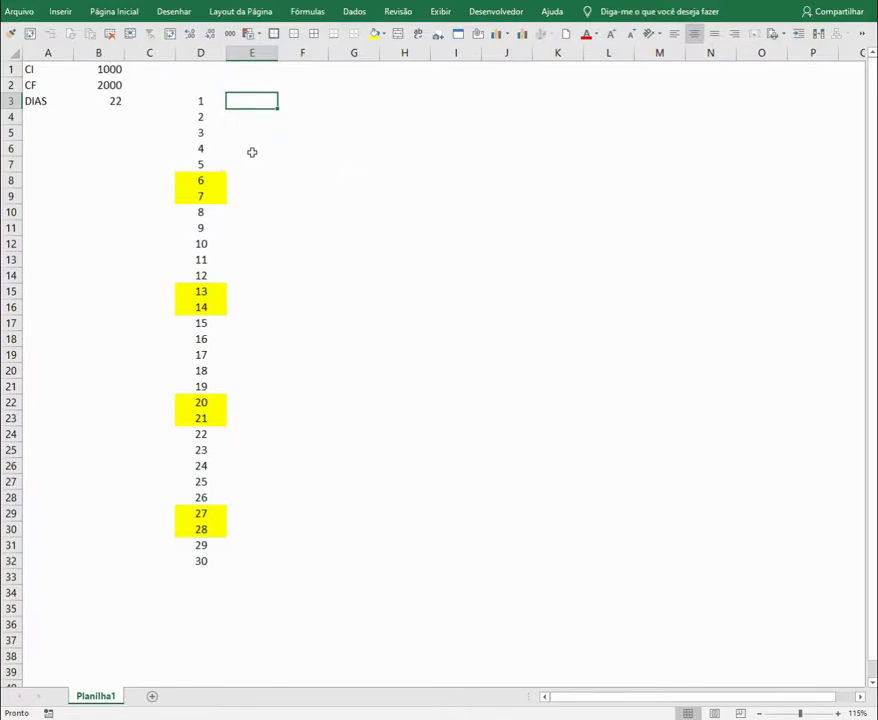
Calculate the CI value divided by the number of days in B6 with the formula =B1/B3
{"action": "left_click", "coordinate": [110, 146]}
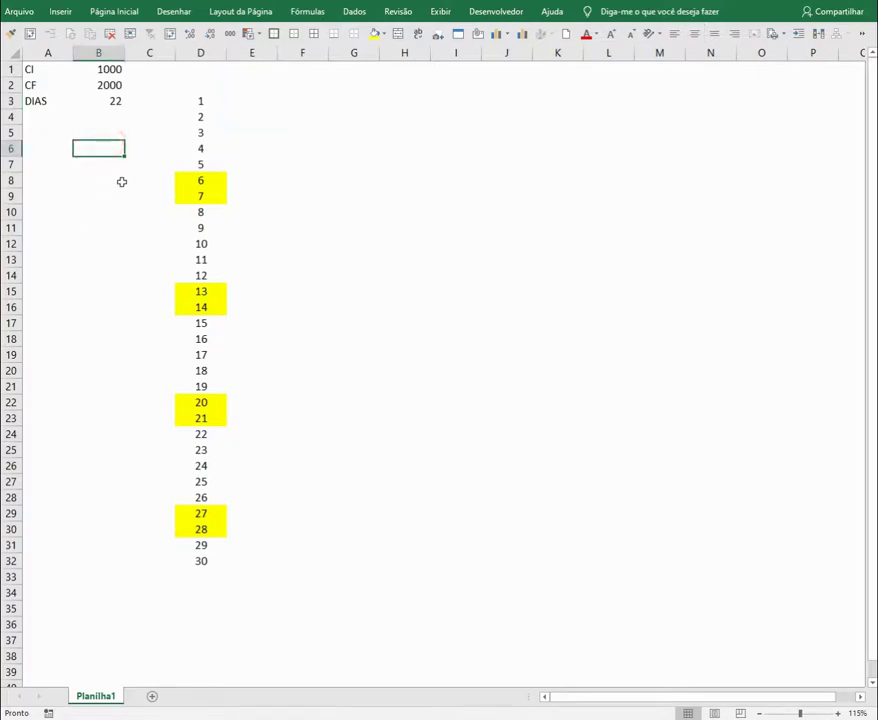
{"action": "type", "text": "="}
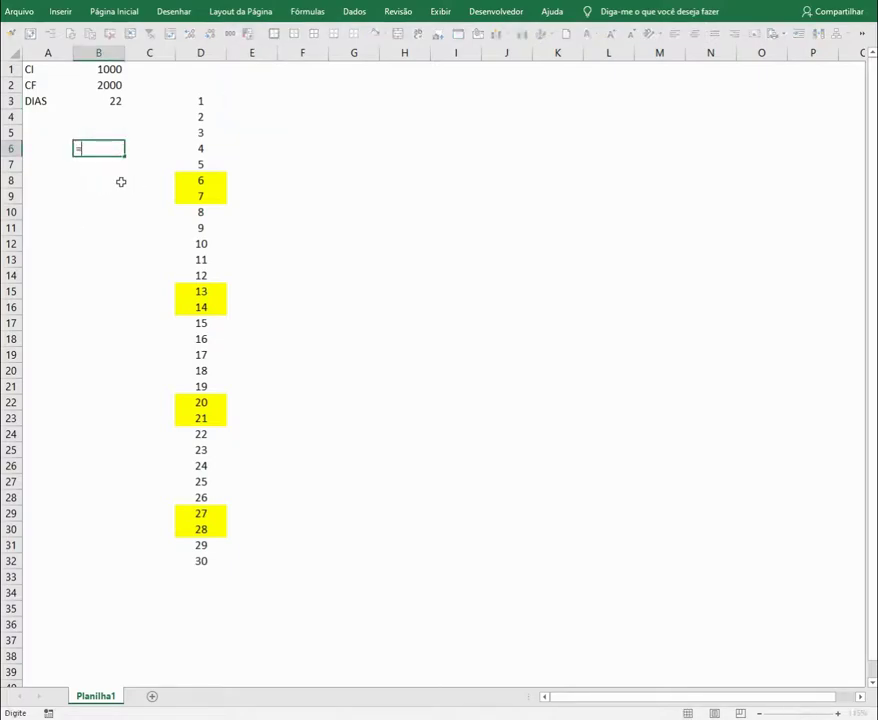
{"action": "left_click", "coordinate": [110, 70]}
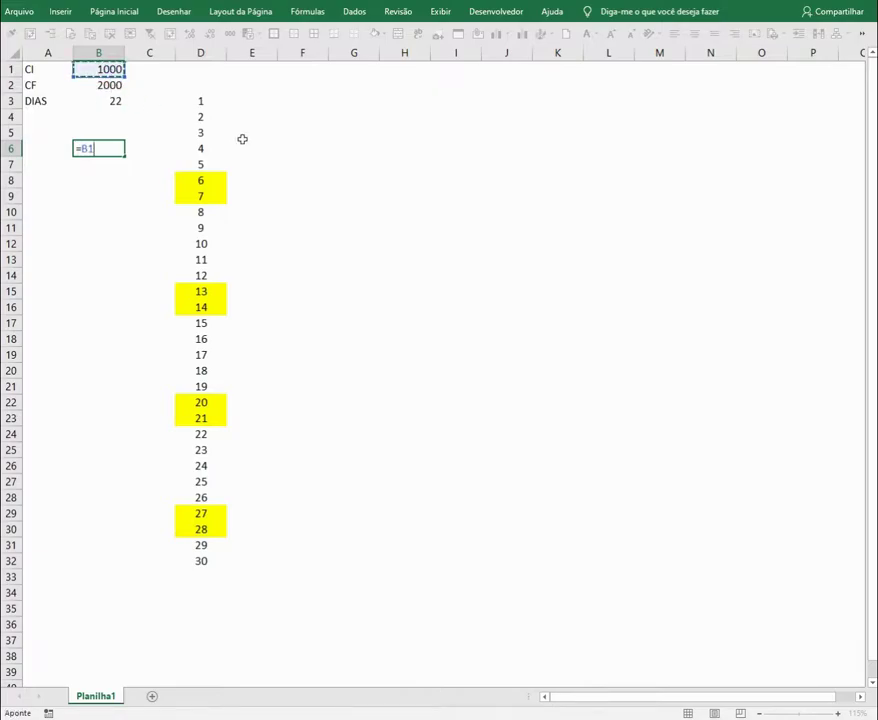
{"action": "type", "text": "/"}
{"action": "left_click", "coordinate": [110, 101]}
{"action": "key", "text": "Return"}
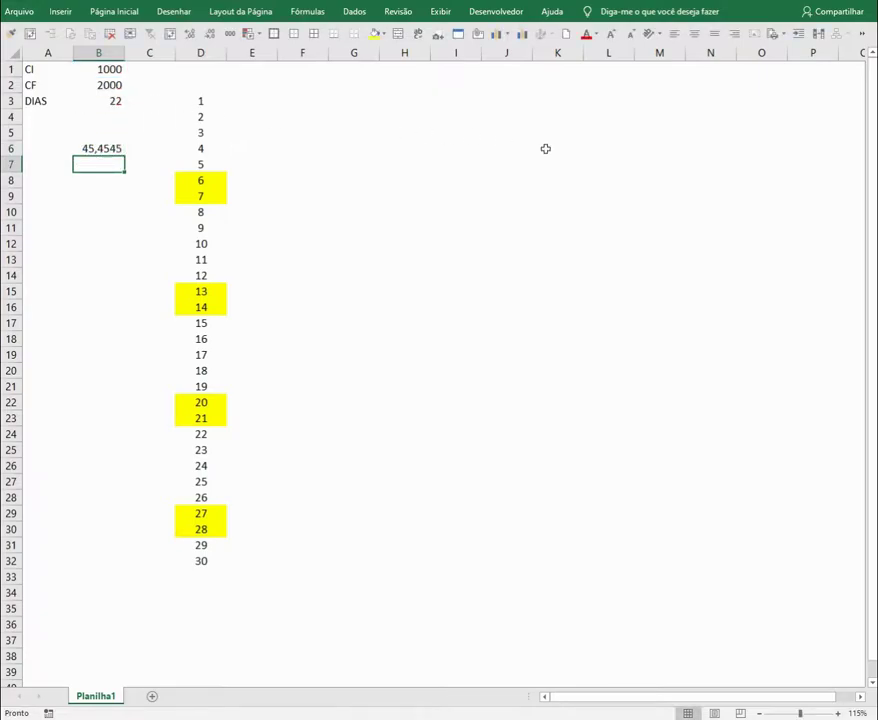
Format the division result in B6 as a number with two decimal places
{"action": "left_click", "coordinate": [116, 146]}
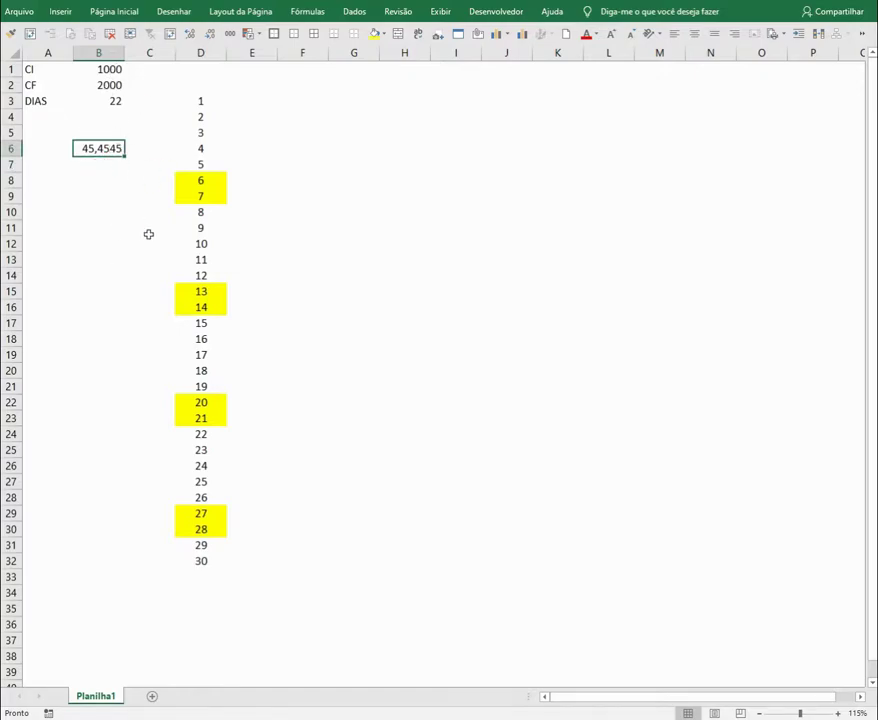
{"action": "key", "text": "ctrl+shift+1"}
{"action": "left_click", "coordinate": [236, 102]}
Enter the column headers DIAS in D2 and SALDO INICIAL in E2
{"action": "left_click", "coordinate": [198, 84]}
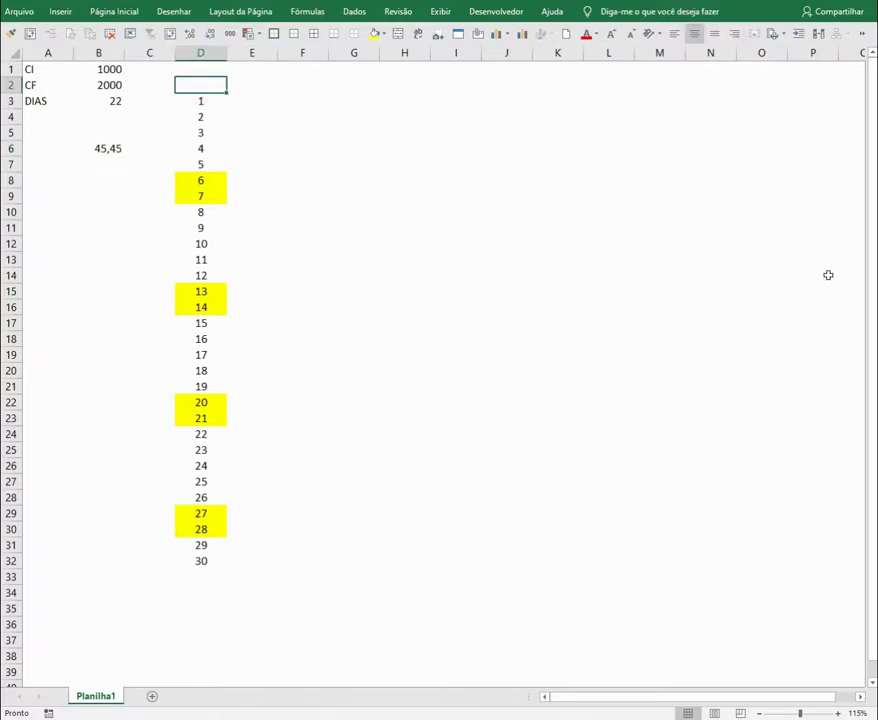
{"action": "type", "text": "DIAS"}
{"action": "key", "text": "Tab"}
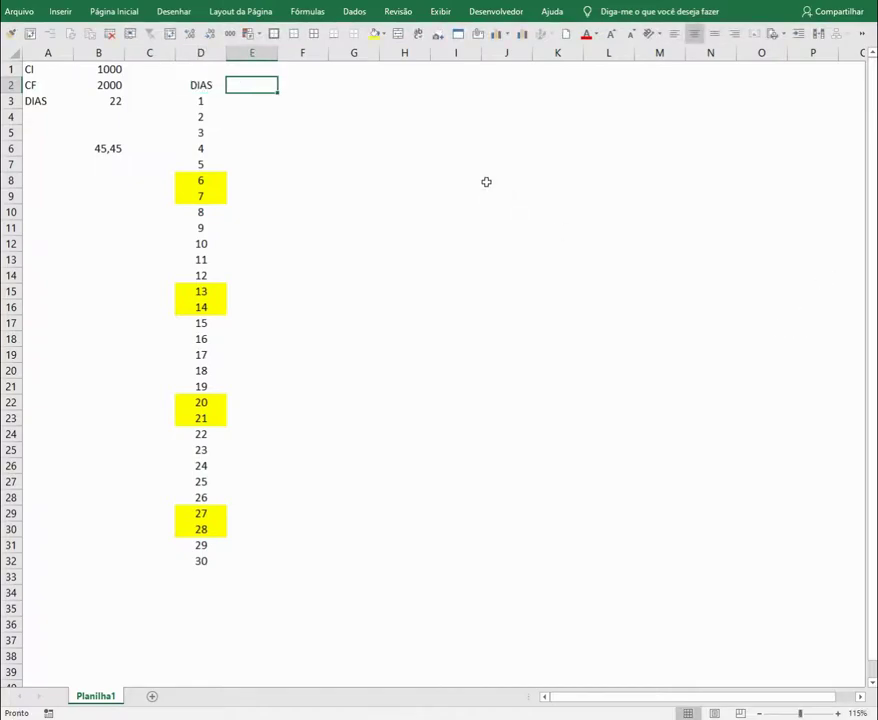
{"action": "type", "text": "SAL"}
{"action": "type", "text": "DO INICIAL"}
{"action": "key", "text": "Return"}
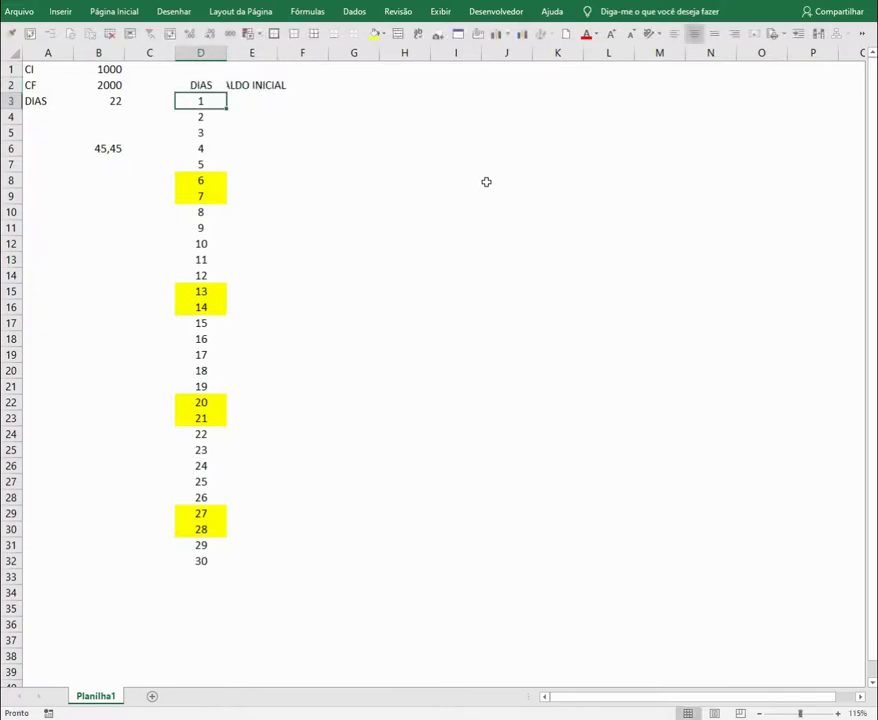
Autofit the width of column E to the SALDO INICIAL header
{"action": "key", "text": "Up"}
{"action": "key", "text": "Right"}
{"action": "double_click", "coordinate": [277, 52]}
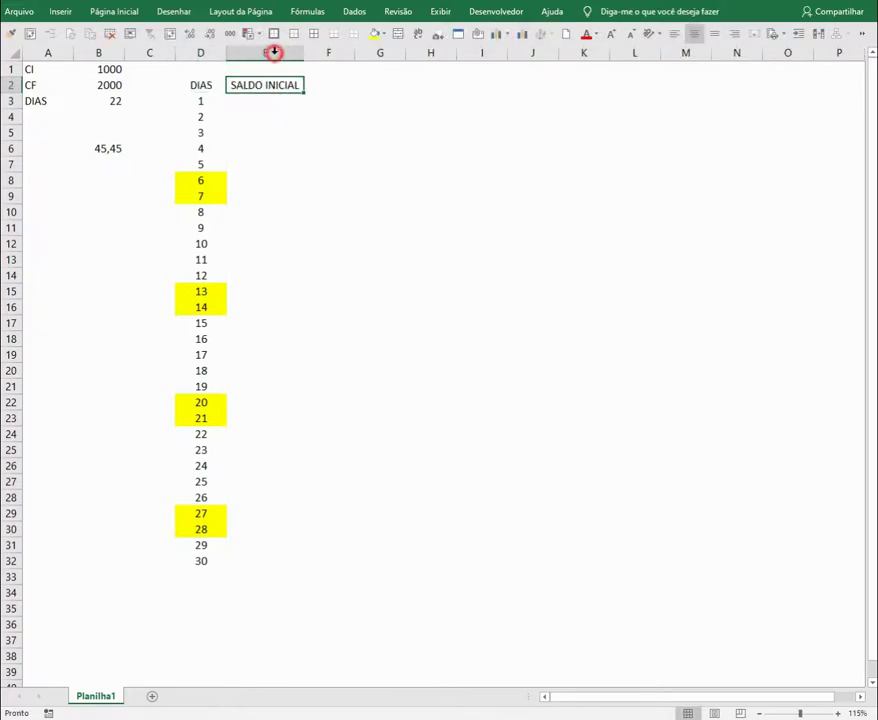
Link day 1's SALDO INICIAL in E3 to the CI value with the formula =B1
{"action": "left_click", "coordinate": [278, 108]}
{"action": "type", "text": "="}
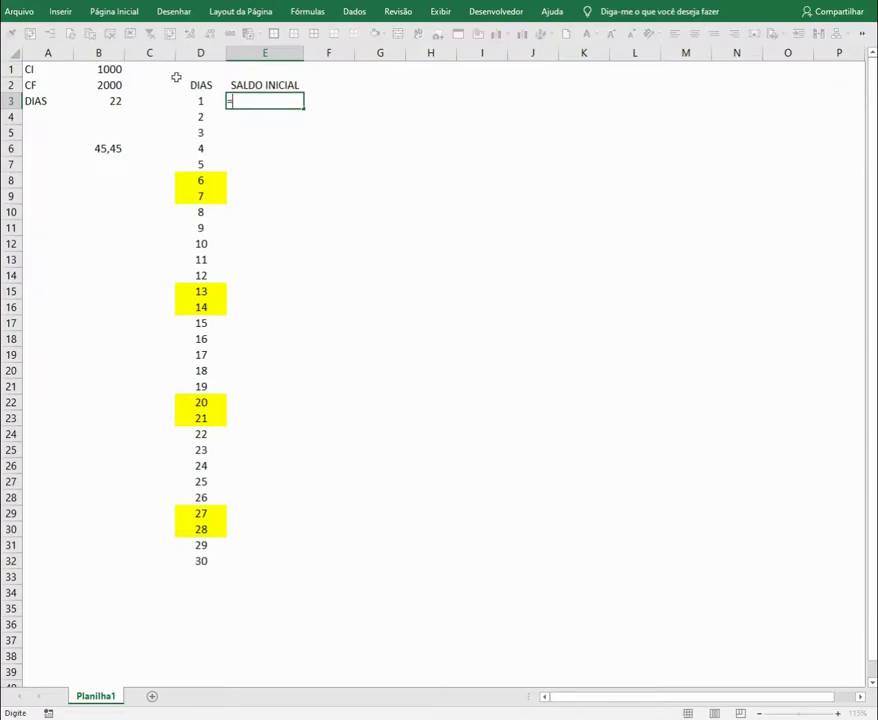
{"action": "left_click", "coordinate": [112, 69]}
{"action": "key", "text": "Return"}
Format the CI and CF values in B1:B2 as currency
{"action": "left_click_drag", "start_coordinate": [112, 69], "coordinate": [115, 88]}
{"action": "key", "text": "ctrl+shift+4"}
{"action": "left_click", "coordinate": [421, 176]}
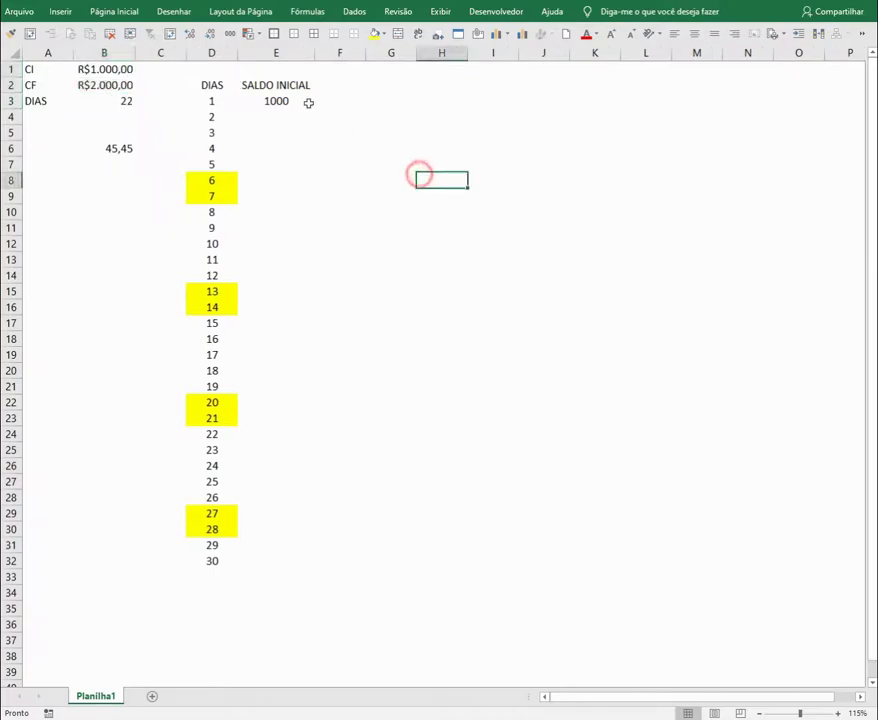
Enter the header META in F2 and link F3 to the daily amount with the formula =B6
{"action": "left_click", "coordinate": [280, 98]}
{"action": "left_click", "coordinate": [336, 85]}
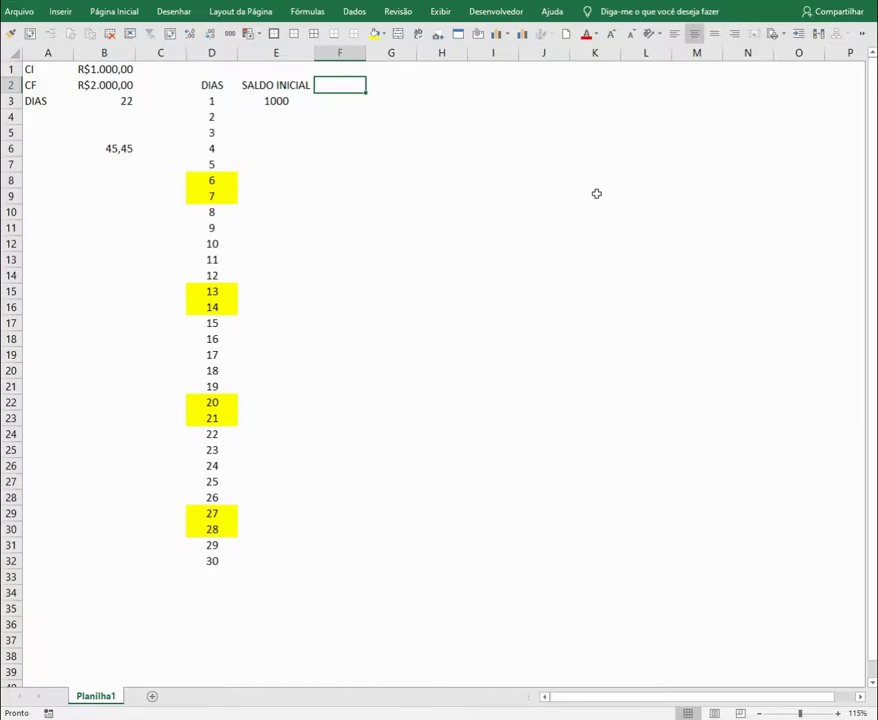
{"action": "type", "text": "META"}
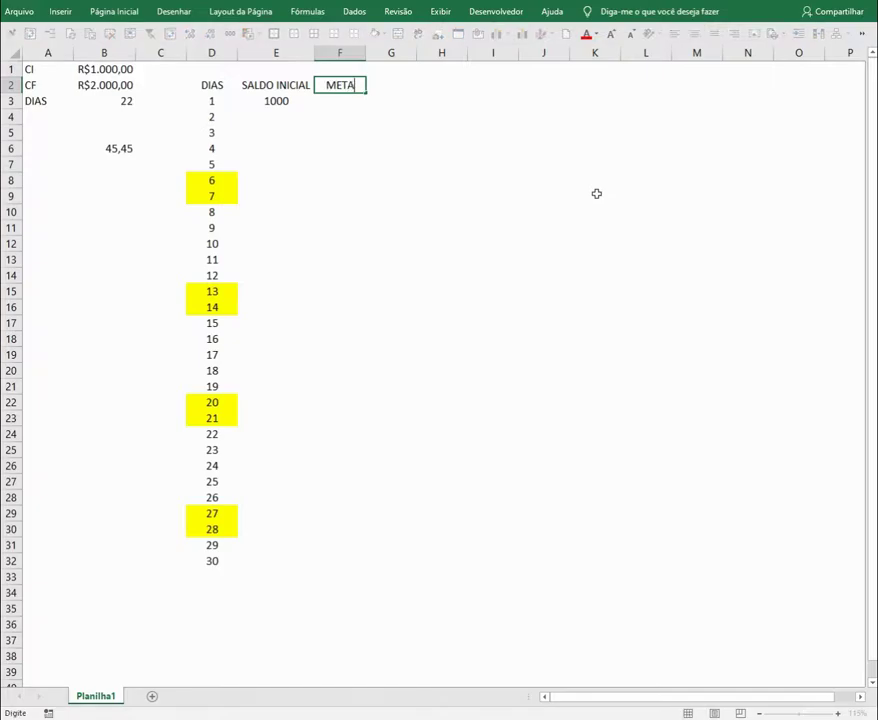
{"action": "key", "text": "Tab"}
{"action": "left_click", "coordinate": [336, 97]}
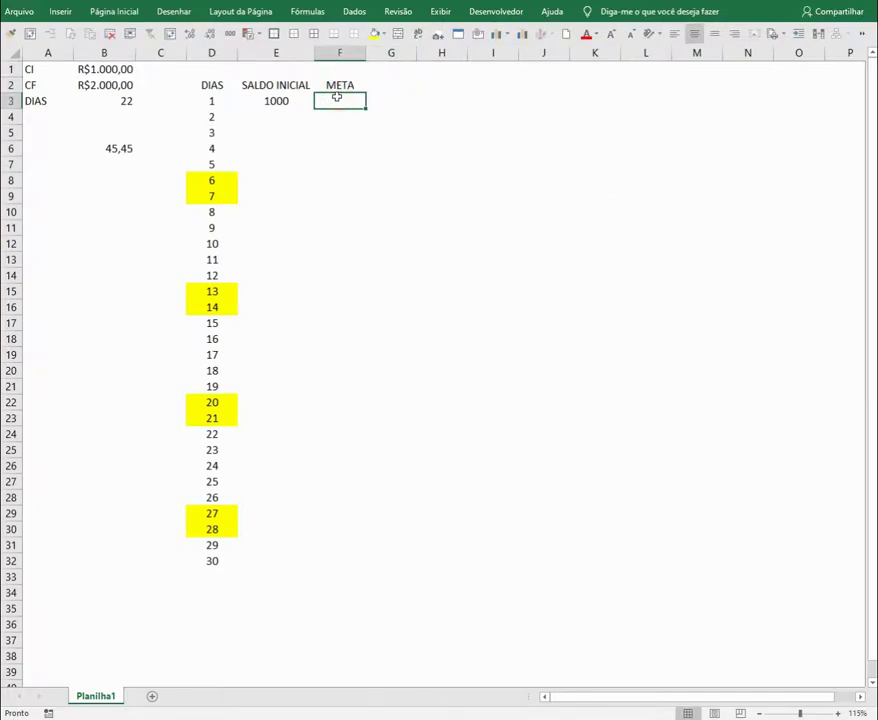
{"action": "type", "text": "="}
{"action": "left_click", "coordinate": [112, 149]}
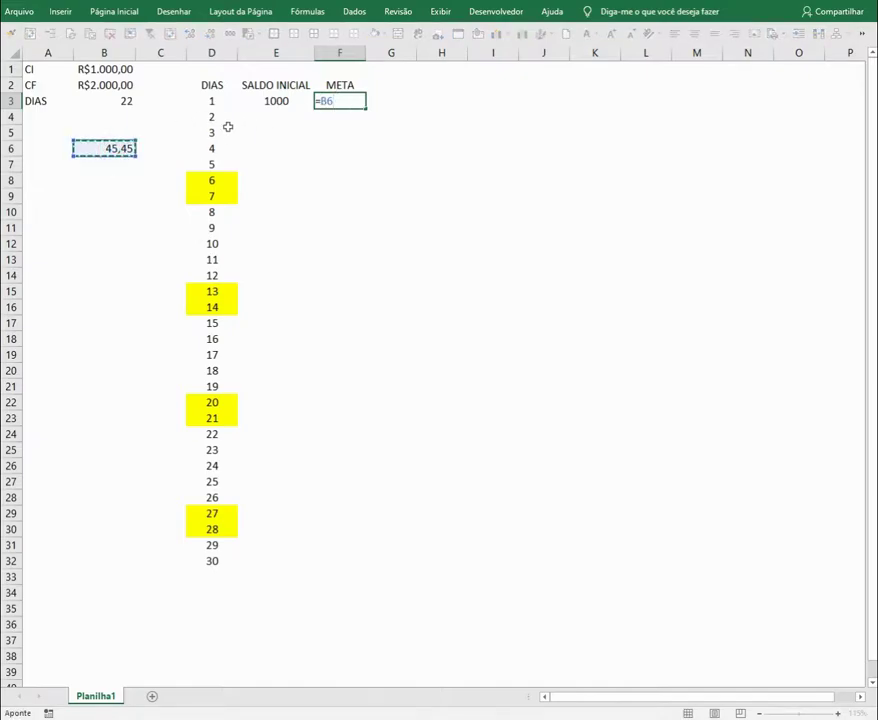
{"action": "key", "text": "Return"}
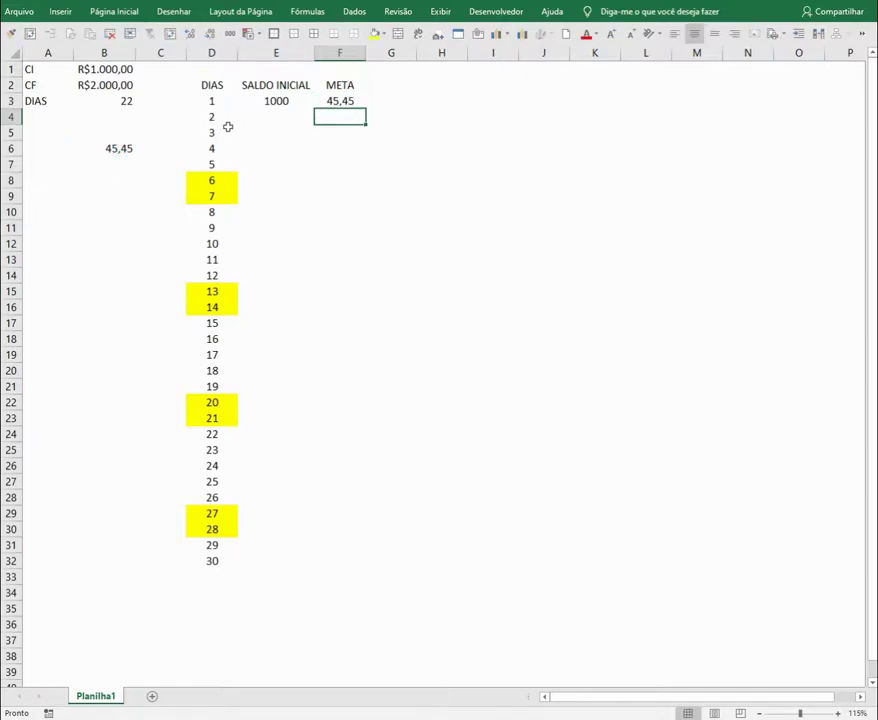
Enter the header SALDO FINAL in G2 and autofit the width of column G
{"action": "left_click", "coordinate": [382, 84]}
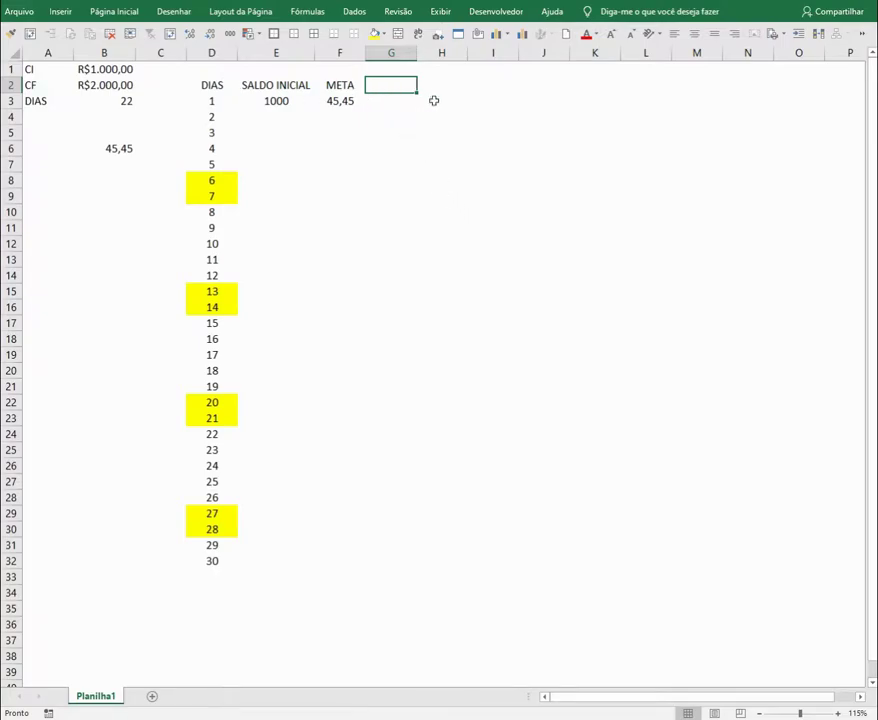
{"action": "type", "text": "SALDO FINAL"}
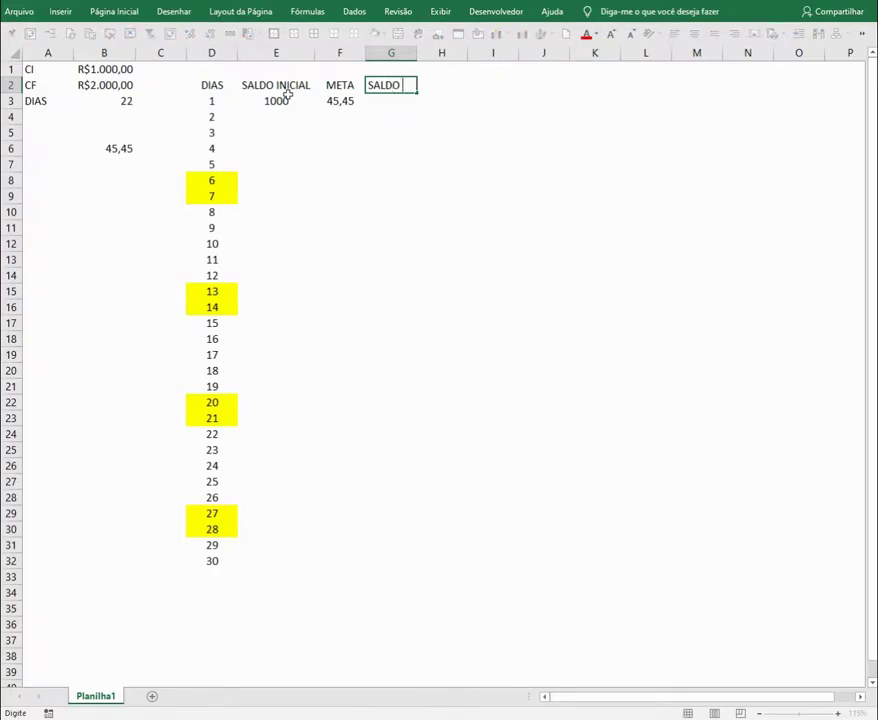
{"action": "key", "text": "Return"}
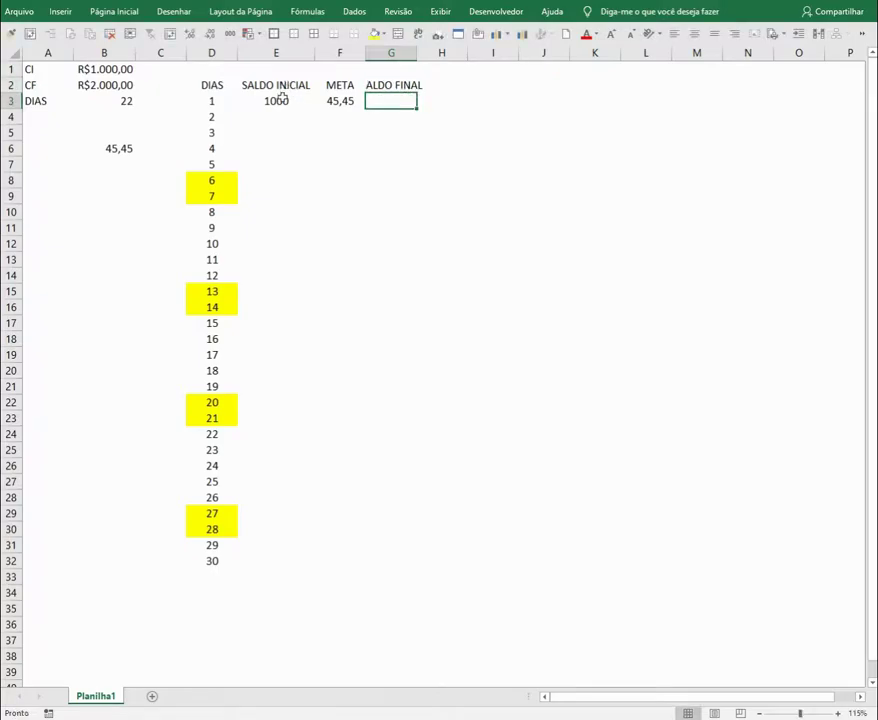
{"action": "double_click", "coordinate": [417, 52]}
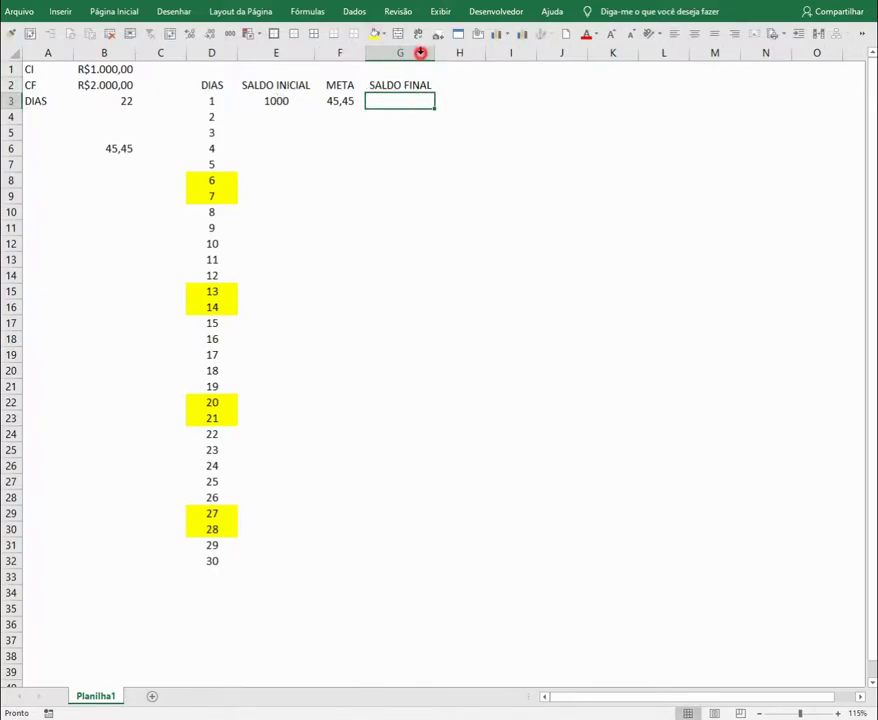
Format the table range E3:G32 as currency
{"action": "left_click", "coordinate": [528, 148]}
{"action": "left_click_drag", "start_coordinate": [281, 100], "coordinate": [413, 558]}
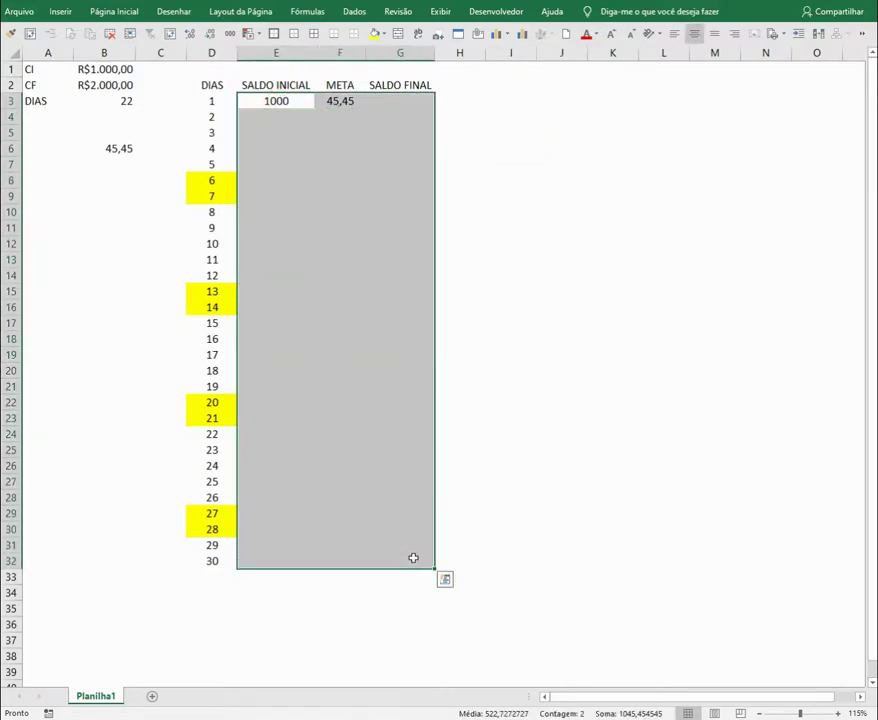
{"action": "key", "text": "ctrl+shift+4"}
Calculate day 1's SALDO FINAL in G3 with the formula =E3+F3
{"action": "left_click", "coordinate": [400, 113]}
{"action": "key", "text": "Up"}
{"action": "type", "text": "="}
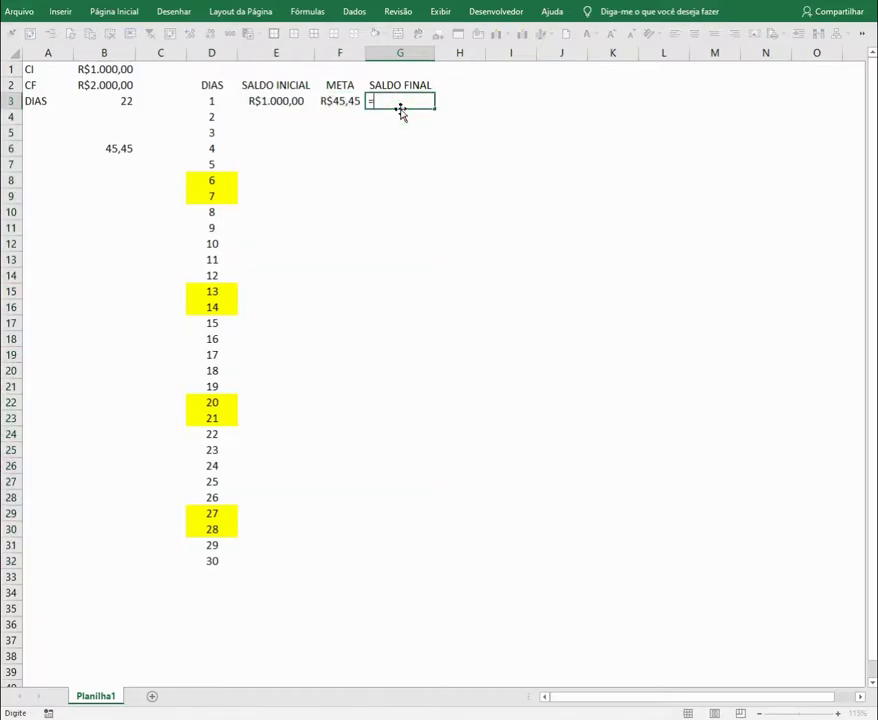
{"action": "key", "text": "Left"}
{"action": "key", "text": "Left"}
{"action": "type", "text": "+"}
{"action": "key", "text": "Left"}
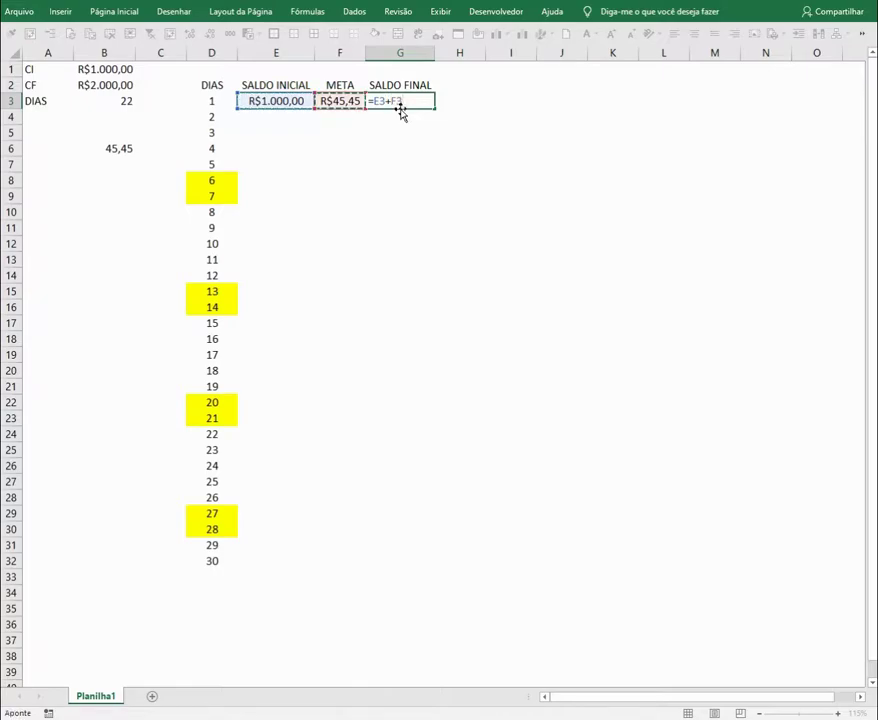
{"action": "key", "text": "Return"}
{"action": "left_click", "coordinate": [529, 147]}
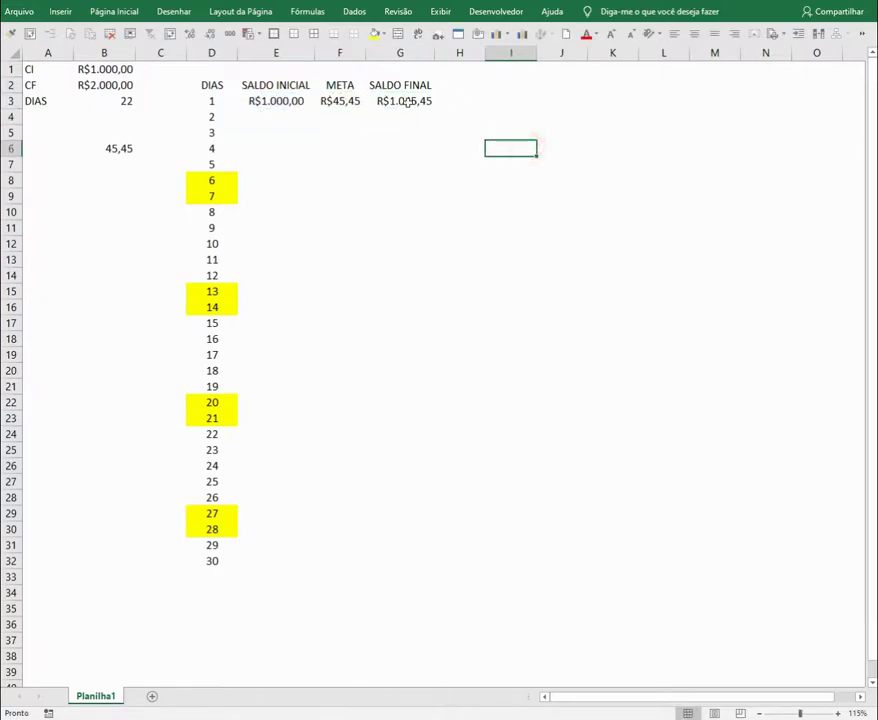
Make the header row D2:G2 bold
{"action": "left_click_drag", "start_coordinate": [210, 85], "coordinate": [384, 87]}
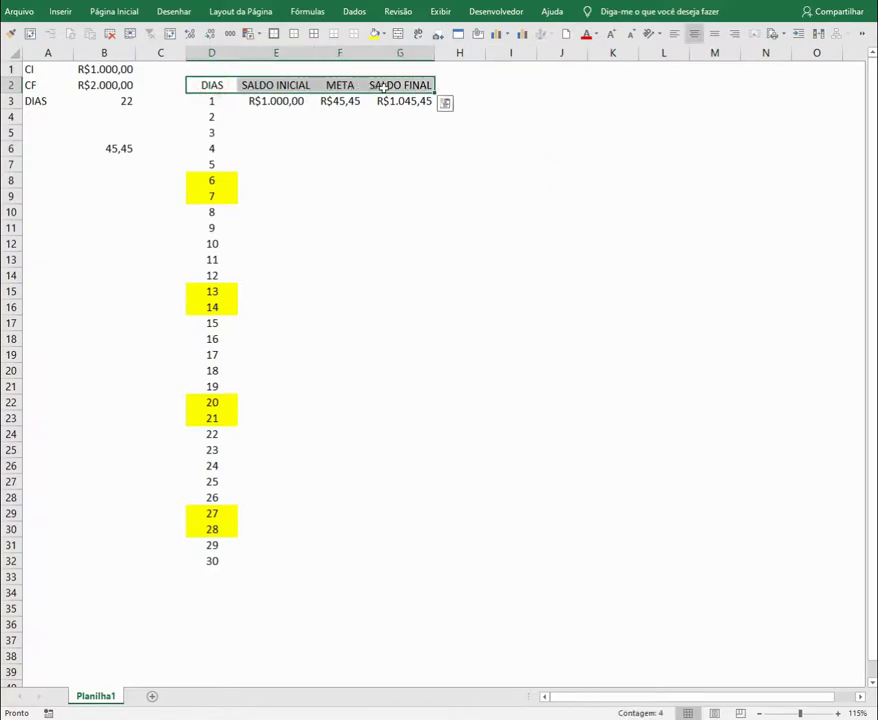
{"action": "key", "text": "ctrl+n"}
{"action": "left_click_drag", "start_coordinate": [210, 101], "coordinate": [404, 102]}
{"action": "left_click", "coordinate": [330, 197]}
Apply all borders to the table range D2:G32 and autofit the widths of columns D to G
{"action": "left_click_drag", "start_coordinate": [212, 85], "coordinate": [414, 563]}
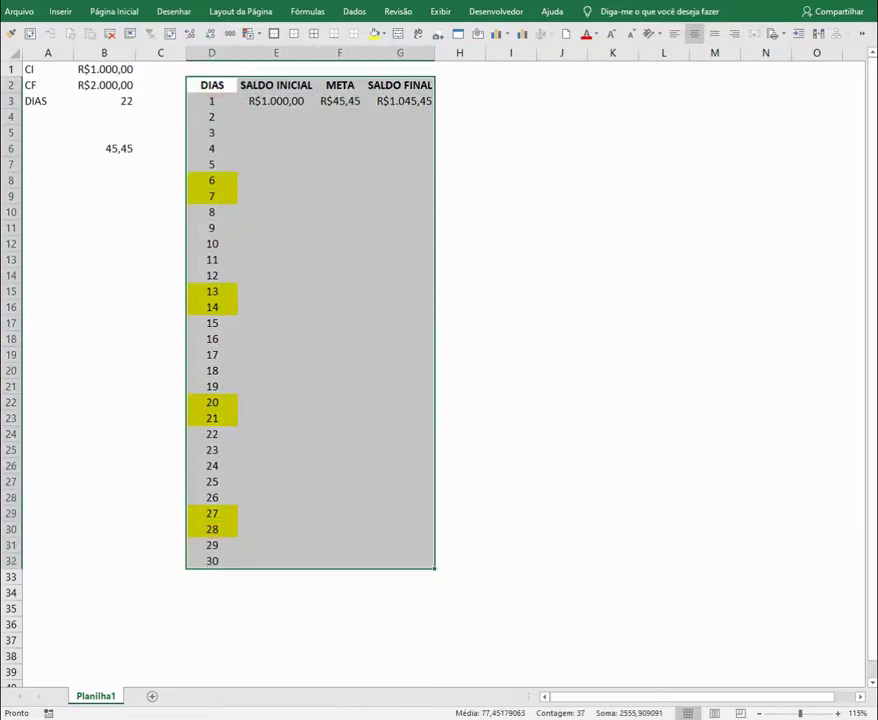
{"action": "left_click", "coordinate": [312, 36]}
{"action": "left_click_drag", "start_coordinate": [212, 53], "coordinate": [425, 52]}
{"action": "double_click", "coordinate": [436, 48]}
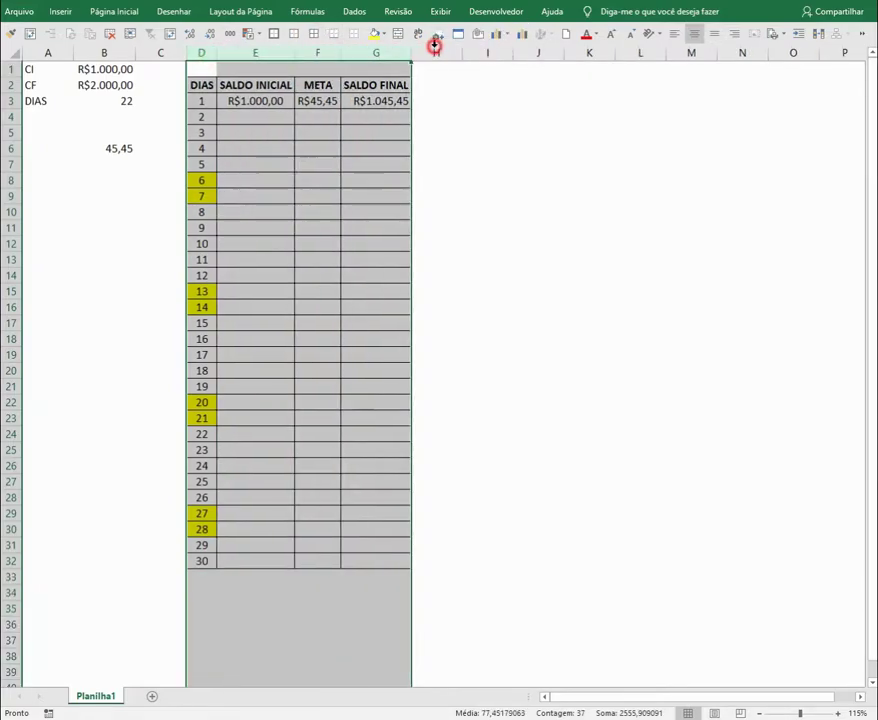
{"action": "left_click", "coordinate": [502, 135]}
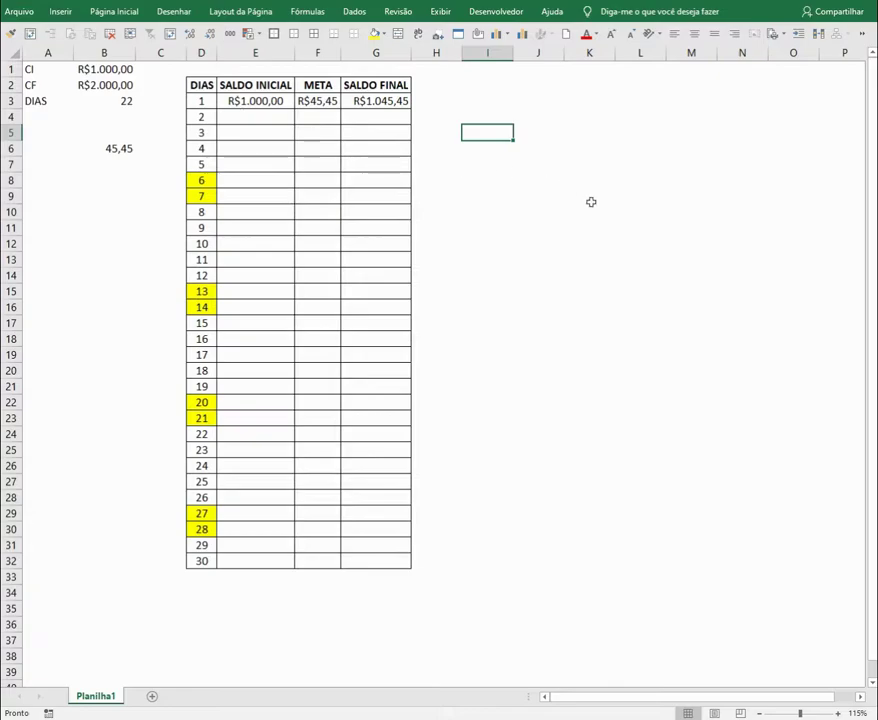
{"action": "left_click", "coordinate": [594, 323]}
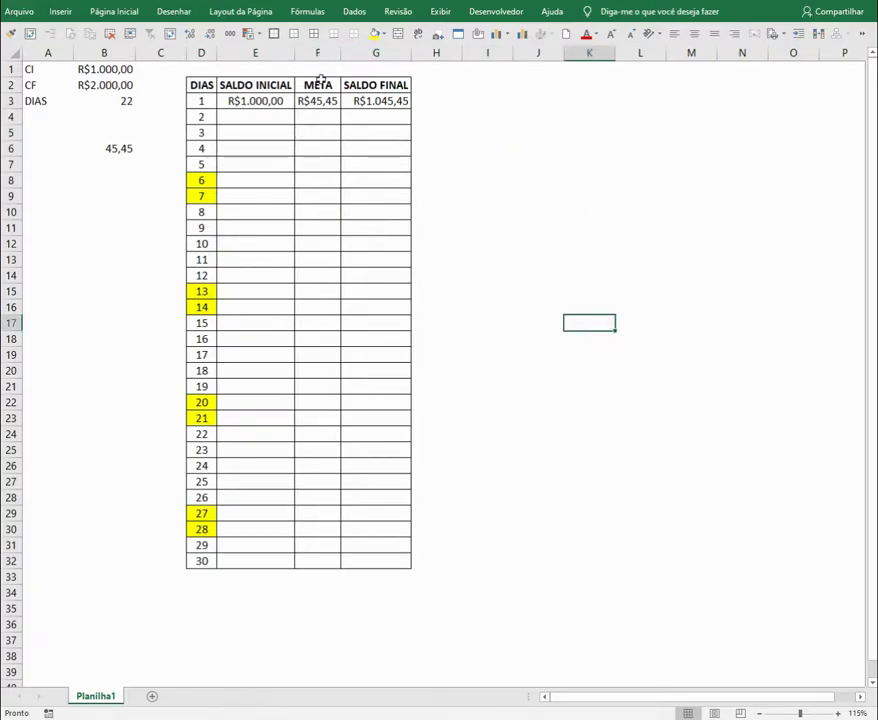
{"action": "left_click", "coordinate": [323, 101]}
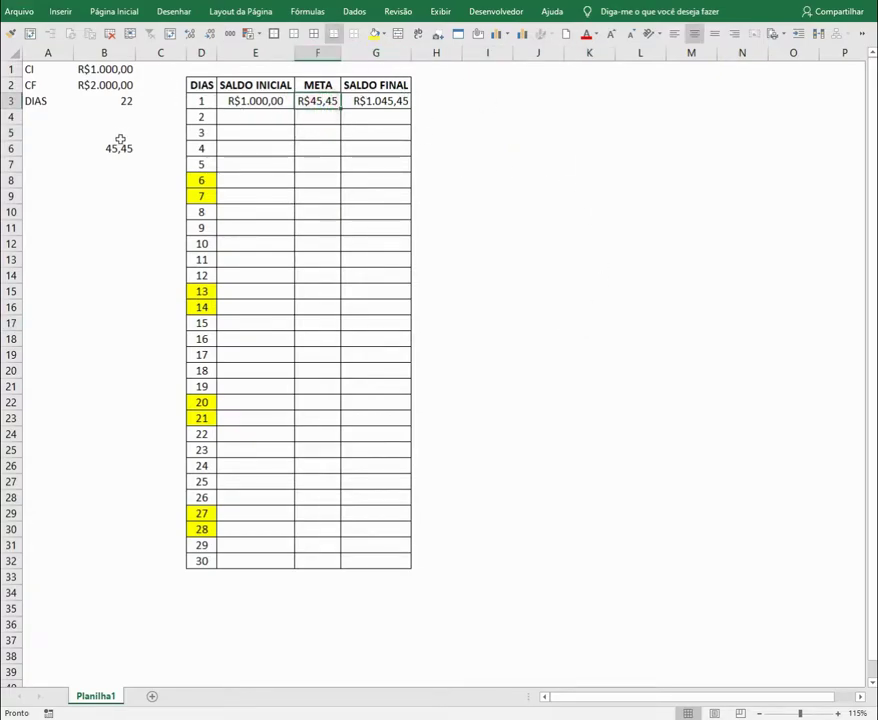
{"action": "left_click", "coordinate": [314, 101]}
{"action": "left_click", "coordinate": [378, 100]}
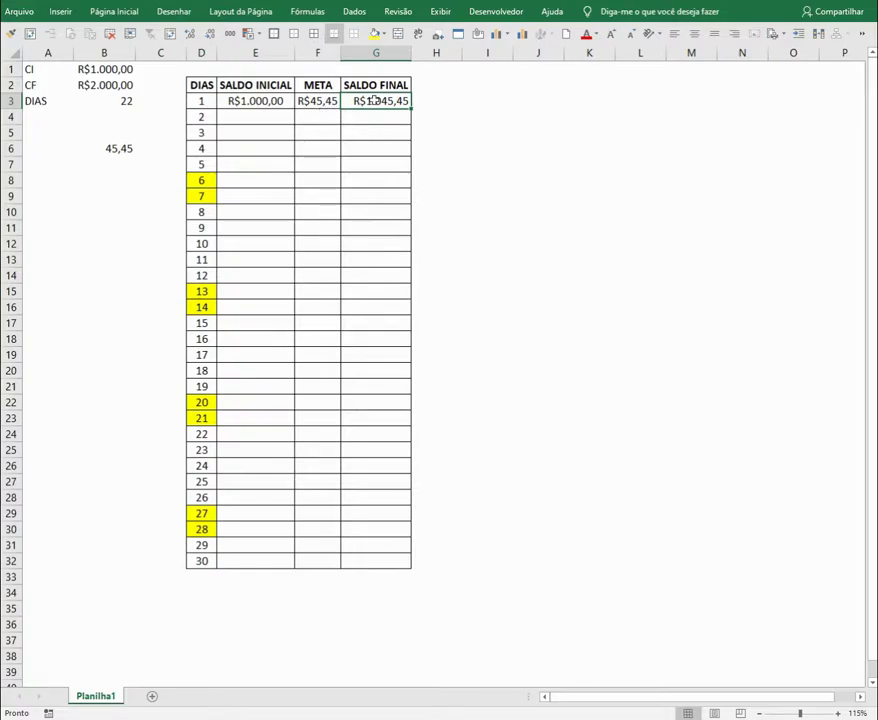
{"action": "left_click", "coordinate": [321, 105]}
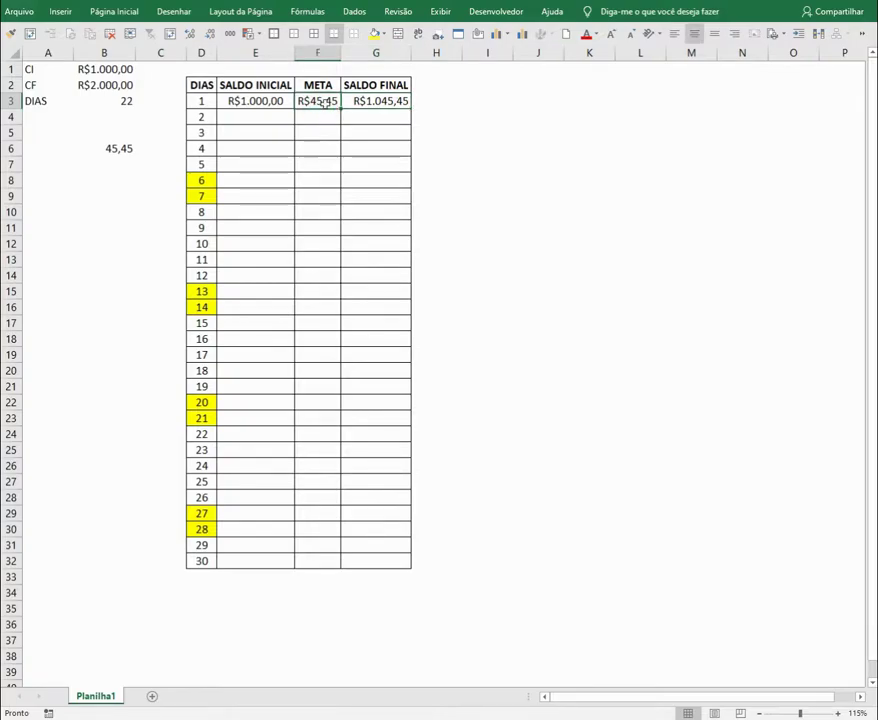
Link day 2's SALDO INICIAL in E4 to the previous day's SALDO FINAL with the formula =G3
{"action": "left_click", "coordinate": [255, 116]}
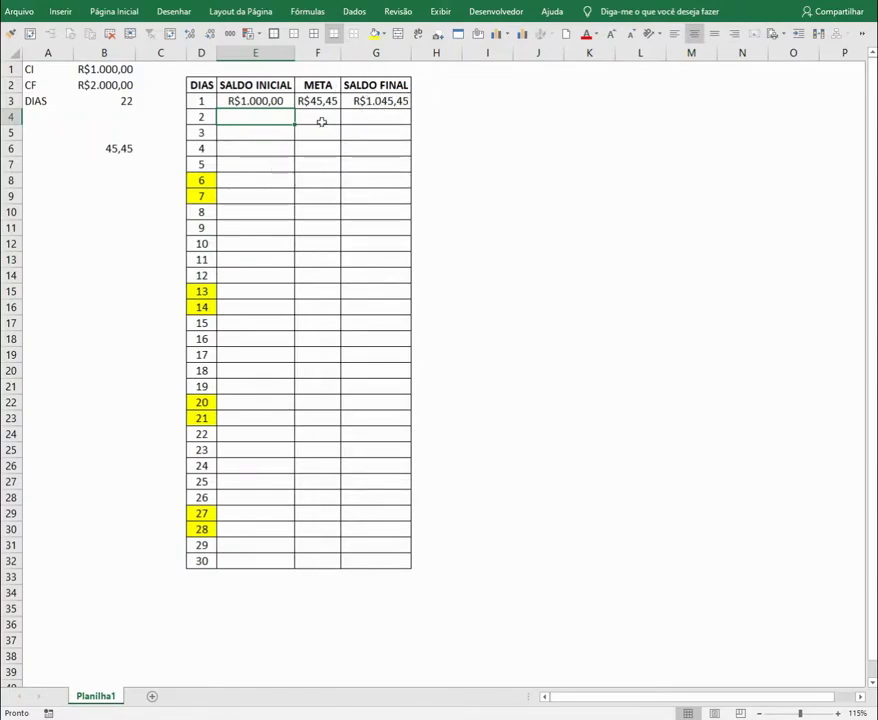
{"action": "type", "text": "="}
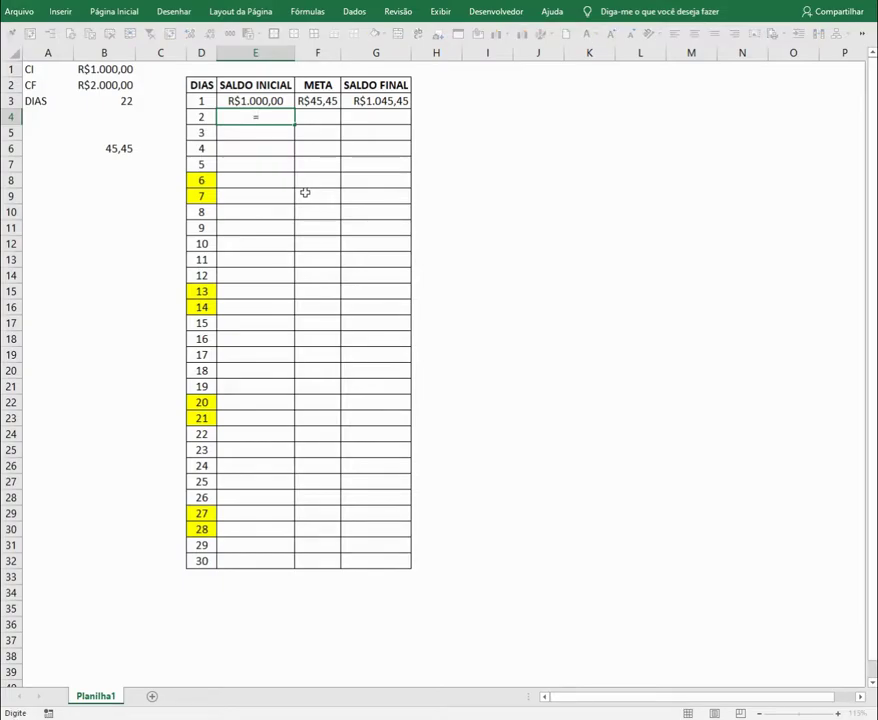
{"action": "key", "text": "Right"}
{"action": "key", "text": "Right"}
{"action": "key", "text": "Up"}
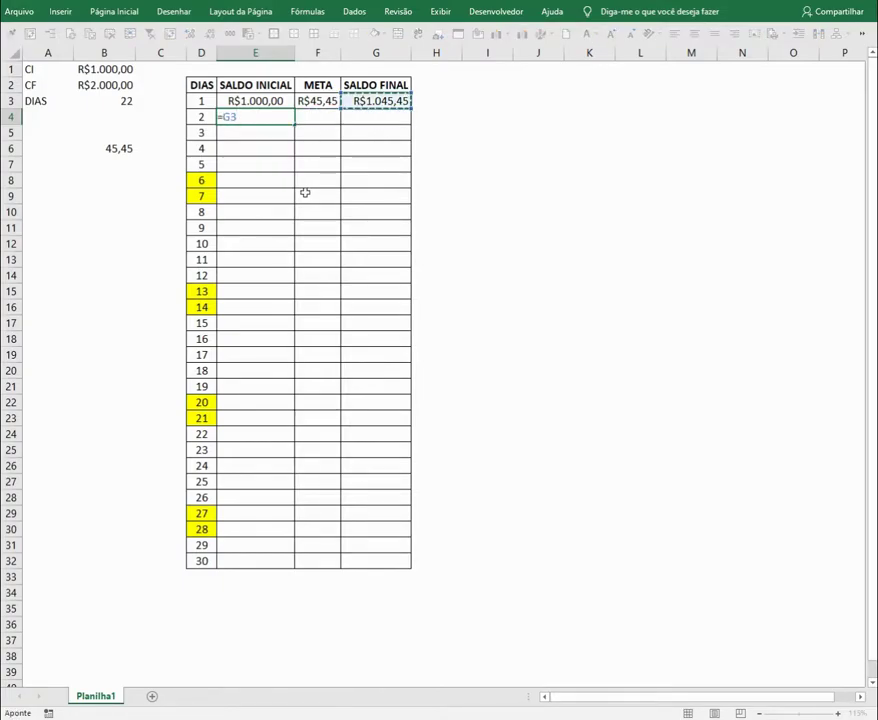
{"action": "key", "text": "Return"}
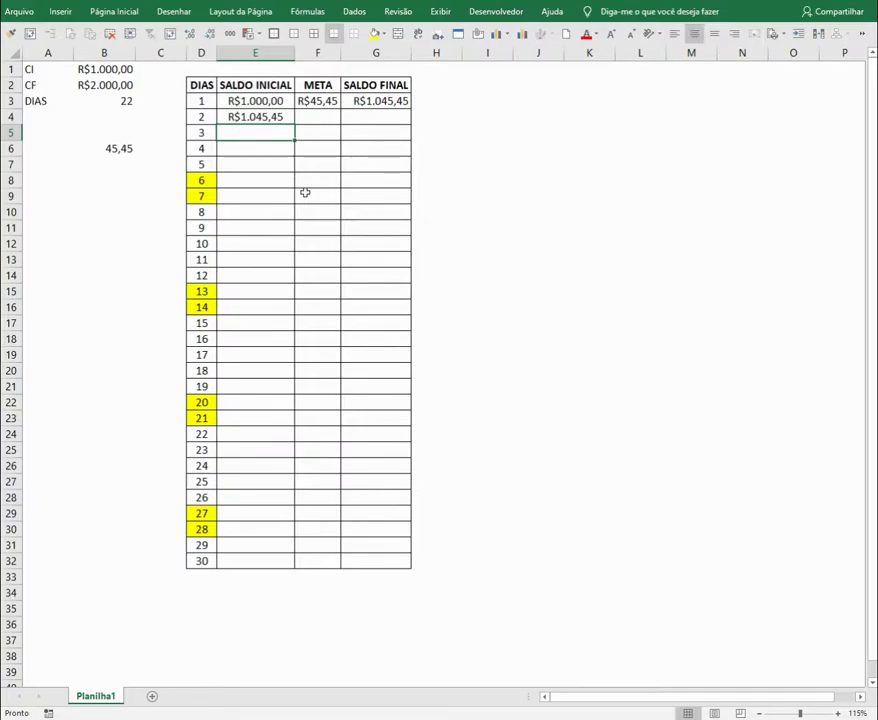
Try to copy the META formula from F3 into F4:F7 with a normal paste
{"action": "key", "text": "Up"}
{"action": "key", "text": "Up"}
{"action": "key", "text": "Right"}
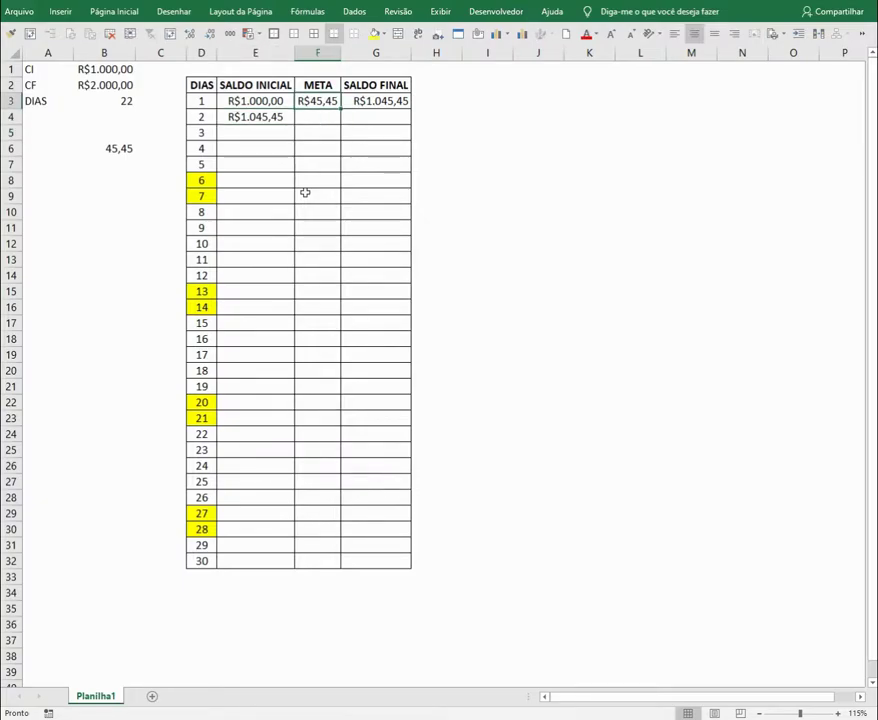
{"action": "key", "text": "ctrl+c"}
{"action": "key", "text": "Down"}
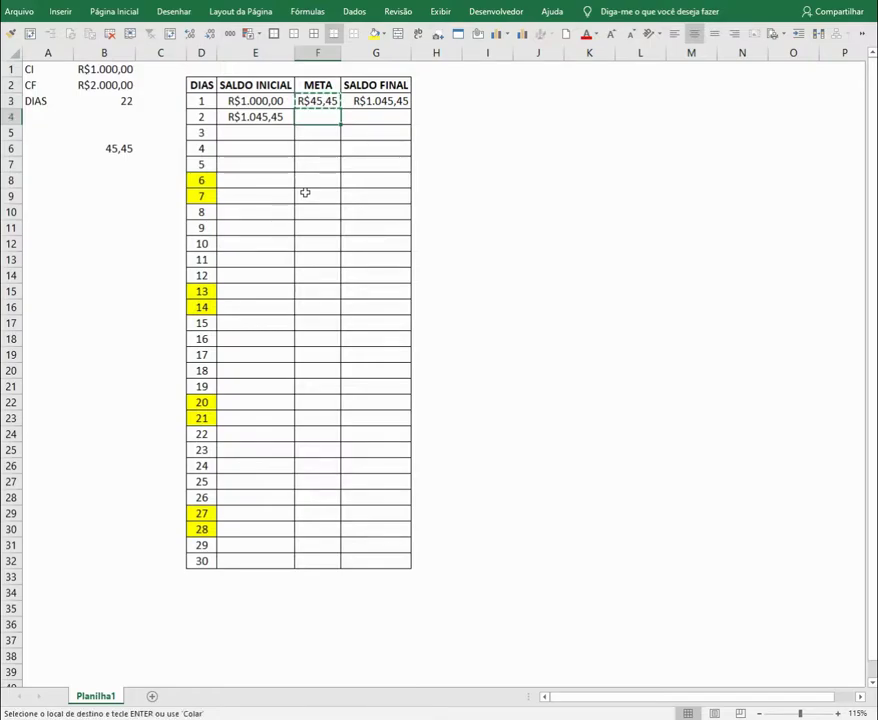
{"action": "key", "text": "ctrl+v"}
{"action": "key", "text": "Down"}
{"action": "key", "text": "ctrl+v"}
{"action": "key", "text": "Down"}
{"action": "key", "text": "ctrl+v"}
{"action": "key", "text": "Down"}
{"action": "key", "text": "ctrl+v"}
{"action": "key", "text": "Down"}
{"action": "key", "text": "Escape"}
Copy the META in F3, paste it as values only into F4, and repeat that value in F5:F7 for days 3 to 5
{"action": "key", "text": "Up"}
{"action": "key", "text": "Up"}
{"action": "key", "text": "Up"}
{"action": "key", "text": "Up"}
{"action": "key", "text": "Up"}
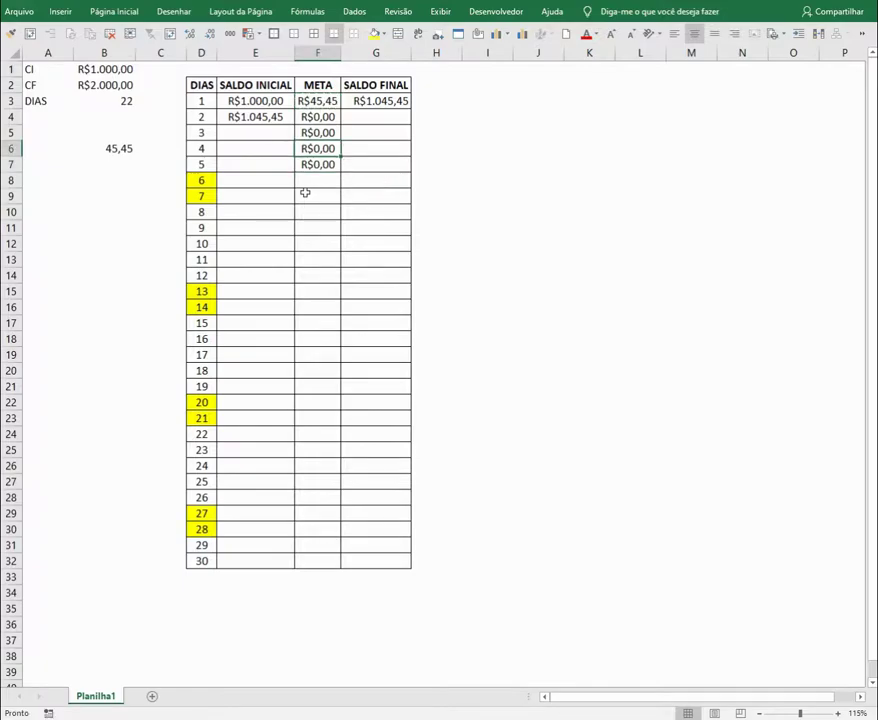
{"action": "key", "text": "F2"}
{"action": "key", "text": "Return"}
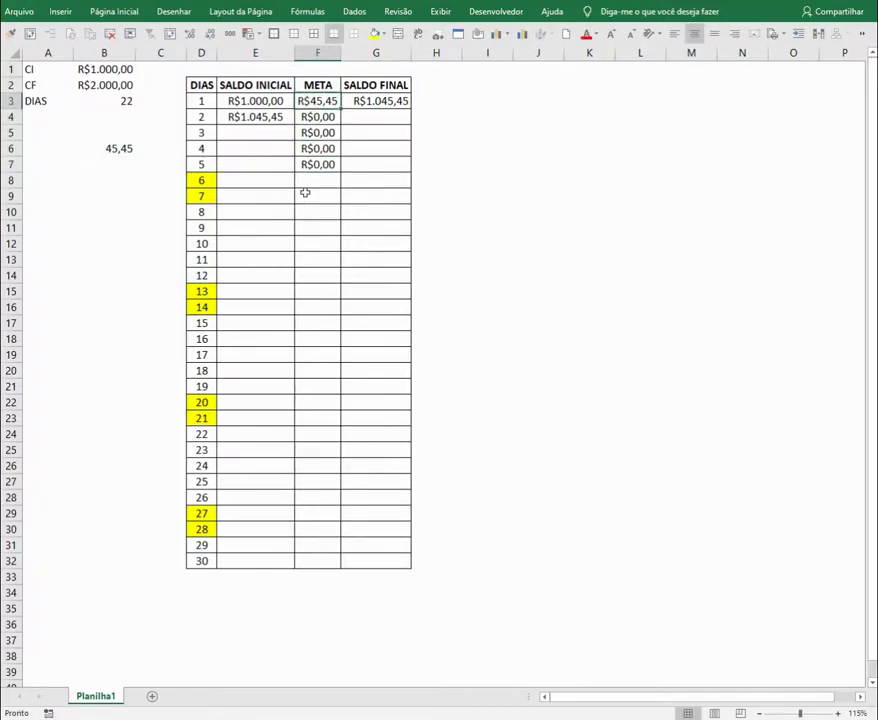
{"action": "key", "text": "ctrl+c"}
{"action": "key", "text": "Down"}
{"action": "key", "text": "ctrl+alt+v"}
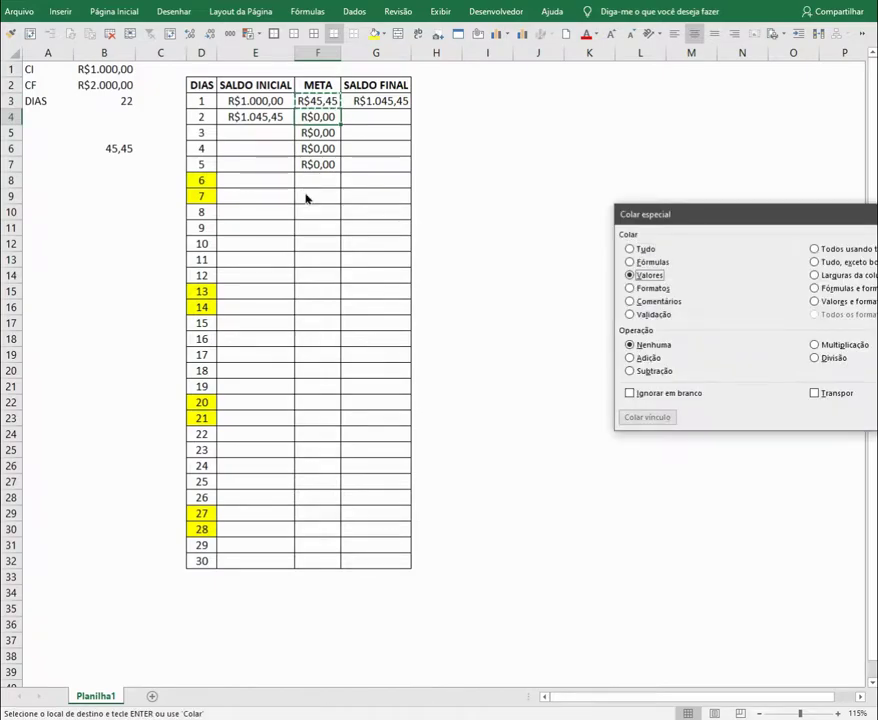
{"action": "key", "text": "Return"}
{"action": "key", "text": "shift+Down"}
{"action": "key", "text": "shift+Down"}
{"action": "key", "text": "ctrl+v"}
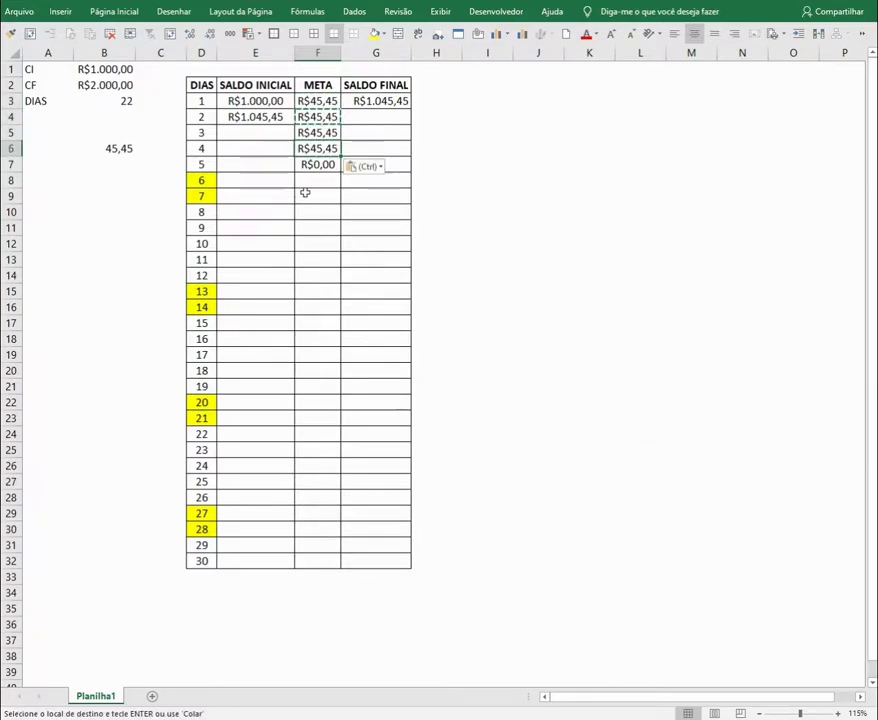
{"action": "key", "text": "ctrl+v"}
{"action": "key", "text": "Escape"}
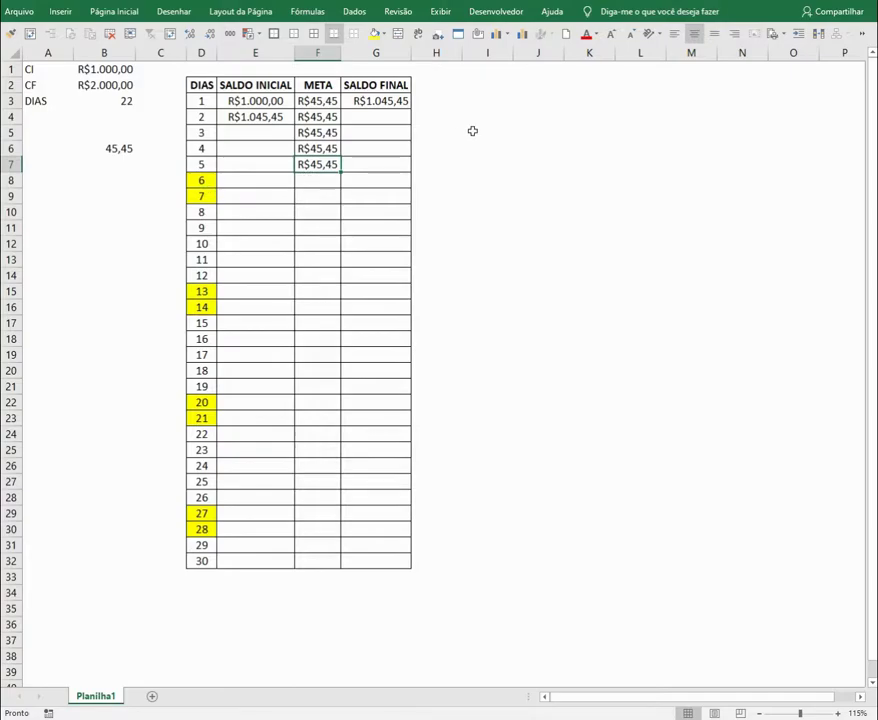
Inspect the SALDO FINAL formula in G3 without changing it
{"action": "double_click", "coordinate": [384, 101]}
{"action": "key", "text": "Escape"}
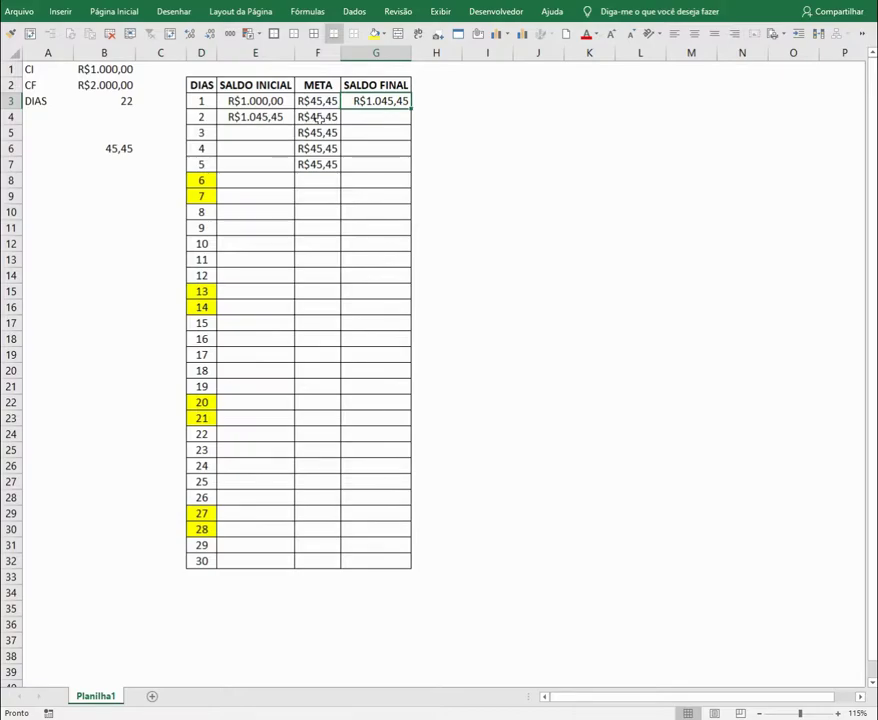
Copy day 1's SALDO FINAL formula from G3 down into G4:G7 for days 2 to 5
{"action": "left_click", "coordinate": [361, 117]}
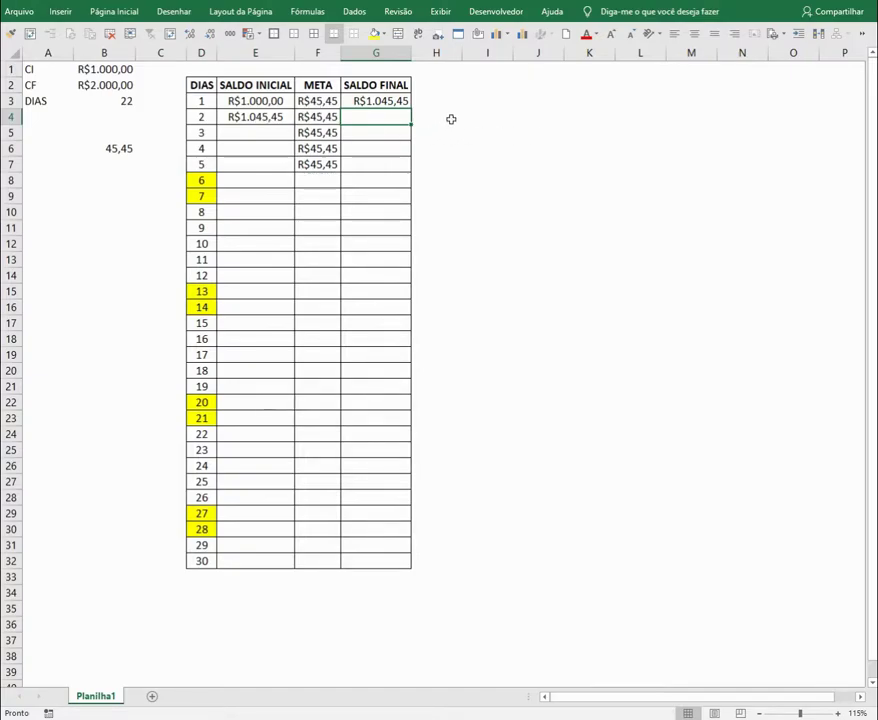
{"action": "key", "text": "Up"}
{"action": "key", "text": "ctrl+c"}
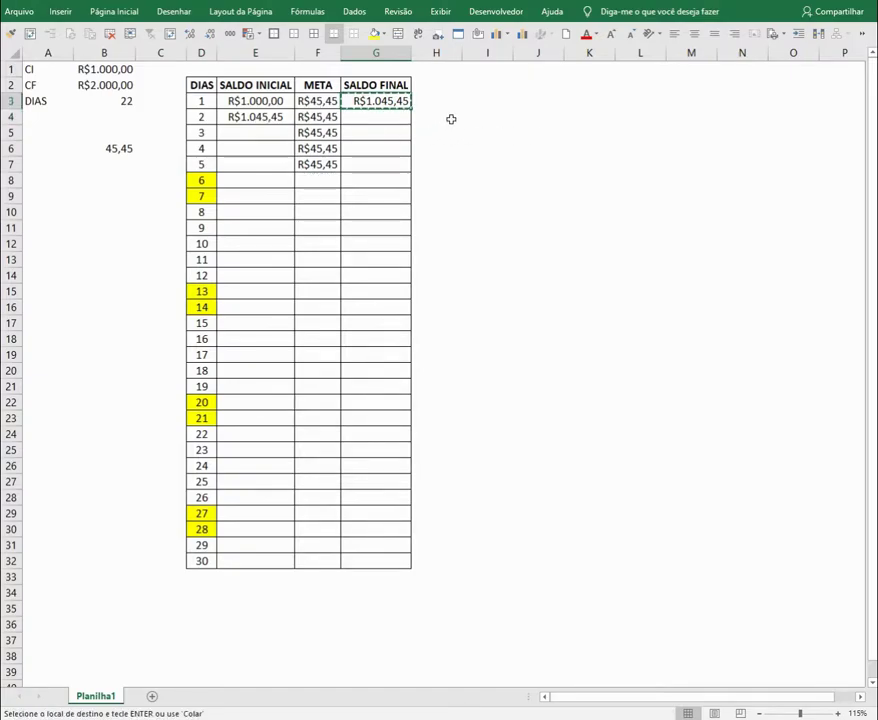
{"action": "key", "text": "Down"}
{"action": "key", "text": "ctrl+v"}
{"action": "key", "text": "Escape"}
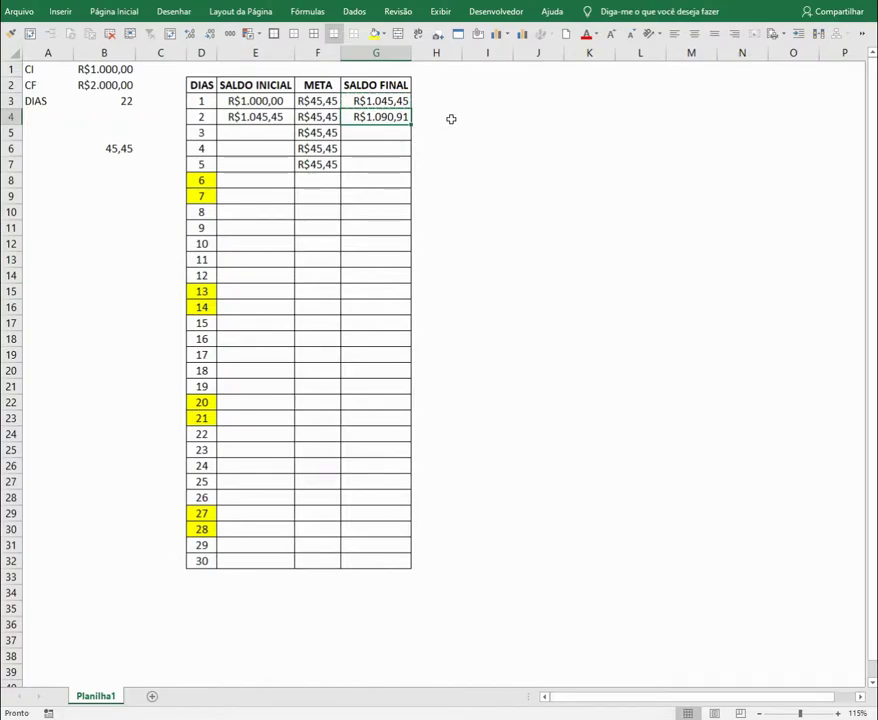
{"action": "key", "text": "ctrl+c"}
{"action": "key", "text": "Down"}
{"action": "key", "text": "ctrl+v"}
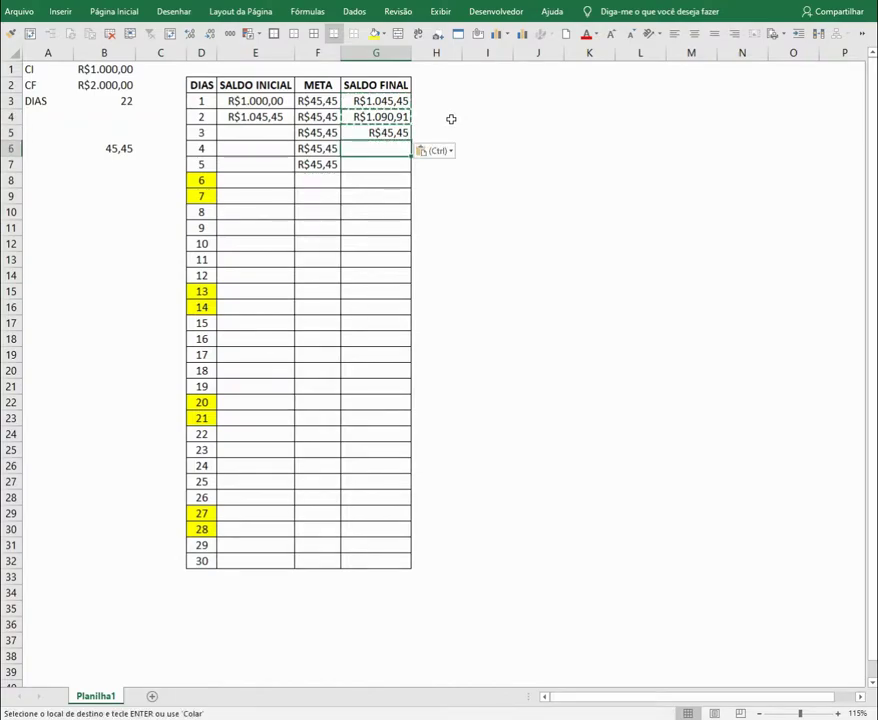
{"action": "key", "text": "Down"}
{"action": "key", "text": "ctrl+v"}
{"action": "key", "text": "Down"}
{"action": "key", "text": "ctrl+v"}
{"action": "key", "text": "Escape"}
Keep =G3 as day 2's SALDO INICIAL in E4 and copy that formula down into E5:E7 for days 3 to 5
{"action": "key", "text": "Left"}
{"action": "key", "text": "Left"}
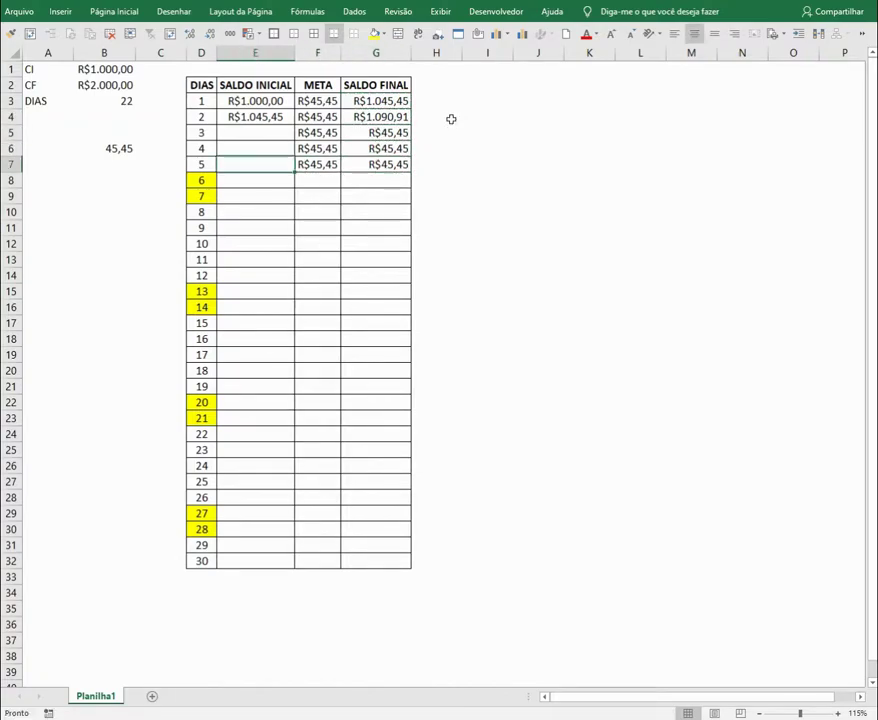
{"action": "key", "text": "Up"}
{"action": "key", "text": "Up"}
{"action": "key", "text": "Up"}
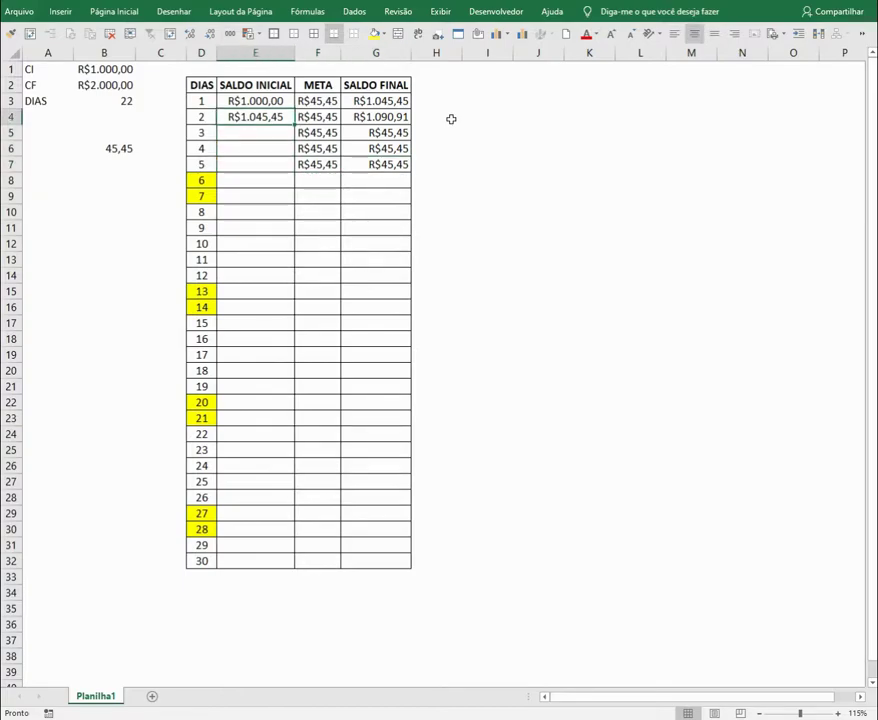
{"action": "type", "text": "=G3"}
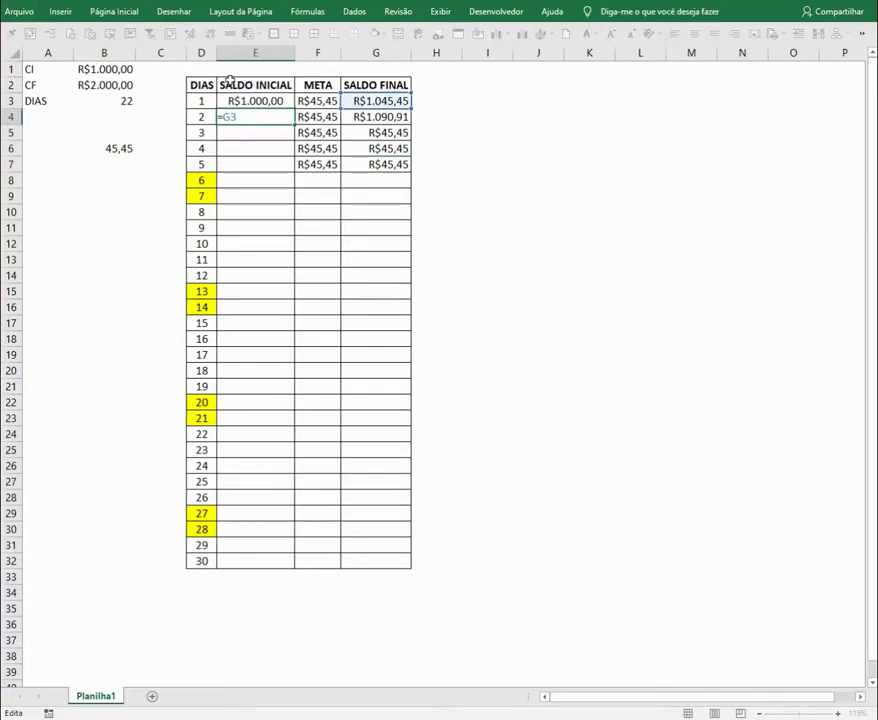
{"action": "key", "text": "ctrl+Return"}
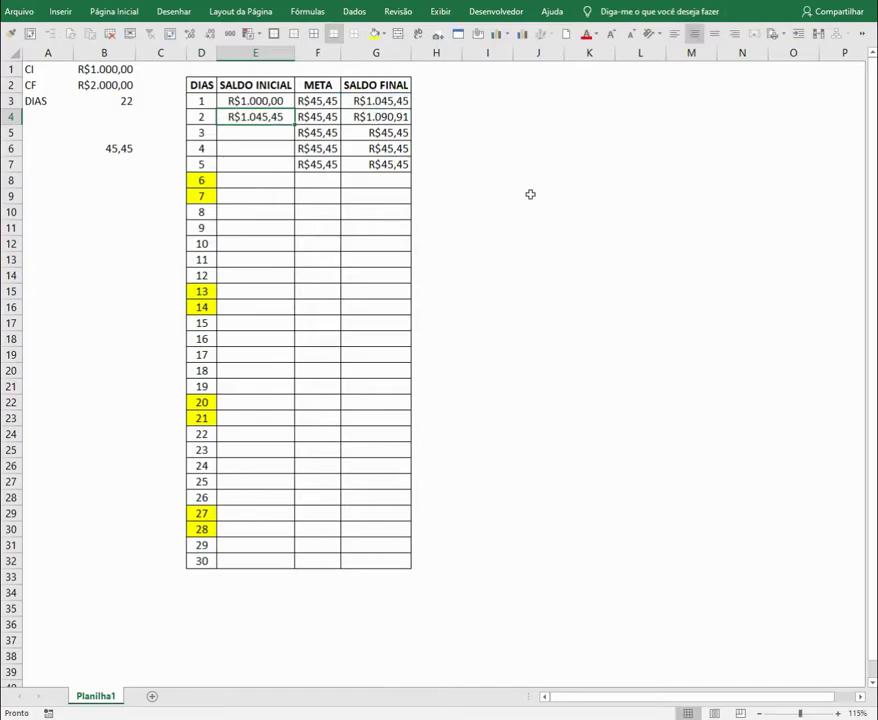
{"action": "key", "text": "ctrl+c"}
{"action": "key", "text": "Down"}
{"action": "key", "text": "ctrl+v"}
{"action": "key", "text": "Down"}
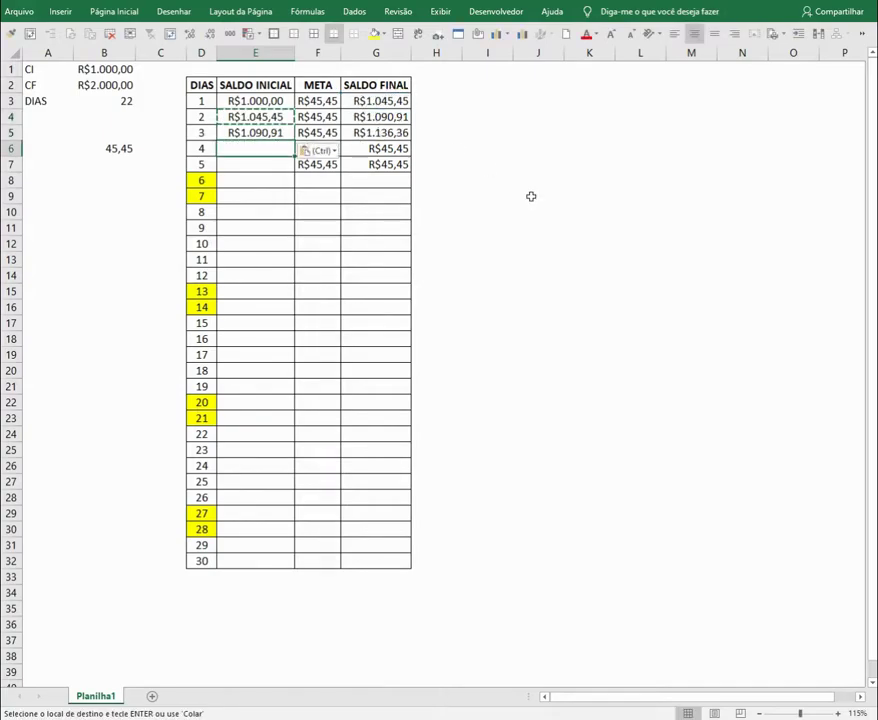
{"action": "key", "text": "ctrl+v"}
{"action": "key", "text": "Down"}
{"action": "key", "text": "ctrl+v"}
{"action": "key", "text": "Escape"}
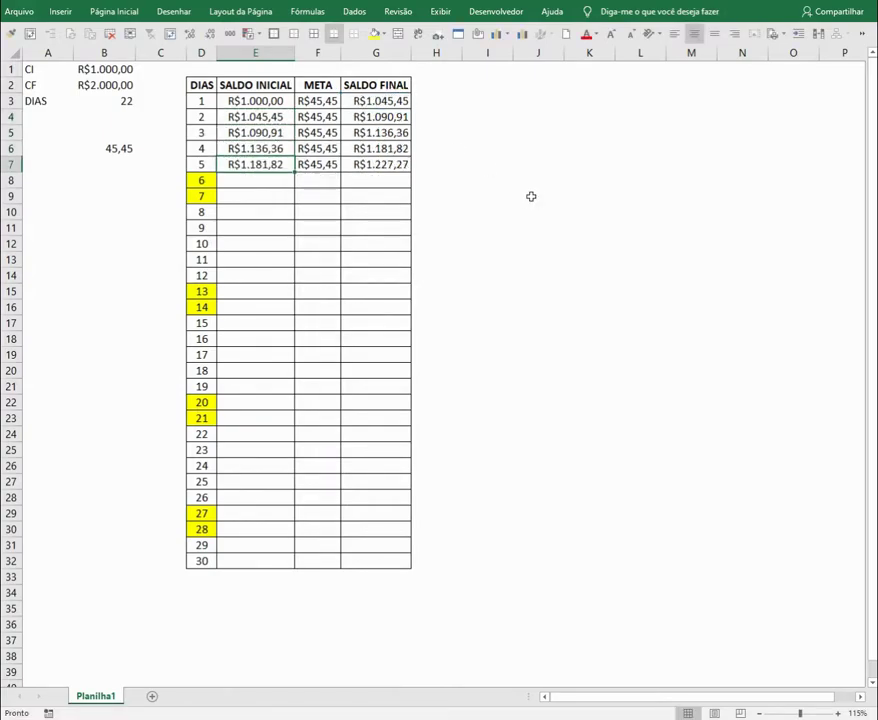
{"action": "left_click", "coordinate": [337, 216]}
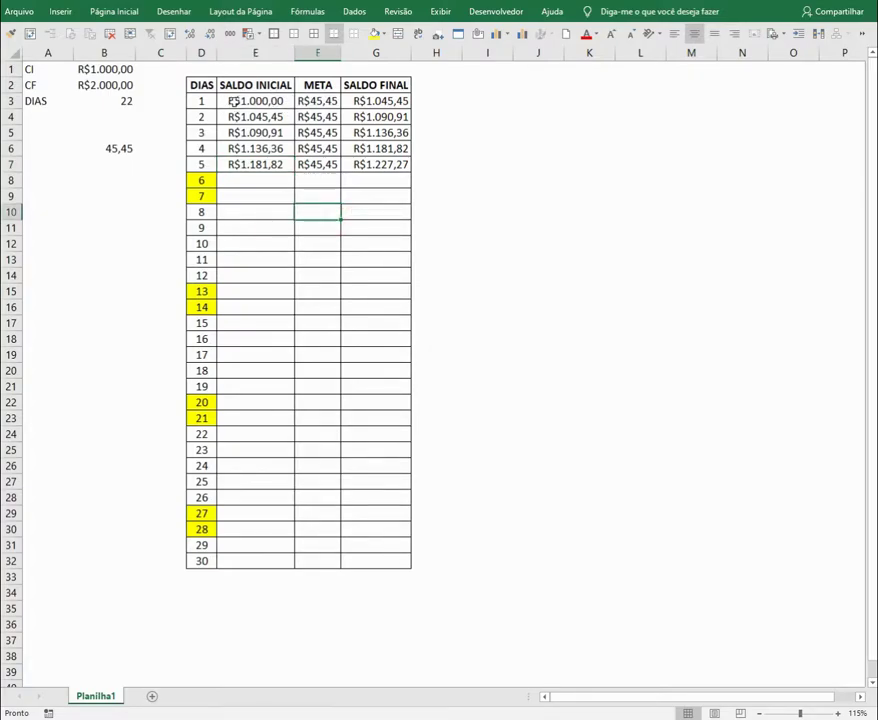
{"action": "left_click_drag", "start_coordinate": [233, 101], "coordinate": [365, 163]}
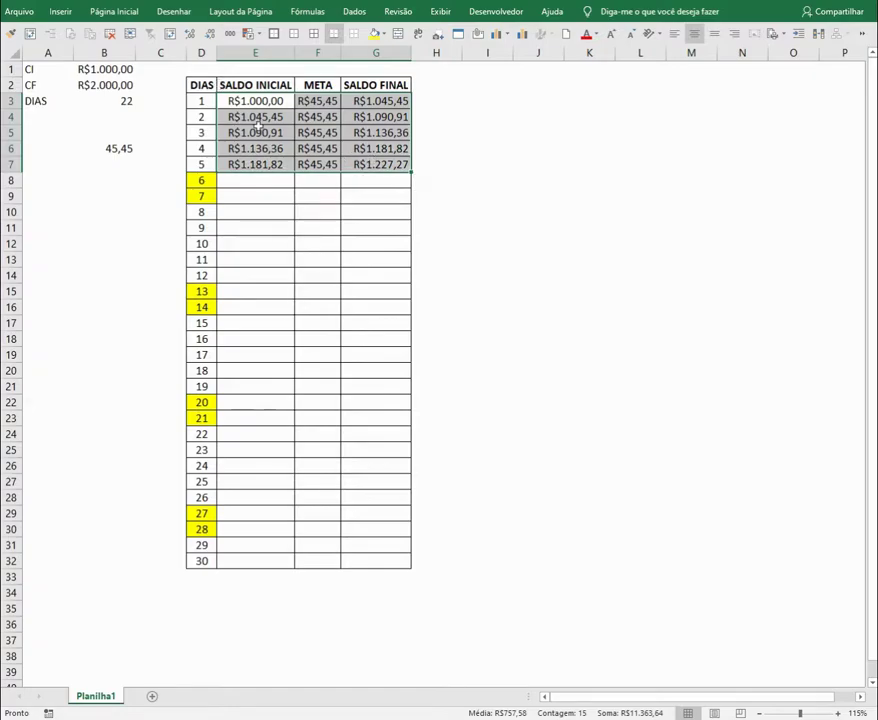
{"action": "left_click", "coordinate": [248, 101]}
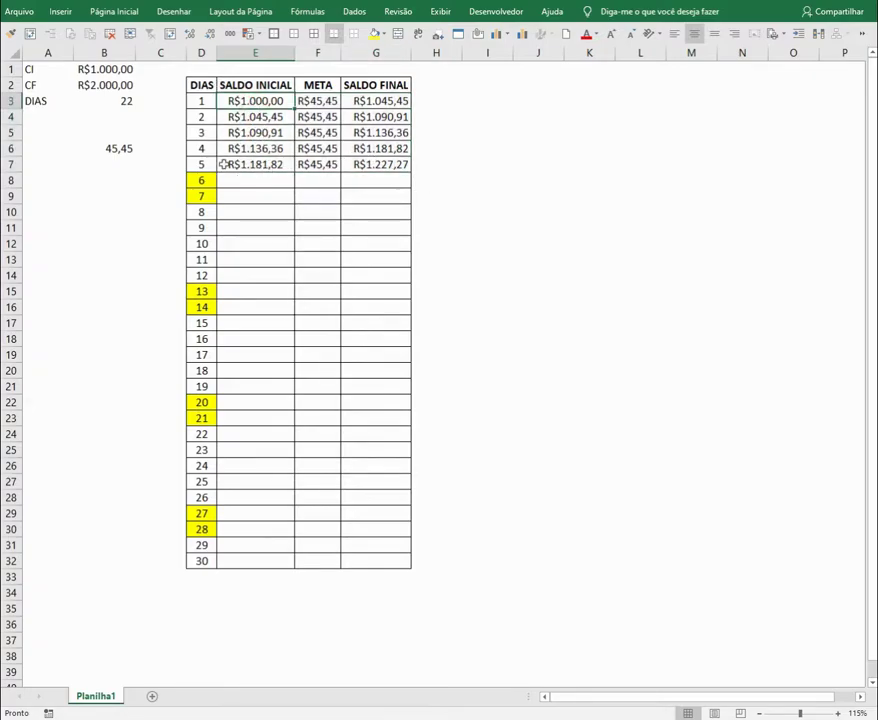
{"action": "left_click_drag", "start_coordinate": [314, 100], "coordinate": [322, 137]}
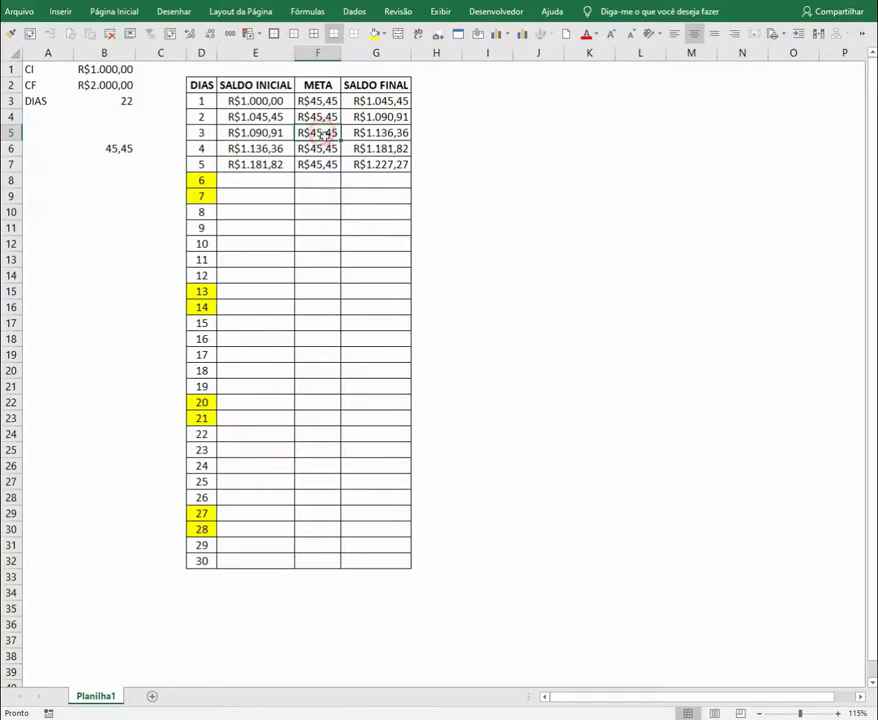
{"action": "left_click", "coordinate": [392, 165]}
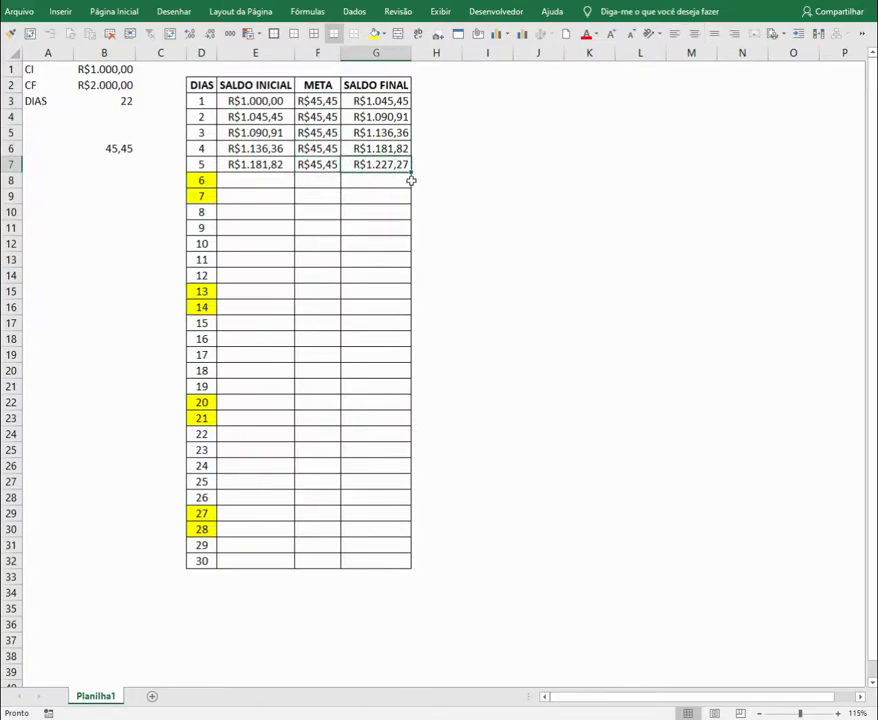
Set the META of weekend days 6 and 7 in F8:F9 to 0
{"action": "left_click", "coordinate": [316, 177]}
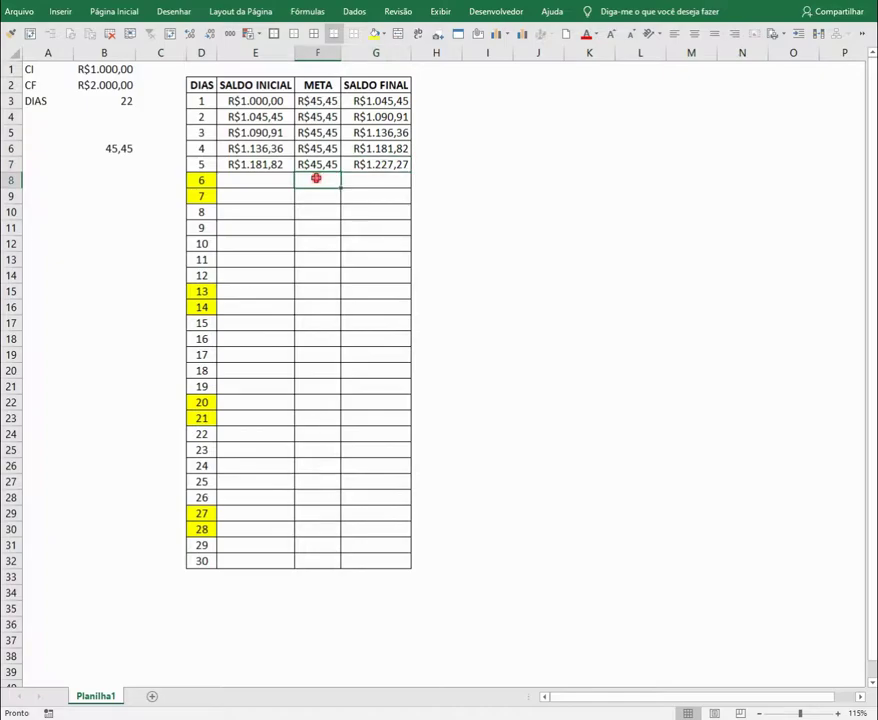
{"action": "type", "text": "0"}
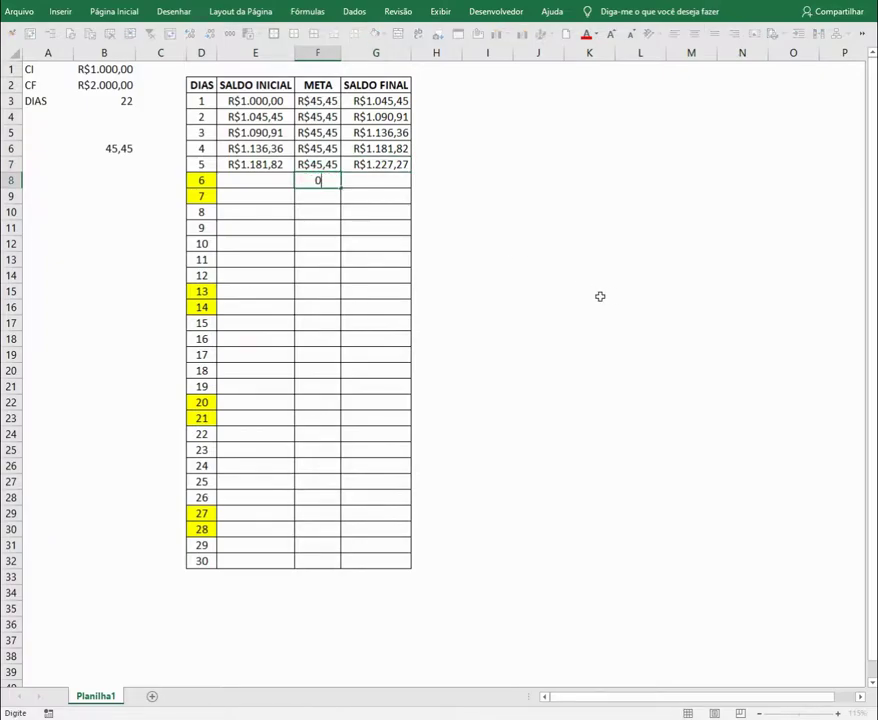
{"action": "key", "text": "Return"}
{"action": "type", "text": "0"}
{"action": "key", "text": "Return"}
Copy day 5's SALDO INICIAL formula from E7 into E8:E9 for days 6 and 7
{"action": "key", "text": "Up"}
{"action": "key", "text": "Up"}
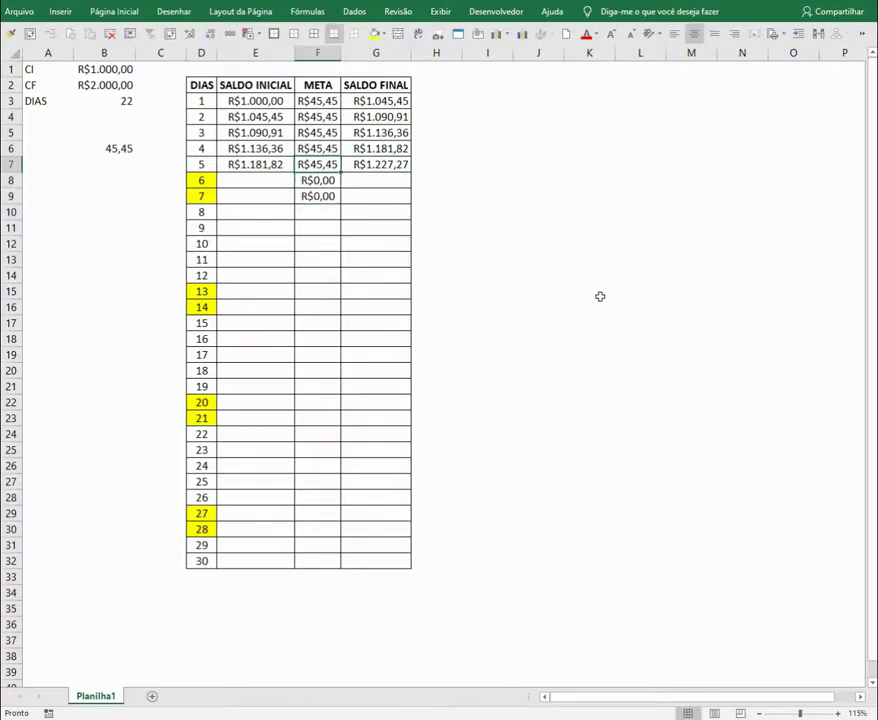
{"action": "key", "text": "Left"}
{"action": "key", "text": "Up"}
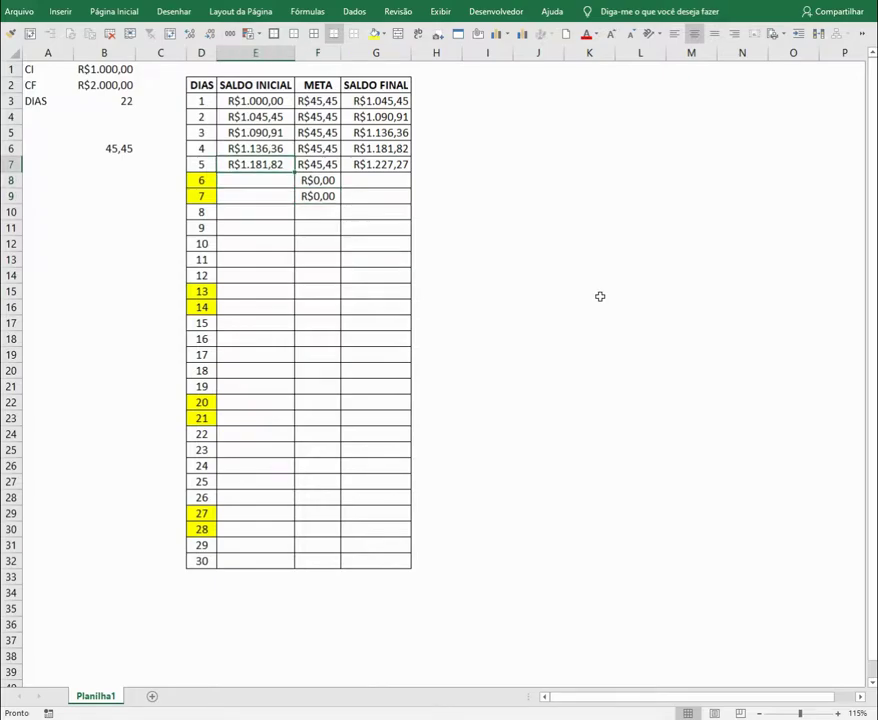
{"action": "key", "text": "ctrl+c"}
{"action": "key", "text": "ctrl+v"}
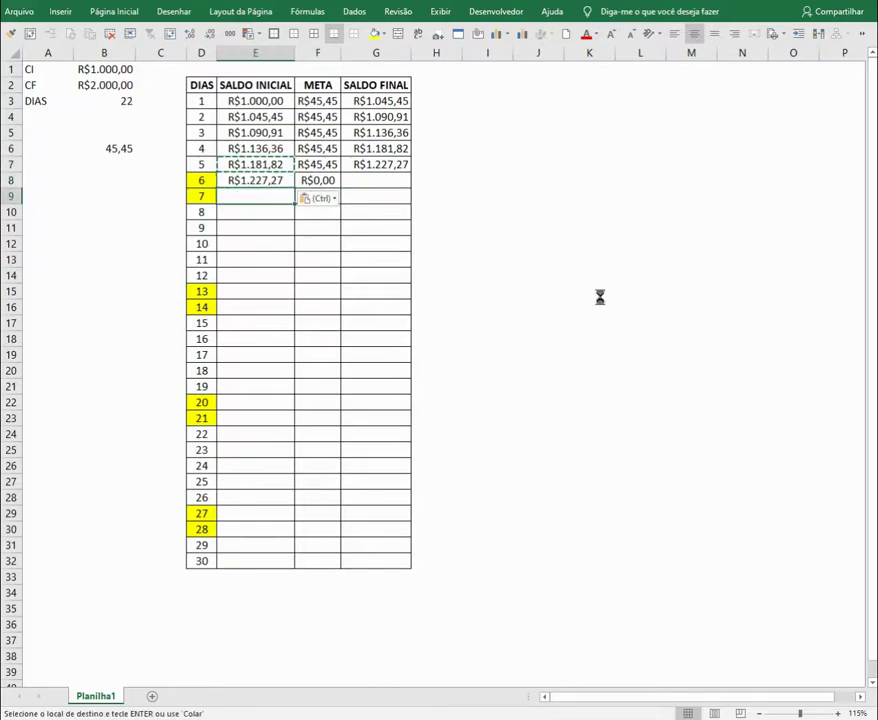
{"action": "key", "text": "Down"}
{"action": "key", "text": "Return"}
Copy day 5's SALDO FINAL formula from G7 into G8:G9 for days 6 and 7
{"action": "key", "text": "Up"}
{"action": "key", "text": "Right"}
{"action": "key", "text": "Up"}
{"action": "key", "text": "Right"}
{"action": "key", "text": "ctrl+c"}
{"action": "key", "text": "Down"}
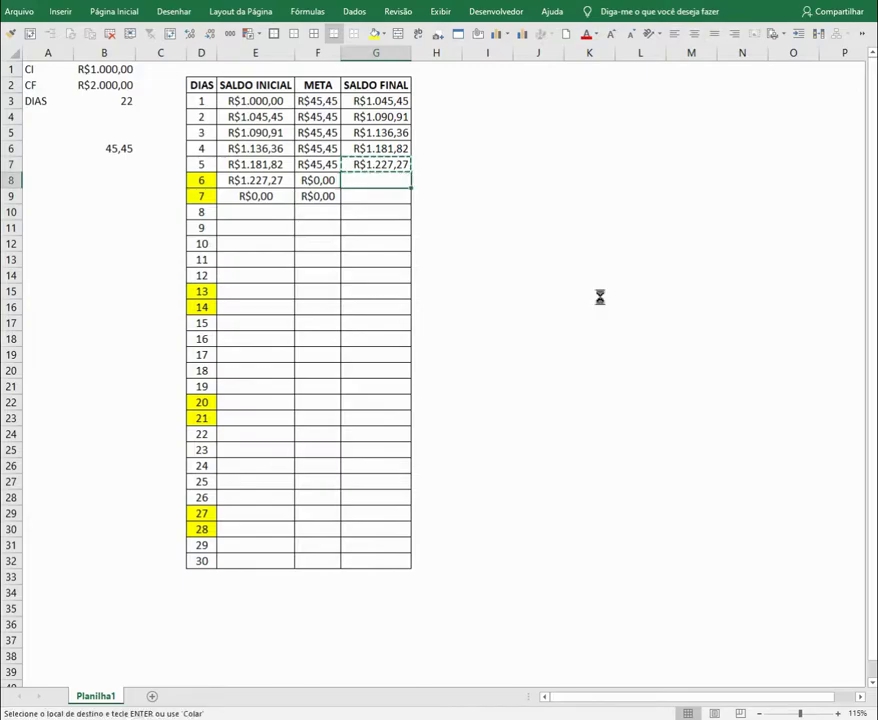
{"action": "key", "text": "shift+Down"}
{"action": "key", "text": "ctrl+v"}
{"action": "key", "text": "Escape"}
Try to copy the first week's block E3:G9 into the rows of days 8 to 14, starting at E10
{"action": "key", "text": "Left"}
{"action": "key", "text": "Left"}
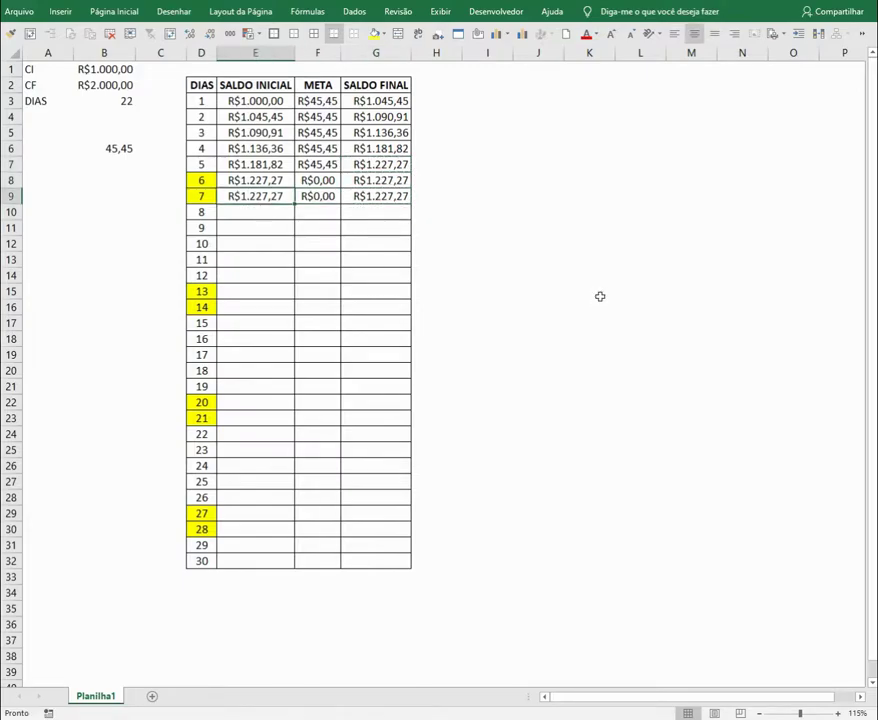
{"action": "key", "text": "shift+Right"}
{"action": "key", "text": "shift+Right"}
{"action": "key", "text": "shift+Up"}
{"action": "key", "text": "shift+Up"}
{"action": "key", "text": "shift+Up"}
{"action": "key", "text": "shift+Up"}
{"action": "key", "text": "shift+Up"}
{"action": "key", "text": "shift+Up"}
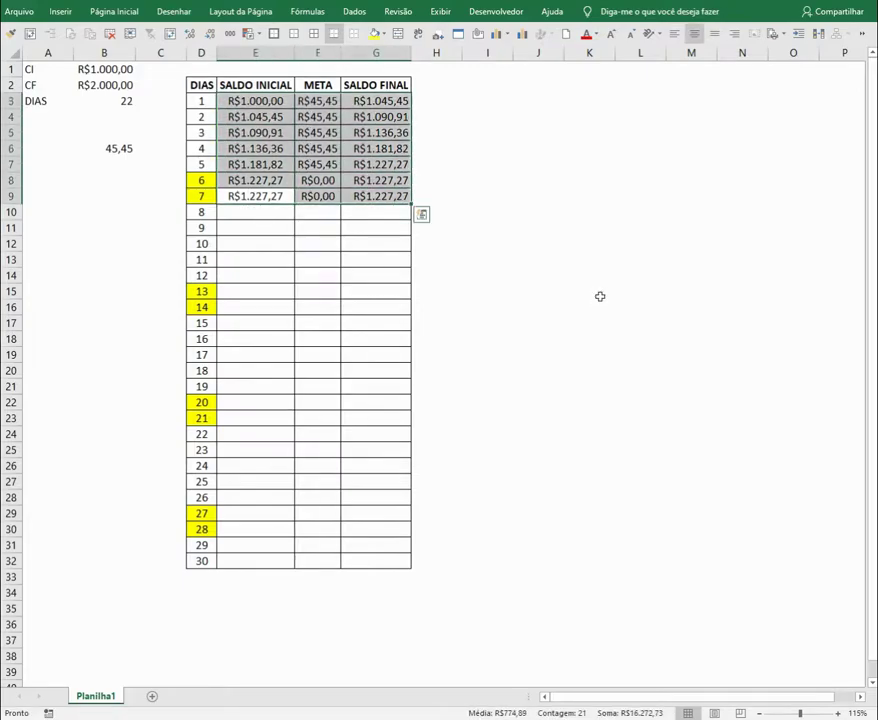
{"action": "key", "text": "ctrl+c"}
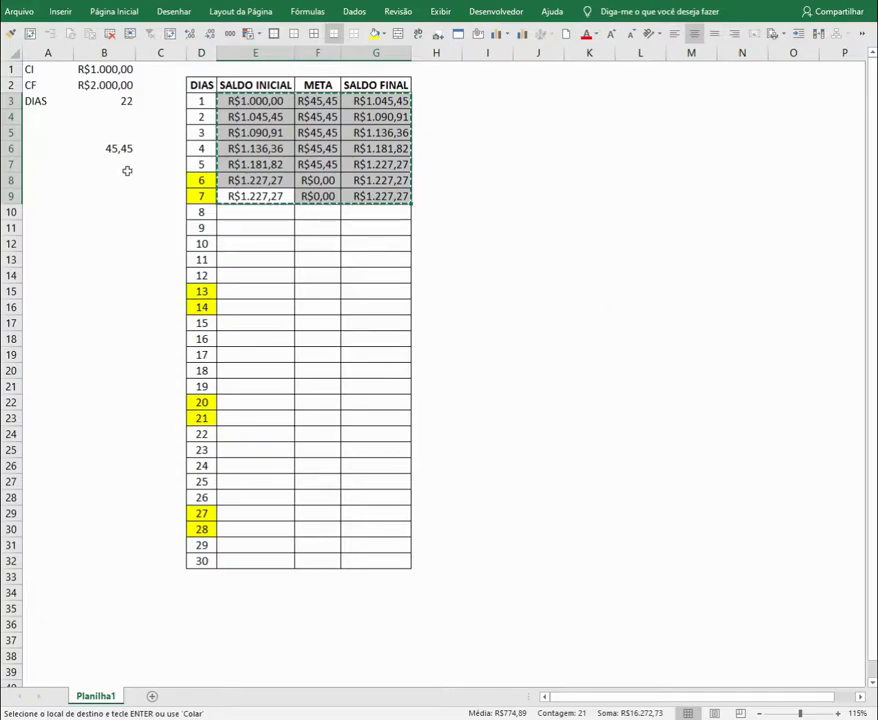
{"action": "left_click", "coordinate": [235, 212]}
{"action": "key", "text": "ctrl+v"}
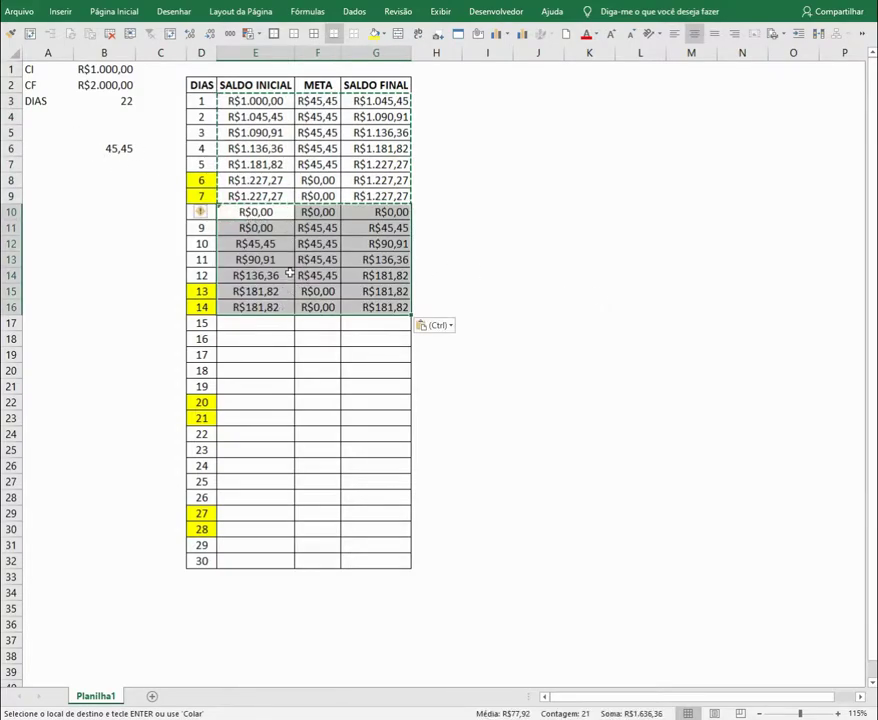
{"action": "key", "text": "Escape"}
{"action": "key", "text": "ctrl+z"}
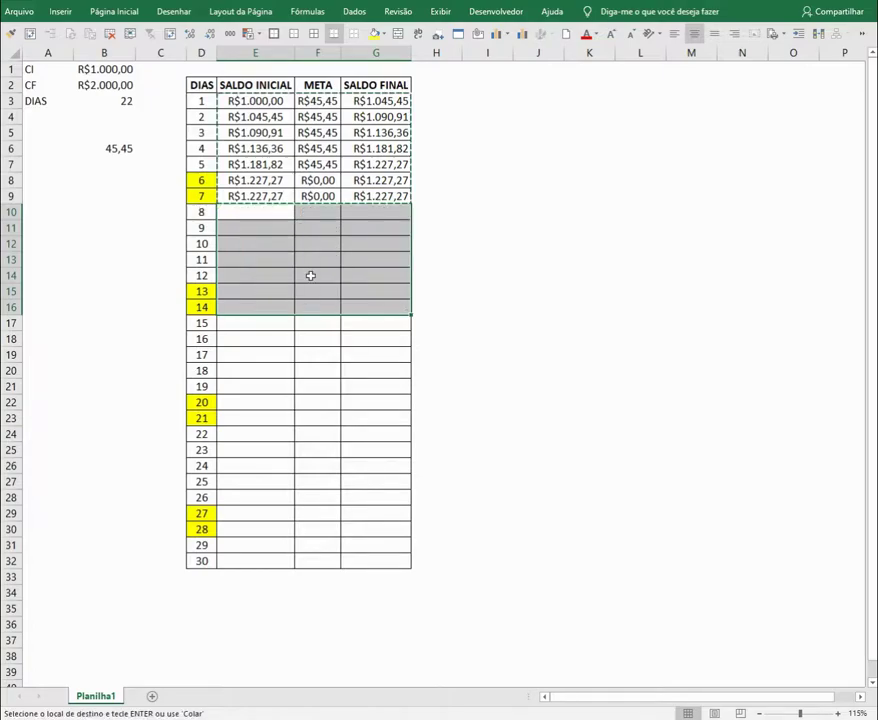
Copy day 7's SALDO INICIAL, META and SALDO FINAL in E9:G9 down through day 30 in row 32
{"action": "left_click", "coordinate": [265, 208]}
{"action": "key", "text": "Up"}
{"action": "key", "text": "ctrl+c"}
{"action": "key", "text": "Down"}
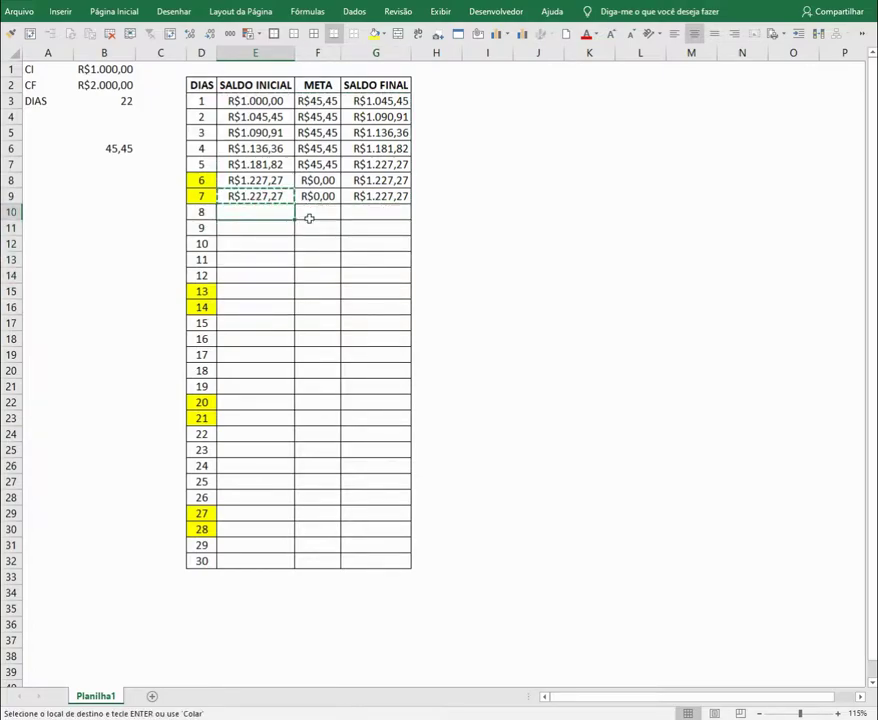
{"action": "key", "text": "Up"}
{"action": "key", "text": "shift+Right"}
{"action": "key", "text": "shift+Right"}
{"action": "key", "text": "ctrl+c"}
{"action": "key", "text": "shift+Down"}
{"action": "key", "text": "shift+Down"}
{"action": "key", "text": "shift+Down"}
{"action": "key", "text": "shift+Down"}
{"action": "key", "text": "shift+Down"}
{"action": "key", "text": "shift+Down"}
{"action": "key", "text": "shift+Down"}
{"action": "key", "text": "shift+Down"}
{"action": "key", "text": "shift+Down"}
{"action": "key", "text": "shift+Down"}
{"action": "key", "text": "shift+Down"}
{"action": "key", "text": "shift+Down"}
{"action": "key", "text": "shift+Down"}
{"action": "key", "text": "shift+Down"}
{"action": "key", "text": "shift+Down"}
{"action": "key", "text": "shift+Down"}
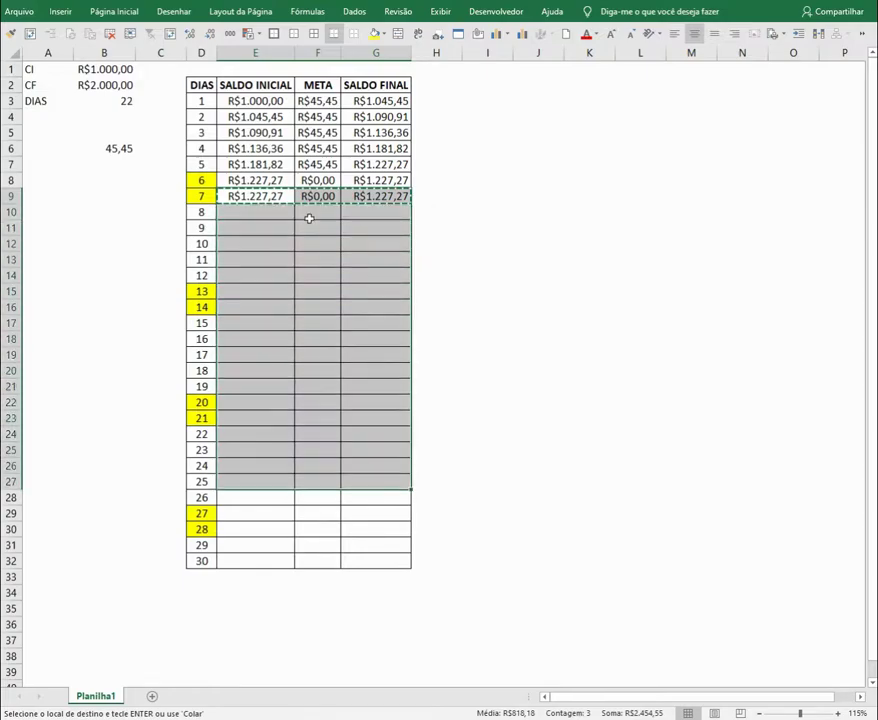
{"action": "key", "text": "shift+Down"}
{"action": "key", "text": "shift+Down"}
{"action": "key", "text": "shift+Down"}
{"action": "key", "text": "shift+Down"}
{"action": "key", "text": "shift+Down"}
{"action": "key", "text": "shift+Down"}
{"action": "key", "text": "shift+Down"}
{"action": "key", "text": "ctrl+v"}
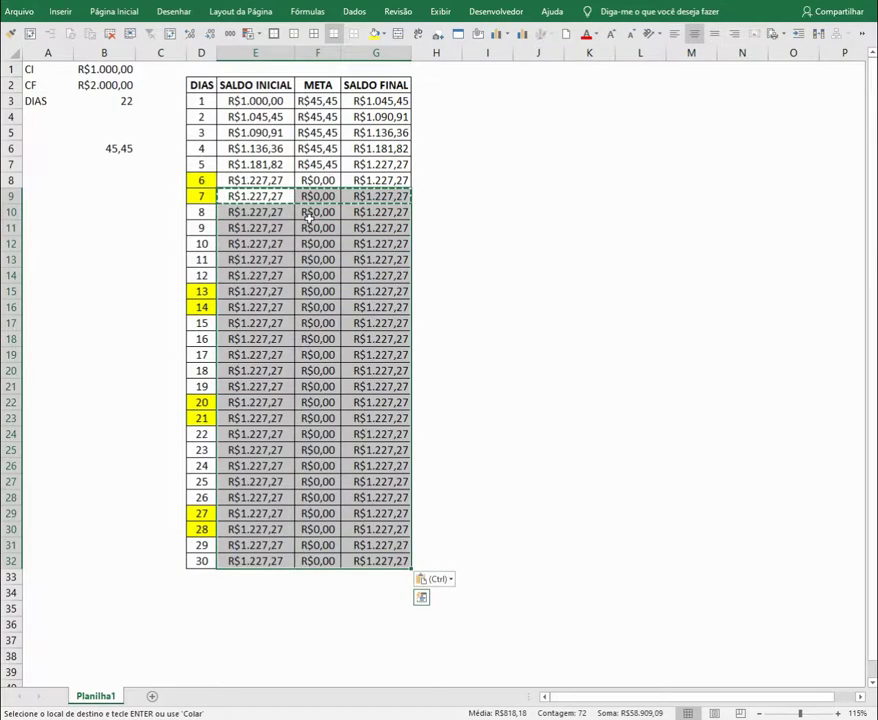
Check day 6's SALDO INICIAL formula =G7 in E8
{"action": "key", "text": "Up"}
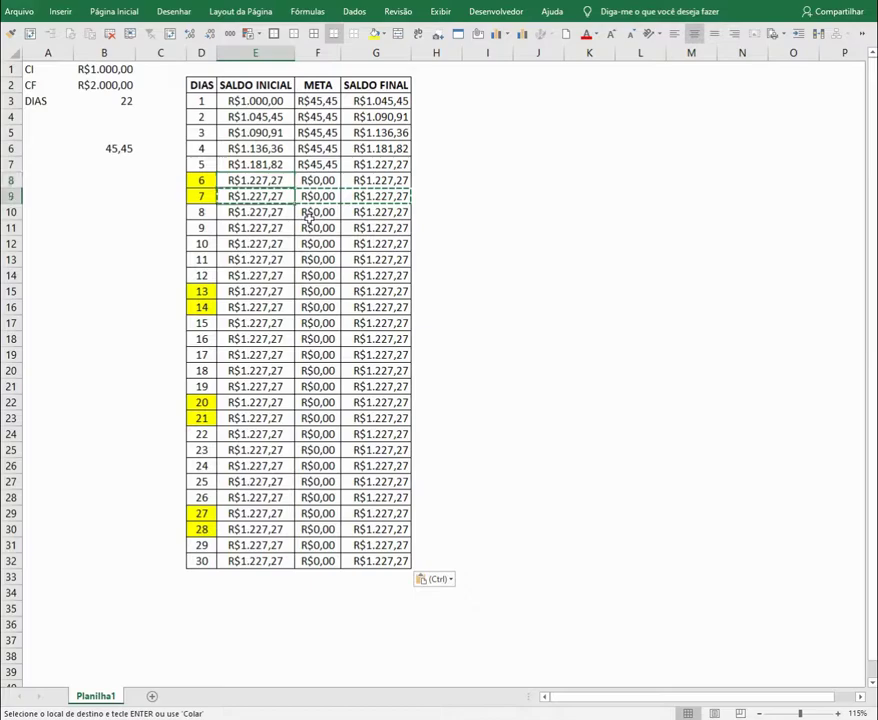
{"action": "key", "text": "Escape"}
{"action": "type", "text": "=G7"}
{"action": "key", "text": "Tab"}
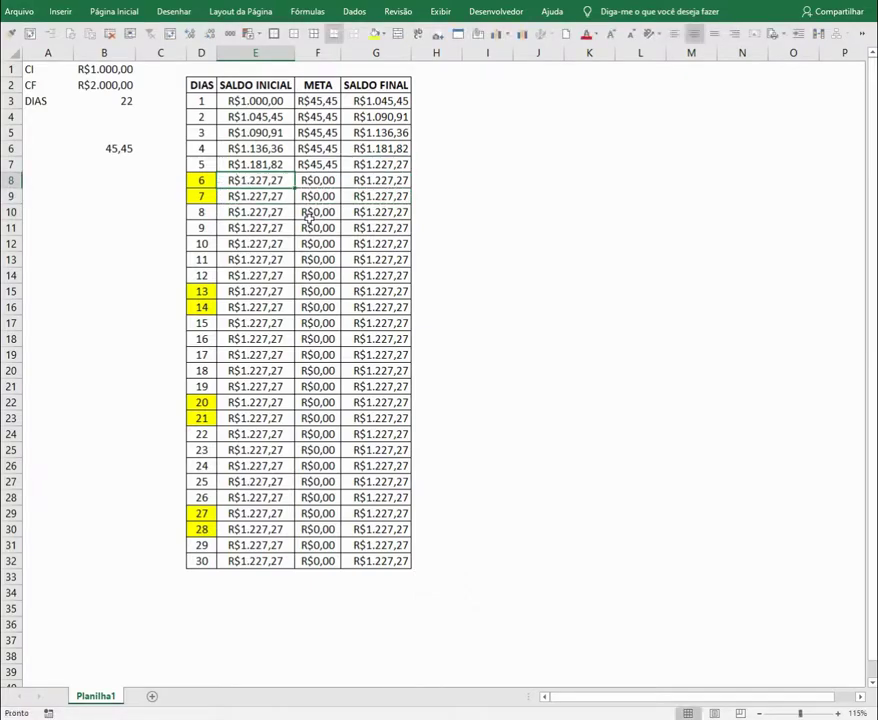
Copy the R$45,45 META from F7 into F10:F14 for working days 8 to 12
{"action": "key", "text": "Up"}
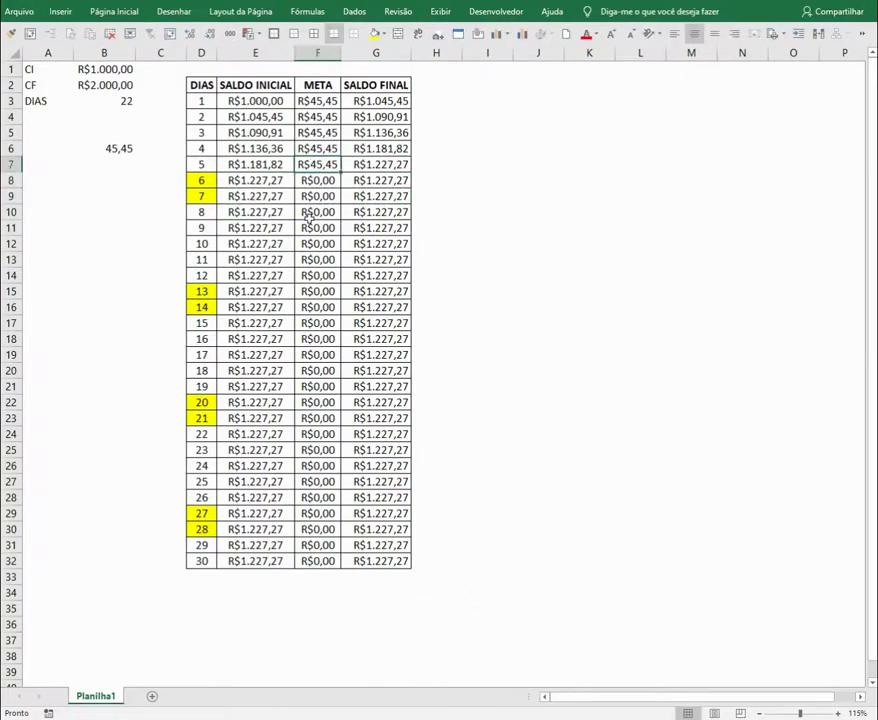
{"action": "key", "text": "ctrl+c"}
{"action": "key", "text": "Down"}
{"action": "key", "text": "Down"}
{"action": "key", "text": "Down"}
{"action": "key", "text": "shift+Down"}
{"action": "key", "text": "shift+Down"}
{"action": "key", "text": "shift+Down"}
{"action": "key", "text": "shift+Down"}
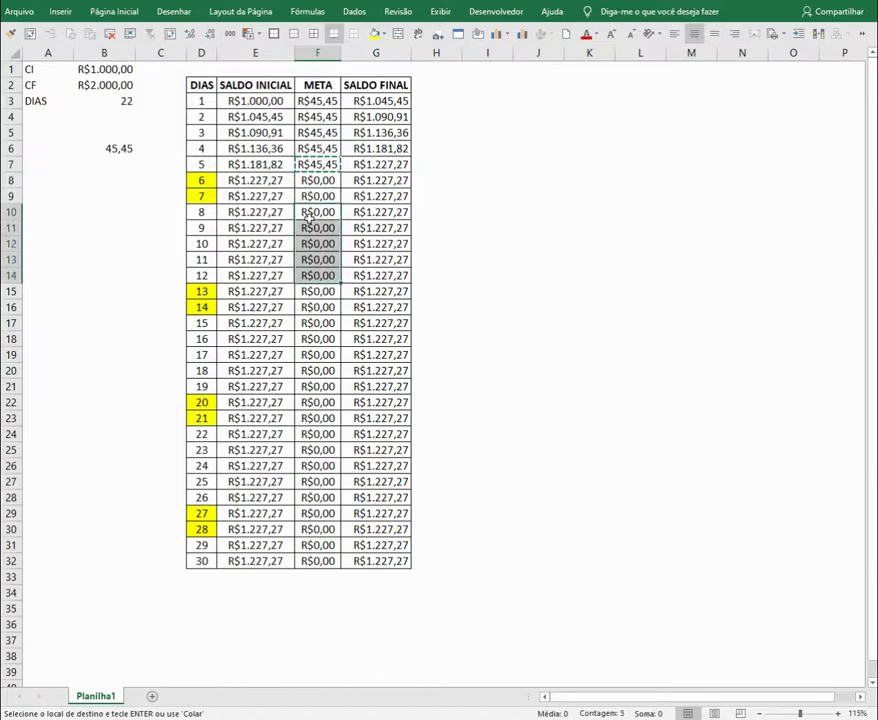
{"action": "key", "text": "ctrl+v"}
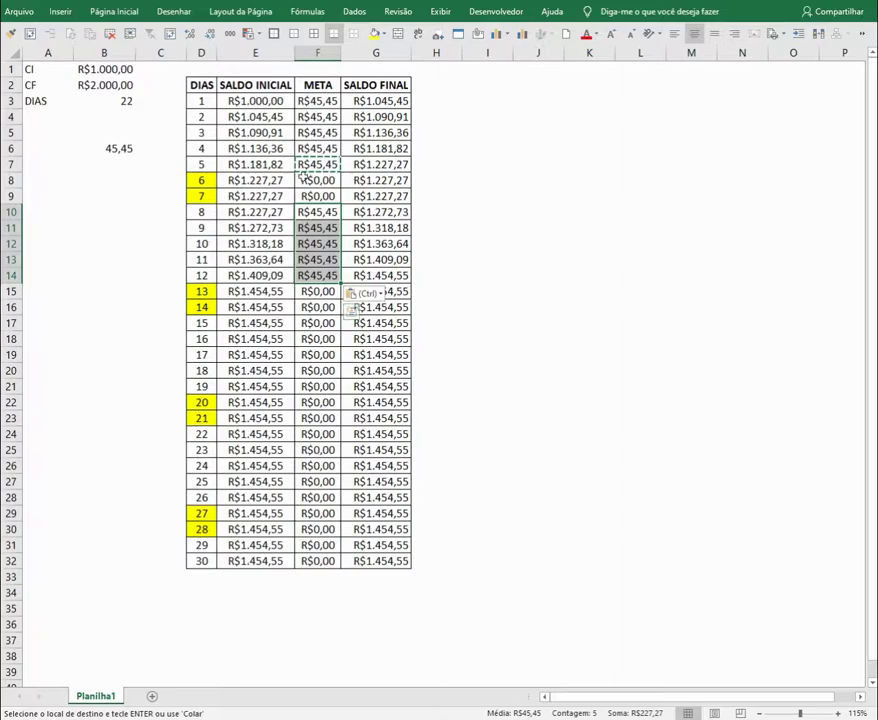
Paste the R$45,45 META into F17:F21, F24:F28 and F31:F32 for the remaining working days
{"action": "left_click_drag", "start_coordinate": [313, 328], "coordinate": [320, 386]}
{"action": "key", "text": "ctrl+v"}
{"action": "left_click_drag", "start_coordinate": [318, 434], "coordinate": [318, 497]}
{"action": "key", "text": "ctrl+v"}
{"action": "left_click_drag", "start_coordinate": [318, 543], "coordinate": [320, 559]}
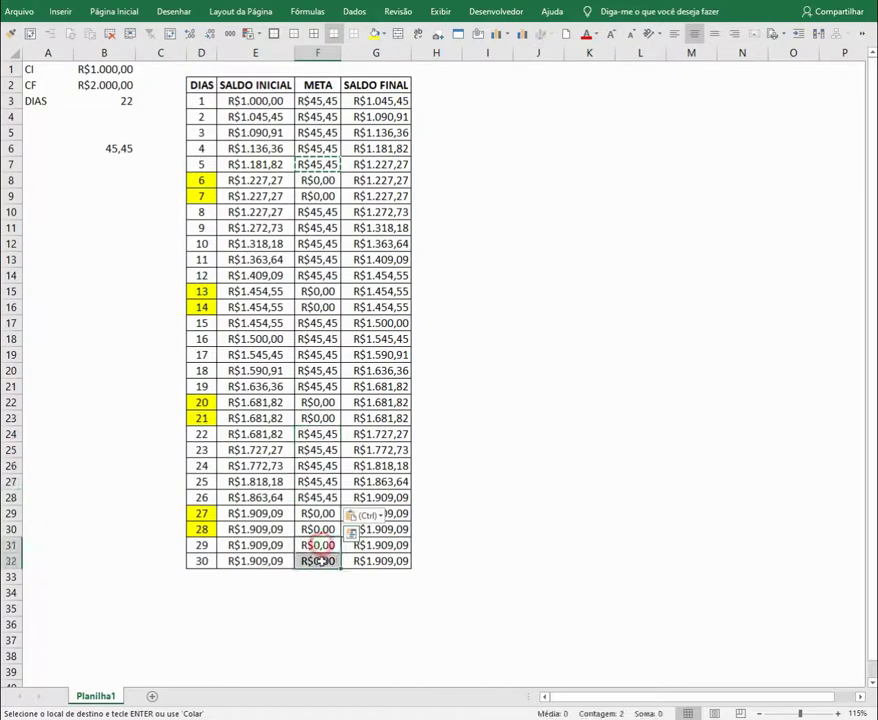
{"action": "key", "text": "ctrl+v"}
{"action": "key", "text": "Escape"}
Fill the weekend rows yellow across columns D to G for days 27–28, 20–21, 13–14 and 6–7
{"action": "left_click_drag", "start_coordinate": [204, 513], "coordinate": [376, 529]}
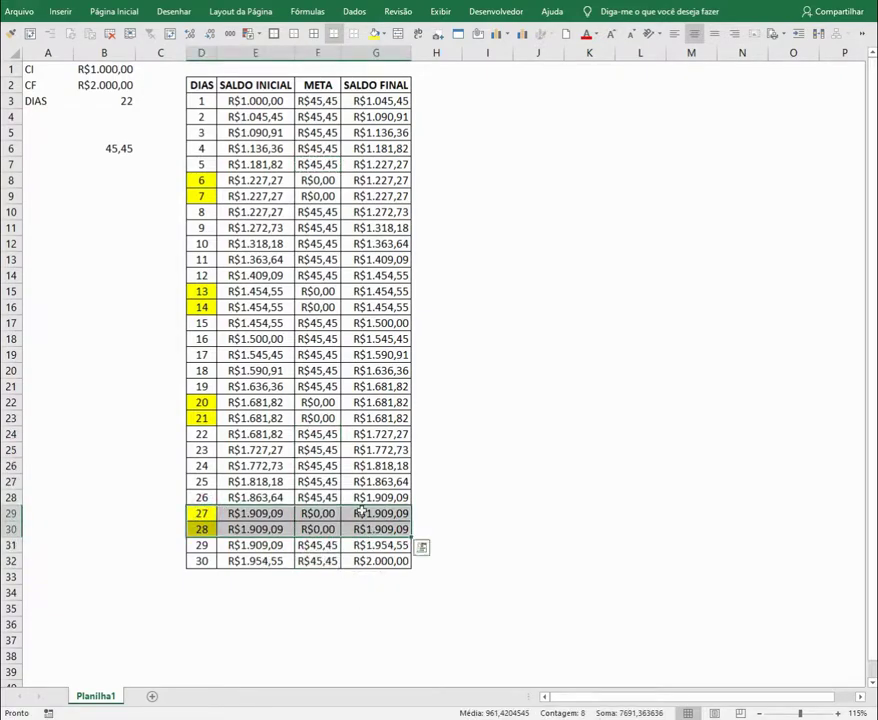
{"action": "left_click", "coordinate": [373, 33]}
{"action": "left_click", "coordinate": [10, 33]}
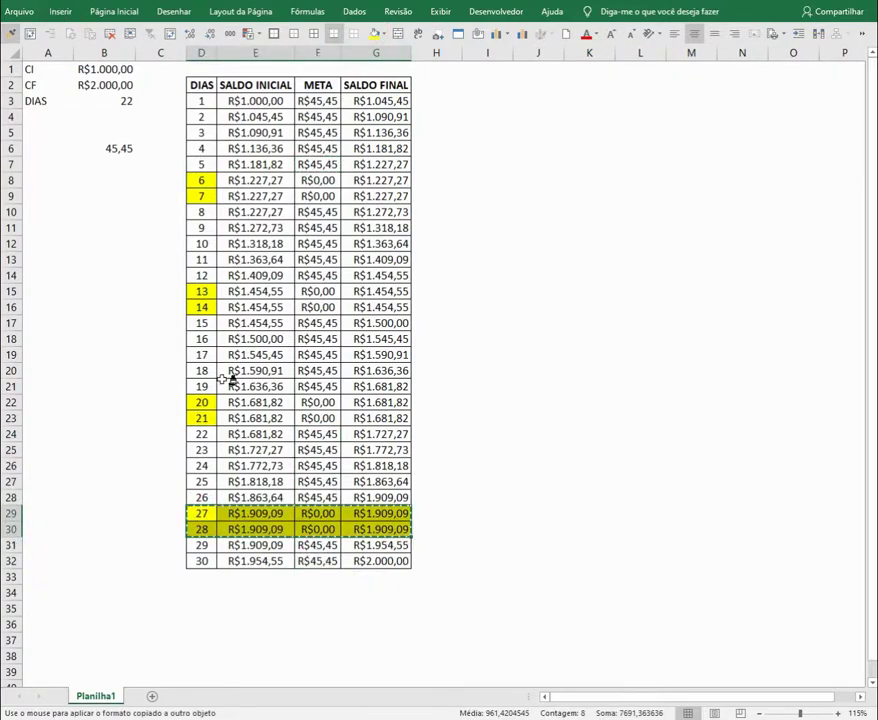
{"action": "left_click_drag", "start_coordinate": [204, 404], "coordinate": [380, 418]}
{"action": "left_click", "coordinate": [10, 33]}
{"action": "left_click_drag", "start_coordinate": [380, 307], "coordinate": [208, 285]}
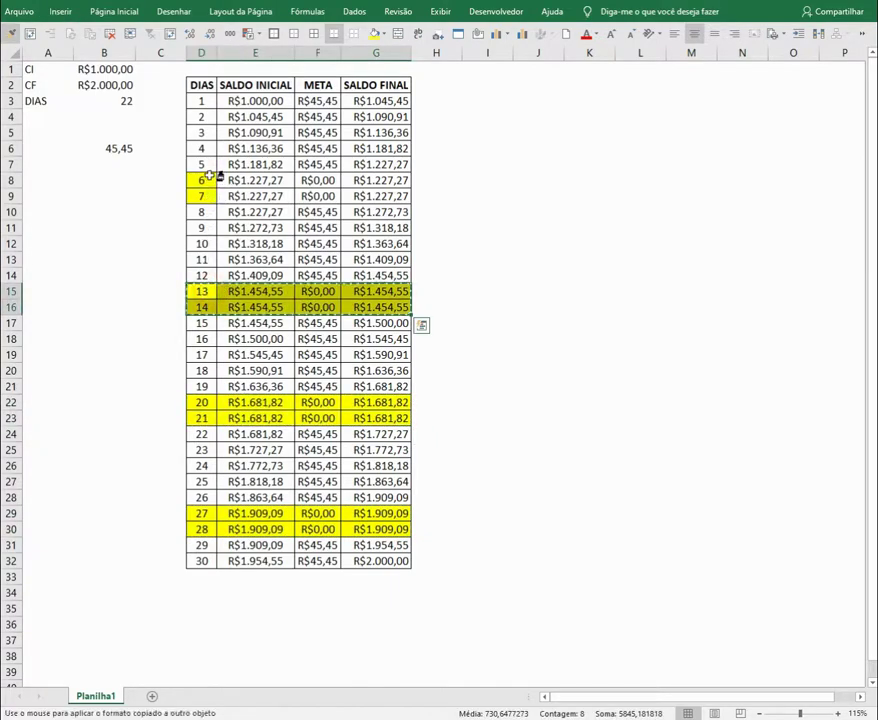
{"action": "left_click_drag", "start_coordinate": [376, 196], "coordinate": [206, 180]}
{"action": "left_click", "coordinate": [639, 243]}
Review the META values of the four weekends and of working days 1 to 5 and 8 to 12
{"action": "left_click_drag", "start_coordinate": [318, 182], "coordinate": [320, 196]}
{"action": "left_click_drag", "start_coordinate": [318, 291], "coordinate": [318, 306]}
{"action": "left_click_drag", "start_coordinate": [318, 402], "coordinate": [318, 418]}
{"action": "left_click_drag", "start_coordinate": [320, 513], "coordinate": [319, 528]}
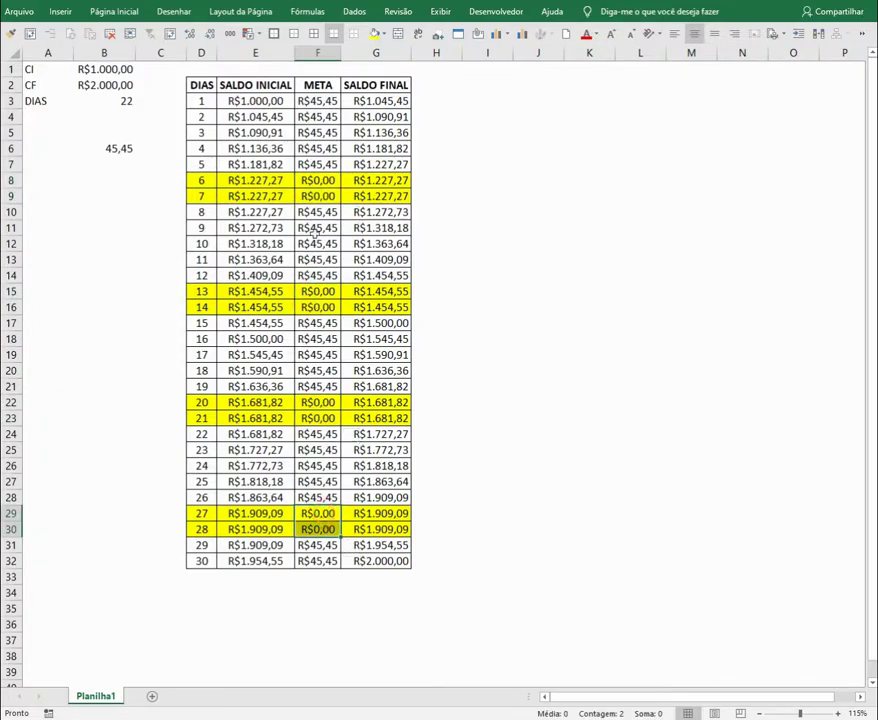
{"action": "left_click", "coordinate": [325, 112]}
{"action": "left_click", "coordinate": [640, 86]}
{"action": "left_click_drag", "start_coordinate": [313, 98], "coordinate": [356, 182]}
{"action": "left_click", "coordinate": [316, 100]}
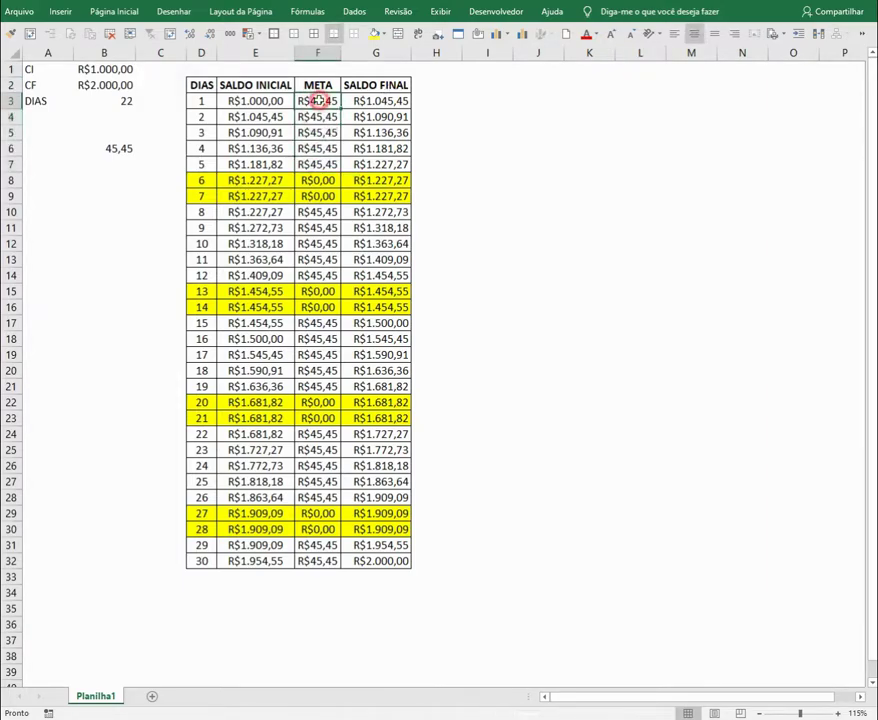
{"action": "left_click", "coordinate": [500, 249]}
{"action": "left_click_drag", "start_coordinate": [316, 100], "coordinate": [330, 160]}
{"action": "left_click_drag", "start_coordinate": [336, 207], "coordinate": [333, 276]}
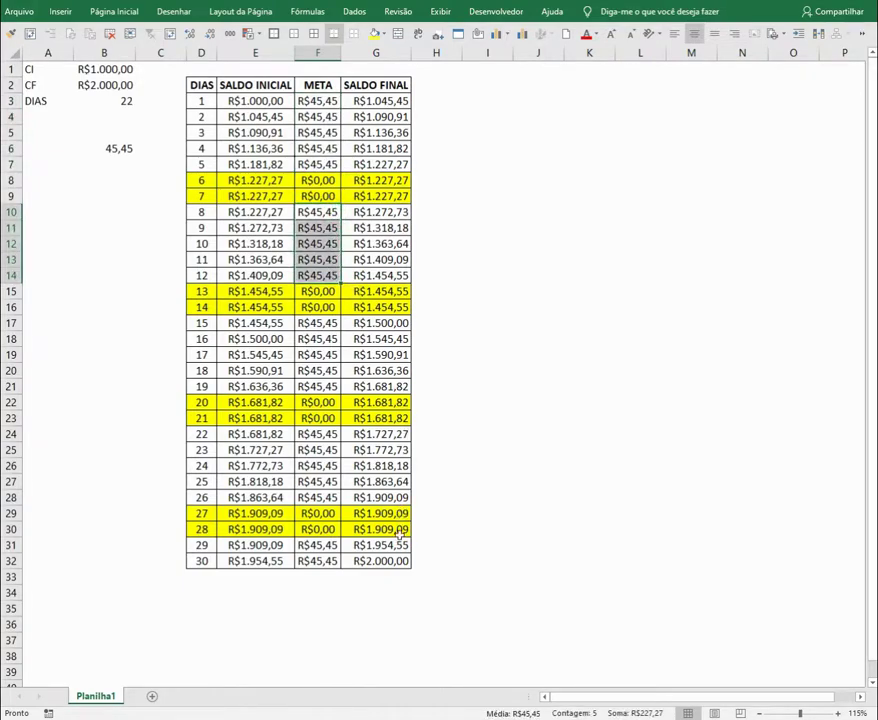
Review the SALDO FINAL values on the working days of each week, ending at day 30 in G32
{"action": "left_click", "coordinate": [399, 100]}
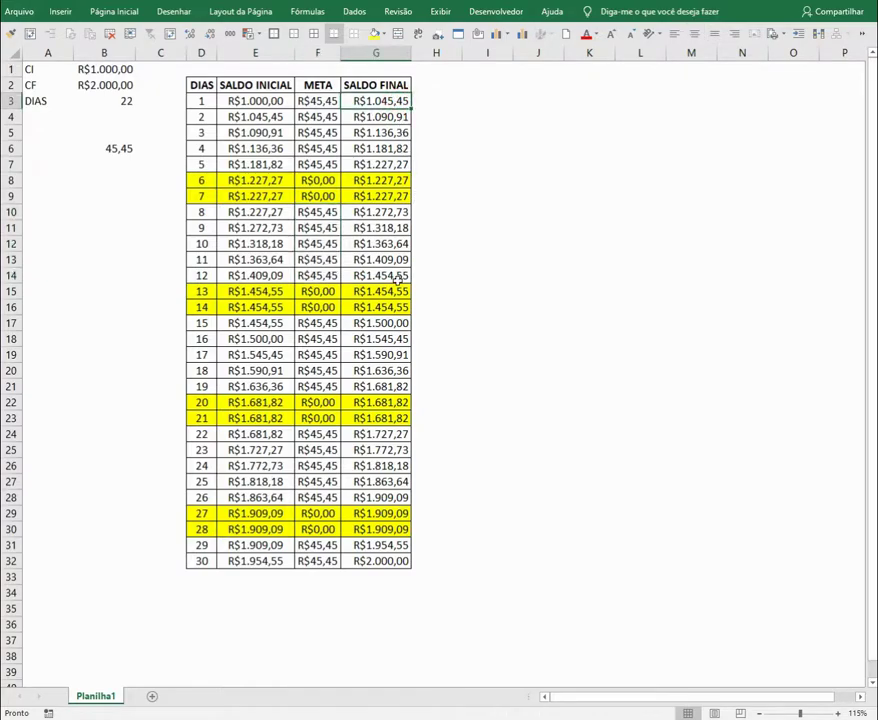
{"action": "left_click", "coordinate": [393, 215]}
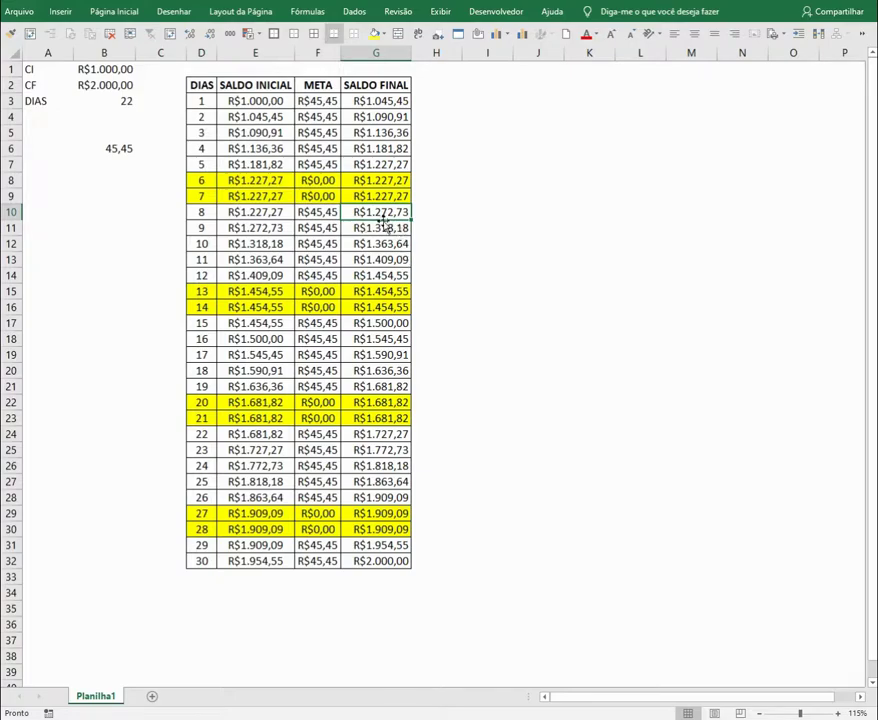
{"action": "left_click", "coordinate": [399, 322]}
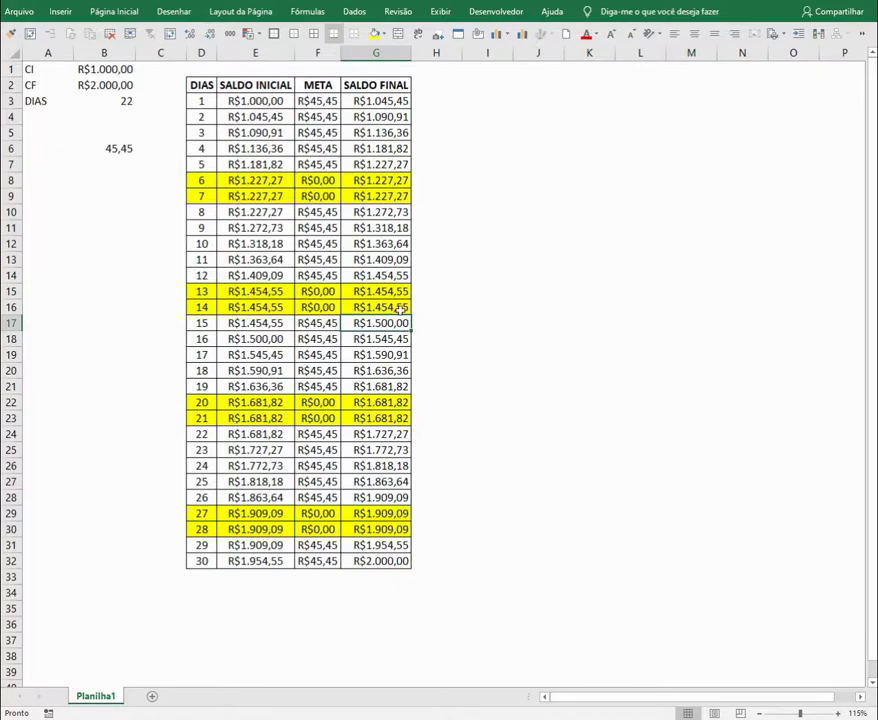
{"action": "left_click_drag", "start_coordinate": [380, 101], "coordinate": [400, 166]}
{"action": "left_click_drag", "start_coordinate": [385, 214], "coordinate": [385, 292]}
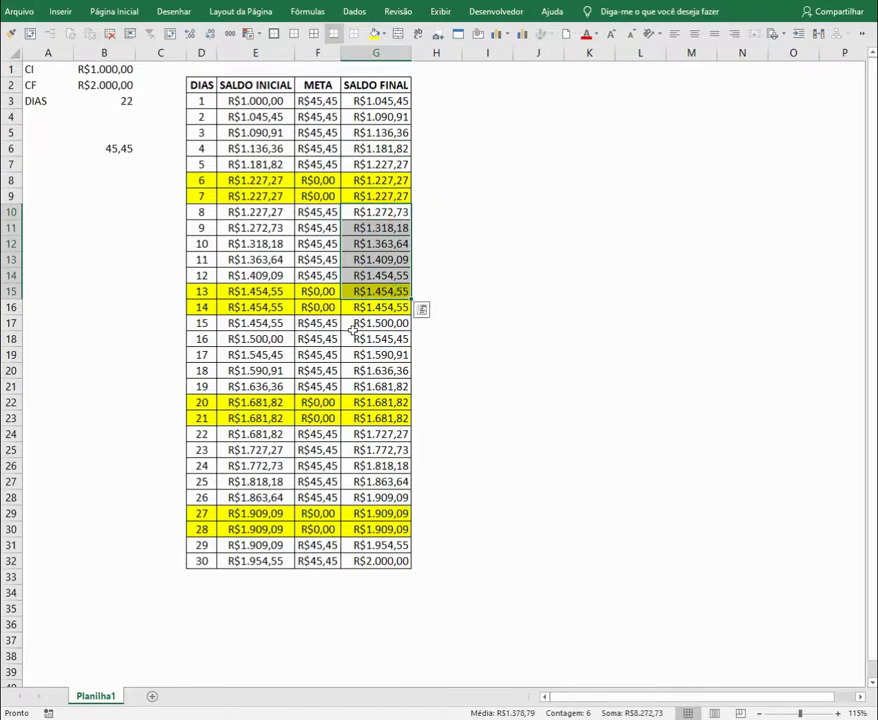
{"action": "left_click", "coordinate": [365, 323]}
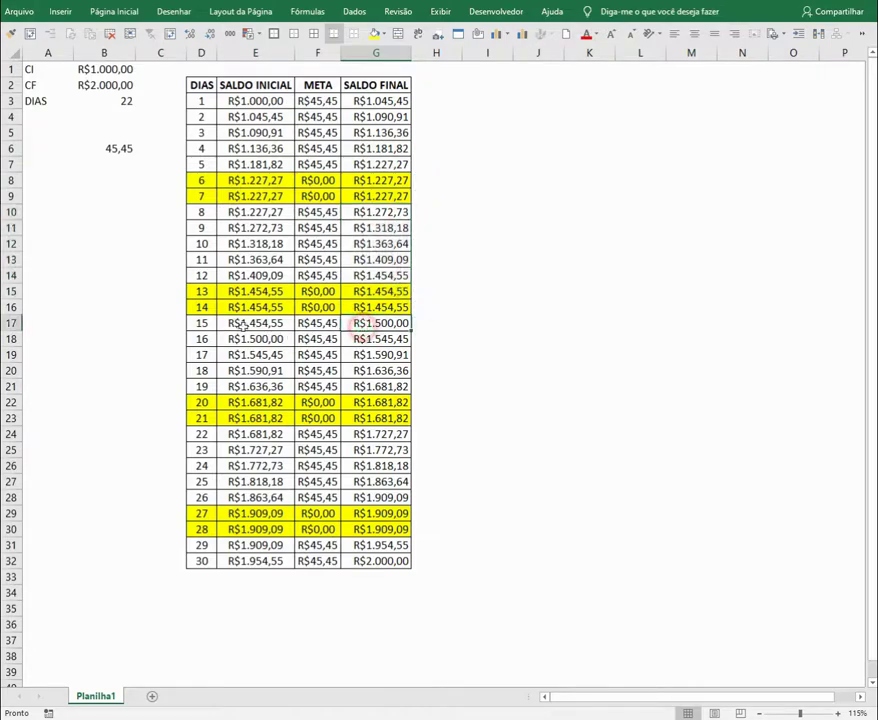
{"action": "left_click", "coordinate": [386, 437]}
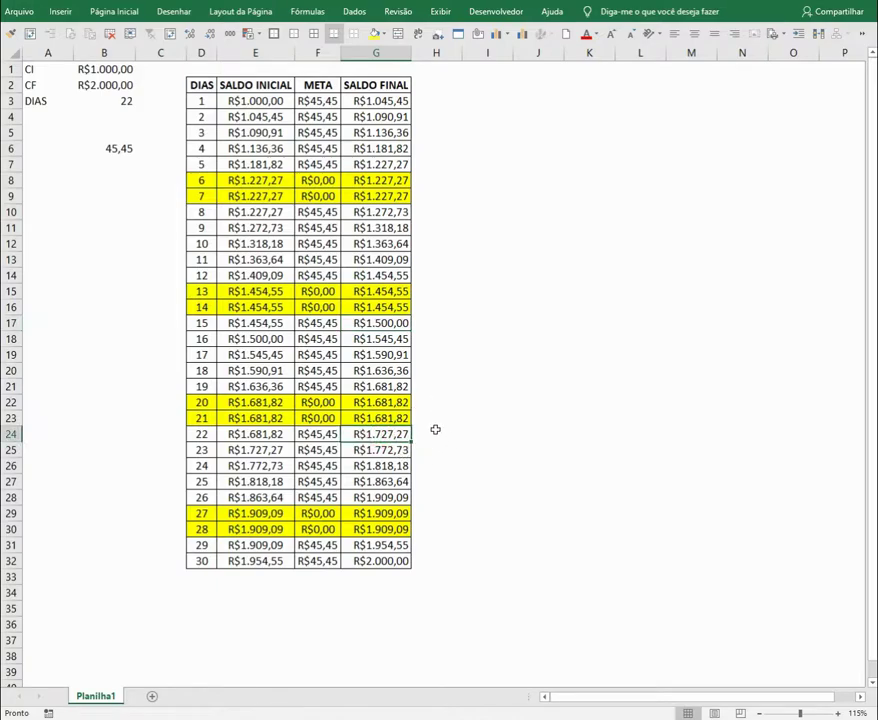
{"action": "left_click", "coordinate": [384, 546]}
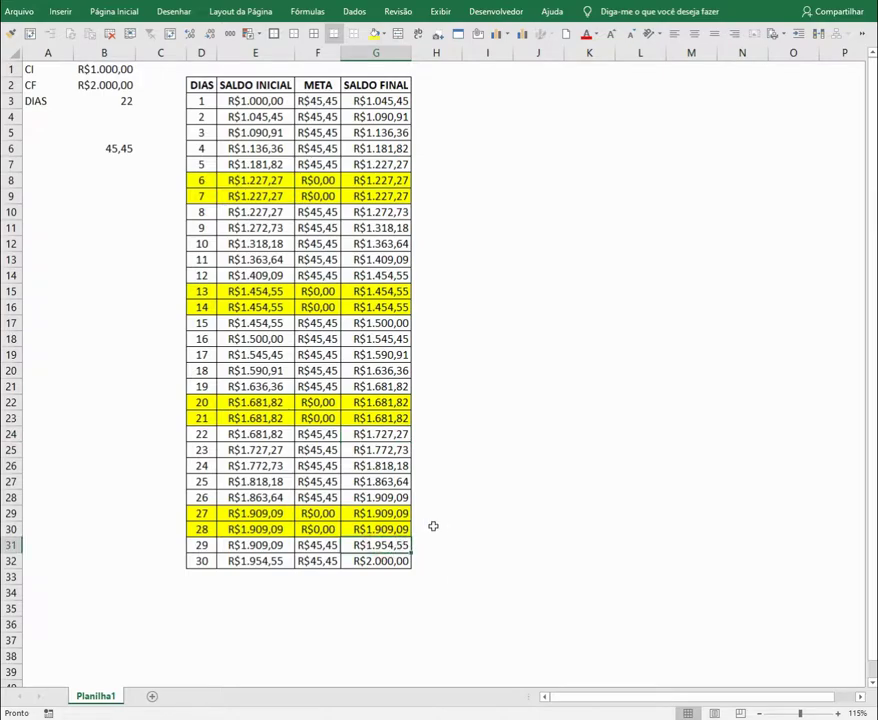
{"action": "left_click", "coordinate": [398, 561]}
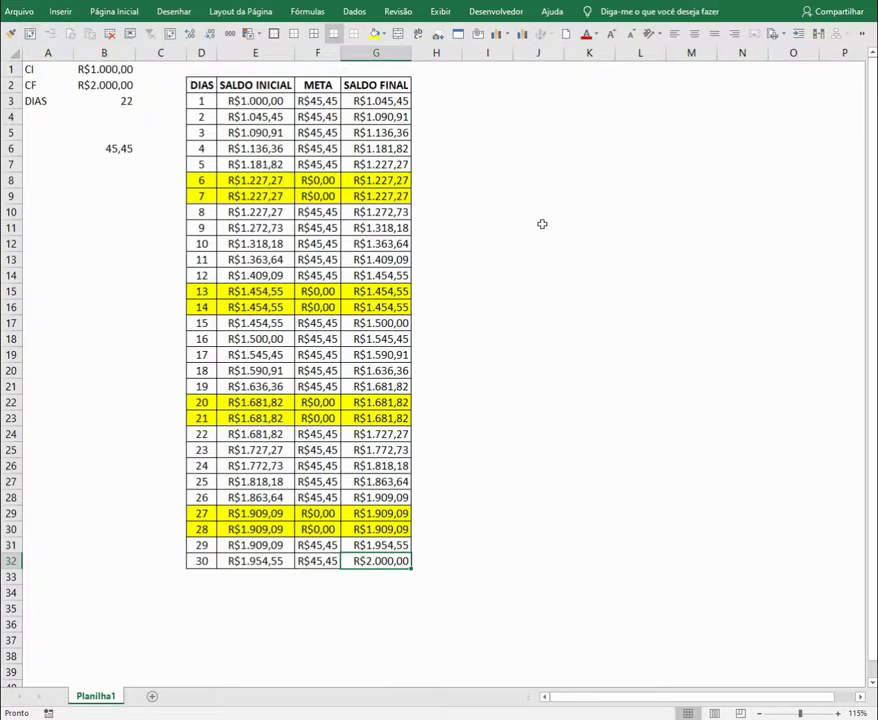
Compare the META values of days 1 to 5 with those of days 8 to 12 in column F
{"action": "left_click", "coordinate": [525, 405]}
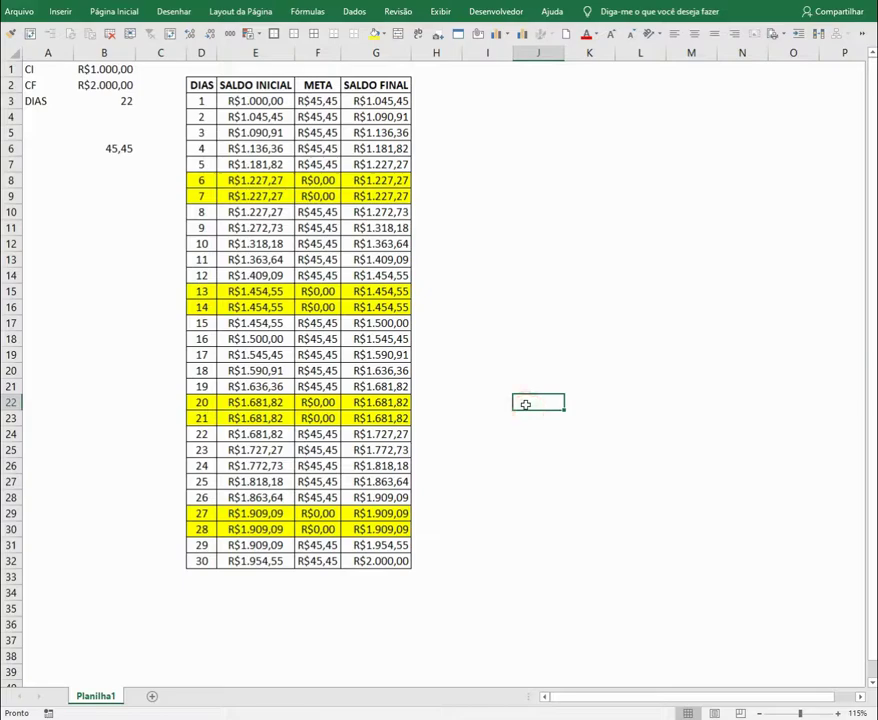
{"action": "left_click_drag", "start_coordinate": [318, 100], "coordinate": [318, 164]}
{"action": "left_click", "coordinate": [320, 101]}
{"action": "left_click_drag", "start_coordinate": [318, 104], "coordinate": [318, 164]}
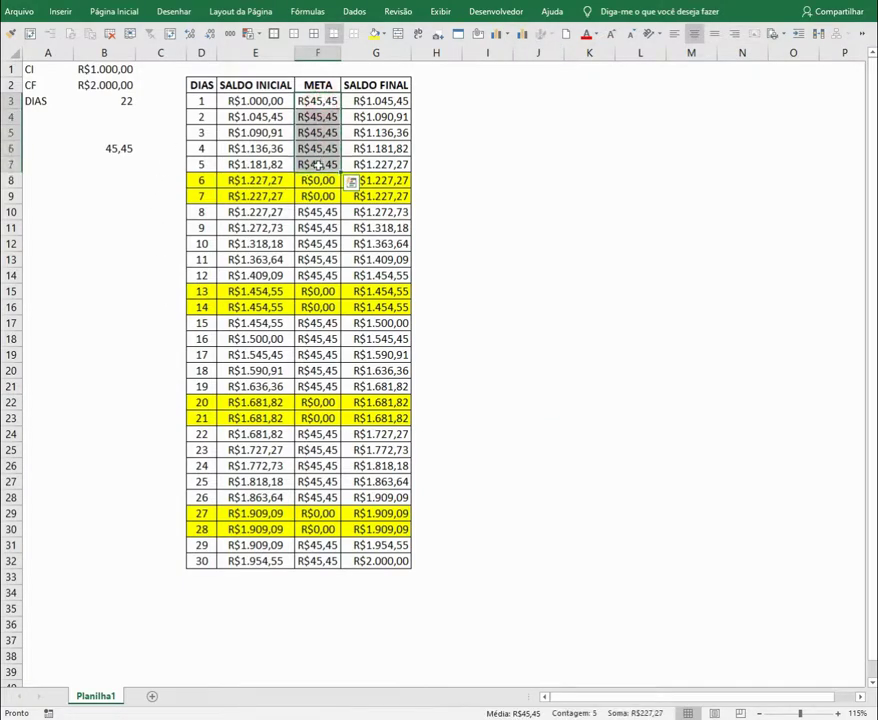
{"action": "left_click", "coordinate": [330, 210]}
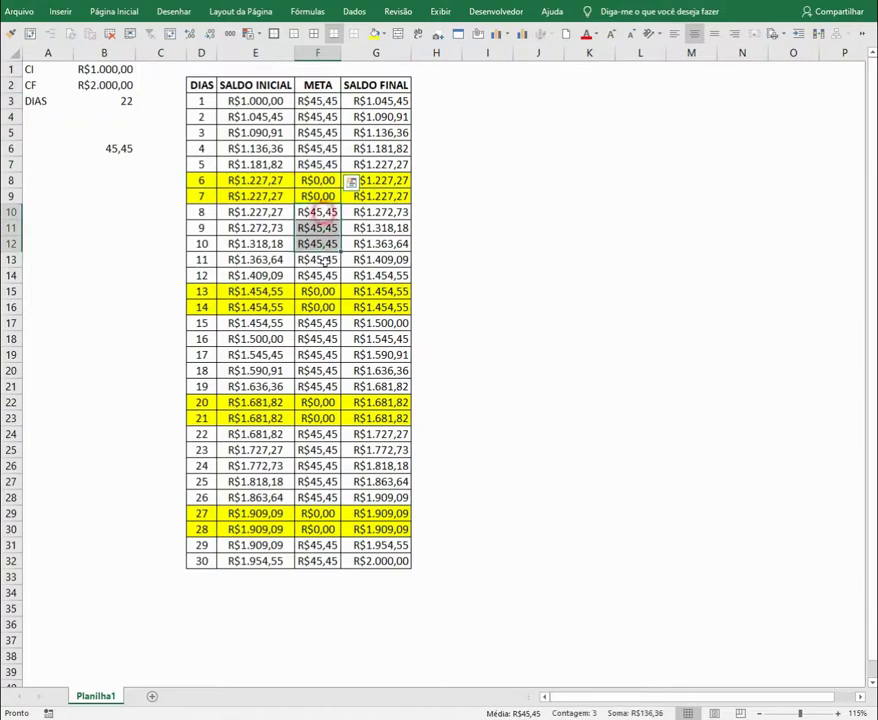
{"action": "key", "text": "ctrl+v"}
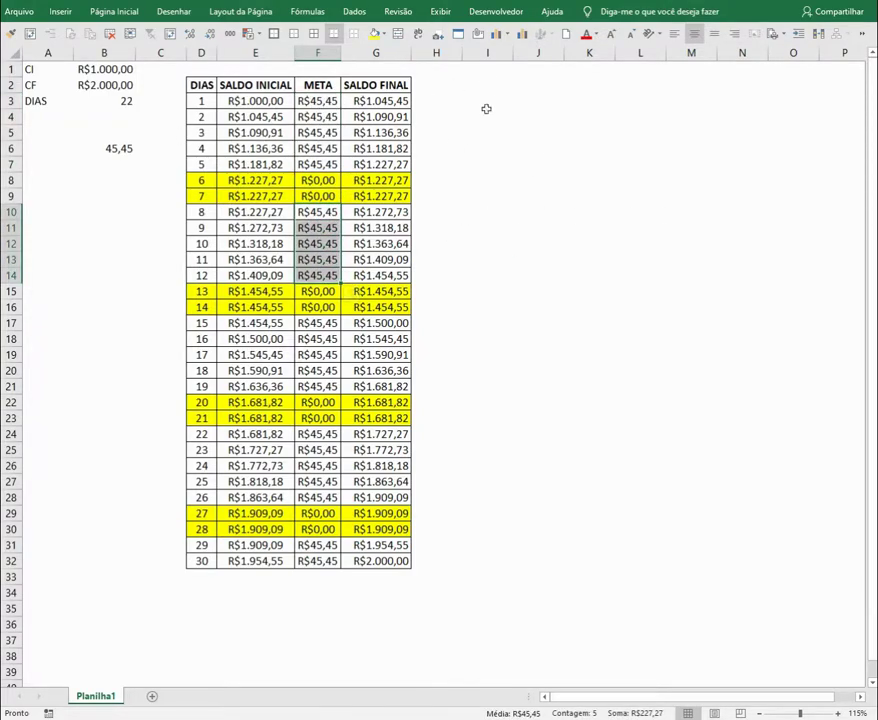
{"action": "left_click", "coordinate": [487, 113]}
{"action": "key", "text": "Up"}
{"action": "key", "text": "Left"}
{"action": "key", "text": "Right"}
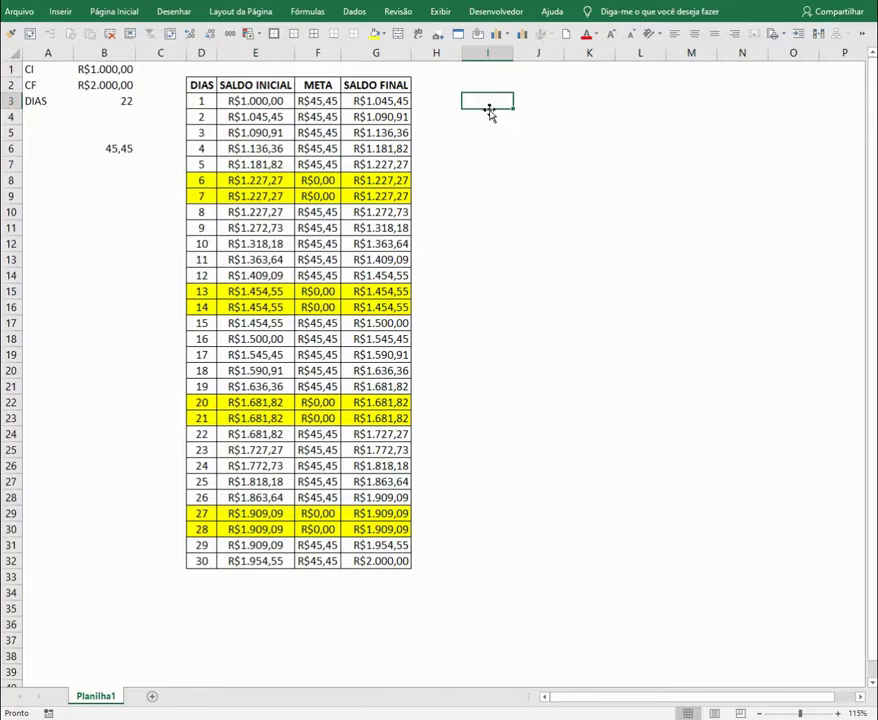
{"action": "left_click_drag", "start_coordinate": [322, 103], "coordinate": [320, 165]}
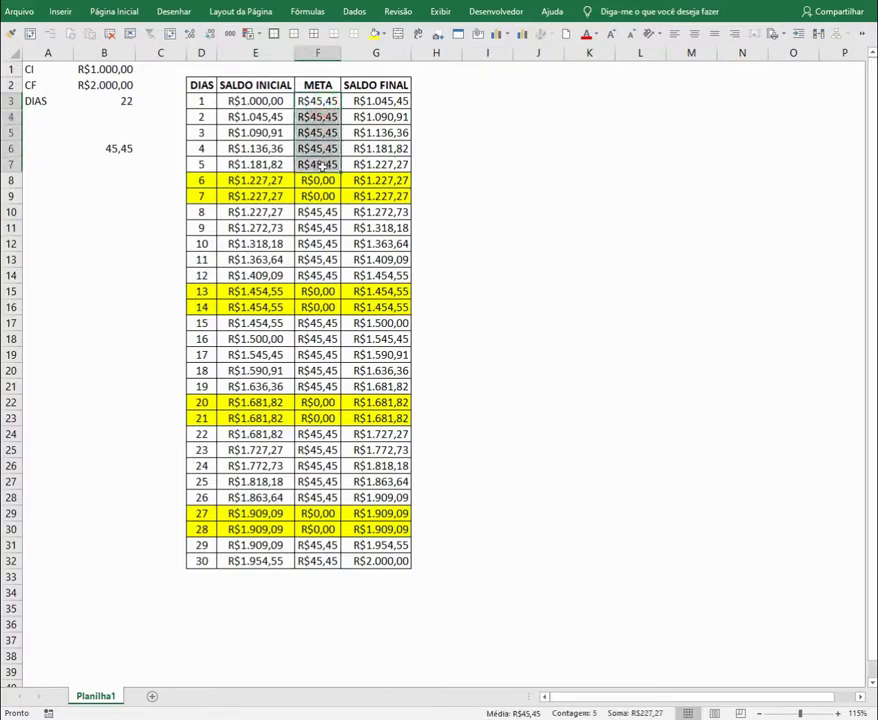
{"action": "left_click", "coordinate": [488, 149]}
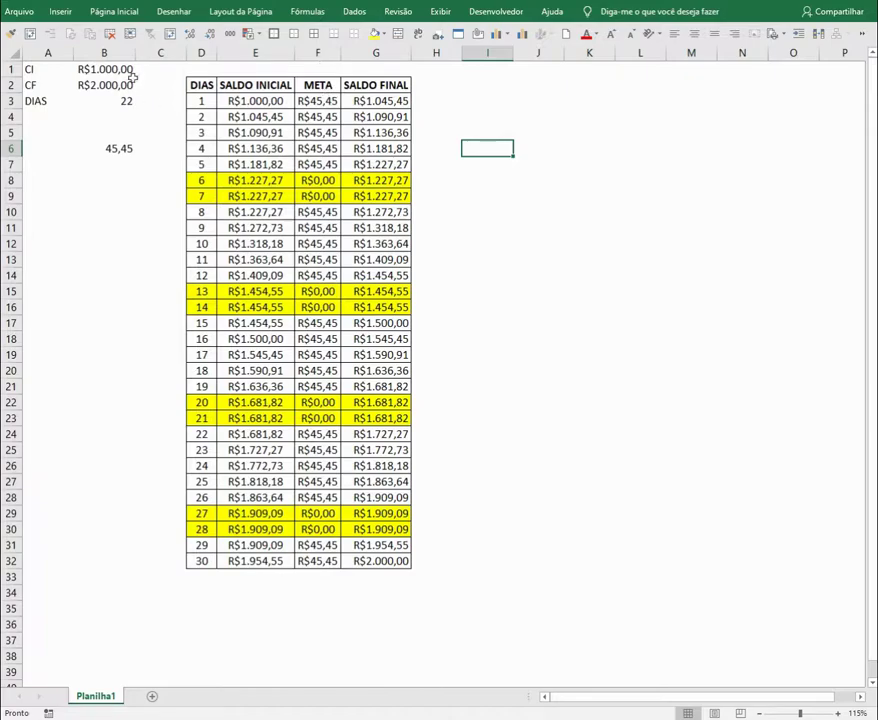
{"action": "left_click_drag", "start_coordinate": [300, 104], "coordinate": [333, 158]}
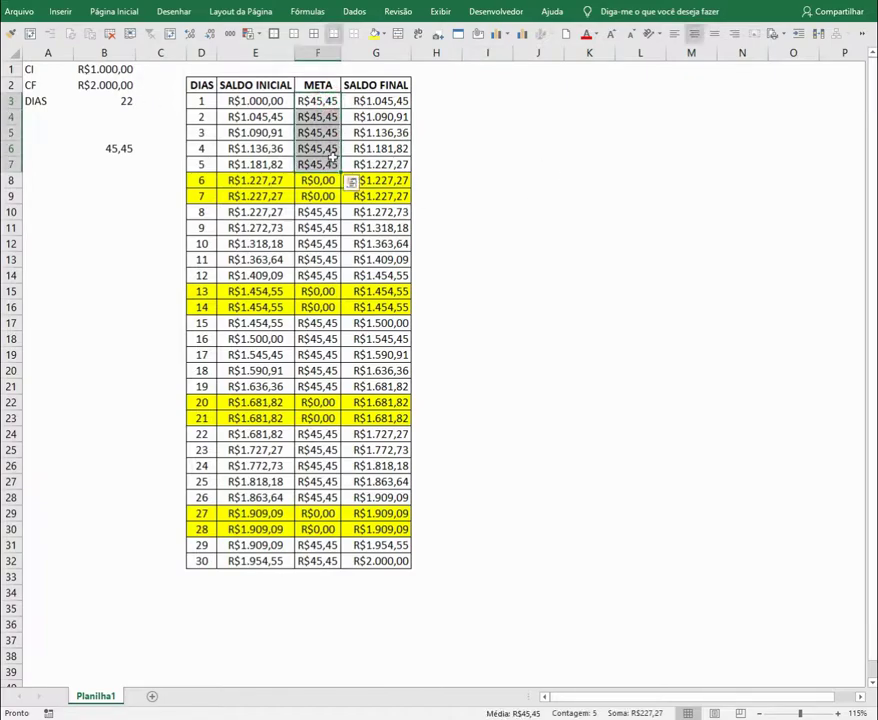
{"action": "left_click_drag", "start_coordinate": [325, 213], "coordinate": [329, 275]}
{"action": "left_click", "coordinate": [523, 242]}
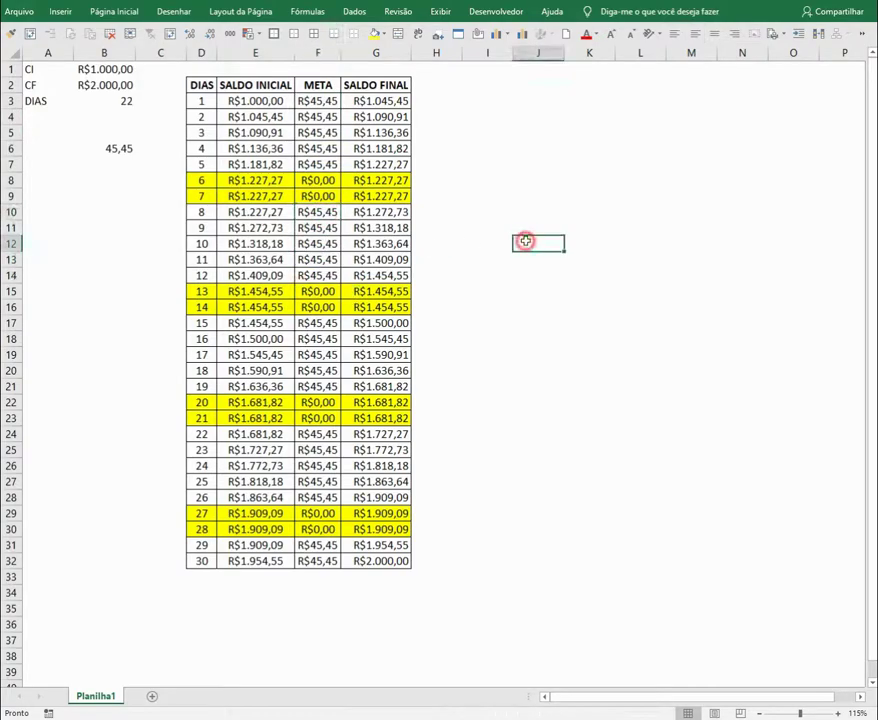
Enter the formula =F3/E3 in I3 to divide day 1's META by its SALDO INICIAL
{"action": "left_click", "coordinate": [450, 104]}
{"action": "key", "text": "Right"}
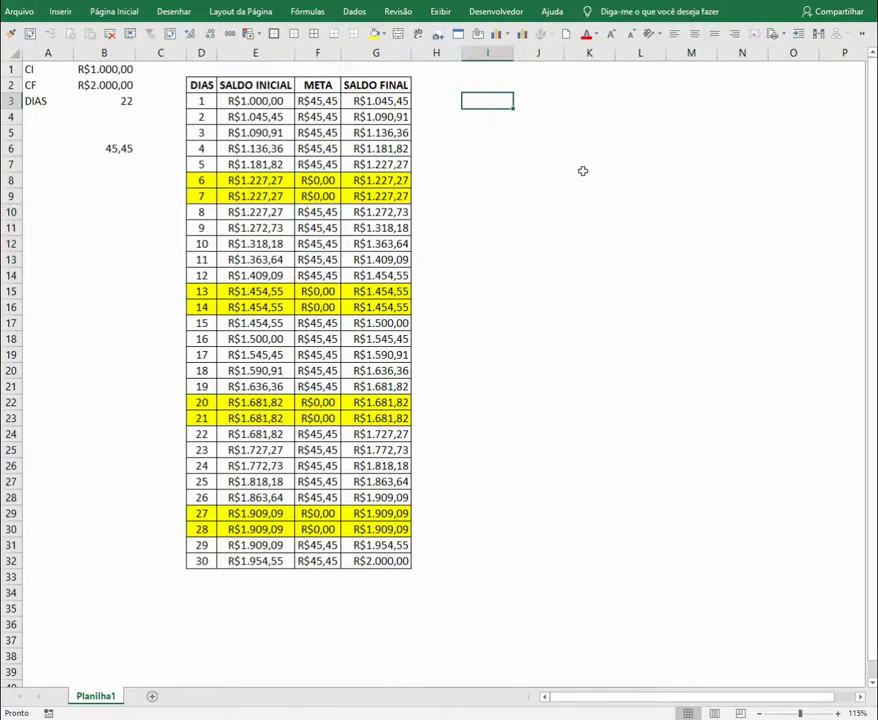
{"action": "type", "text": "="}
{"action": "key", "text": "Left"}
{"action": "key", "text": "Left"}
{"action": "key", "text": "Left"}
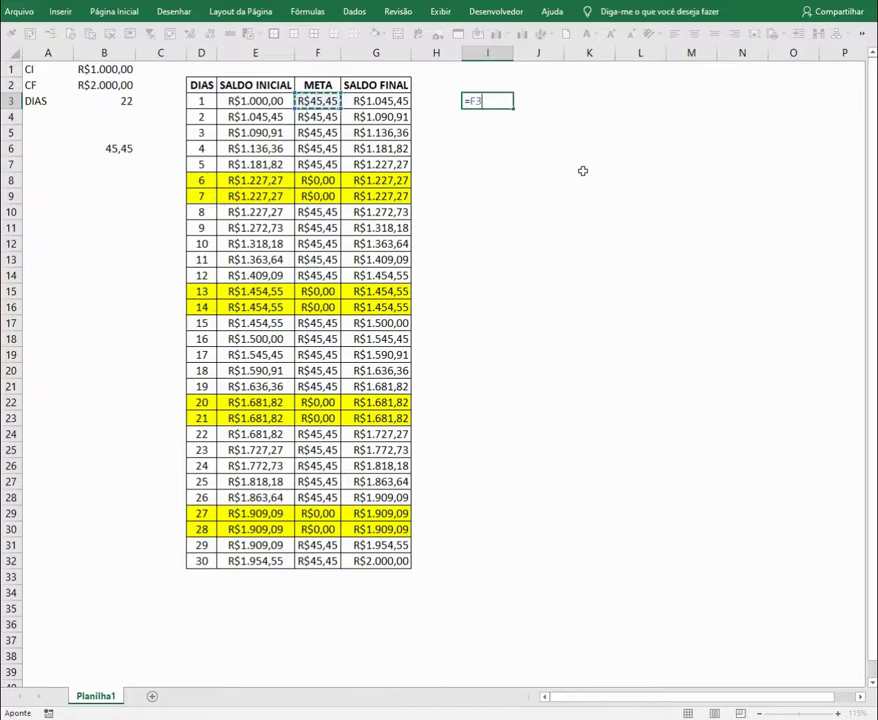
{"action": "type", "text": "/"}
{"action": "left_click", "coordinate": [250, 104]}
{"action": "key", "text": "Return"}
{"action": "key", "text": "Up"}
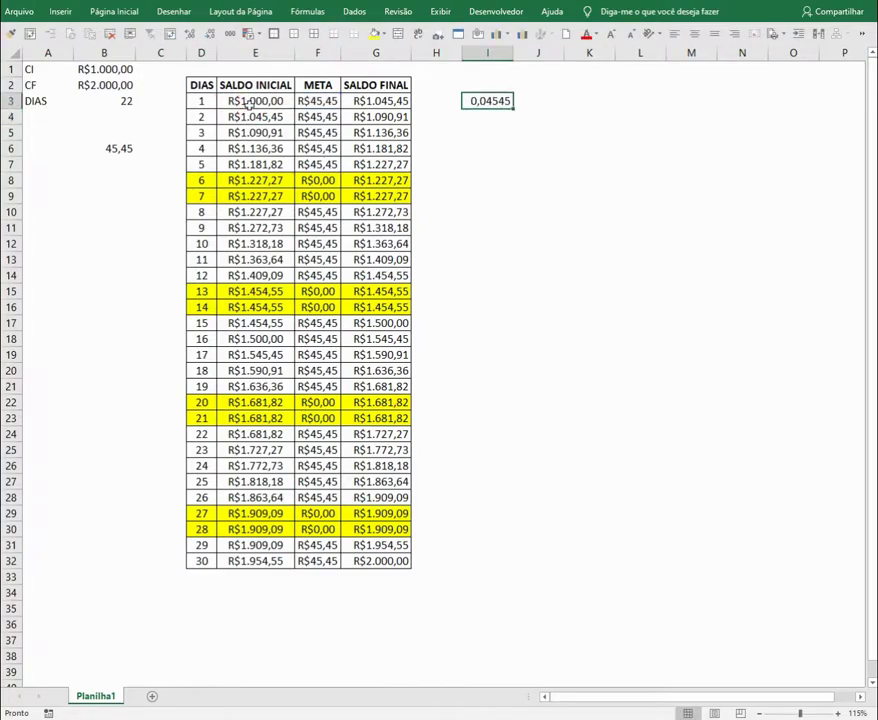
Format I3 as a percentage with two decimal places
{"action": "key", "text": "ctrl+shift+5"}
{"action": "left_click", "coordinate": [140, 33]}
{"action": "left_click", "coordinate": [140, 33]}
Copy the percentage formula from I3 down through day 30 in I32
{"action": "left_click", "coordinate": [325, 102]}
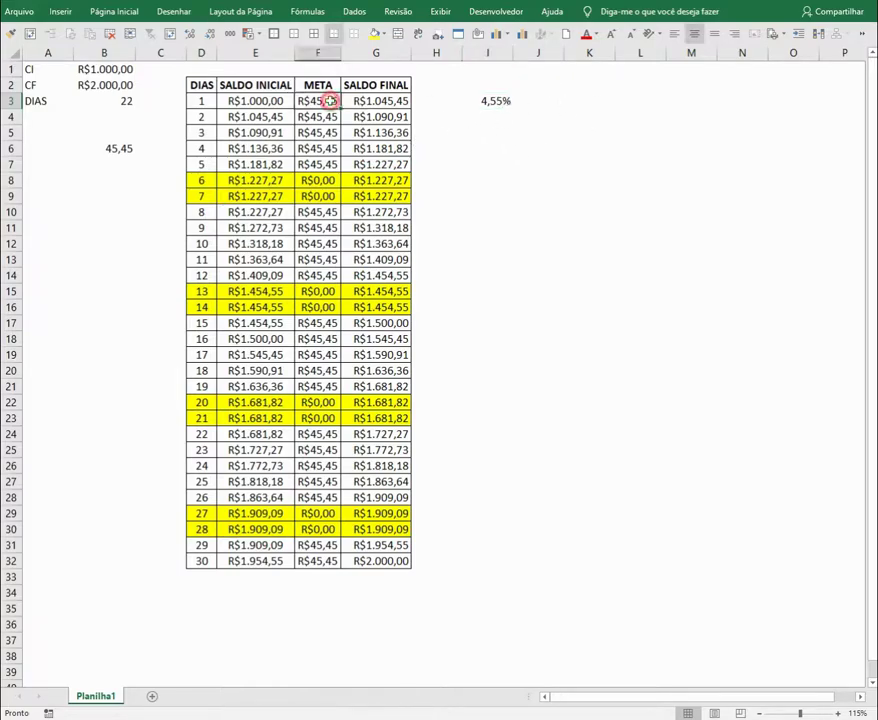
{"action": "left_click", "coordinate": [503, 102]}
{"action": "key", "text": "ctrl+c"}
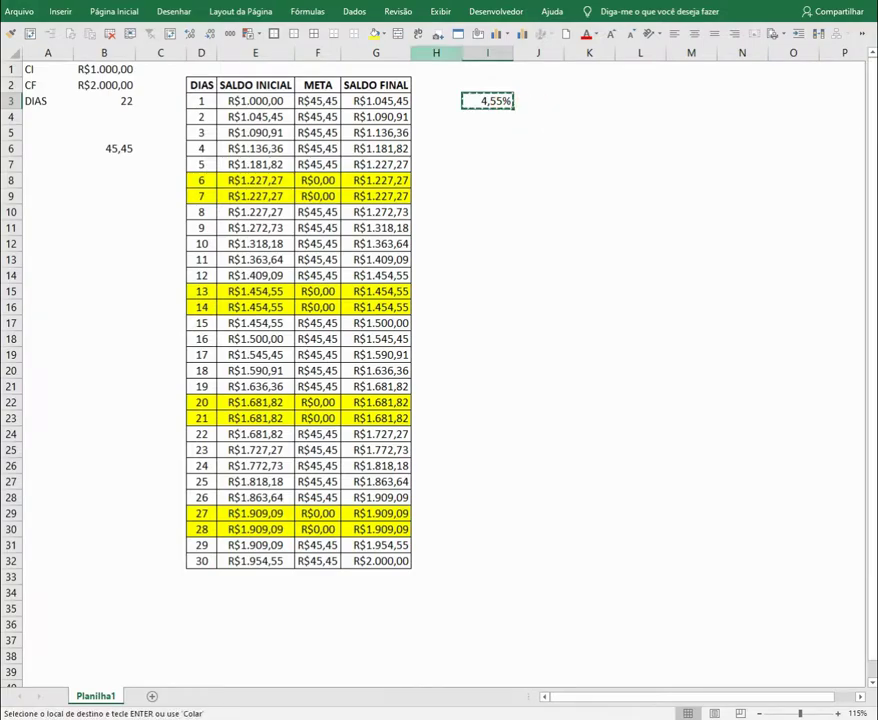
{"action": "left_click_drag", "start_coordinate": [514, 106], "coordinate": [527, 570]}
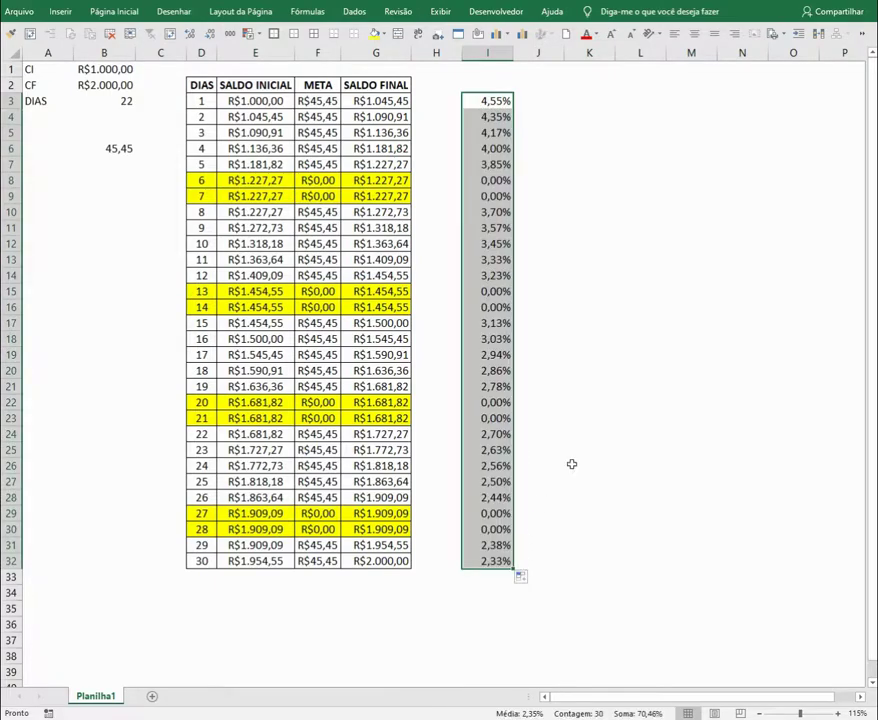
{"action": "left_click", "coordinate": [598, 266]}
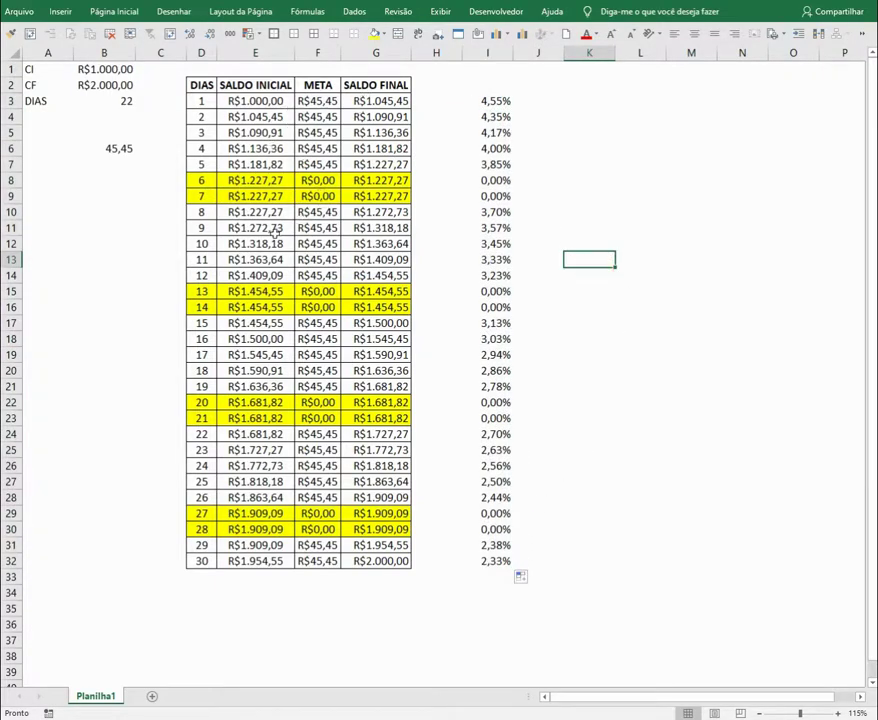
Examine how the daily percentage in column I develops from day 1 to day 30 against the fixed META
{"action": "left_click", "coordinate": [492, 102]}
{"action": "left_click", "coordinate": [505, 117]}
{"action": "left_click", "coordinate": [505, 132]}
{"action": "left_click", "coordinate": [505, 148]}
{"action": "left_click", "coordinate": [500, 212]}
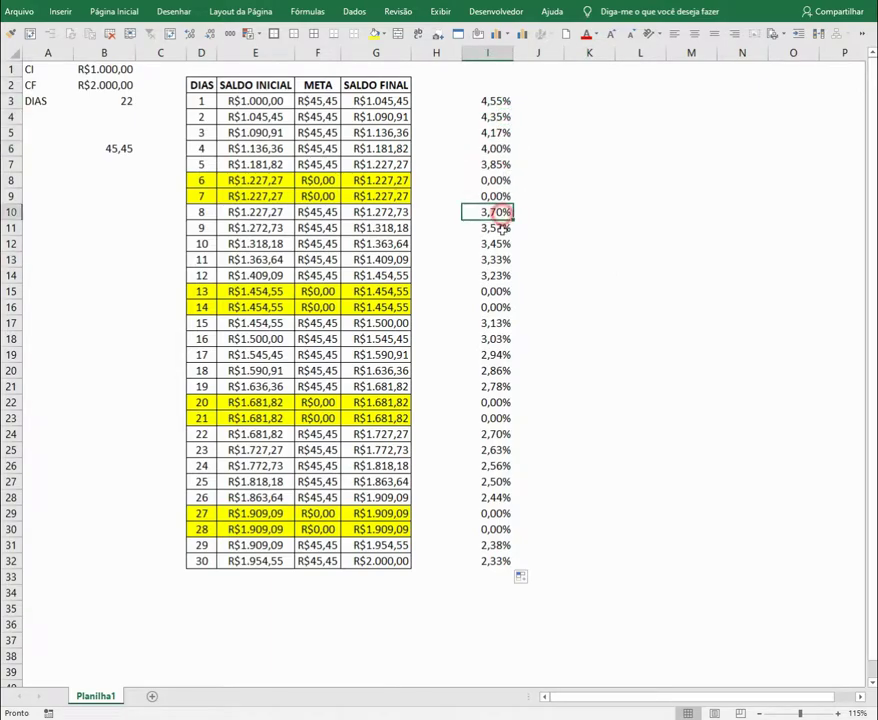
{"action": "left_click_drag", "start_coordinate": [500, 212], "coordinate": [505, 271]}
{"action": "left_click", "coordinate": [492, 101]}
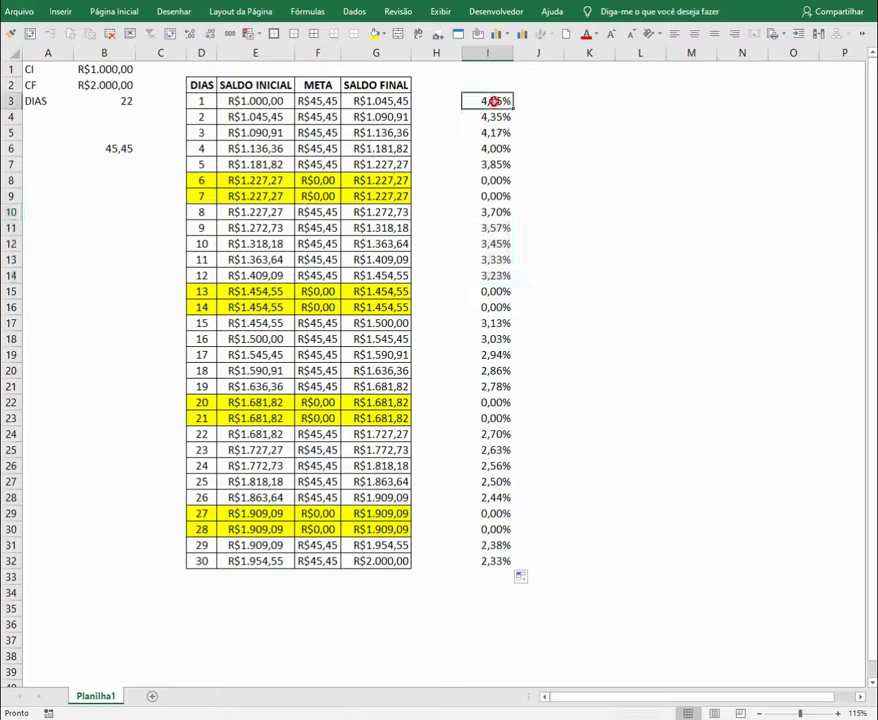
{"action": "left_click", "coordinate": [308, 117]}
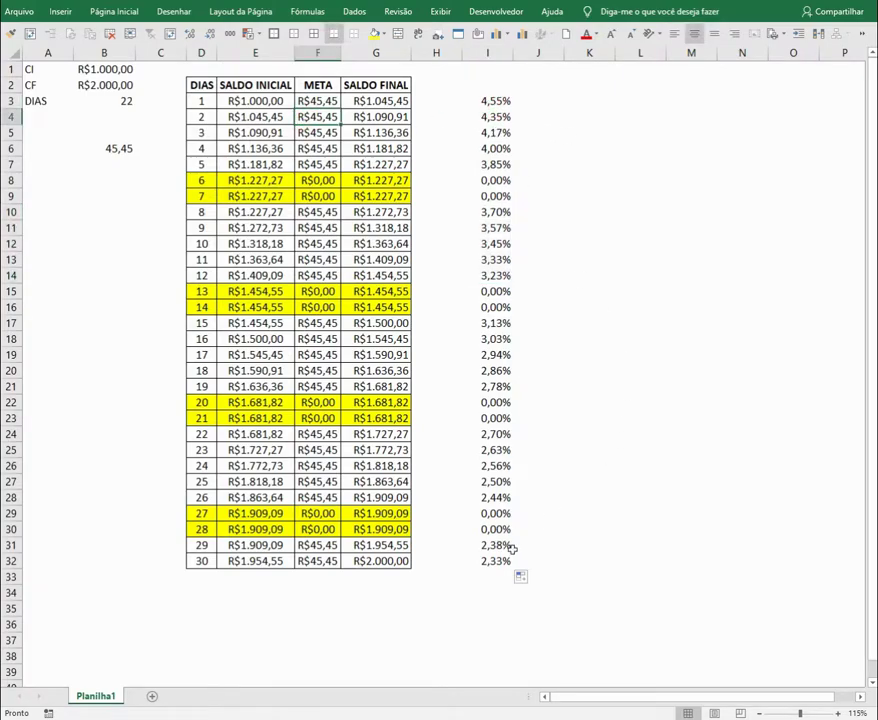
{"action": "left_click", "coordinate": [498, 561]}
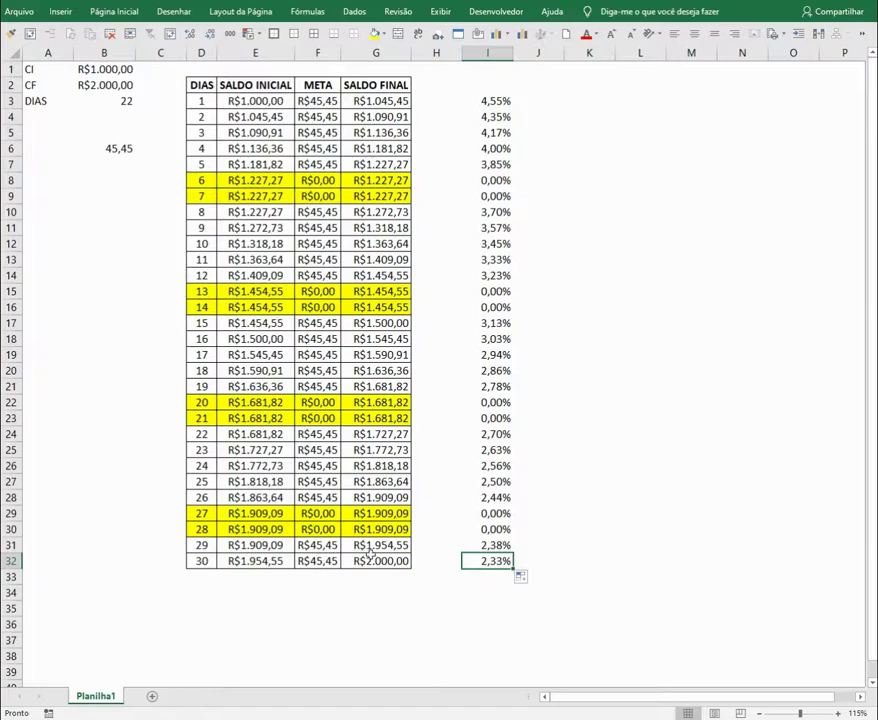
Compare the percentages in column I with the META and SALDO INICIAL of the first and last days
{"action": "left_click", "coordinate": [373, 592]}
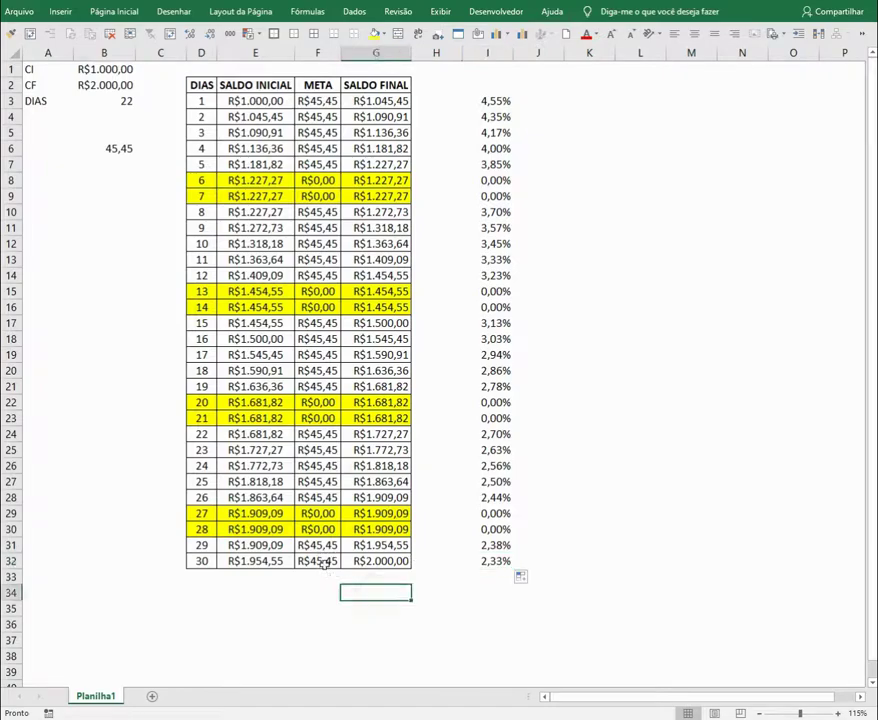
{"action": "left_click", "coordinate": [252, 560]}
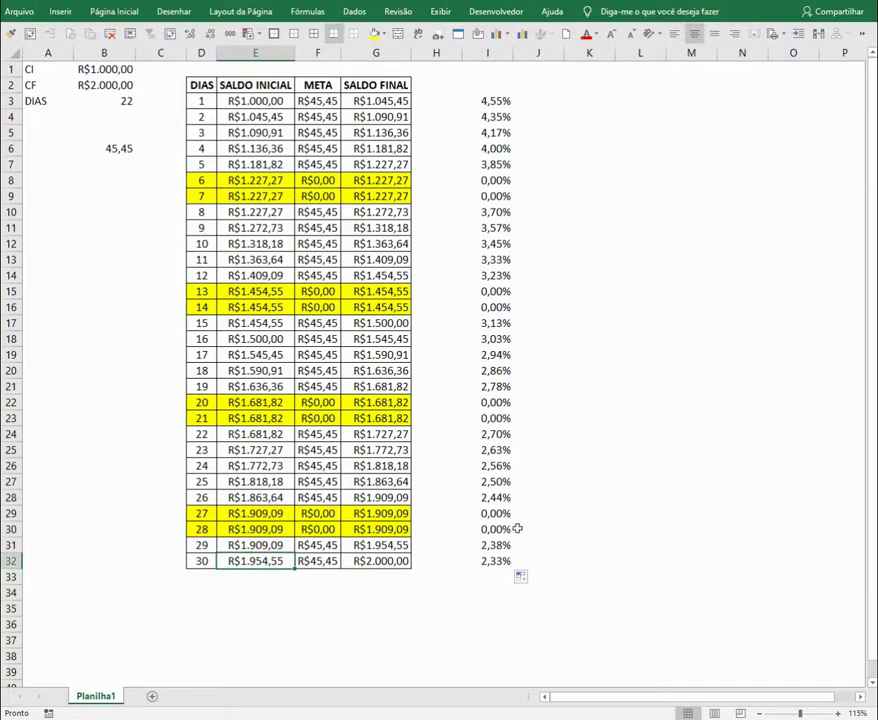
{"action": "left_click", "coordinate": [505, 563]}
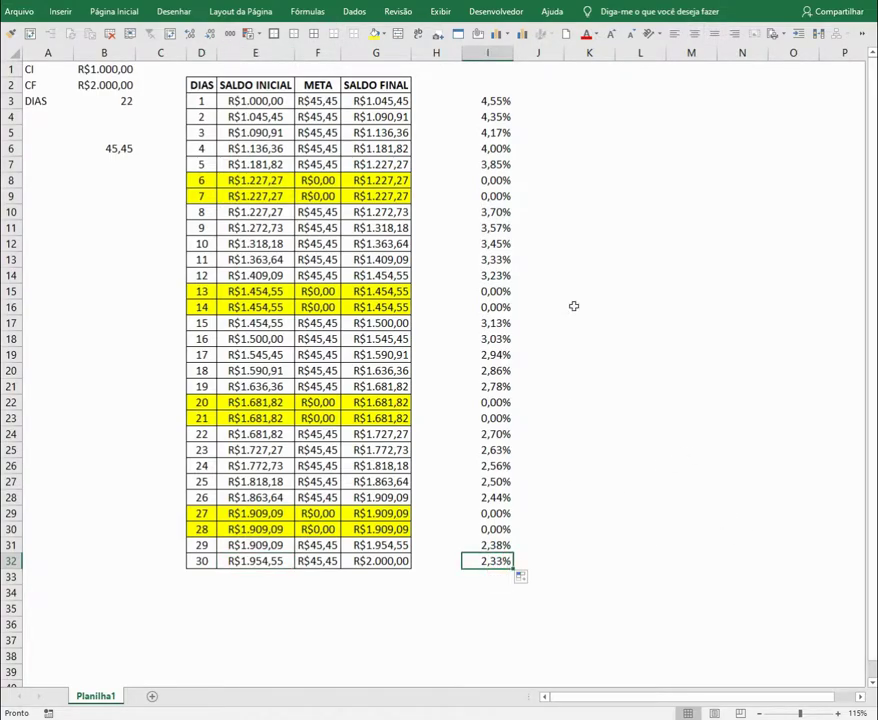
{"action": "left_click", "coordinate": [630, 197]}
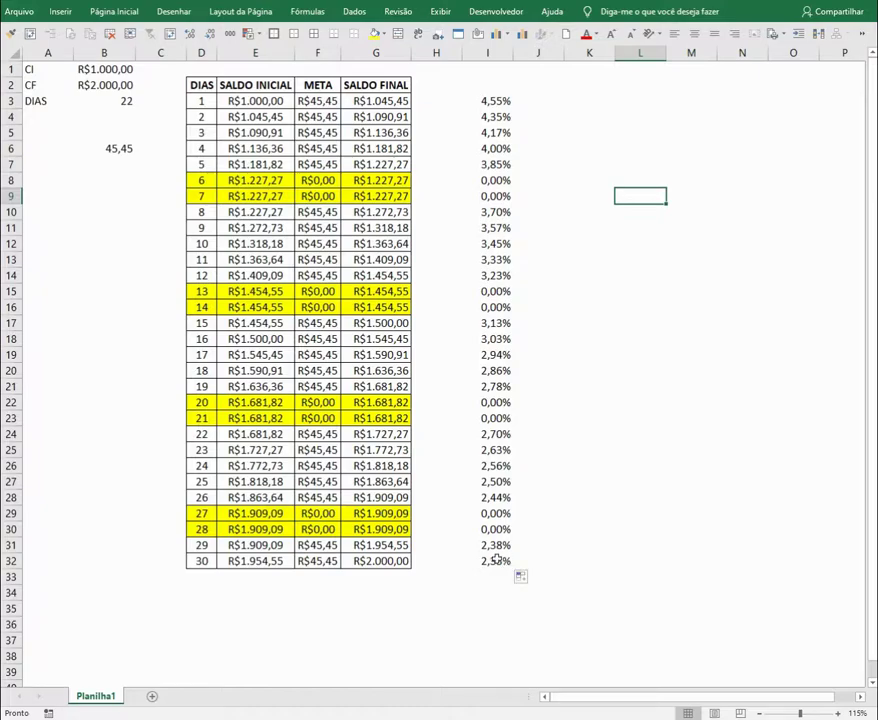
{"action": "left_click", "coordinate": [490, 323]}
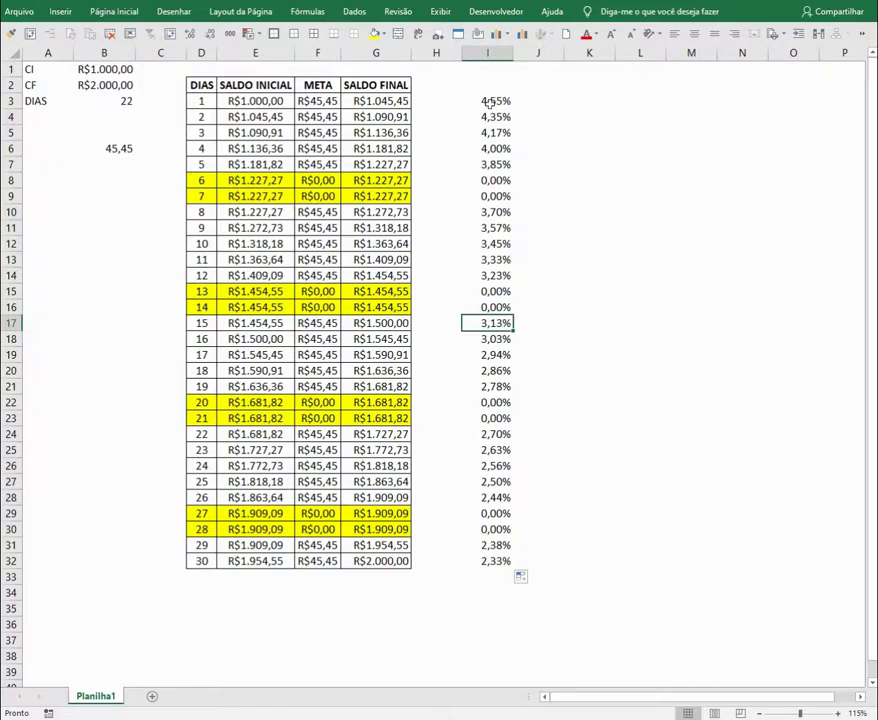
{"action": "left_click_drag", "start_coordinate": [499, 97], "coordinate": [496, 164]}
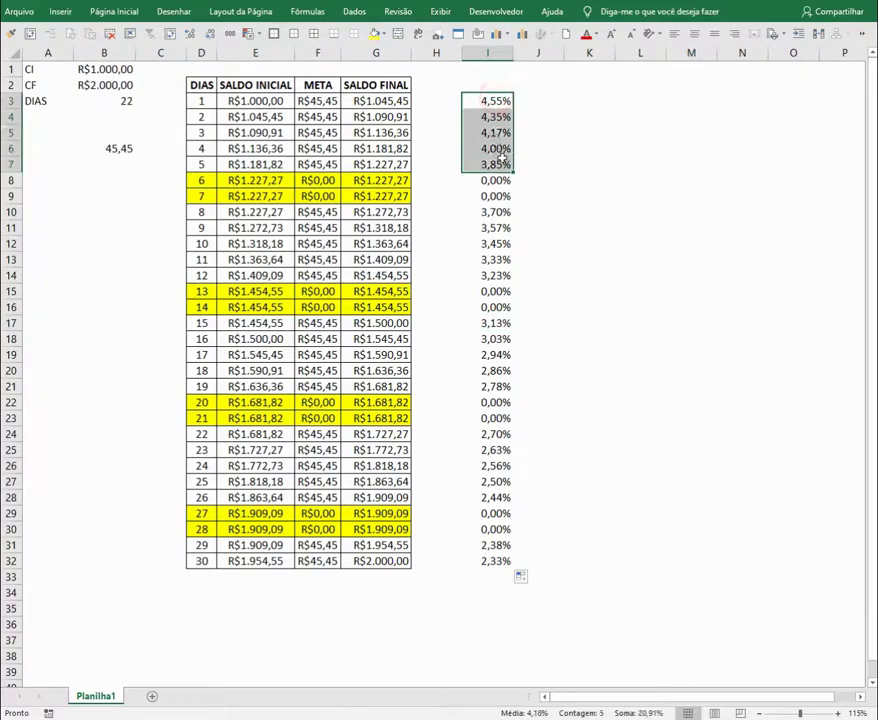
{"action": "left_click", "coordinate": [322, 101]}
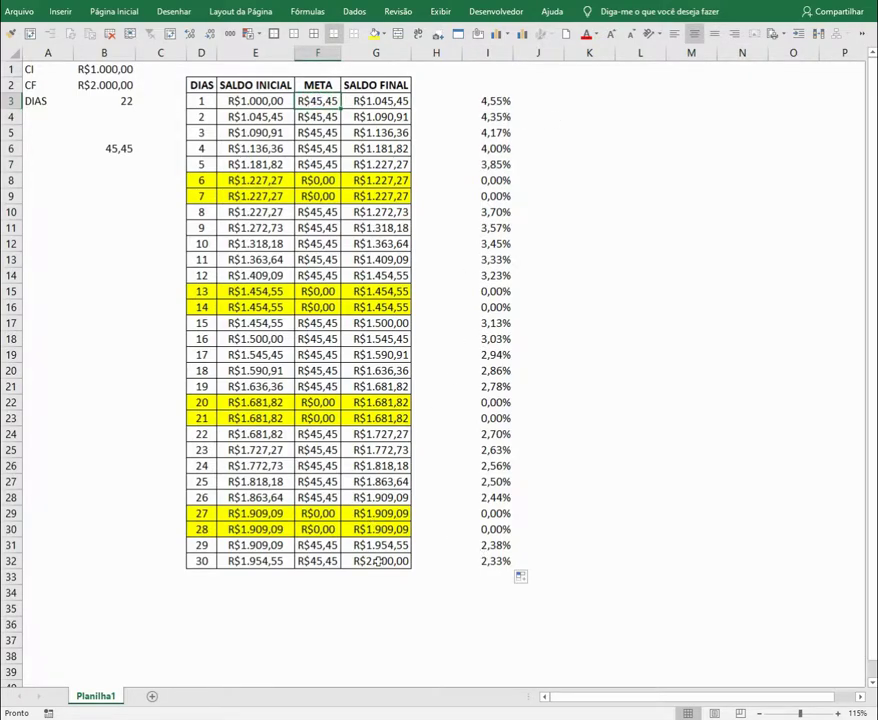
{"action": "left_click", "coordinate": [259, 563]}
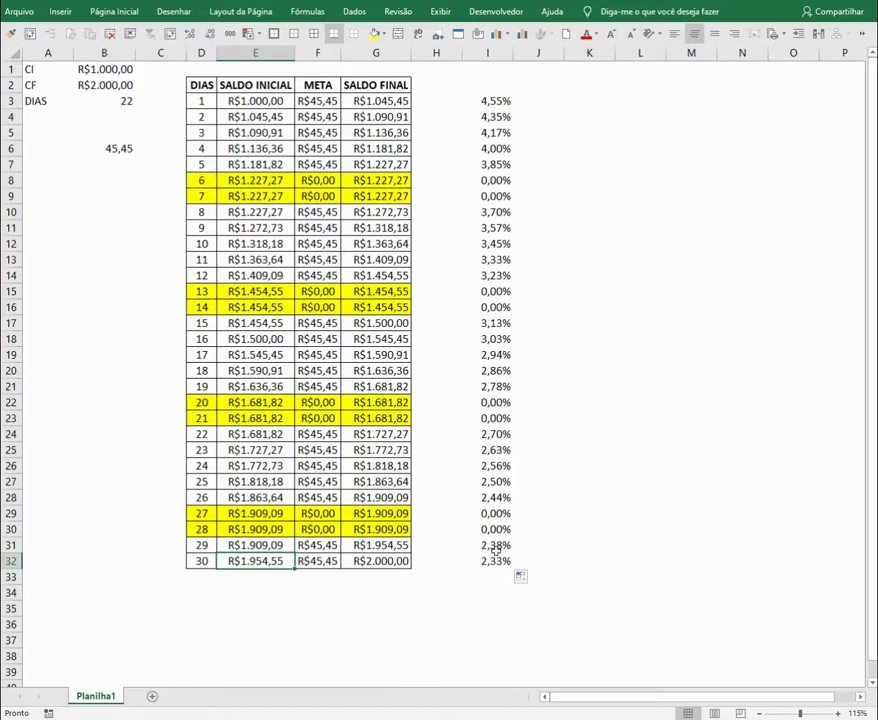
{"action": "mouse_move", "coordinate": [497, 563]}
{"action": "left_mouse_down"}
{"action": "mouse_move", "coordinate": [504, 169]}
{"action": "mouse_move", "coordinate": [486, 102]}
{"action": "mouse_move", "coordinate": [481, 110]}
{"action": "mouse_move", "coordinate": [503, 131]}
{"action": "mouse_move", "coordinate": [505, 562]}
{"action": "left_mouse_up"}
{"action": "left_click", "coordinate": [690, 100]}
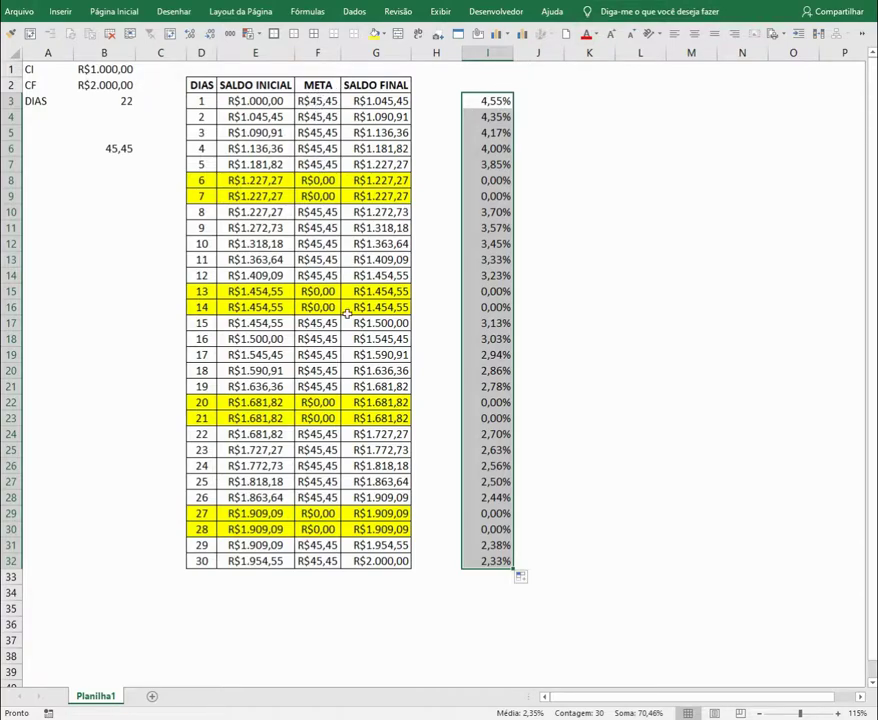
{"action": "left_click", "coordinate": [600, 245]}
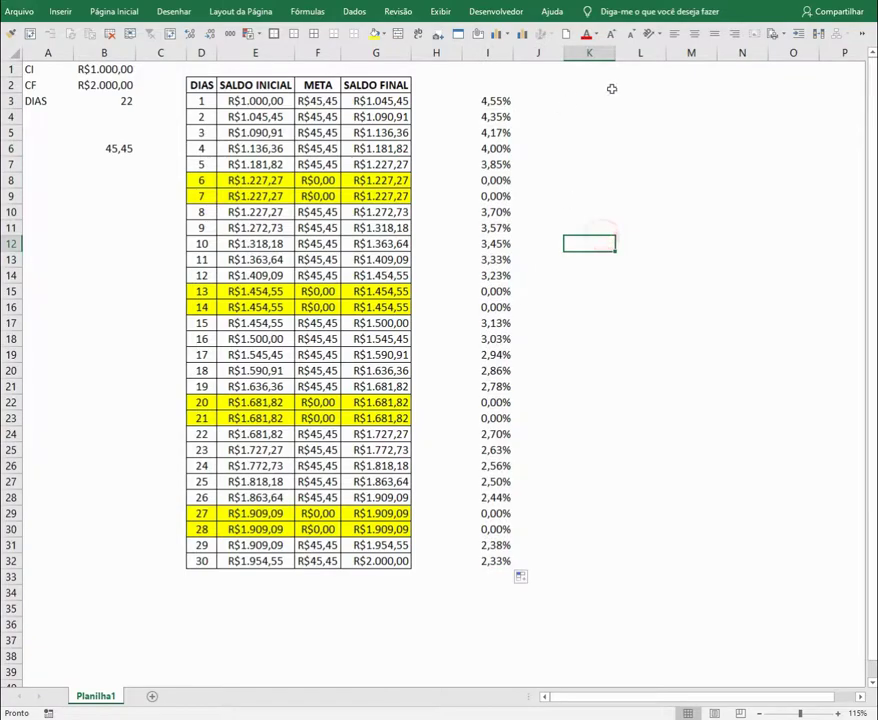
{"action": "left_click", "coordinate": [568, 147]}
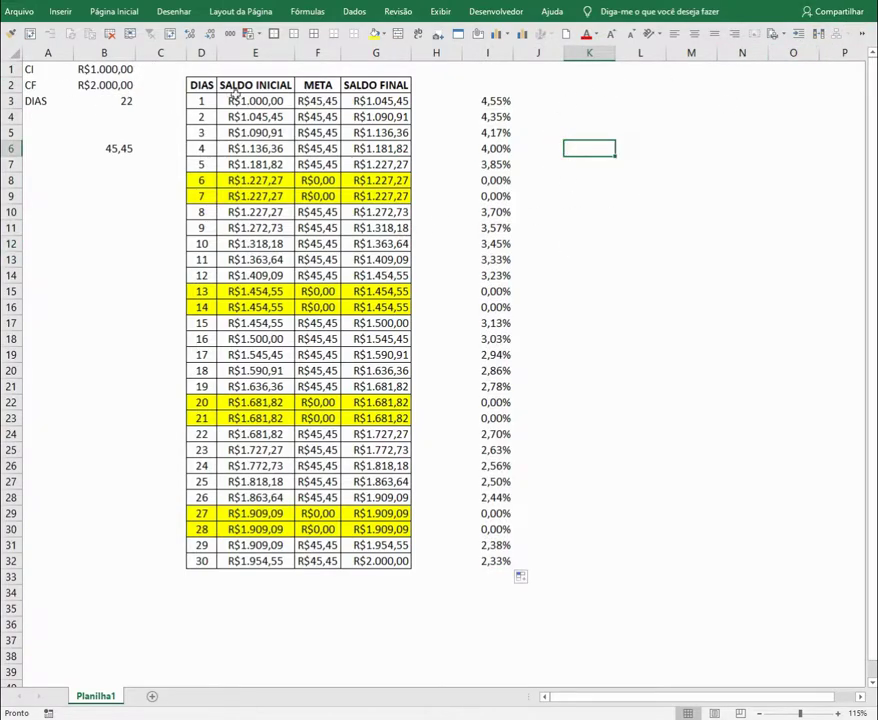
Clear the daily percentages in I3:I32 and all balances and targets in E3:G32, keeping the table's formatting
{"action": "left_click_drag", "start_coordinate": [500, 100], "coordinate": [506, 561]}
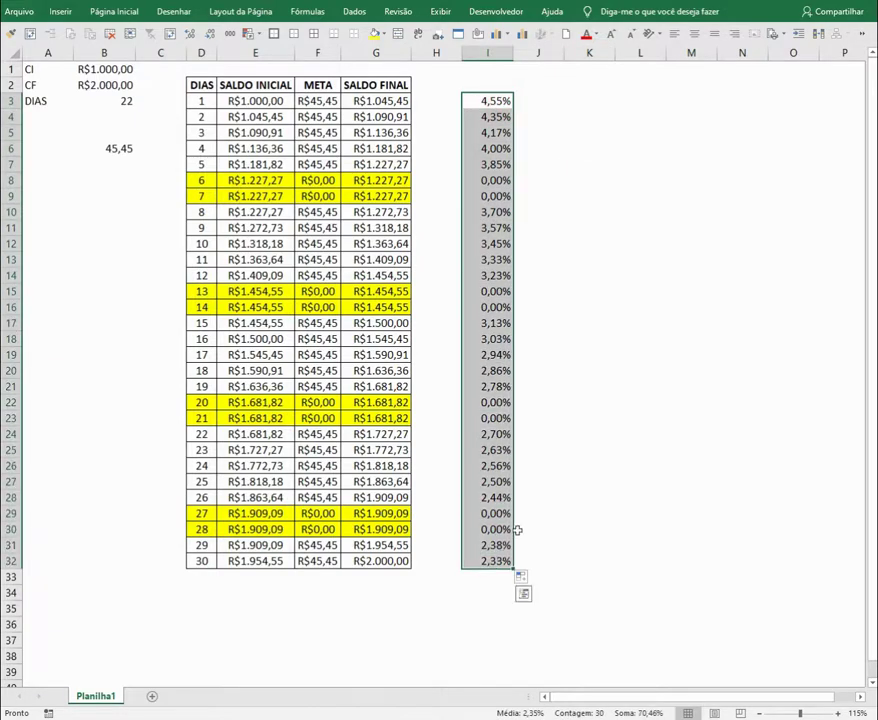
{"action": "key", "text": "Delete"}
{"action": "left_click_drag", "start_coordinate": [240, 101], "coordinate": [394, 557]}
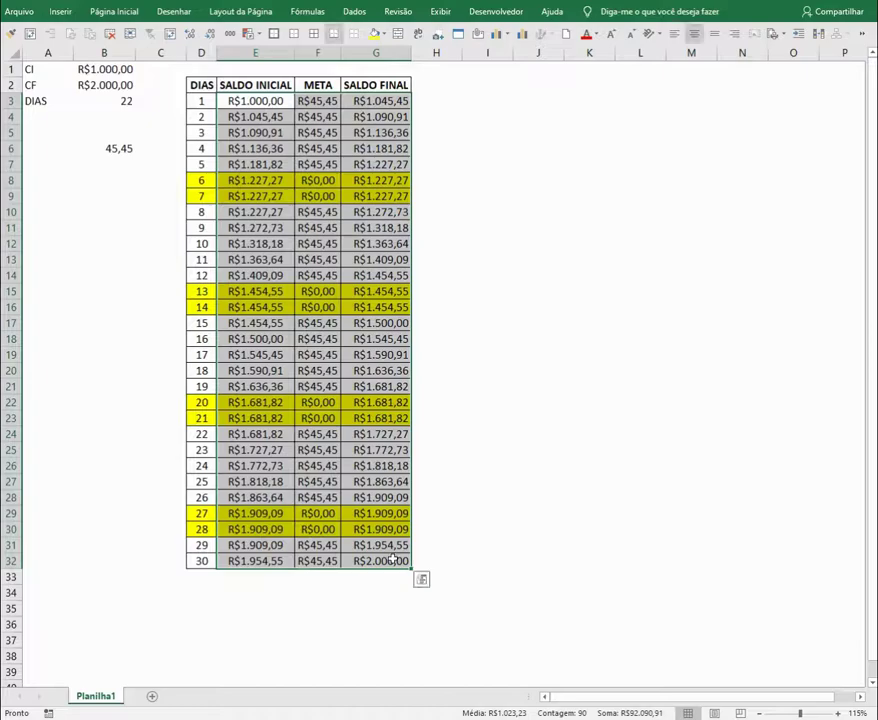
{"action": "key", "text": "Delete"}
{"action": "left_click", "coordinate": [611, 209]}
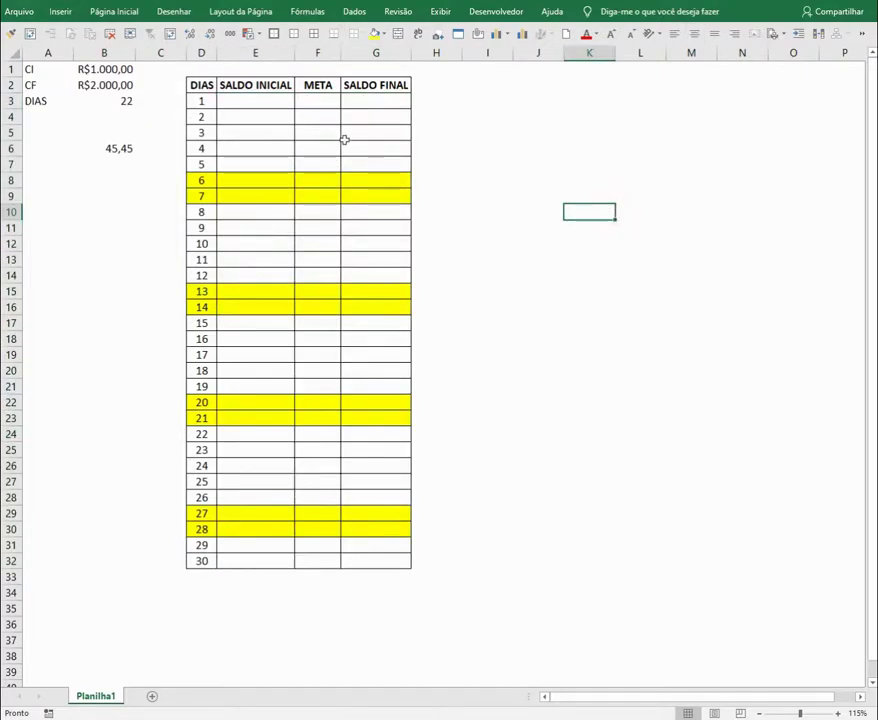
Add a TAXA label in A4 below DIAS and enter a rate of 4% in B4
{"action": "left_click", "coordinate": [104, 69]}
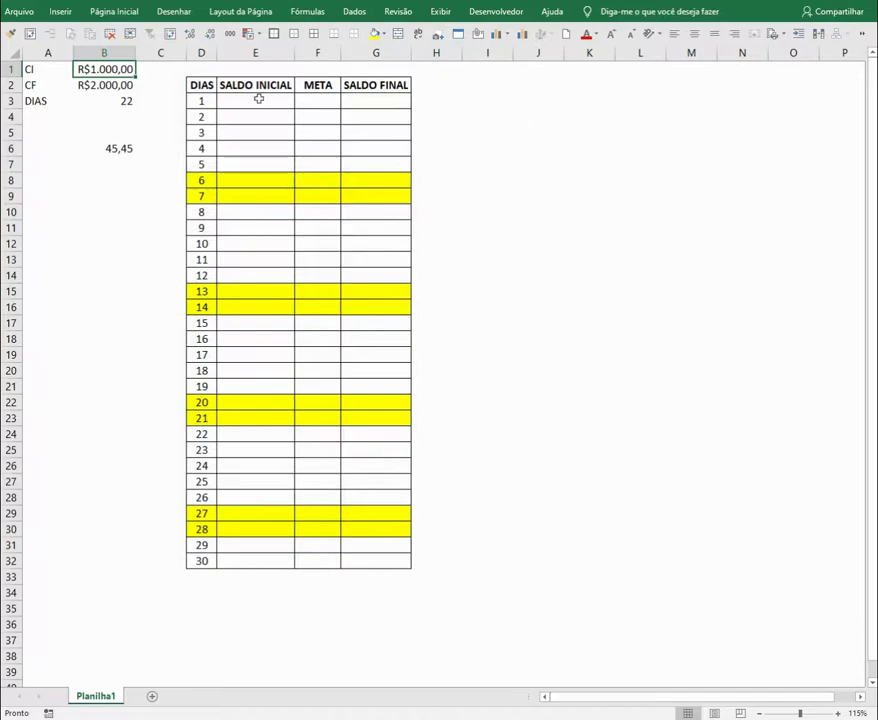
{"action": "left_click", "coordinate": [112, 85]}
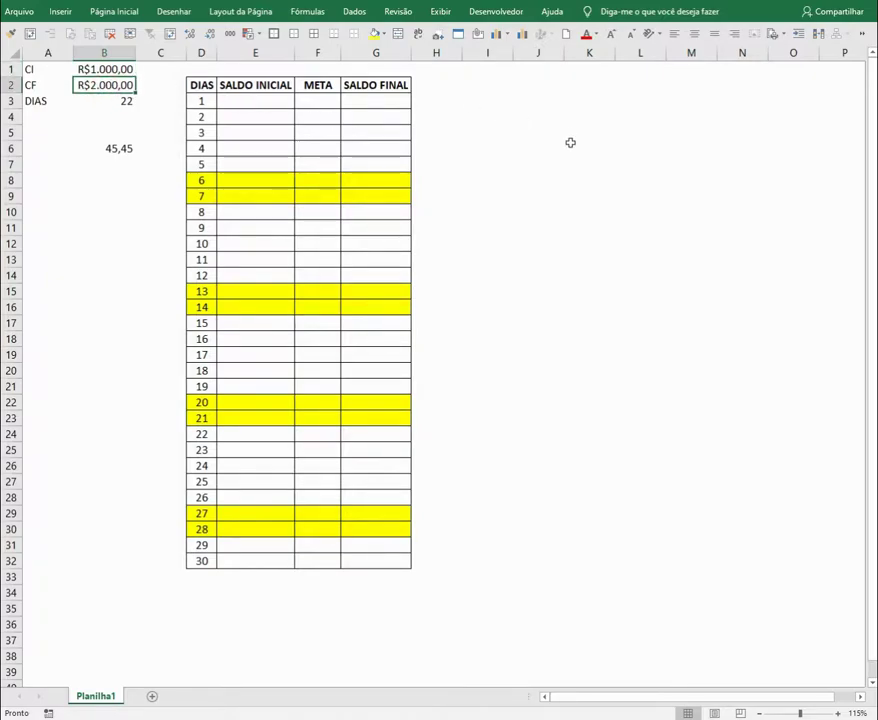
{"action": "left_click", "coordinate": [117, 99]}
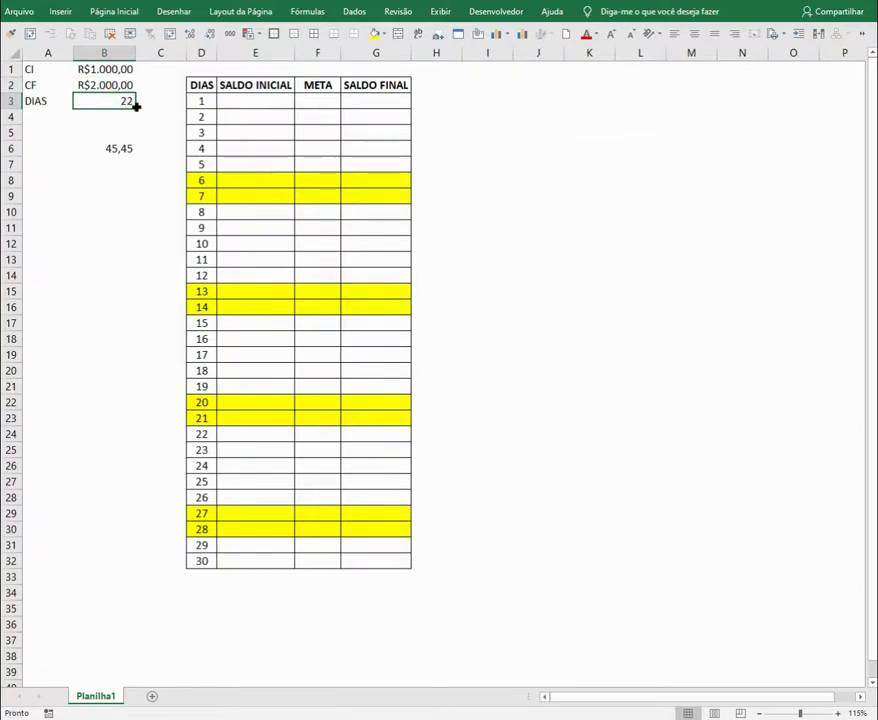
{"action": "left_click", "coordinate": [120, 115]}
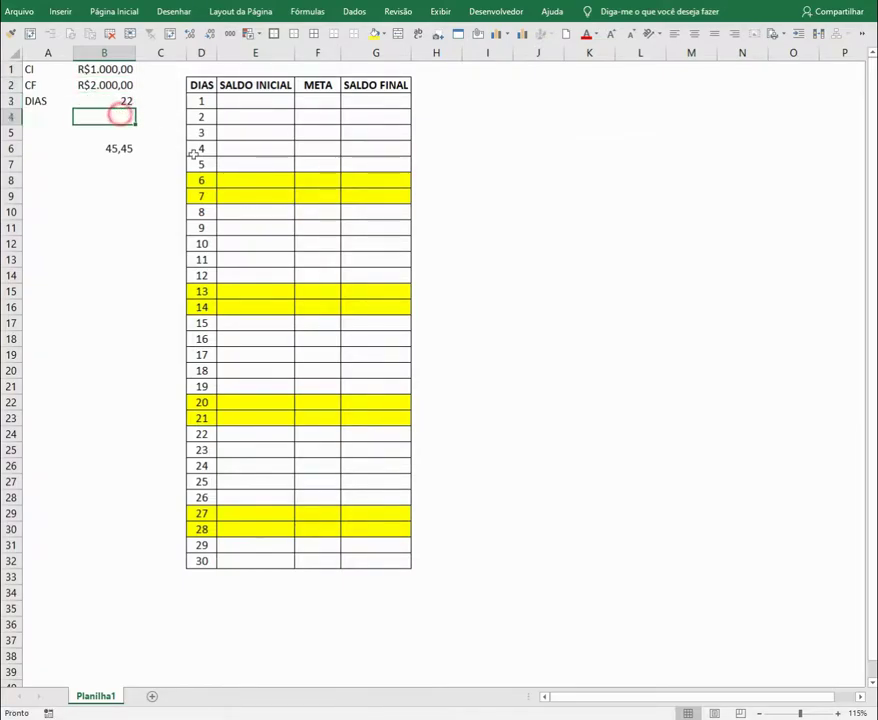
{"action": "key", "text": "Left"}
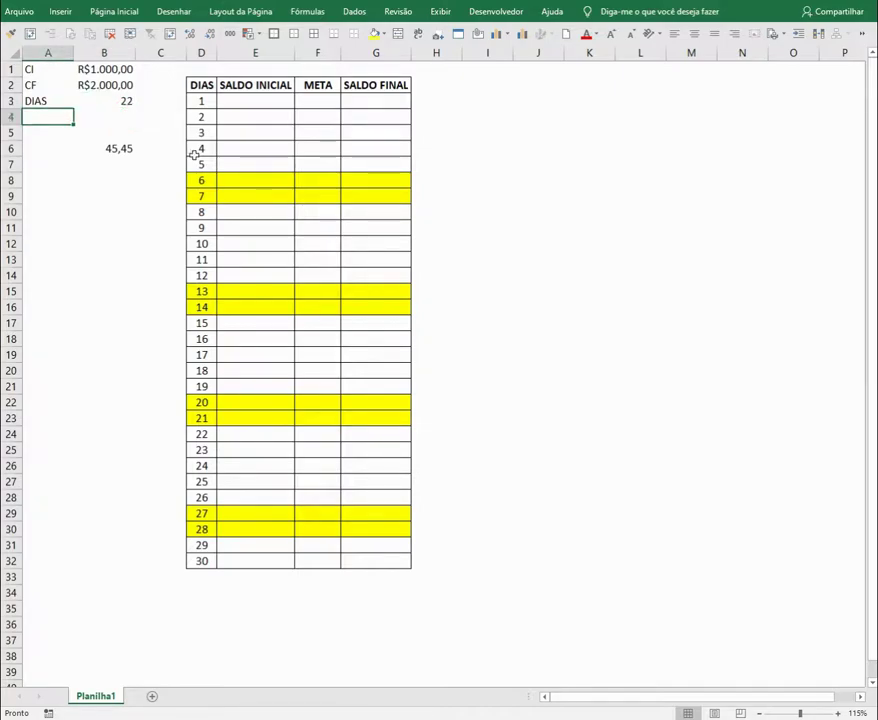
{"action": "type", "text": "TAXA"}
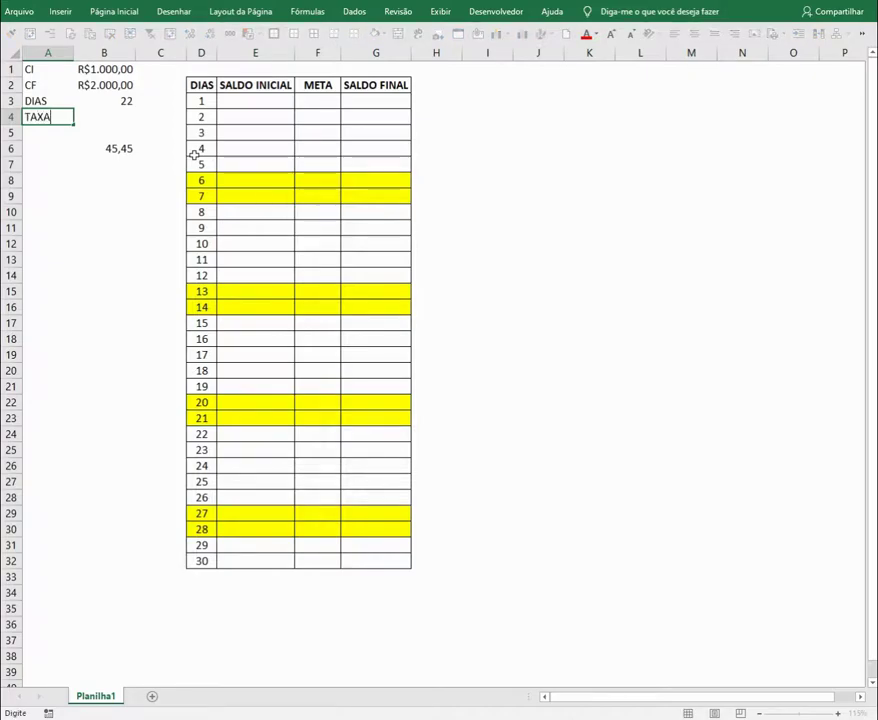
{"action": "key", "text": "Tab"}
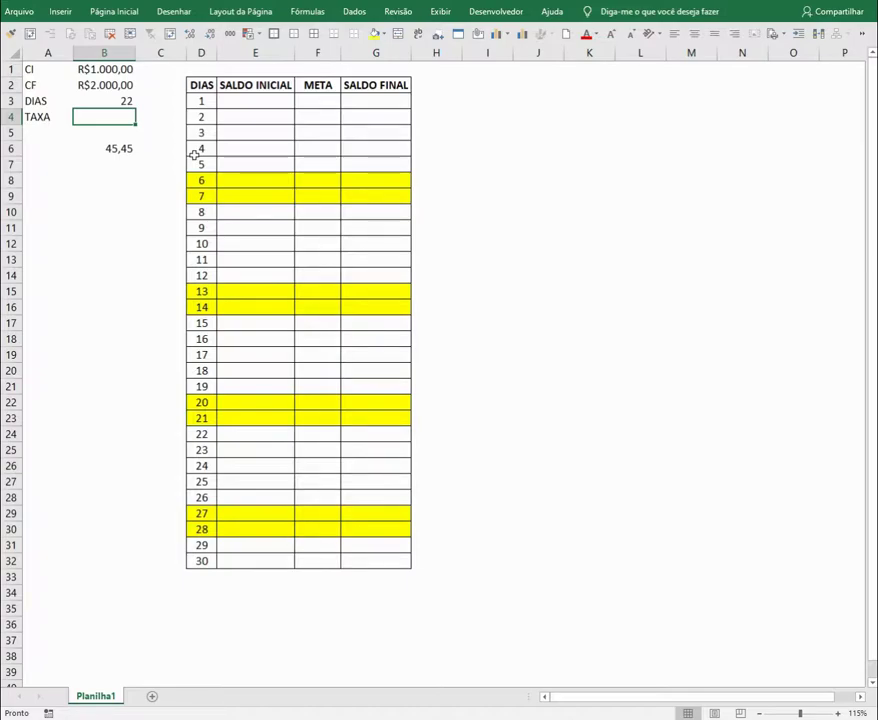
{"action": "type", "text": "4"}
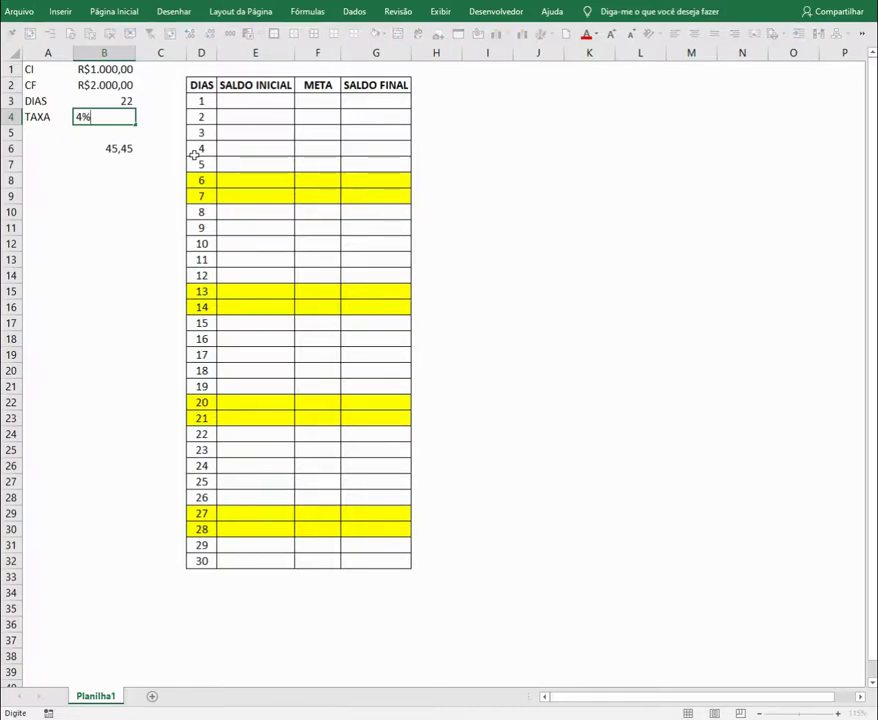
{"action": "key", "text": "Return"}
Link day 1's SALDO INICIAL in E3 to the CI value with the formula =B1
{"action": "key", "text": "Up"}
{"action": "key", "text": "Up"}
{"action": "key", "text": "Up"}
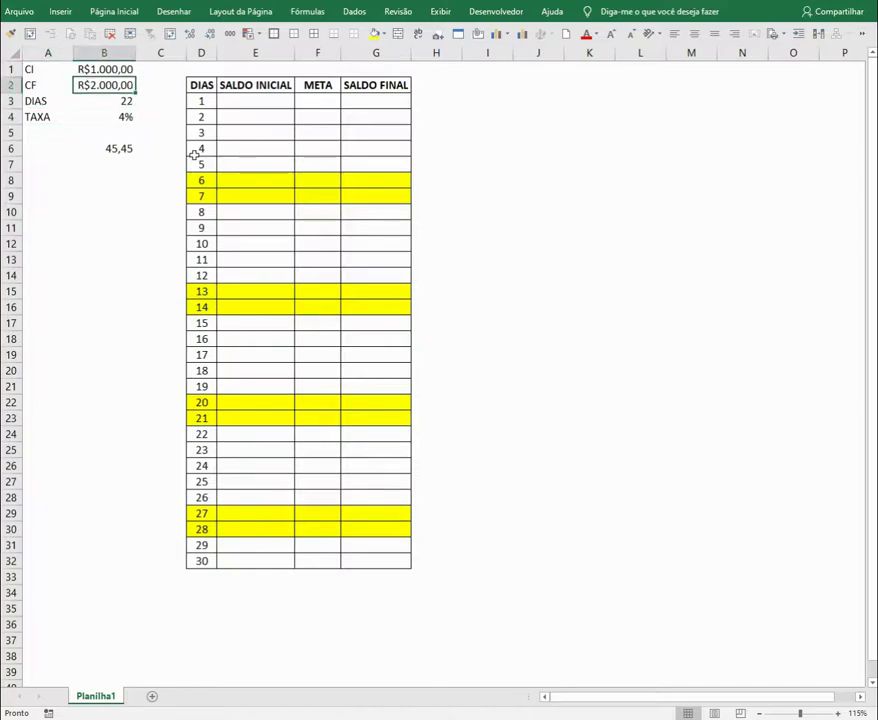
{"action": "key", "text": "Down"}
{"action": "key", "text": "Right"}
{"action": "key", "text": "Right"}
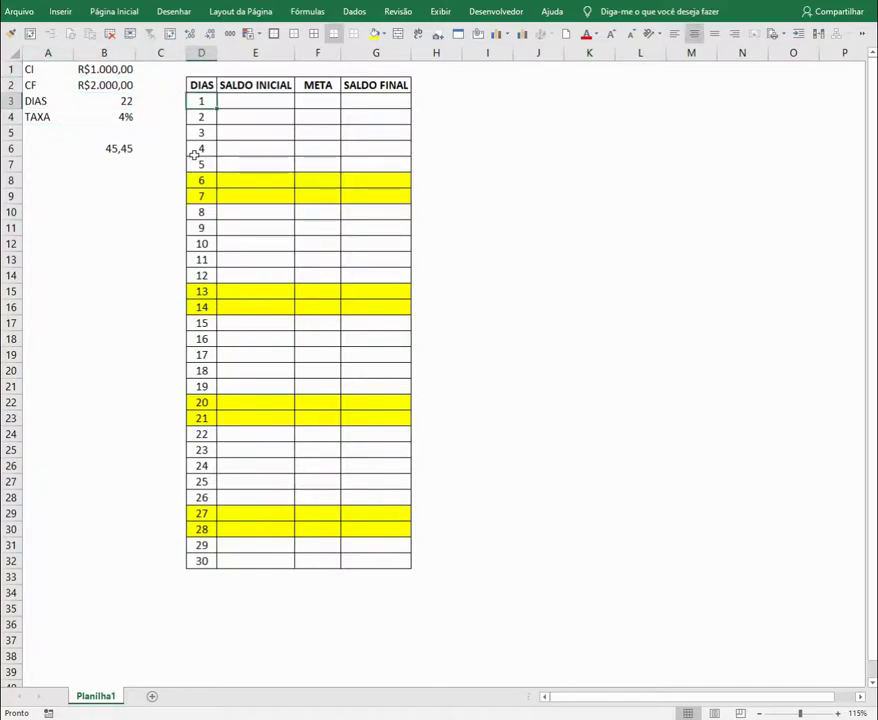
{"action": "key", "text": "Right"}
{"action": "type", "text": "="}
{"action": "key", "text": "Left"}
{"action": "key", "text": "Left"}
{"action": "key", "text": "Left"}
{"action": "key", "text": "Up"}
{"action": "key", "text": "Up"}
{"action": "key", "text": "Return"}
{"action": "key", "text": "Up"}
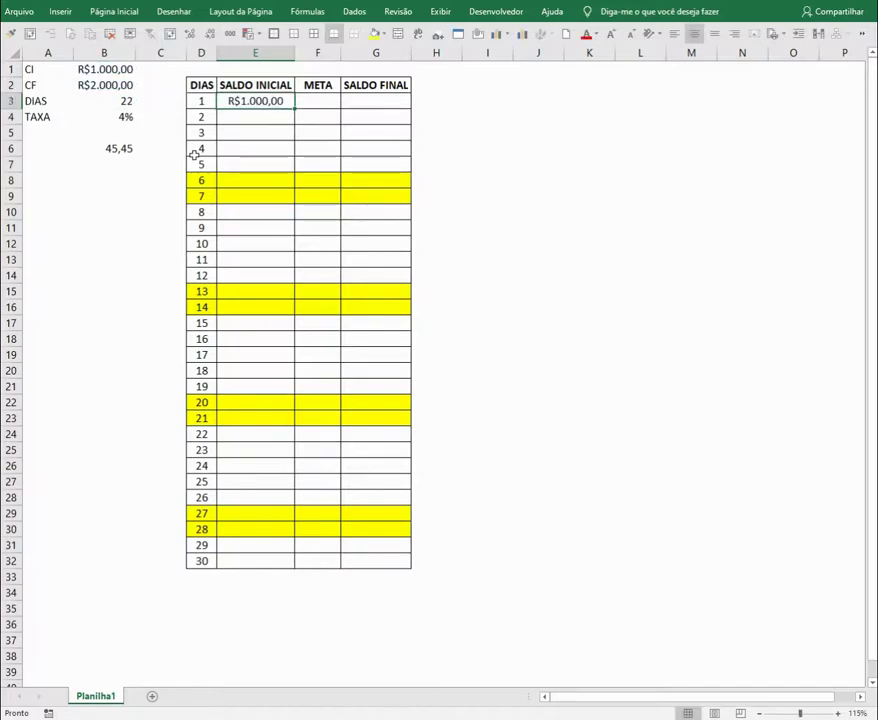
Enter the formula =G3 in E4 so day 2's SALDO INICIAL takes day 1's SALDO FINAL
{"action": "key", "text": "Down"}
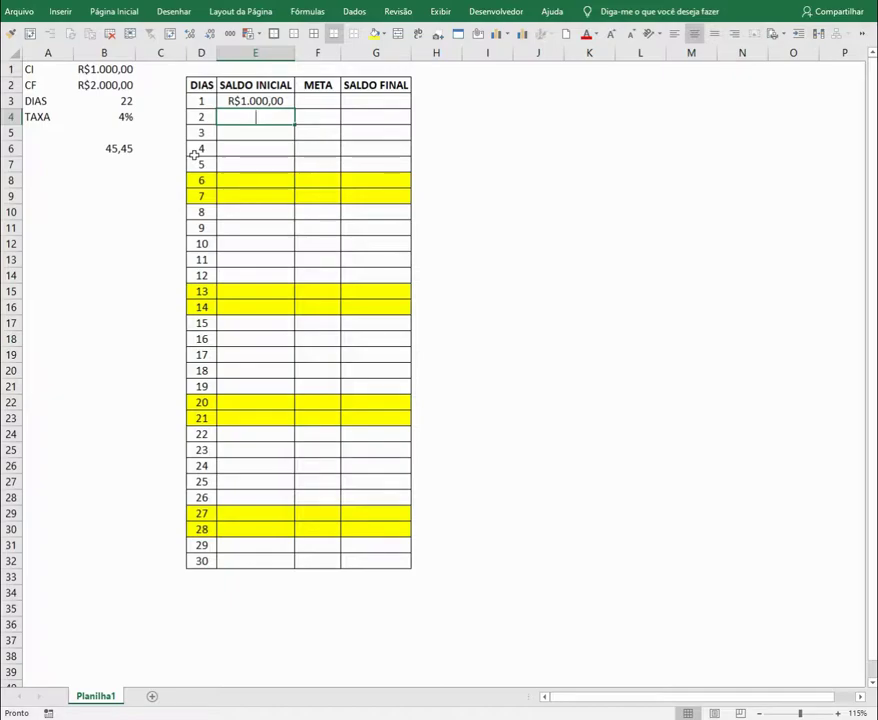
{"action": "type", "text": "="}
{"action": "key", "text": "Up"}
{"action": "key", "text": "Right"}
{"action": "key", "text": "Right"}
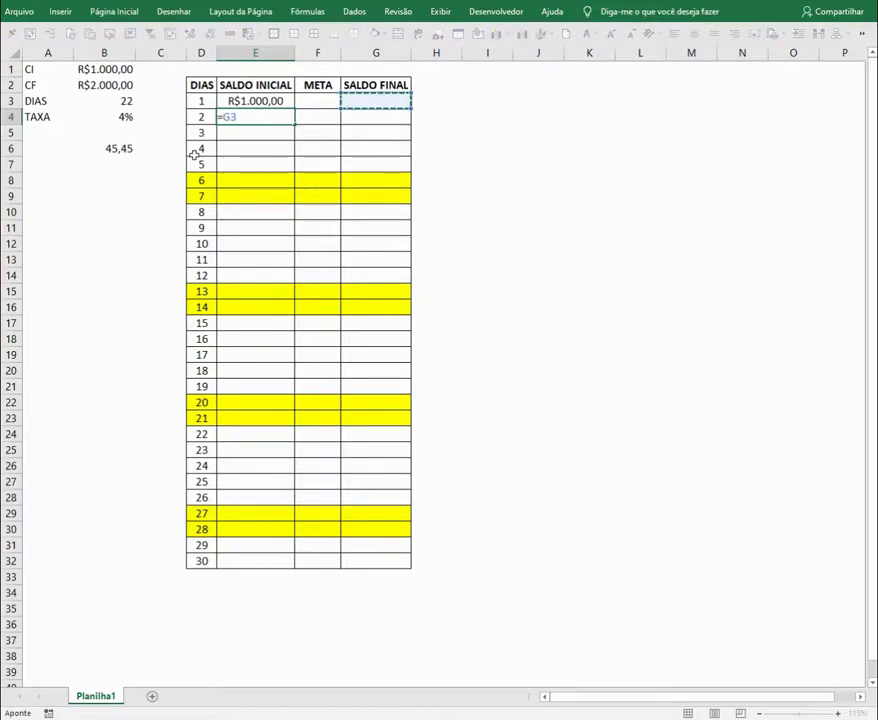
{"action": "key", "text": "Return"}
Copy the opening balance formula from E4 to days 3 to 5 and days 8 to 12
{"action": "key", "text": "Up"}
{"action": "key", "text": "ctrl+c"}
{"action": "key", "text": "Down"}
{"action": "key", "text": "shift+Down"}
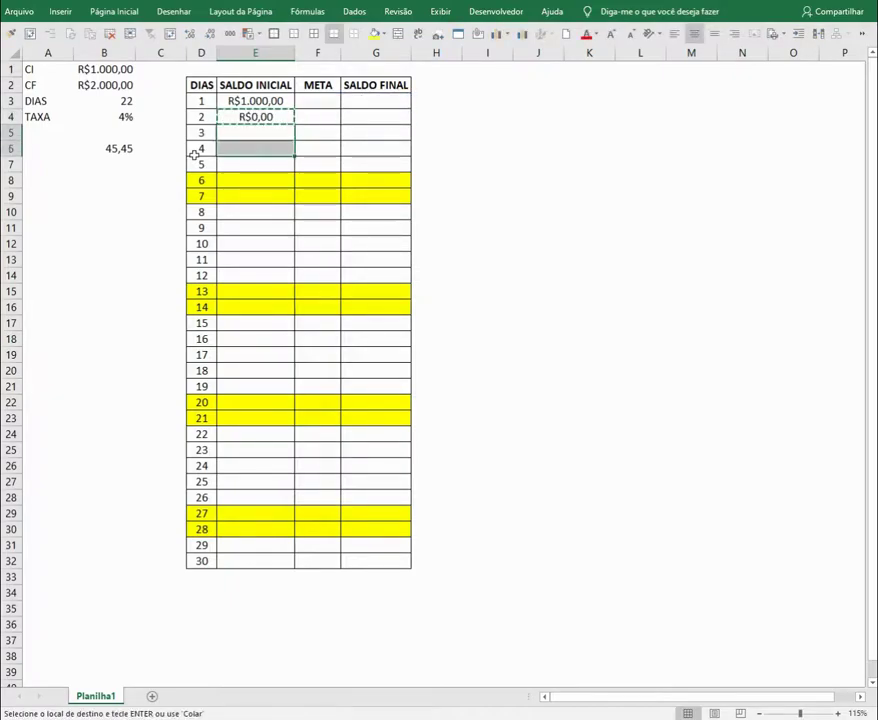
{"action": "key", "text": "shift+Down"}
{"action": "key", "text": "ctrl+v"}
{"action": "left_click_drag", "start_coordinate": [257, 208], "coordinate": [261, 276]}
{"action": "key", "text": "ctrl+v"}
{"action": "left_click", "coordinate": [262, 327]}
{"action": "left_click_drag", "start_coordinate": [262, 327], "coordinate": [261, 382]}
Paste only the copied formula into E7:E32, filling SALDO INICIAL through day 30 and keeping the yellow weekend rows
{"action": "left_click_drag", "start_coordinate": [267, 164], "coordinate": [259, 563]}
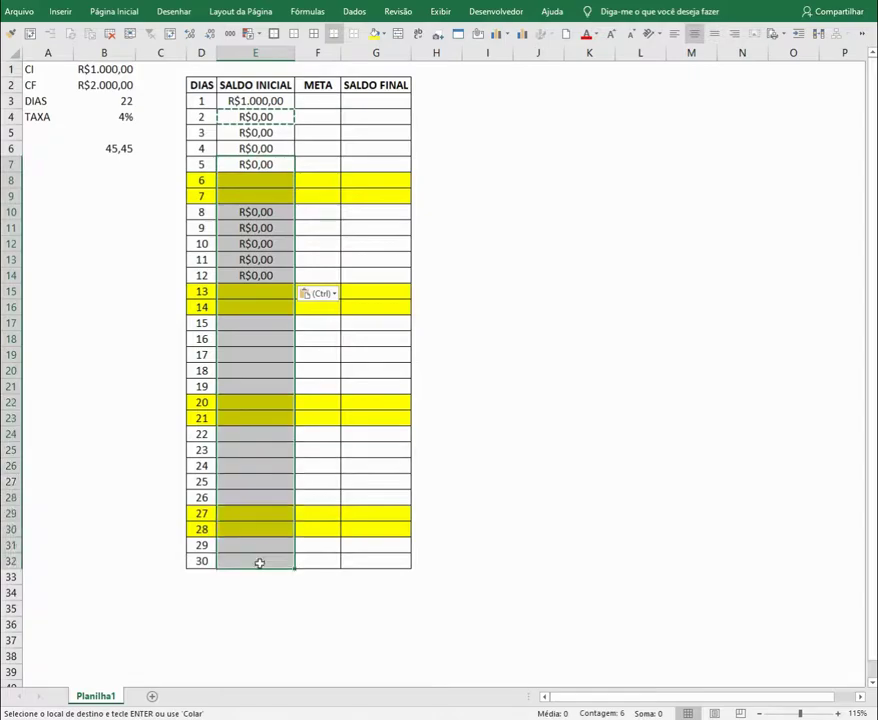
{"action": "key", "text": "ctrl+alt+v"}
{"action": "key", "text": "v"}
{"action": "key", "text": "f"}
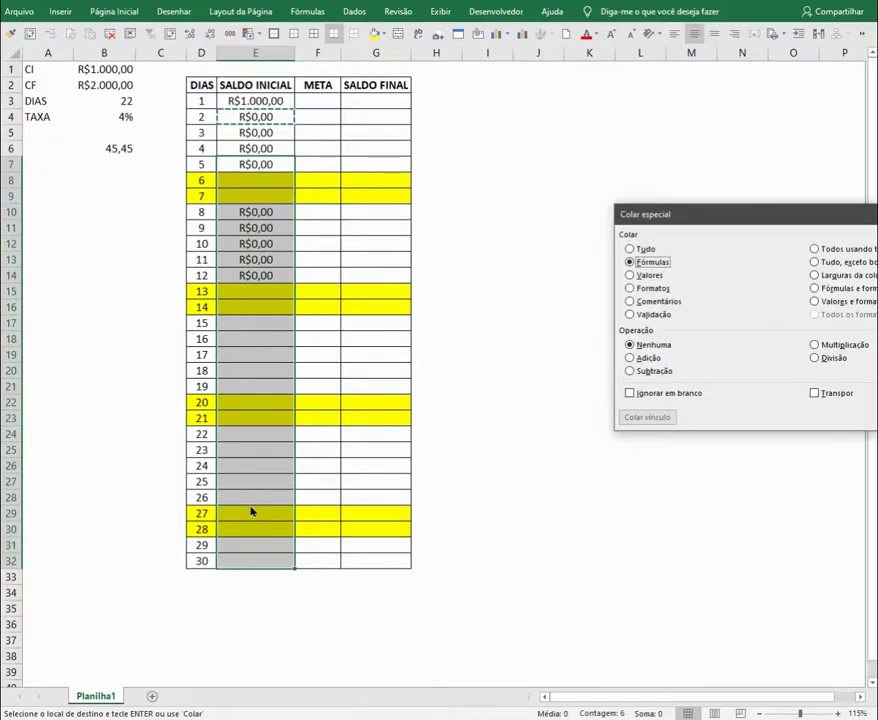
{"action": "key", "text": "Return"}
{"action": "left_click", "coordinate": [423, 270]}
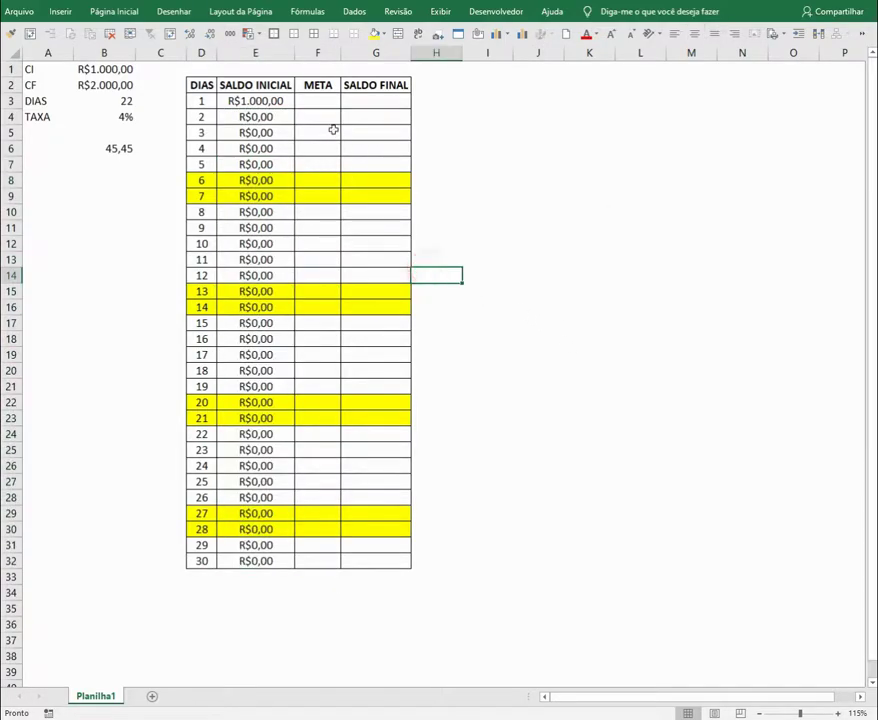
Enter day 1's META in F3 as the opening balance times TAXA, with the formula =E3*B4
{"action": "left_click", "coordinate": [333, 100]}
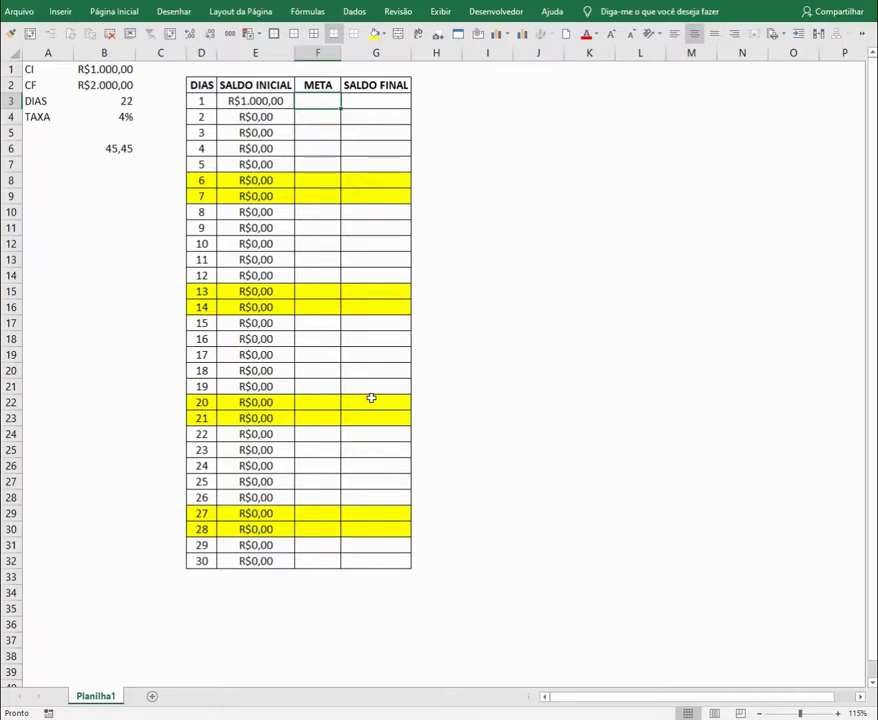
{"action": "type", "text": "="}
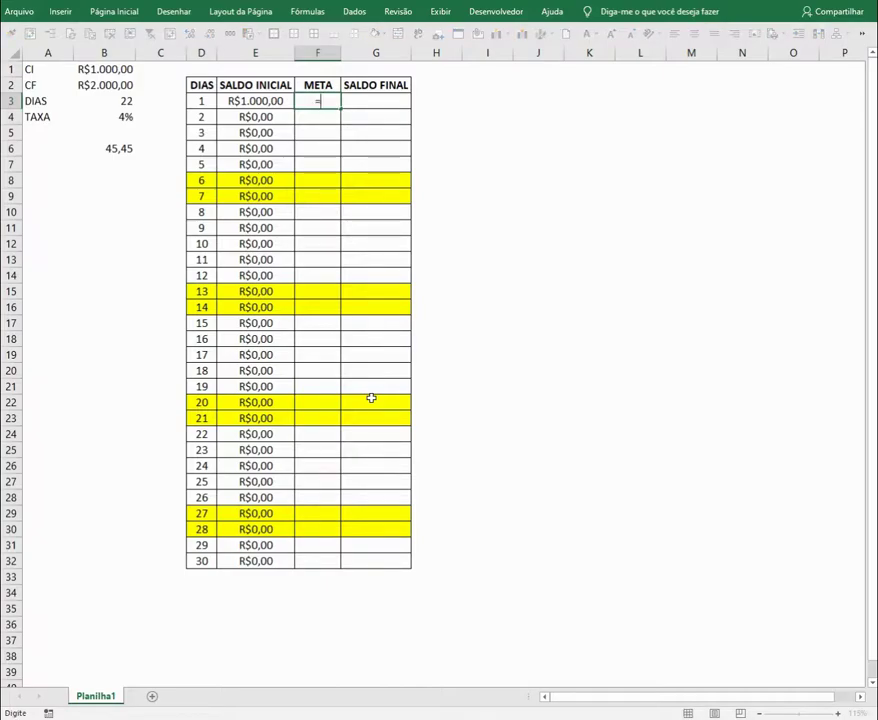
{"action": "left_click", "coordinate": [258, 101]}
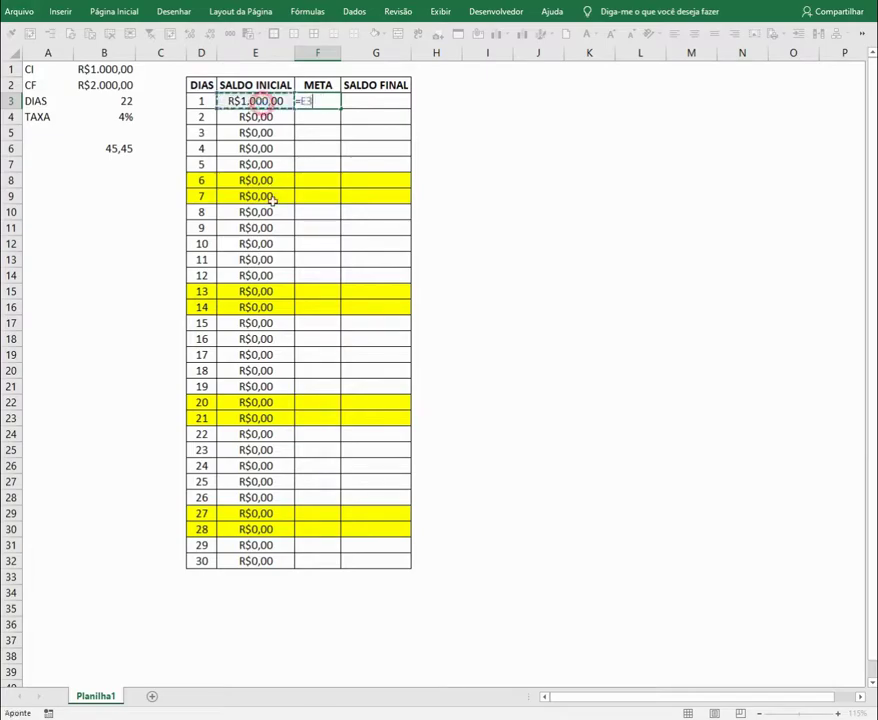
{"action": "type", "text": "*"}
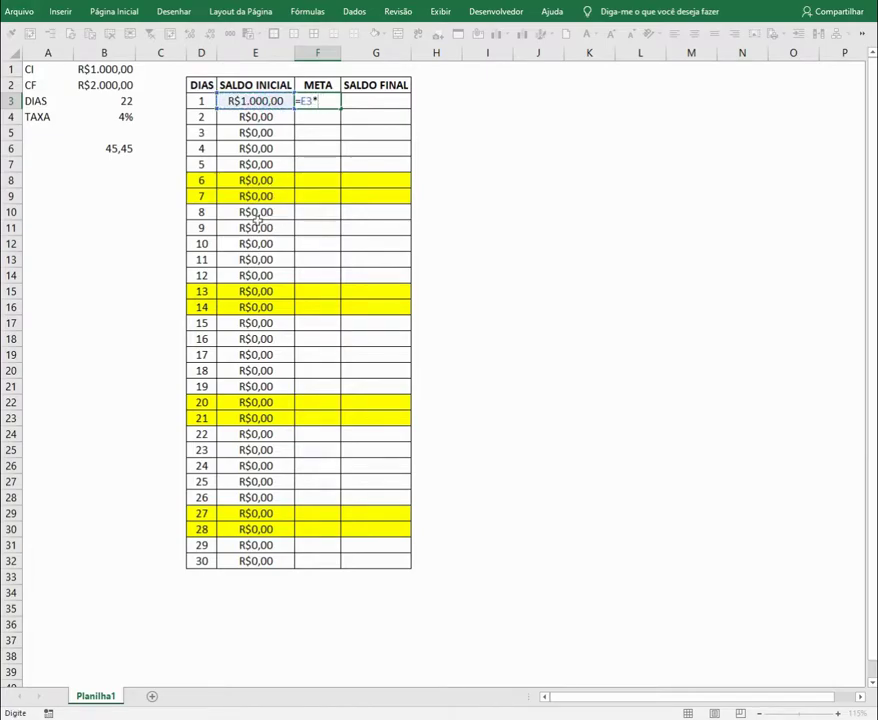
{"action": "left_click", "coordinate": [124, 118]}
{"action": "key", "text": "Return"}
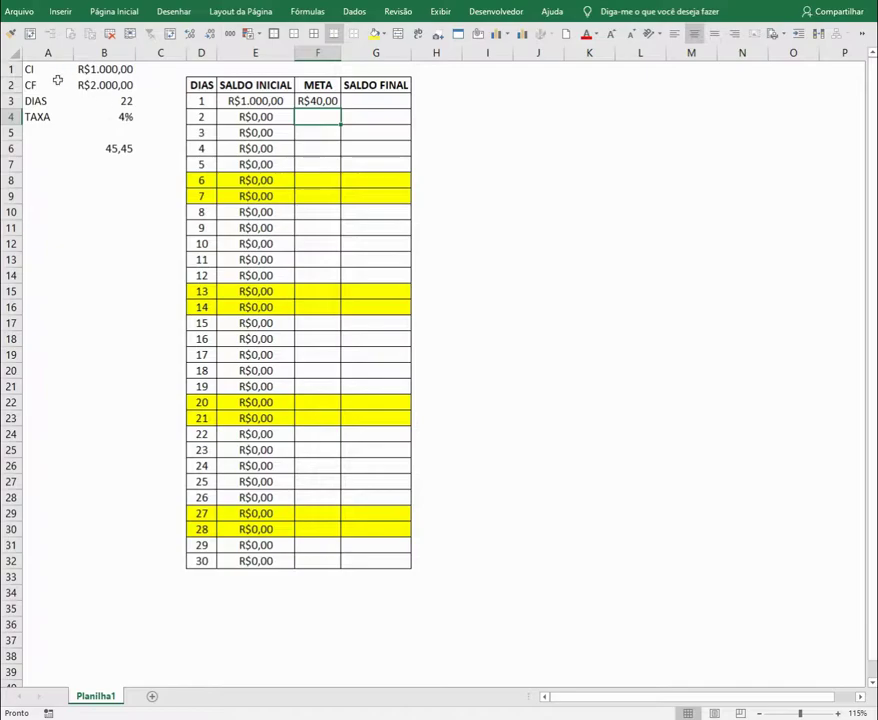
Enter day 1's SALDO FINAL in G3 with the formula =E3+F3
{"action": "left_click", "coordinate": [236, 102]}
{"action": "left_click", "coordinate": [331, 101]}
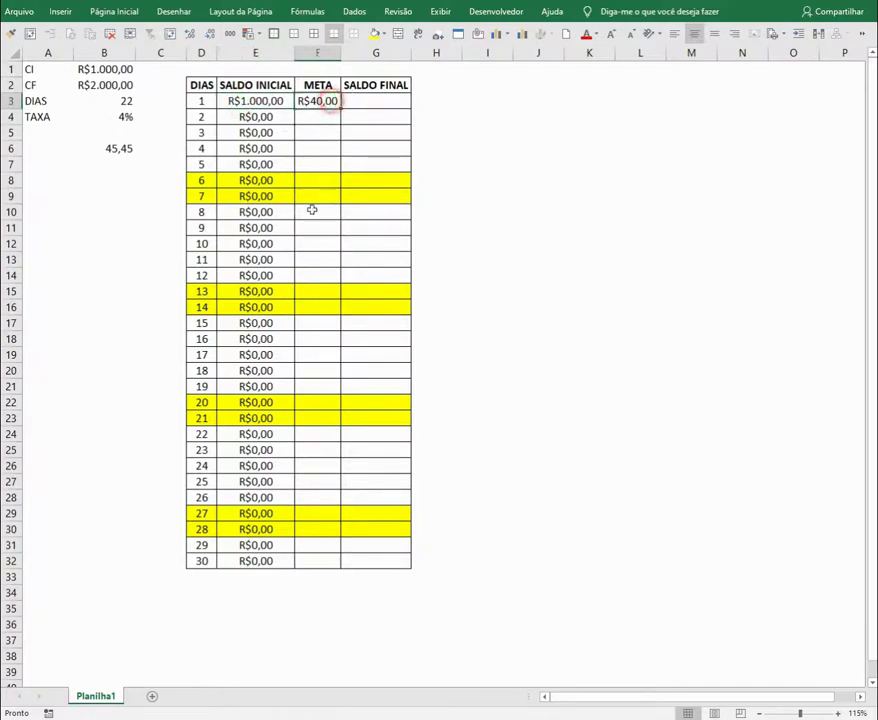
{"action": "left_click", "coordinate": [369, 105]}
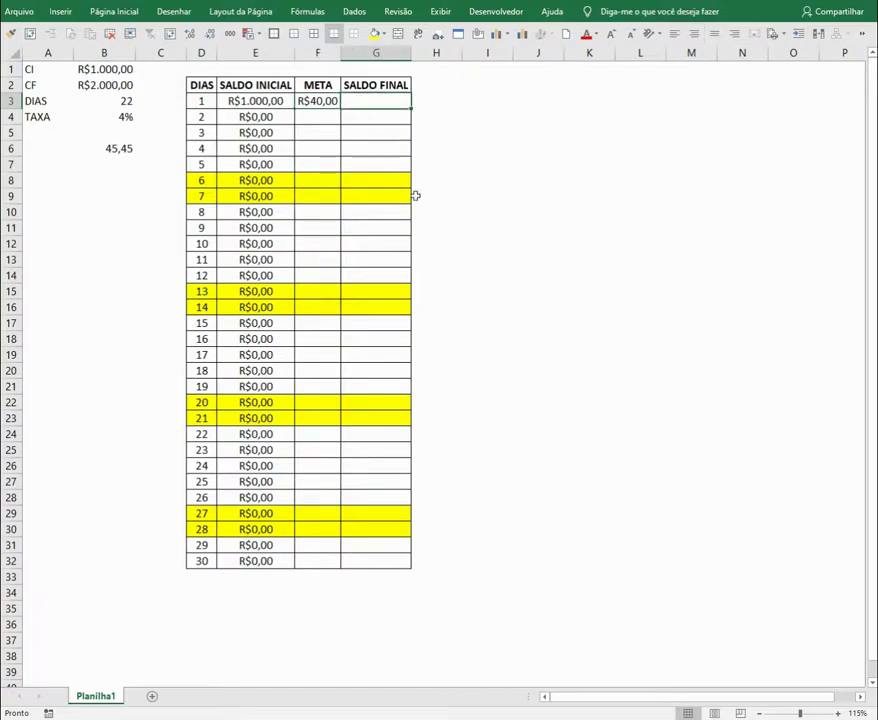
{"action": "type", "text": "="}
{"action": "key", "text": "Left"}
{"action": "key", "text": "Left"}
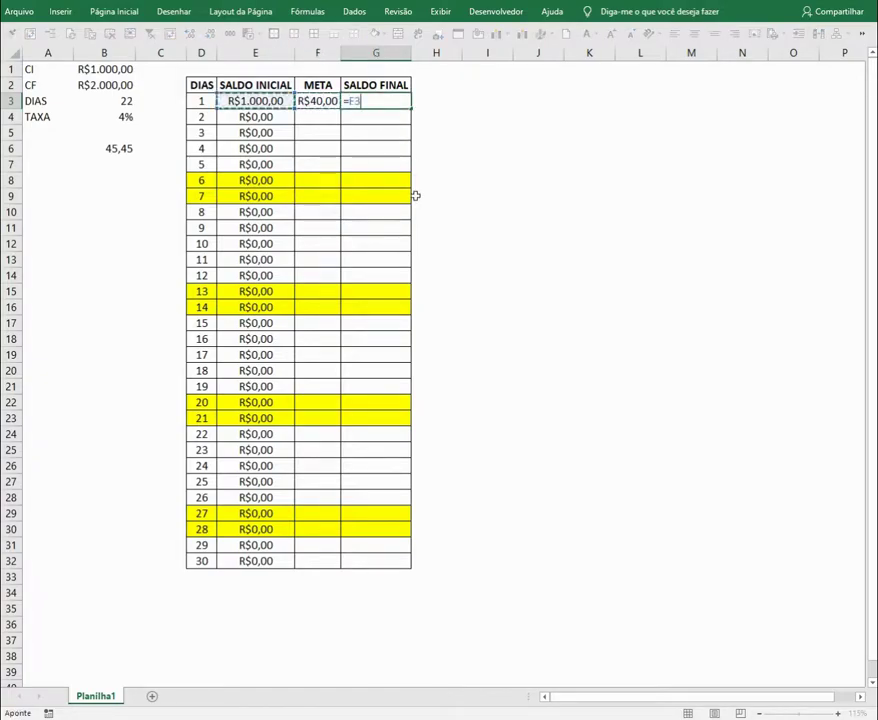
{"action": "type", "text": "+"}
{"action": "key", "text": "Left"}
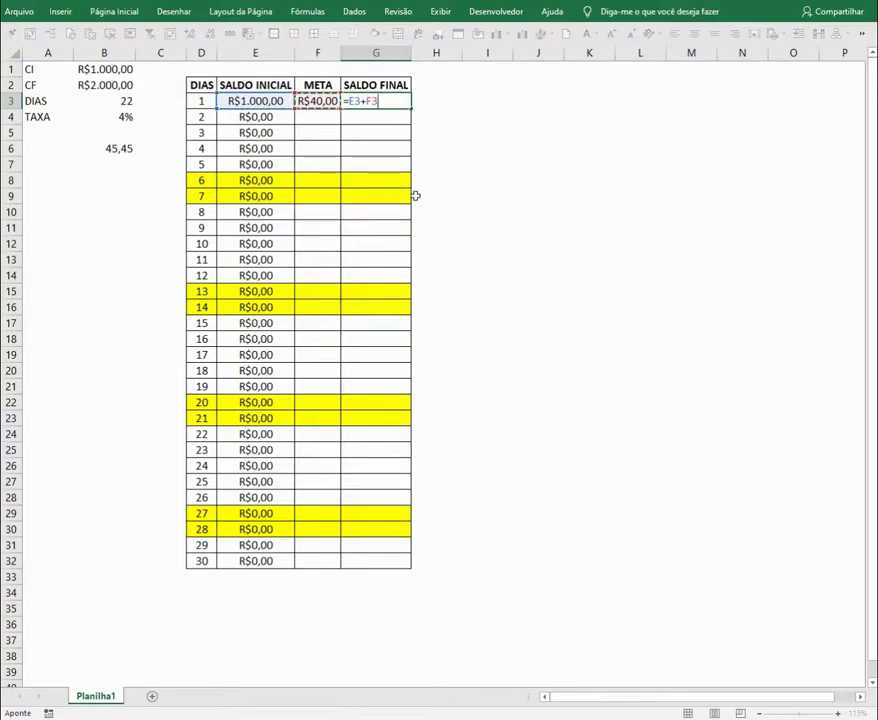
{"action": "key", "text": "Return"}
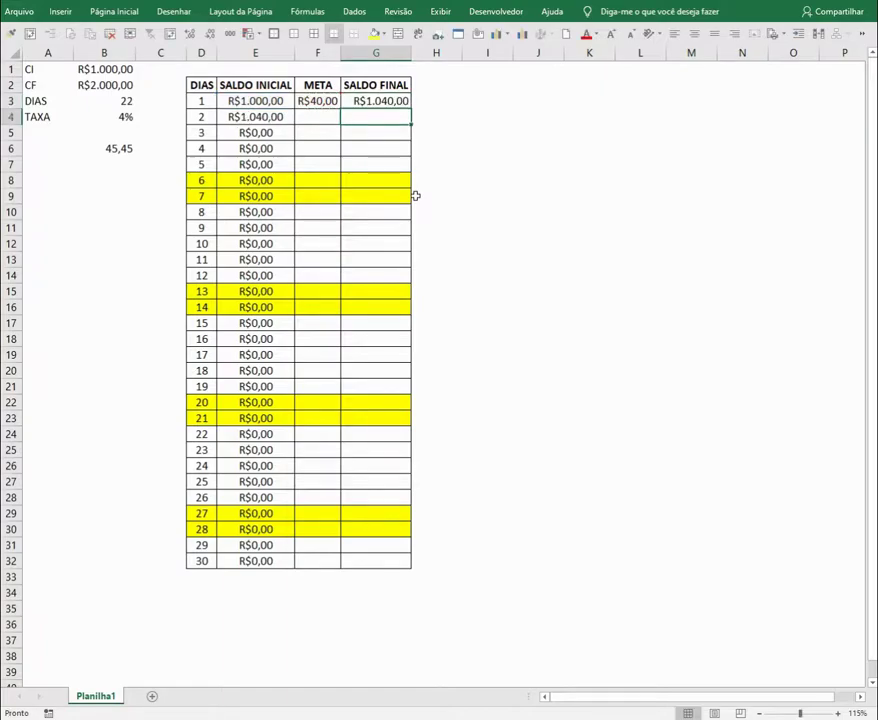
Fill the SALDO FINAL formula from G3 down through day 5 in G7
{"action": "key", "text": "Up"}
{"action": "key", "text": "shift+Down"}
{"action": "key", "text": "shift+Down"}
{"action": "key", "text": "shift+Down"}
{"action": "key", "text": "shift+Down"}
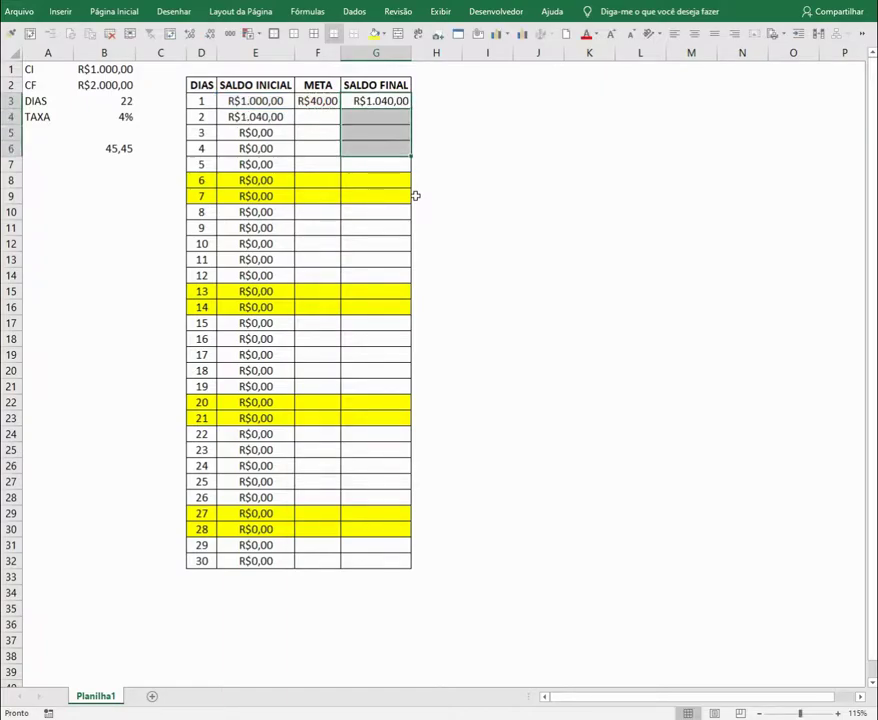
{"action": "key", "text": "ctrl+d"}
Copy G3:G7 and paste only the formulas into G8:G32, keeping the yellow weekend rows
{"action": "left_click_drag", "start_coordinate": [378, 101], "coordinate": [376, 560]}
{"action": "key", "text": "ctrl+c"}
{"action": "key", "text": "ctrl+alt+v"}
{"action": "key", "text": "f"}
{"action": "key", "text": "Return"}
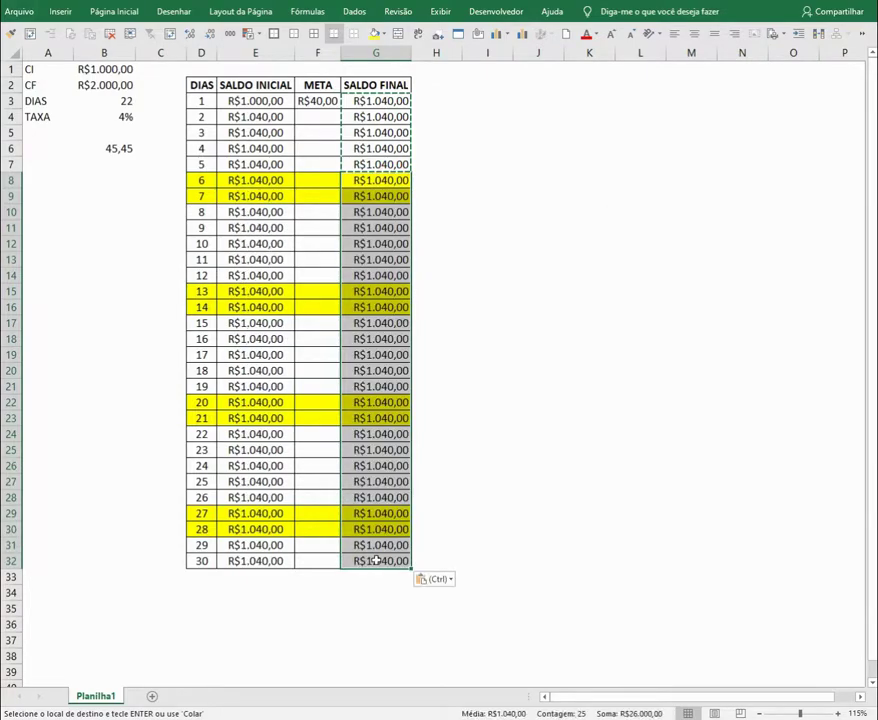
{"action": "key", "text": "Escape"}
{"action": "left_click", "coordinate": [590, 371]}
Lock the TAXA reference in day 1's META formula so F3 reads =E3*$B$4
{"action": "left_click_drag", "start_coordinate": [325, 101], "coordinate": [327, 165]}
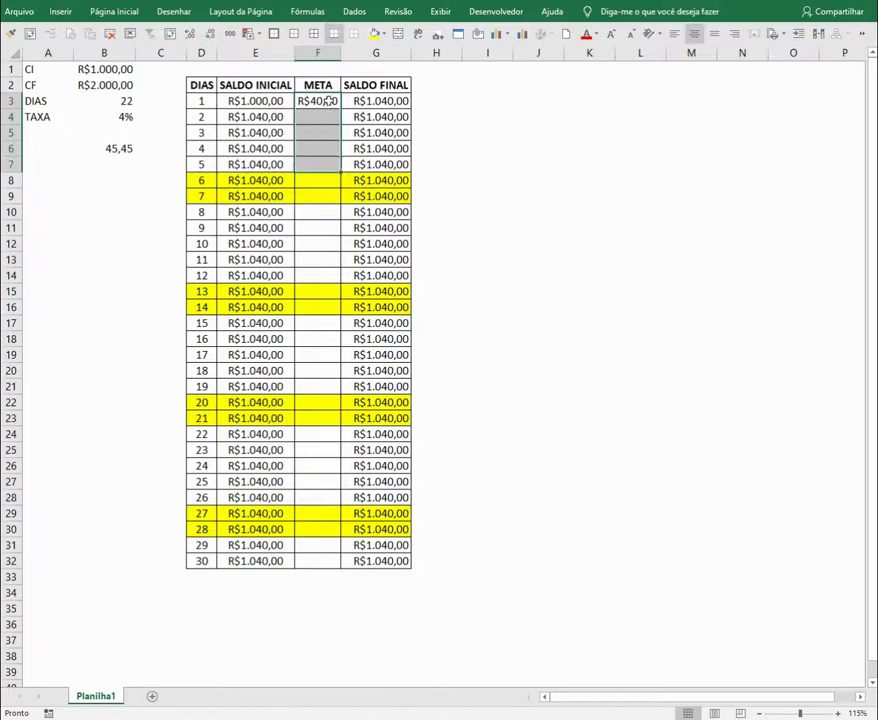
{"action": "left_click", "coordinate": [325, 101]}
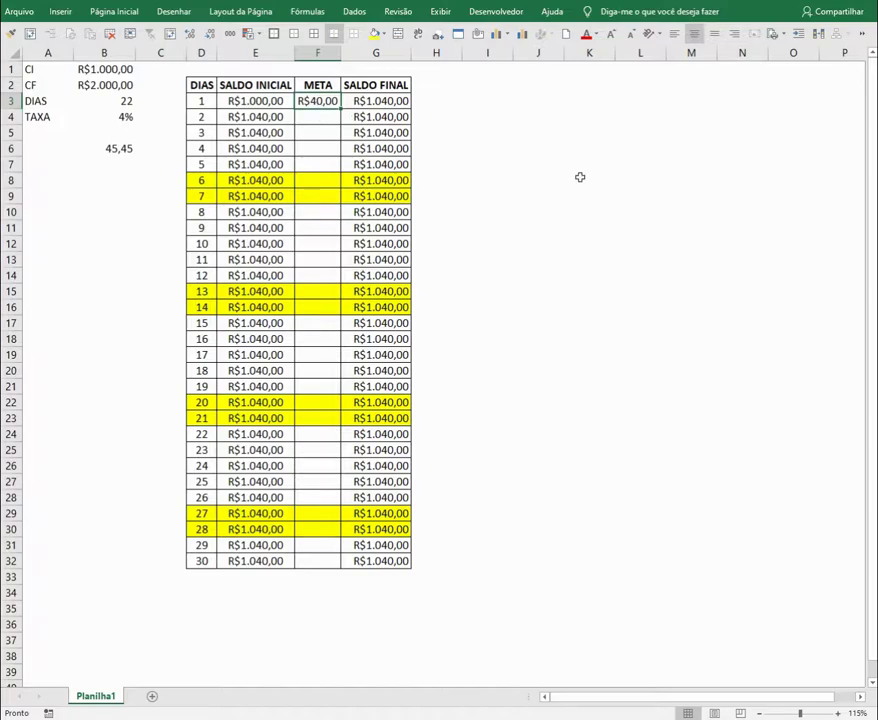
{"action": "key", "text": "F2"}
{"action": "key", "text": "F4"}
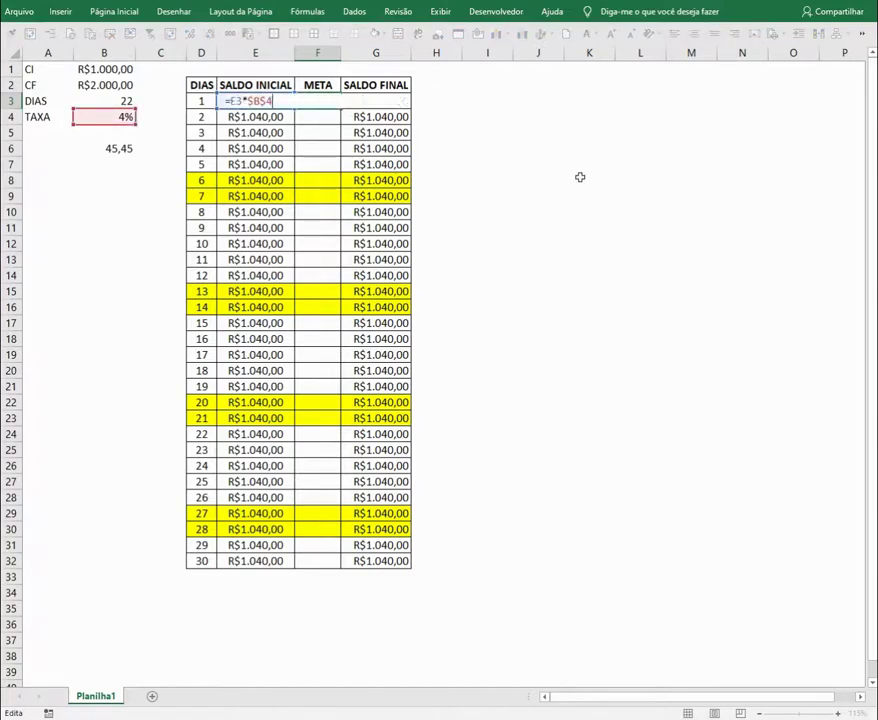
{"action": "key", "text": "Return"}
Look through the SALDO INICIAL column day by day from day 2 down to day 18
{"action": "key", "text": "Left"}
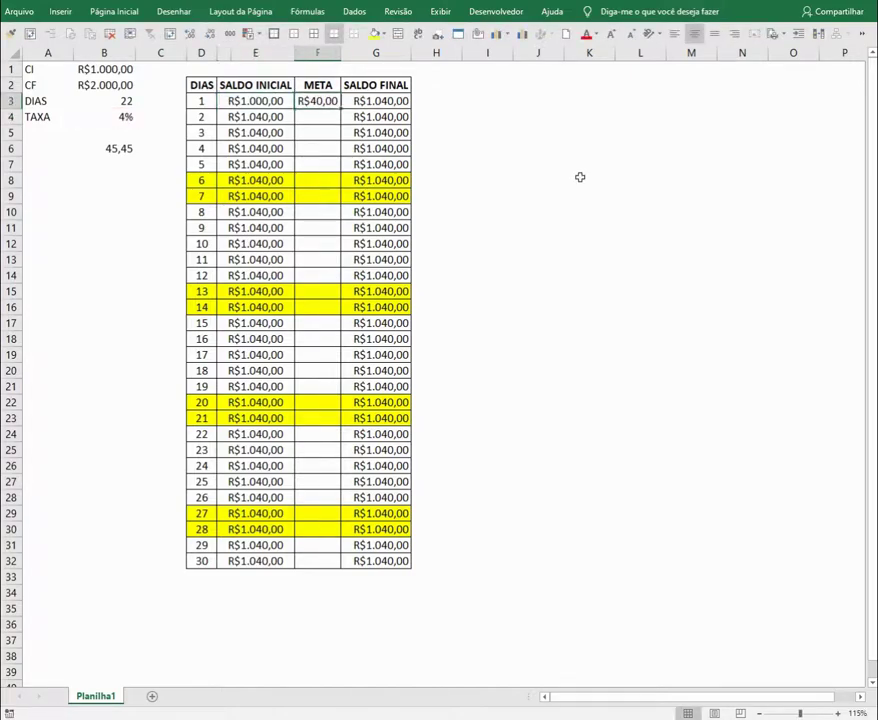
{"action": "key", "text": "Down"}
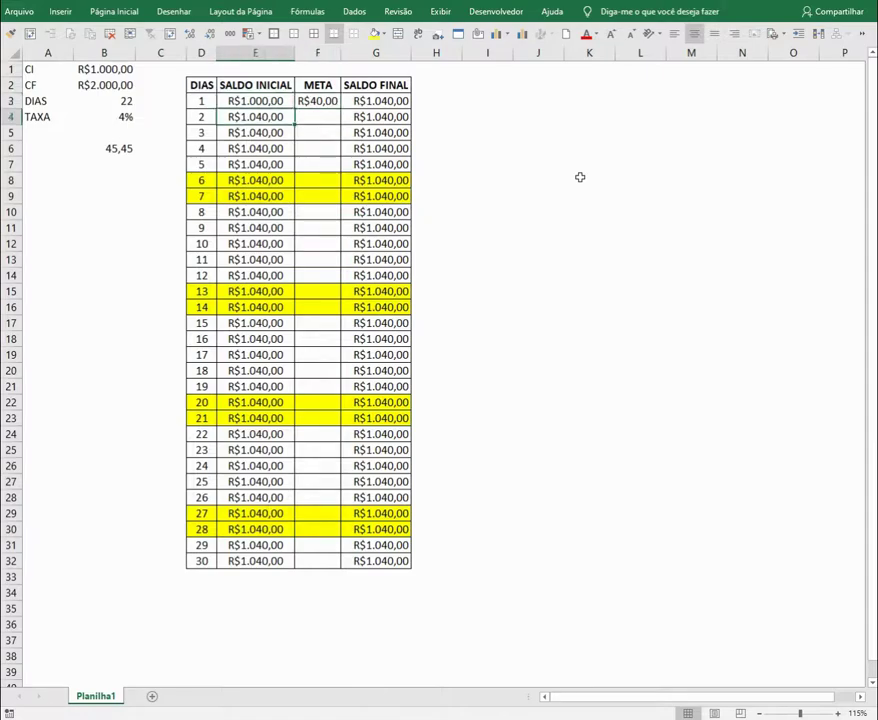
{"action": "key", "text": "Down"}
{"action": "key", "text": "Down"}
{"action": "key", "text": "Down"}
{"action": "key", "text": "Down"}
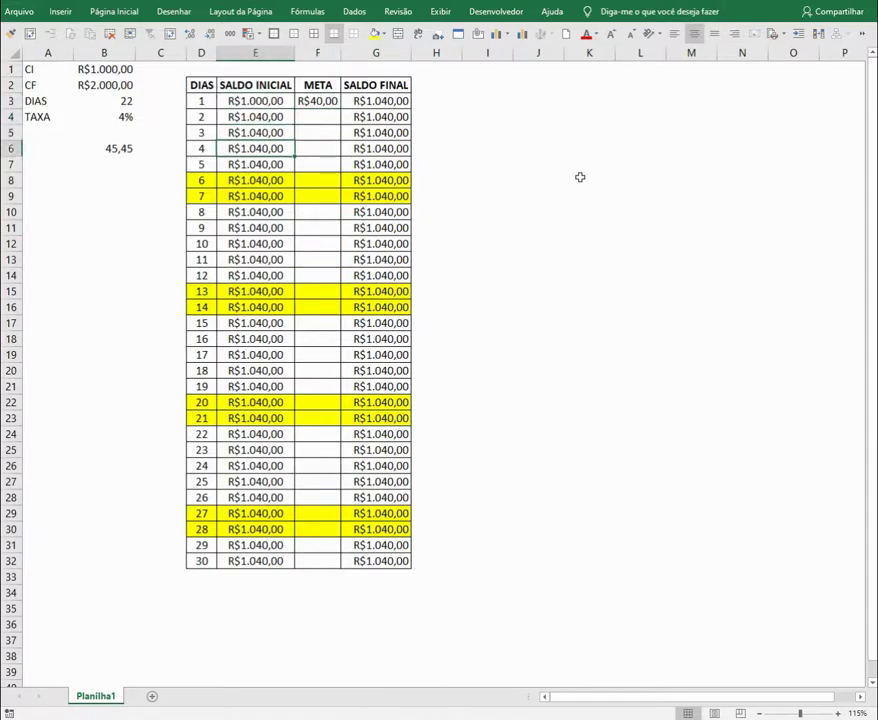
{"action": "key", "text": "Down"}
{"action": "key", "text": "Down"}
{"action": "key", "text": "Down"}
{"action": "key", "text": "Down"}
{"action": "key", "text": "Down"}
{"action": "key", "text": "Down"}
{"action": "key", "text": "Down"}
{"action": "key", "text": "Down"}
{"action": "key", "text": "Down"}
{"action": "key", "text": "Down"}
{"action": "key", "text": "Down"}
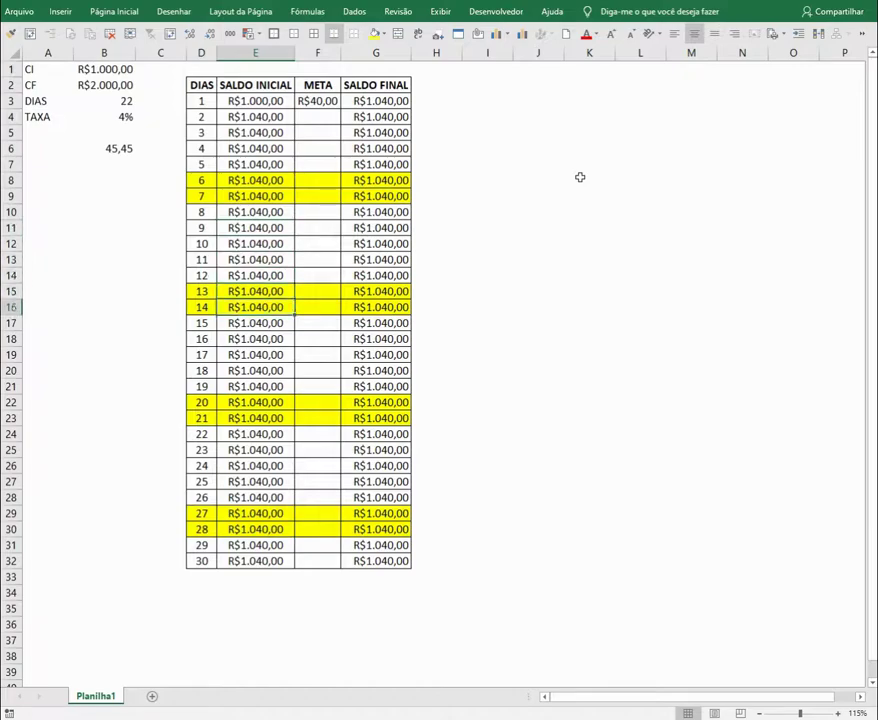
{"action": "key", "text": "Down"}
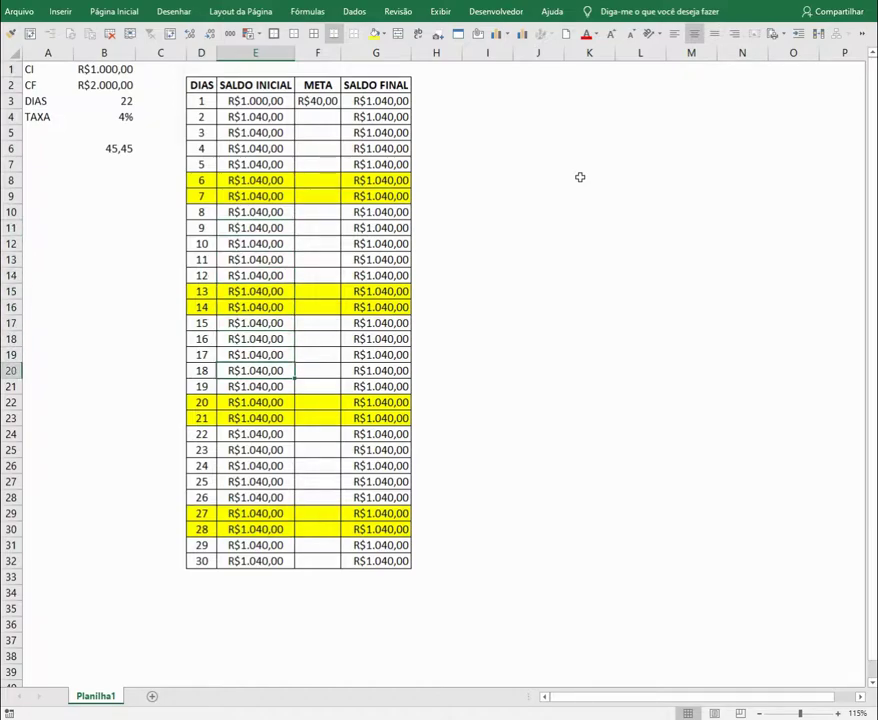
Copy the META formula from F3 into days 2 to 5, cells F4 to F7
{"action": "left_click", "coordinate": [320, 101]}
{"action": "key", "text": "ctrl+c"}
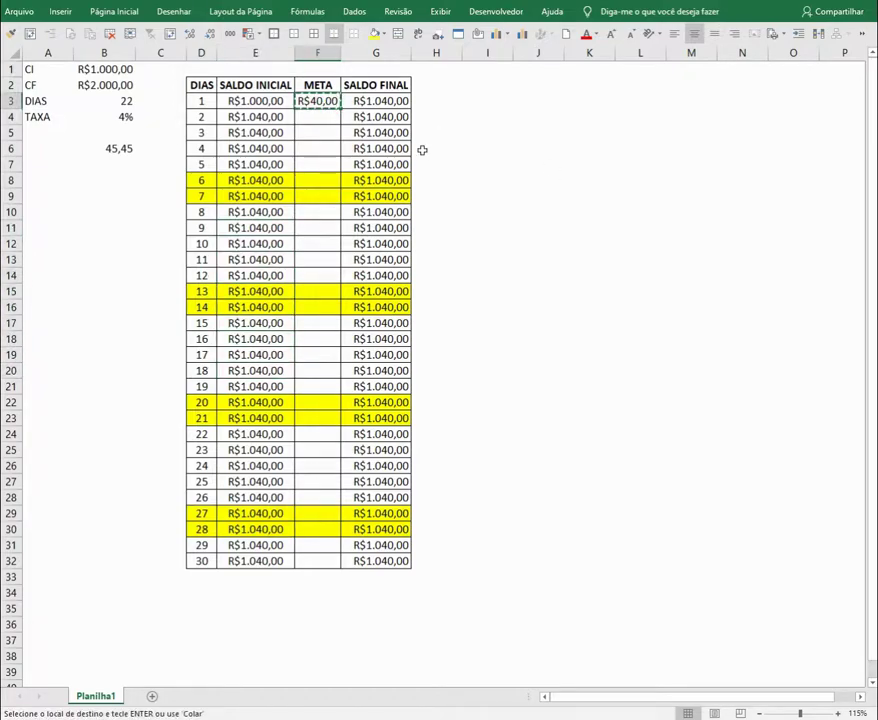
{"action": "key", "text": "Down"}
{"action": "key", "text": "ctrl+v"}
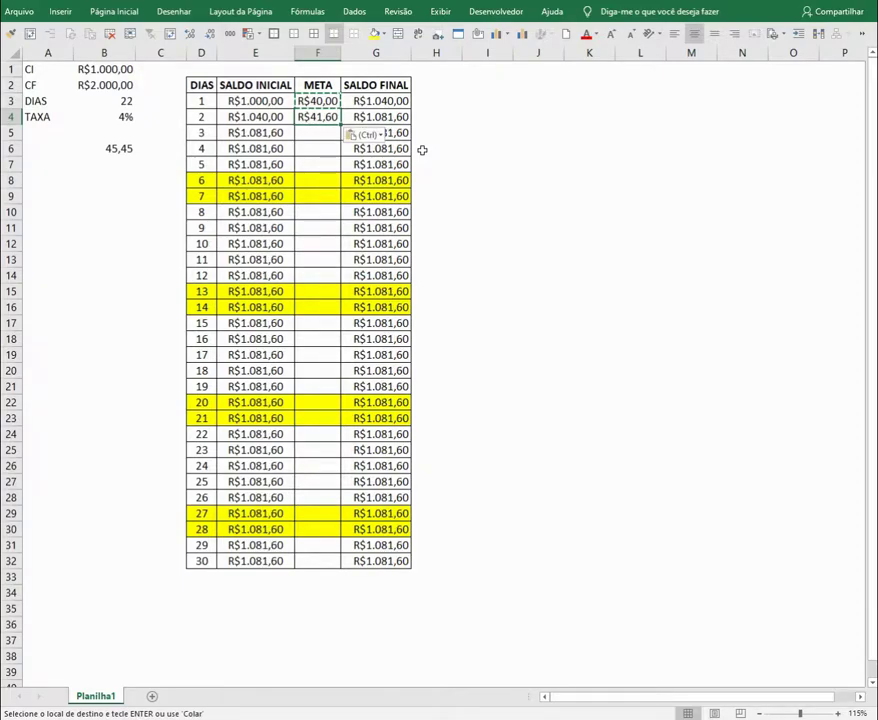
{"action": "key", "text": "Down"}
{"action": "key", "text": "ctrl+v"}
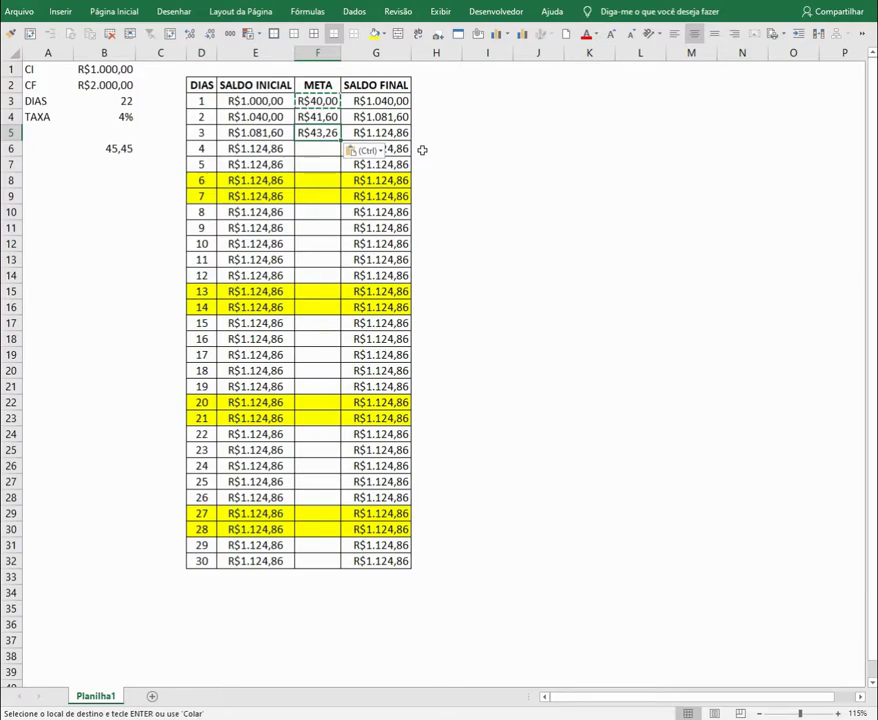
{"action": "key", "text": "Down"}
{"action": "key", "text": "ctrl+v"}
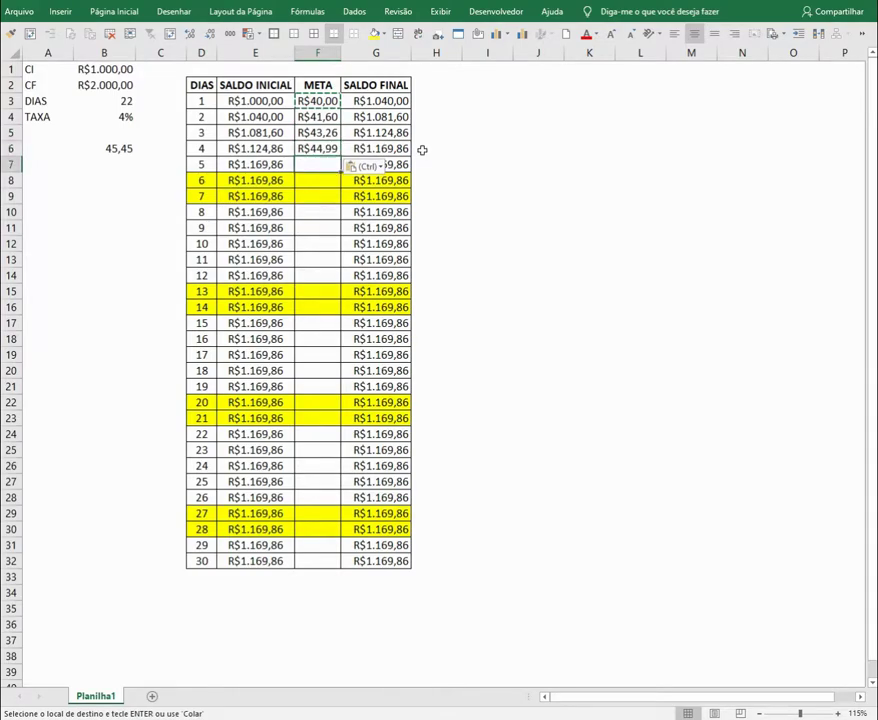
{"action": "key", "text": "Down"}
{"action": "key", "text": "ctrl+v"}
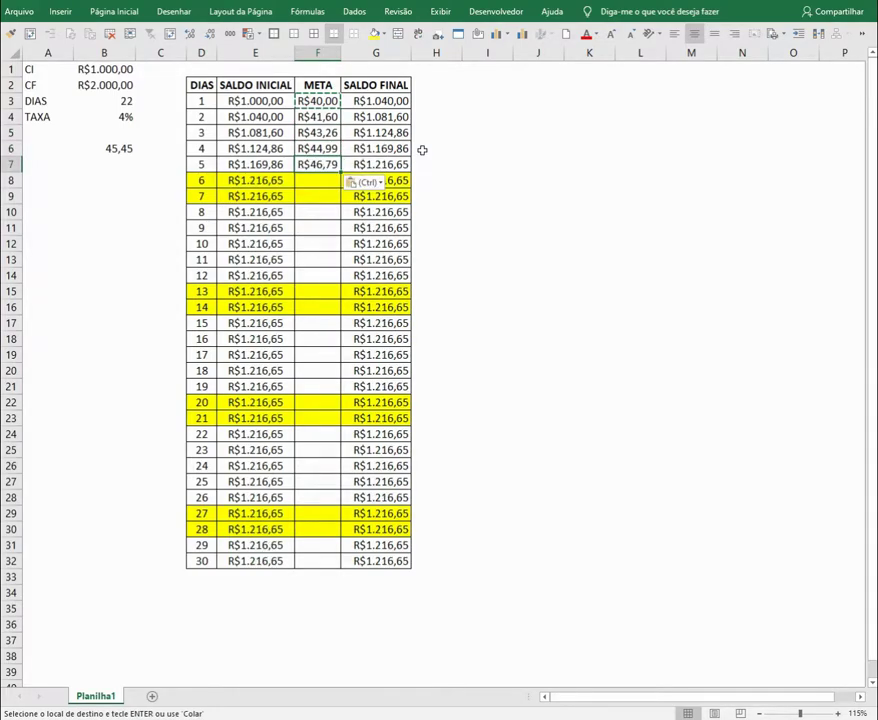
{"action": "key", "text": "Escape"}
Compare the first five days' META and balances with TAXA, and delete the leftover daily value in B6
{"action": "left_click", "coordinate": [385, 213]}
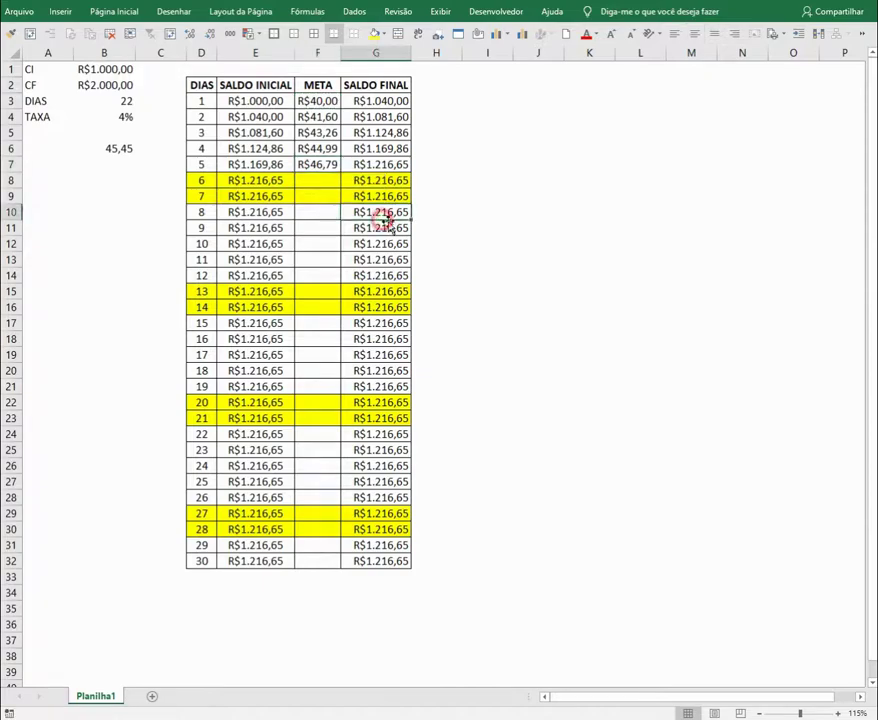
{"action": "left_click_drag", "start_coordinate": [326, 98], "coordinate": [323, 164]}
{"action": "left_click", "coordinate": [324, 95]}
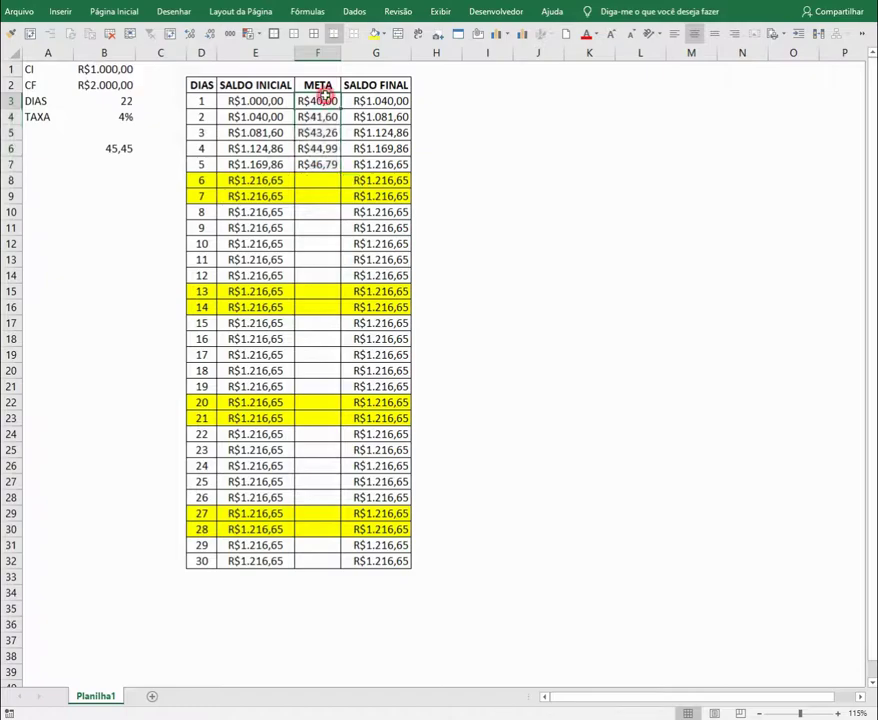
{"action": "left_click", "coordinate": [124, 117]}
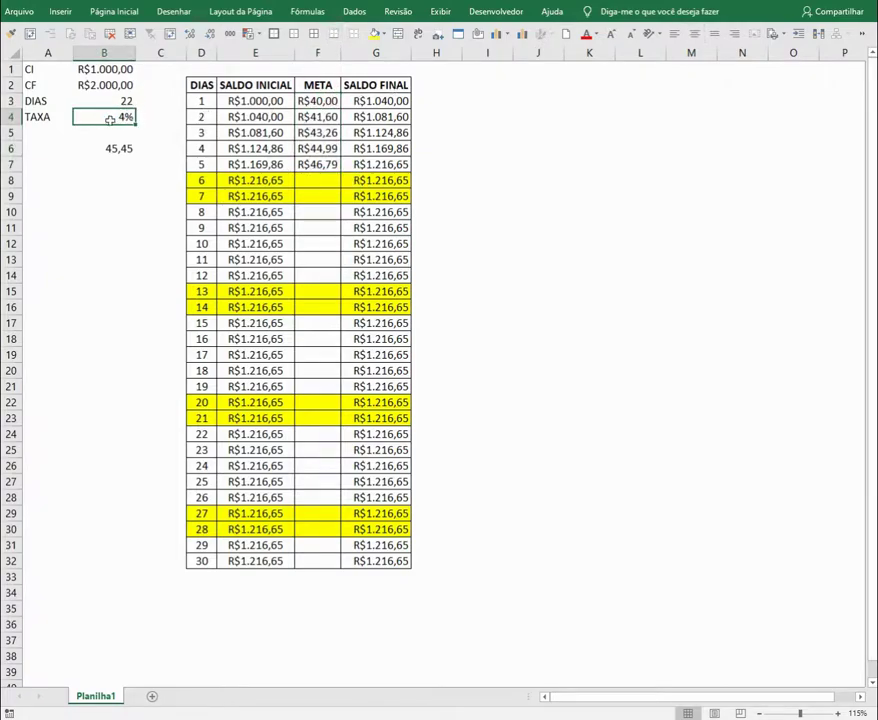
{"action": "left_click_drag", "start_coordinate": [272, 100], "coordinate": [276, 162]}
{"action": "left_click_drag", "start_coordinate": [386, 101], "coordinate": [405, 160]}
{"action": "left_click", "coordinate": [119, 147]}
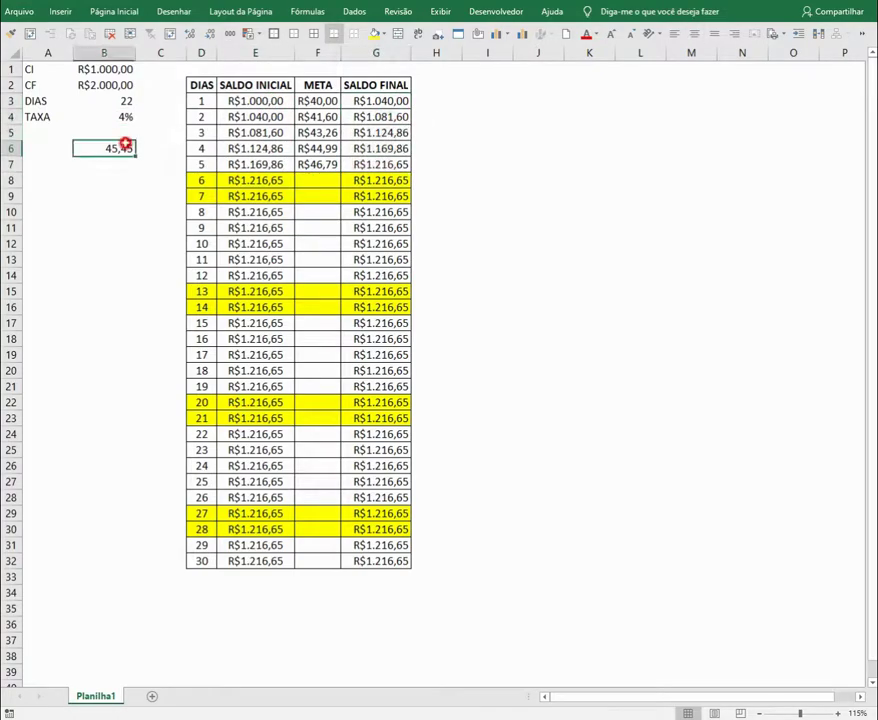
{"action": "key", "text": "Delete"}
{"action": "left_click_drag", "start_coordinate": [245, 101], "coordinate": [284, 162]}
{"action": "left_click", "coordinate": [464, 101]}
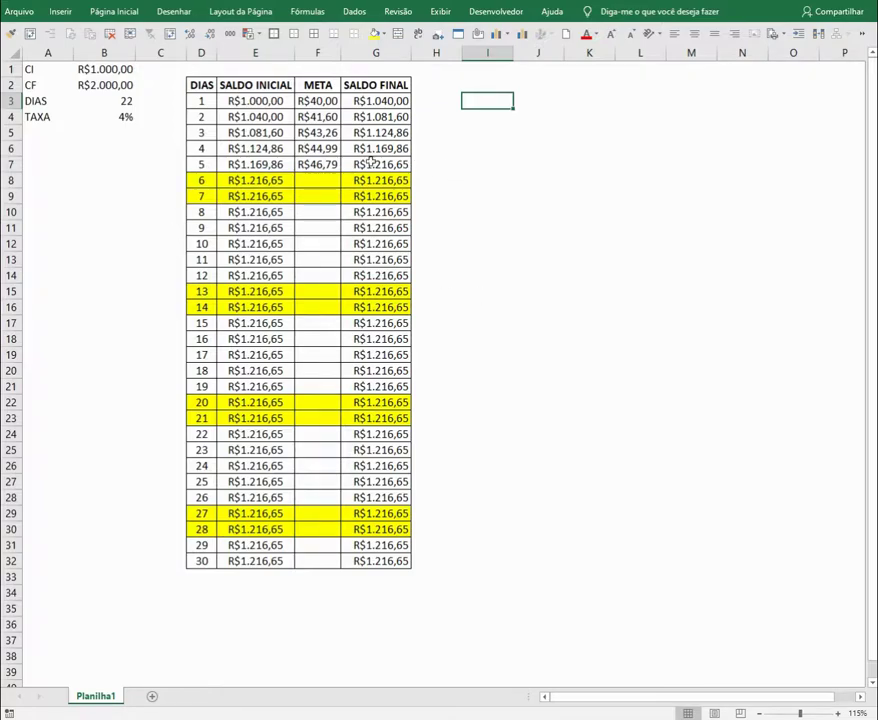
Copy the META formulas of days 1 to 5 from F3:F7
{"action": "left_click", "coordinate": [131, 116]}
{"action": "left_click_drag", "start_coordinate": [328, 103], "coordinate": [318, 162]}
{"action": "key", "text": "ctrl+c"}
Try to paste only the copied META formulas from F4 downward, and undo the paste
{"action": "mouse_move", "coordinate": [325, 172]}
{"action": "left_mouse_down"}
{"action": "mouse_move", "coordinate": [325, 260]}
{"action": "mouse_move", "coordinate": [325, 163]}
{"action": "left_mouse_up"}
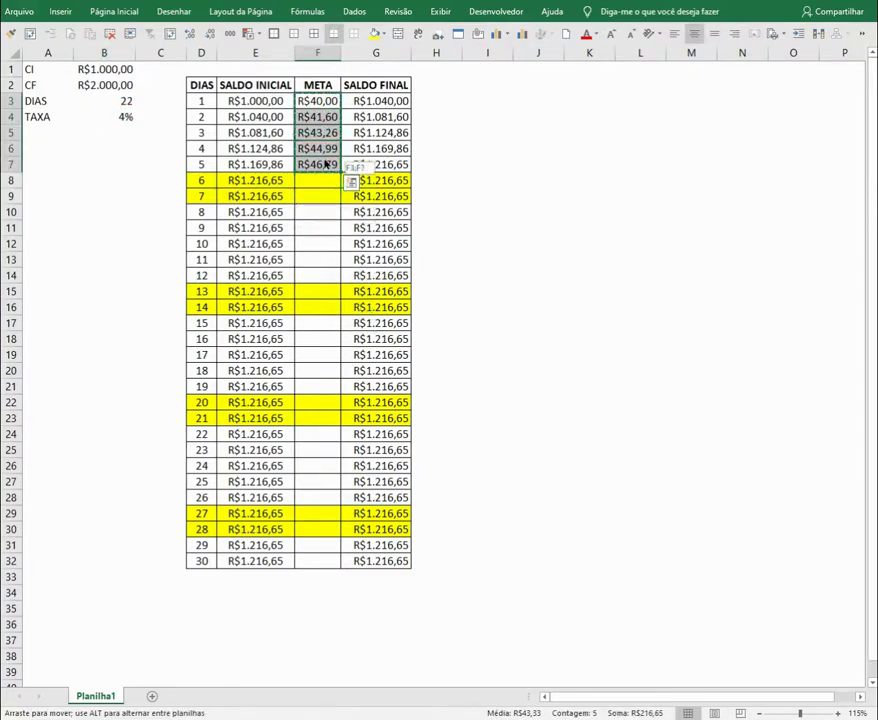
{"action": "left_click_drag", "start_coordinate": [319, 117], "coordinate": [320, 196]}
{"action": "left_click_drag", "start_coordinate": [335, 275], "coordinate": [327, 561]}
{"action": "right_click", "coordinate": [328, 365]}
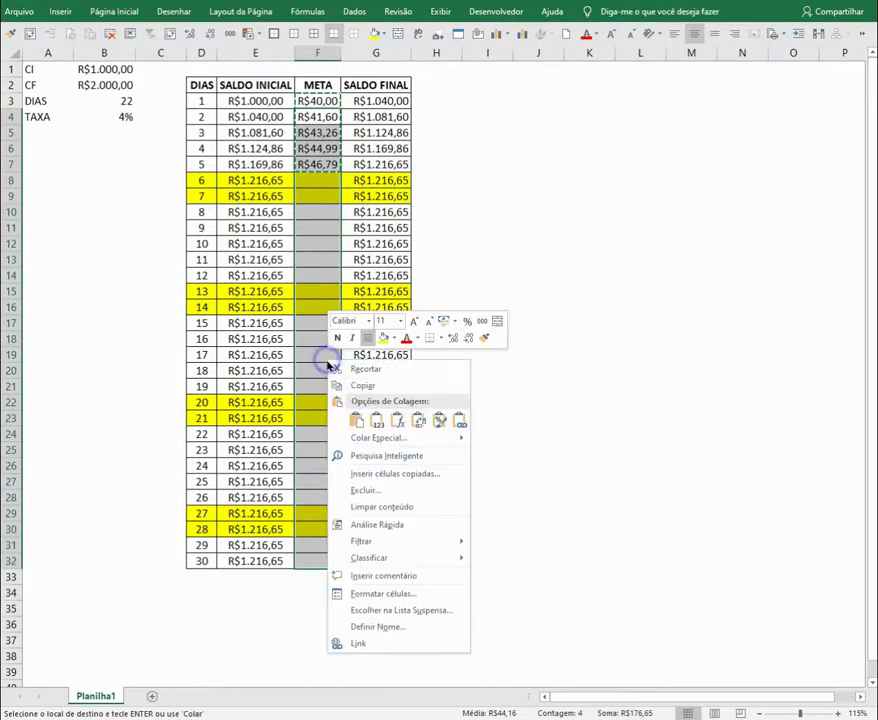
{"action": "left_click", "coordinate": [397, 420]}
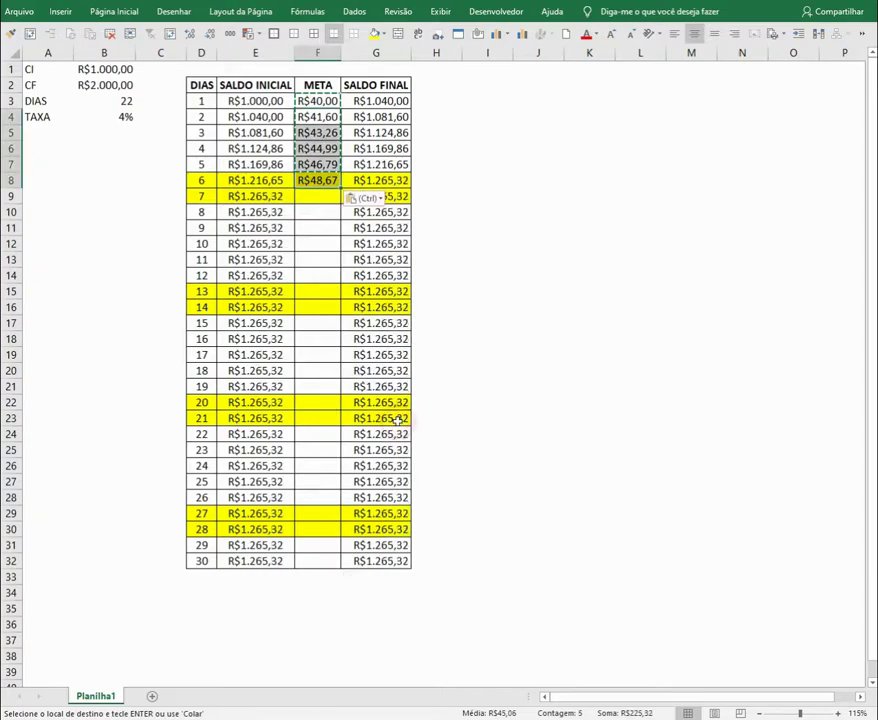
{"action": "key", "text": "ctrl+z"}
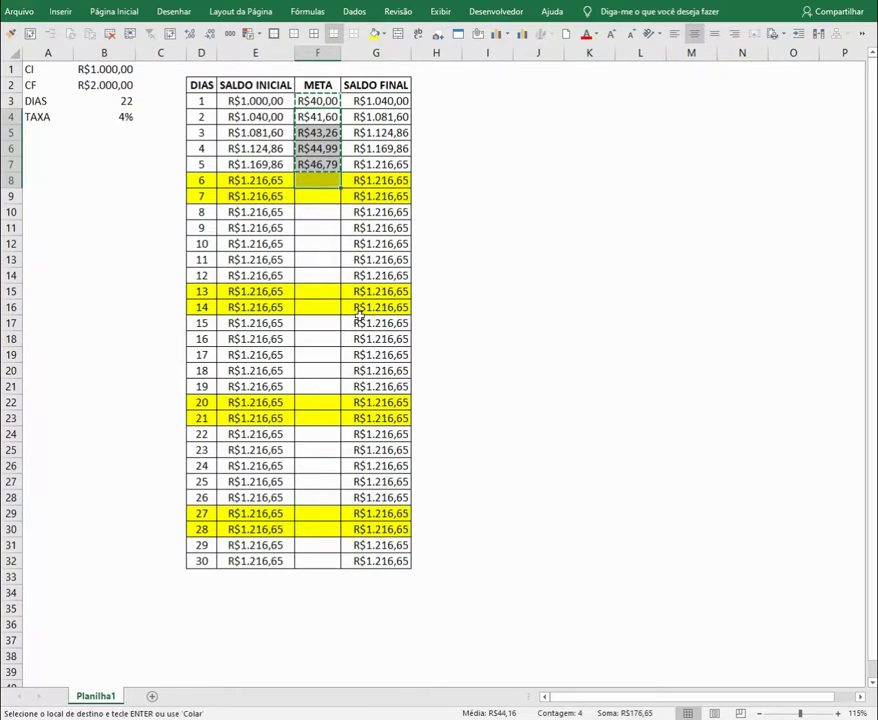
Paste only the copied META formulas from F7 downward, into cells F7:F11 for days 5 to 9
{"action": "key", "text": "shift+Down"}
{"action": "key", "text": "shift+Down"}
{"action": "key", "text": "shift+Down"}
{"action": "key", "text": "shift+Down"}
{"action": "key", "text": "shift+Down"}
{"action": "key", "text": "shift+Down"}
{"action": "key", "text": "shift+Down"}
{"action": "key", "text": "shift+Down"}
{"action": "key", "text": "shift+Down"}
{"action": "key", "text": "shift+Down"}
{"action": "key", "text": "shift+Down"}
{"action": "key", "text": "shift+Down"}
{"action": "key", "text": "shift+Down"}
{"action": "key", "text": "shift+Down"}
{"action": "key", "text": "shift+Down"}
{"action": "key", "text": "shift+Down"}
{"action": "key", "text": "shift+Down"}
{"action": "key", "text": "shift+Down"}
{"action": "key", "text": "shift+Down"}
{"action": "key", "text": "shift+Down"}
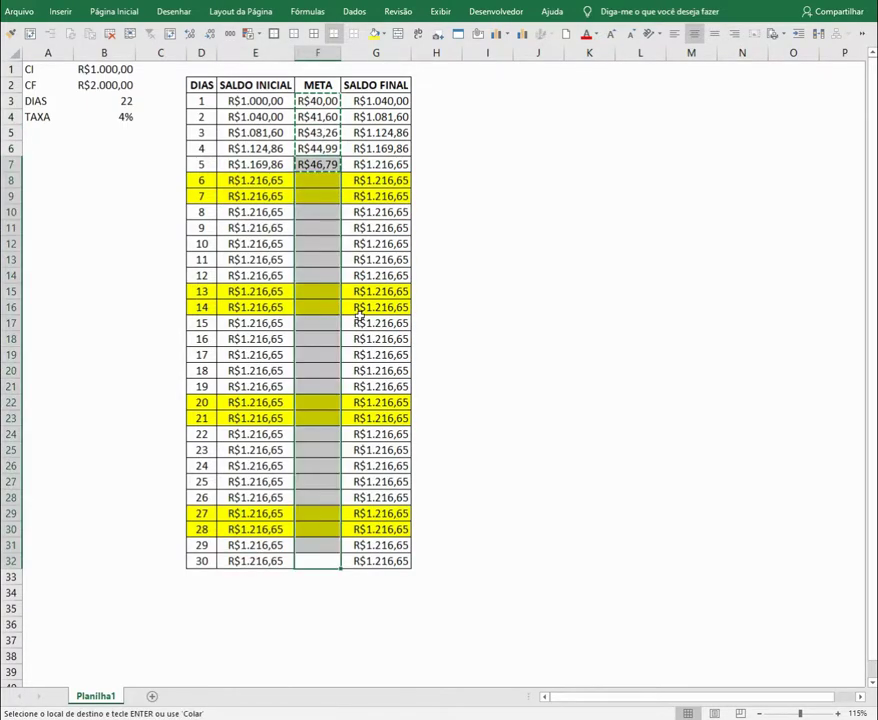
{"action": "key", "text": "ctrl+alt+v"}
{"action": "key", "text": "f"}
{"action": "key", "text": "Return"}
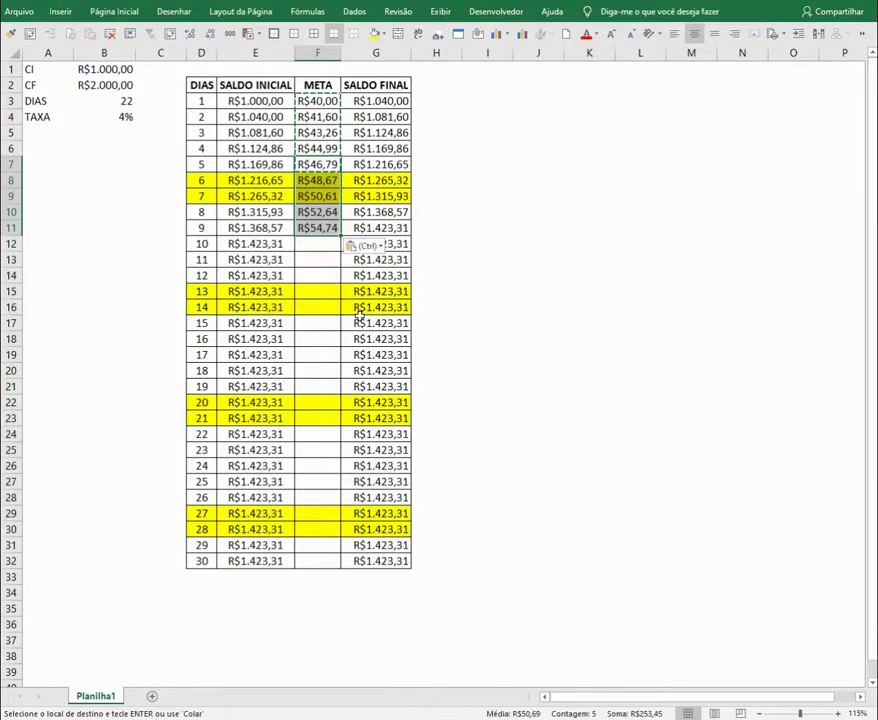
Copy the META formula from F11 into F12:F32 as formulas only, and fit column F's width to its contents
{"action": "left_click", "coordinate": [330, 226]}
{"action": "key", "text": "ctrl+c"}
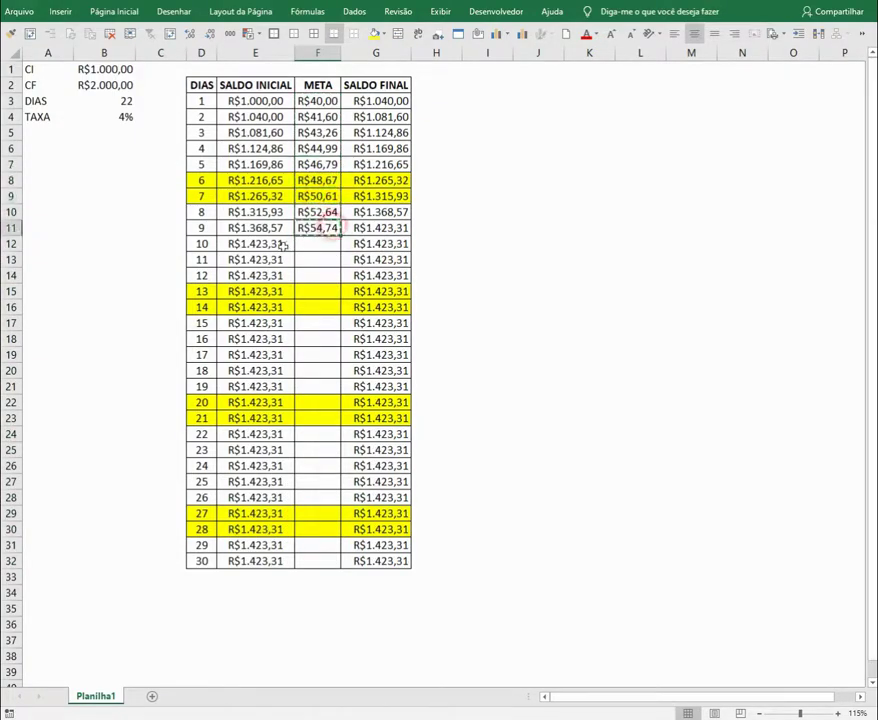
{"action": "left_click_drag", "start_coordinate": [317, 565], "coordinate": [327, 244]}
{"action": "key", "text": "ctrl+alt+v"}
{"action": "key", "text": "f"}
{"action": "key", "text": "Return"}
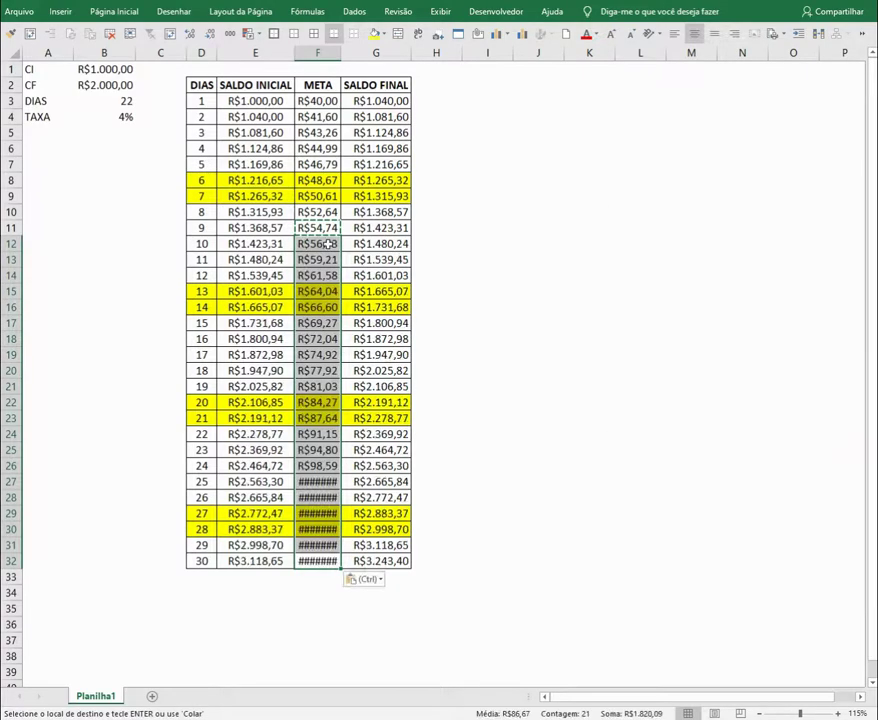
{"action": "left_click", "coordinate": [372, 369]}
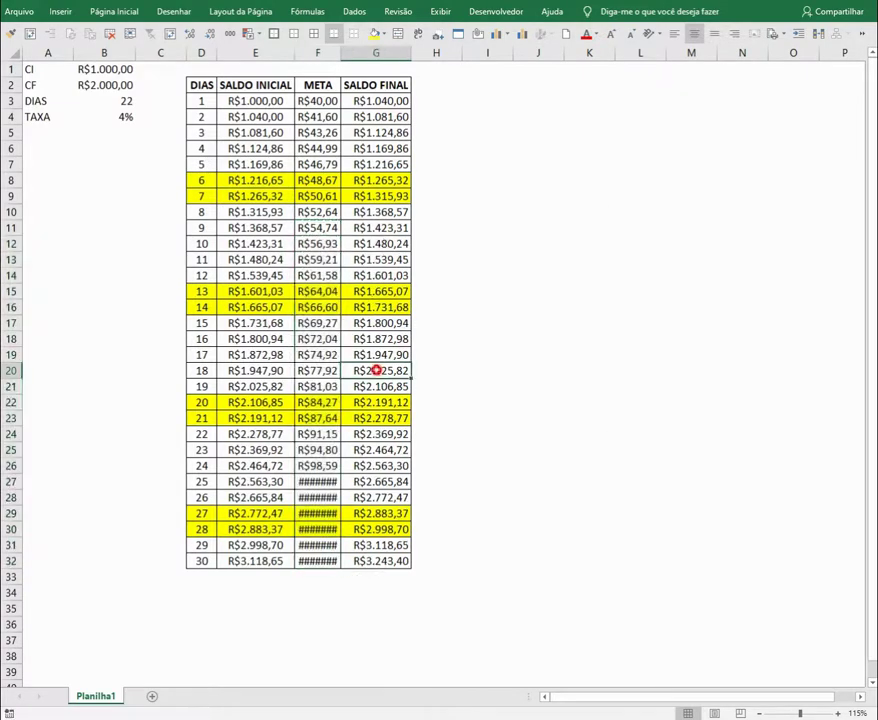
{"action": "double_click", "coordinate": [340, 52]}
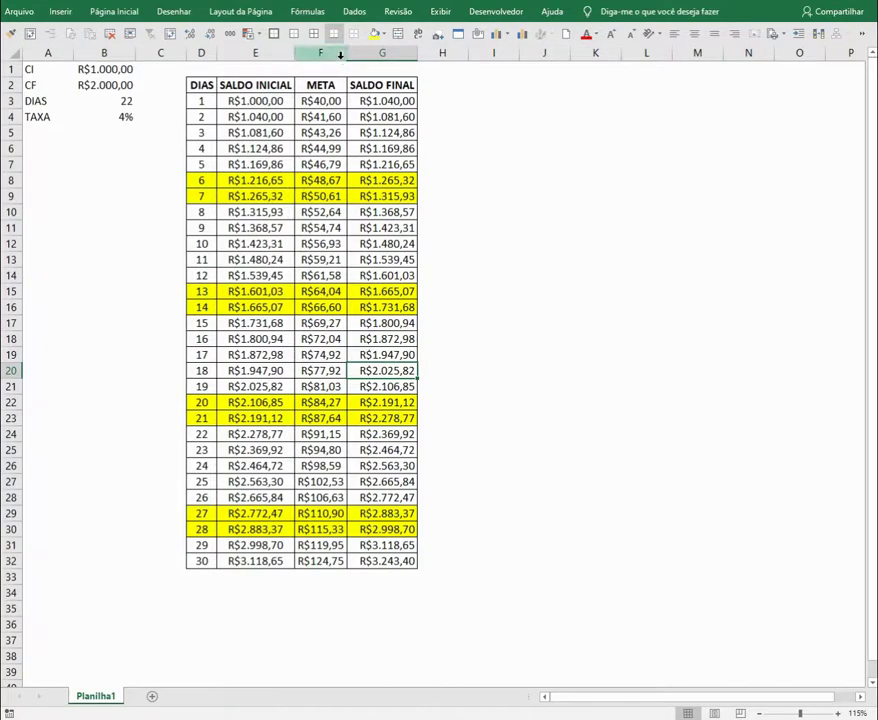
Compare day 30's SALDO FINAL with the CF target, and set TAXA in B4 to 3%
{"action": "left_click", "coordinate": [124, 130]}
{"action": "left_click", "coordinate": [122, 116]}
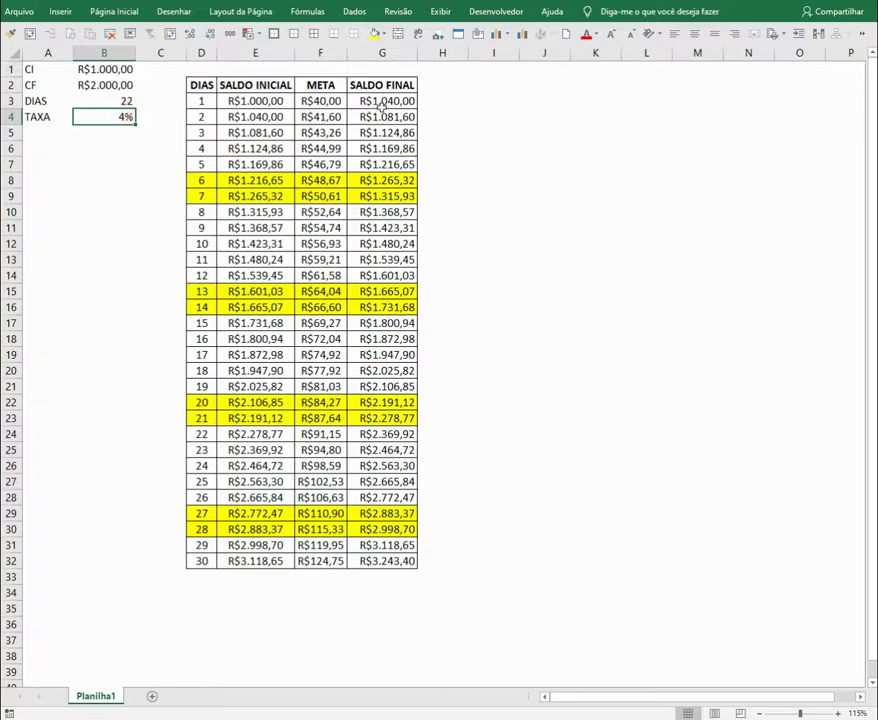
{"action": "left_click", "coordinate": [390, 560]}
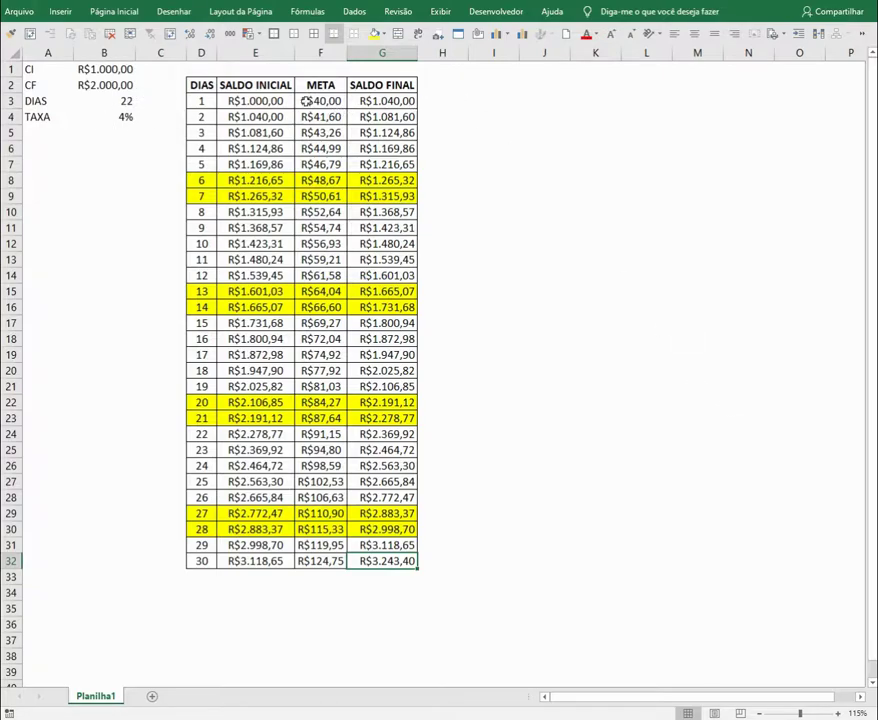
{"action": "left_click", "coordinate": [90, 84]}
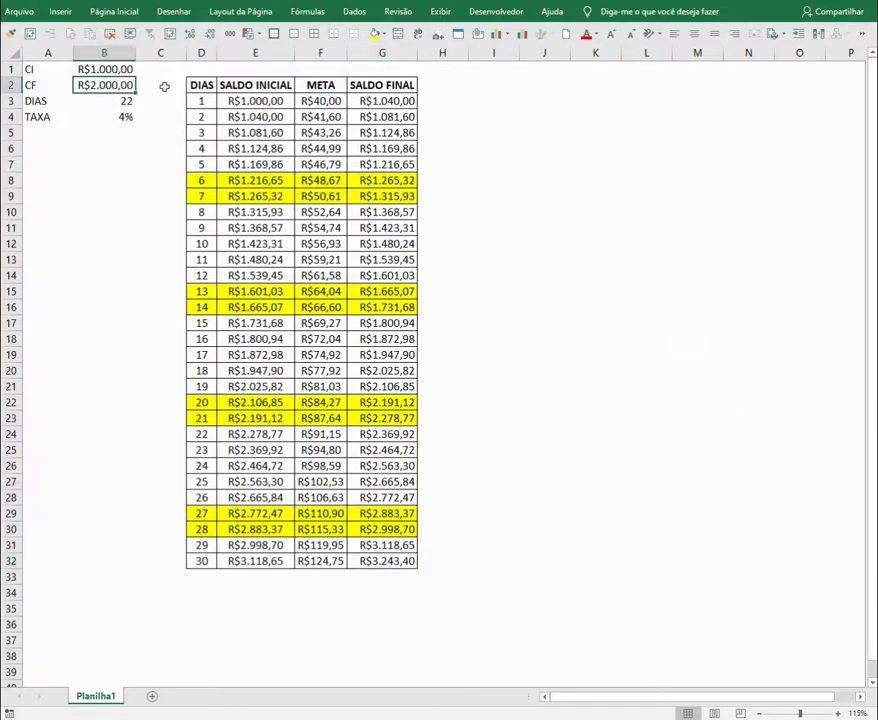
{"action": "left_click", "coordinate": [123, 116]}
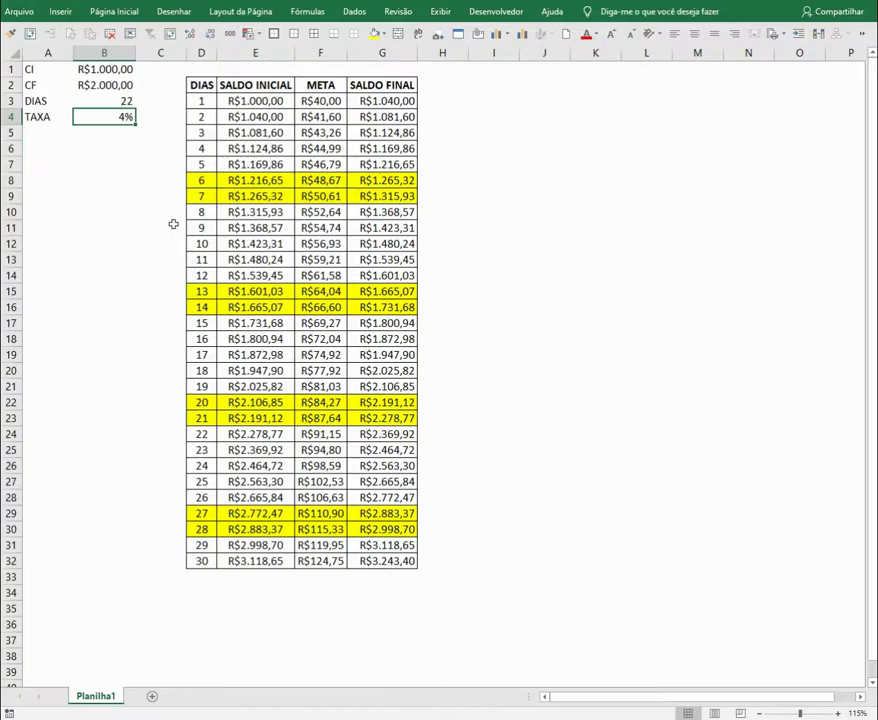
{"action": "type", "text": "3%"}
{"action": "key", "text": "Return"}
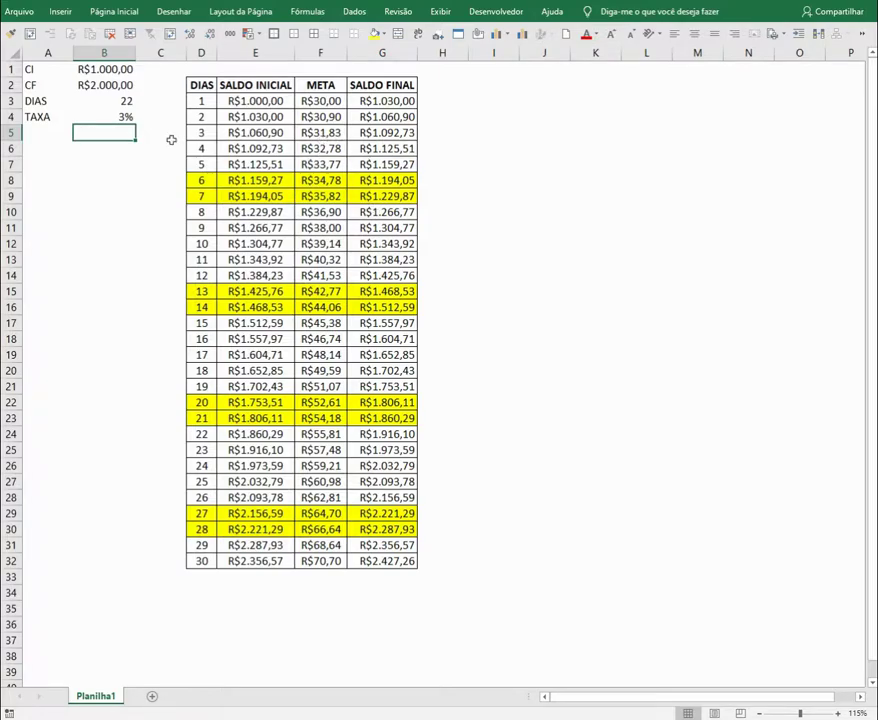
Set META to 0 for the yellow days 6 and 7, in F8 and F9
{"action": "left_click", "coordinate": [333, 180]}
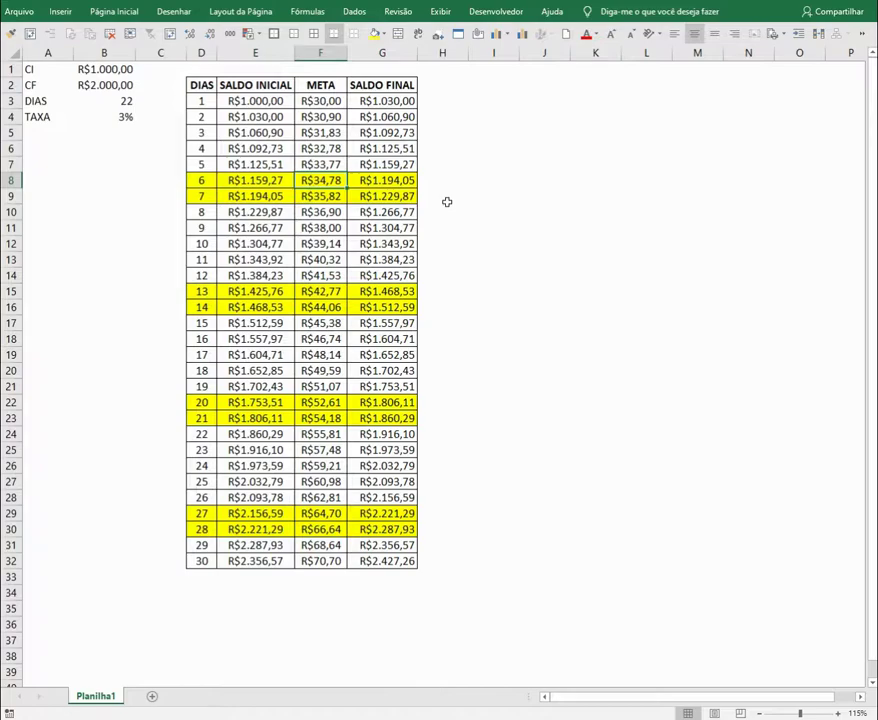
{"action": "type", "text": "0"}
{"action": "key", "text": "Return"}
{"action": "type", "text": "0"}
{"action": "key", "text": "shift+Return"}
{"action": "key", "text": "shift+Down"}
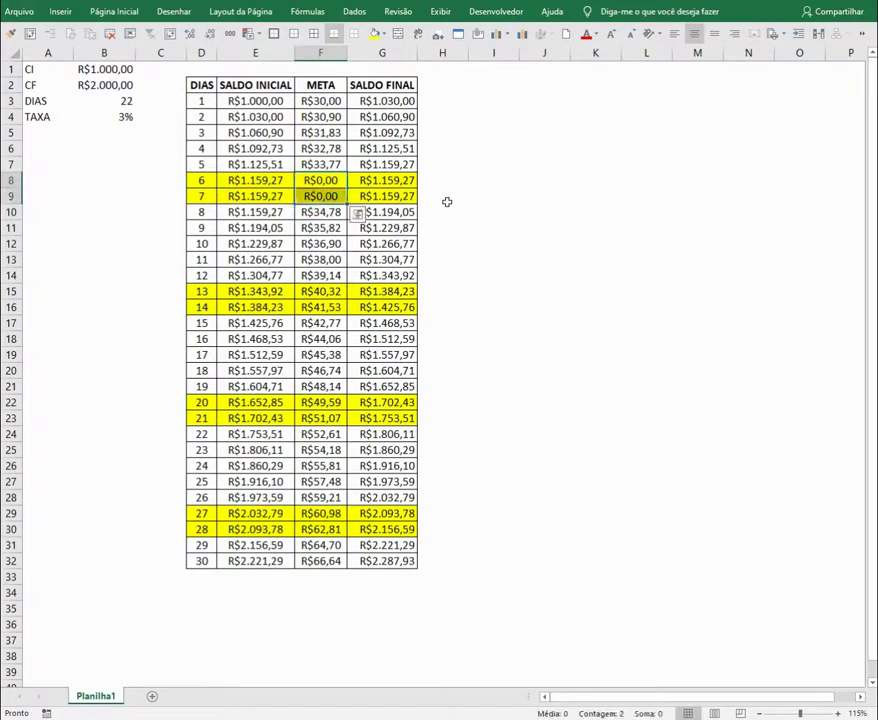
Copy the zero META values from F8:F9 to the other yellow day pairs, starting at F15, F22 and F29
{"action": "key", "text": "ctrl+c"}
{"action": "left_click", "coordinate": [318, 290]}
{"action": "key", "text": "ctrl+v"}
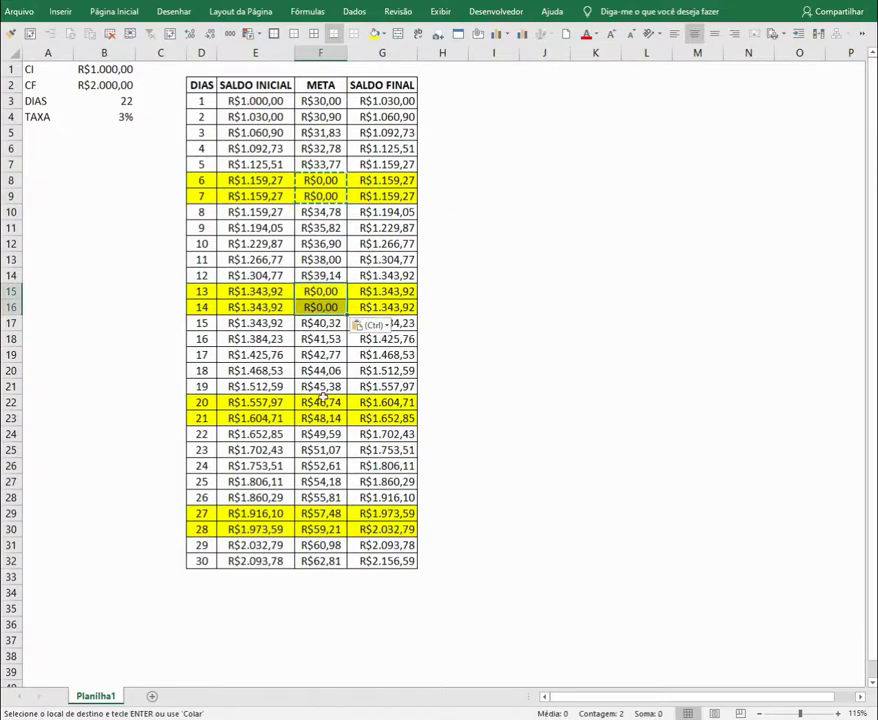
{"action": "left_click", "coordinate": [321, 402]}
{"action": "key", "text": "ctrl+v"}
{"action": "left_click", "coordinate": [325, 512]}
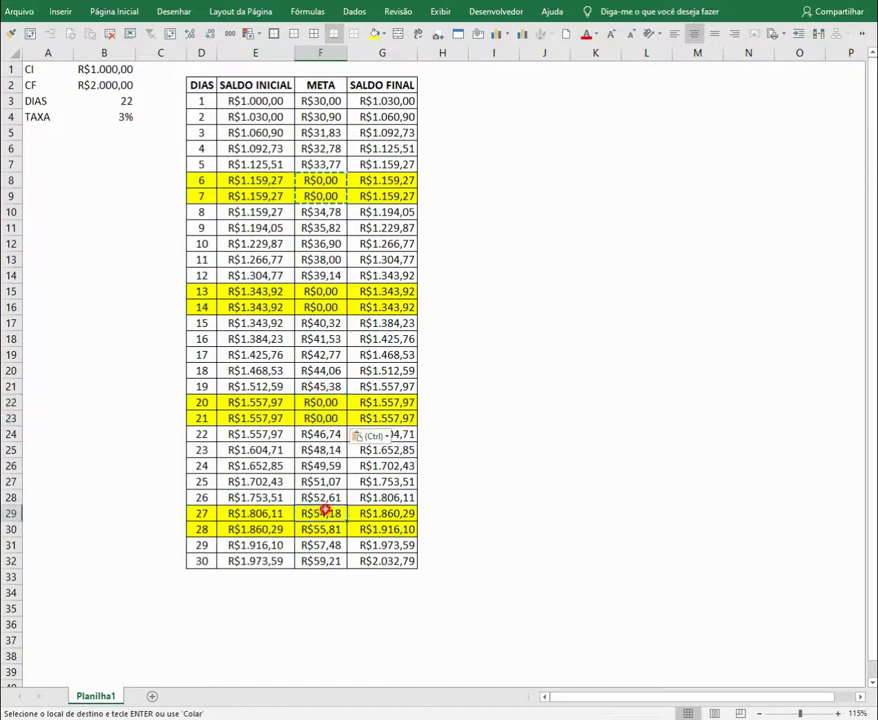
{"action": "key", "text": "ctrl+v"}
{"action": "left_click", "coordinate": [535, 319]}
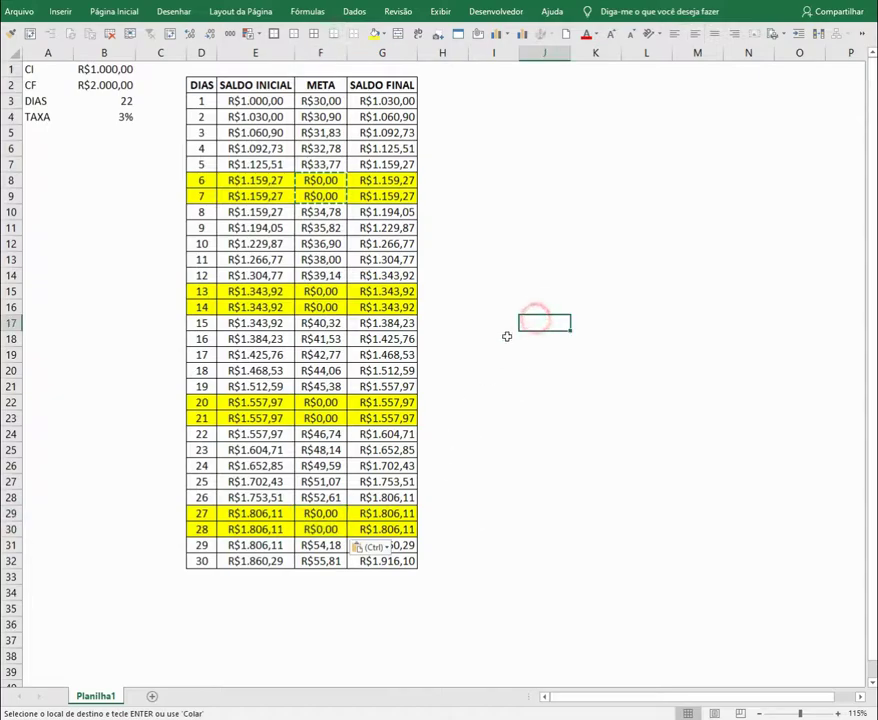
Review the META cells of the yellow days and day 30's SALDO FINAL
{"action": "left_click", "coordinate": [322, 117]}
{"action": "key", "text": "Escape"}
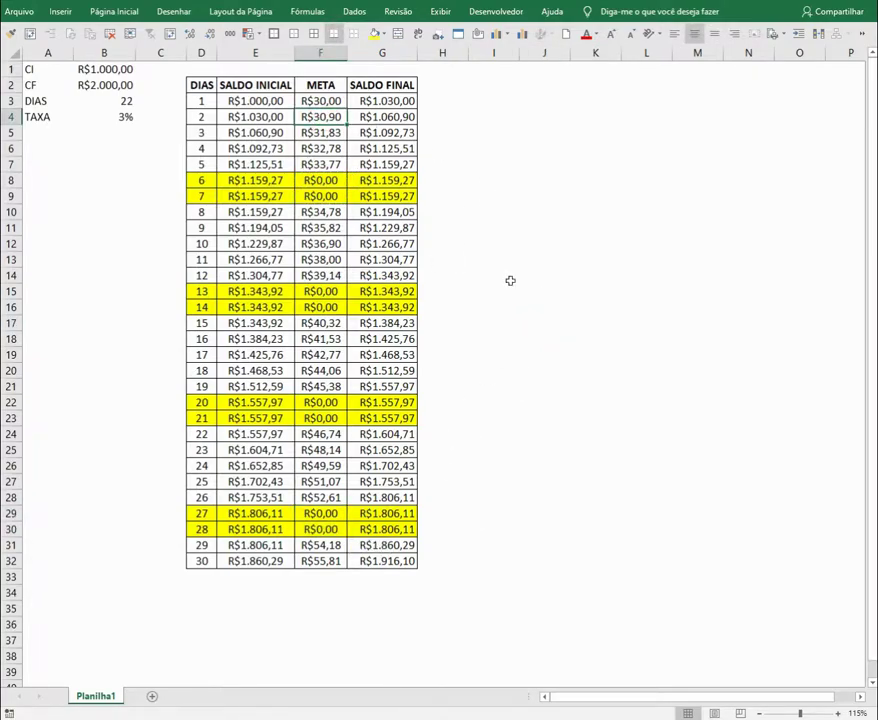
{"action": "left_click", "coordinate": [505, 146]}
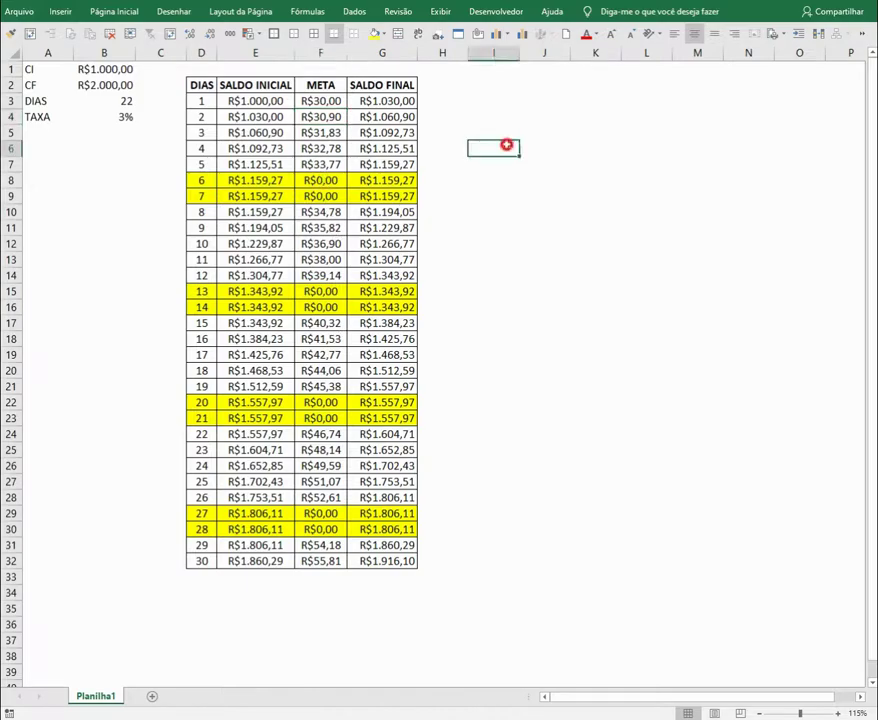
{"action": "left_click", "coordinate": [331, 180]}
{"action": "left_click_drag", "start_coordinate": [335, 205], "coordinate": [333, 213]}
{"action": "left_click_drag", "start_coordinate": [322, 291], "coordinate": [335, 307]}
{"action": "left_click", "coordinate": [531, 311]}
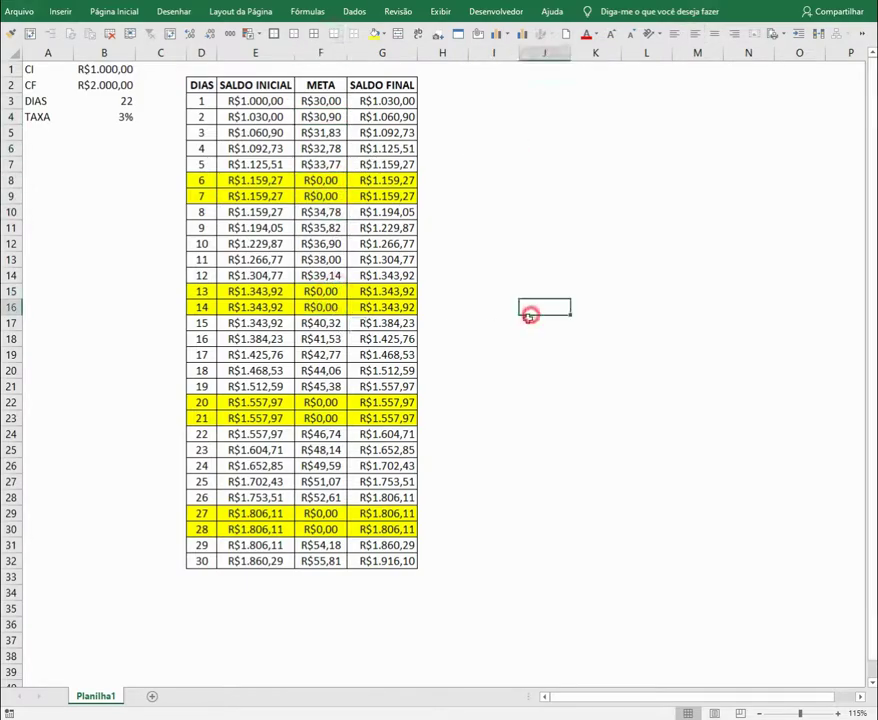
{"action": "left_click_drag", "start_coordinate": [345, 400], "coordinate": [325, 416]}
{"action": "left_click", "coordinate": [583, 433]}
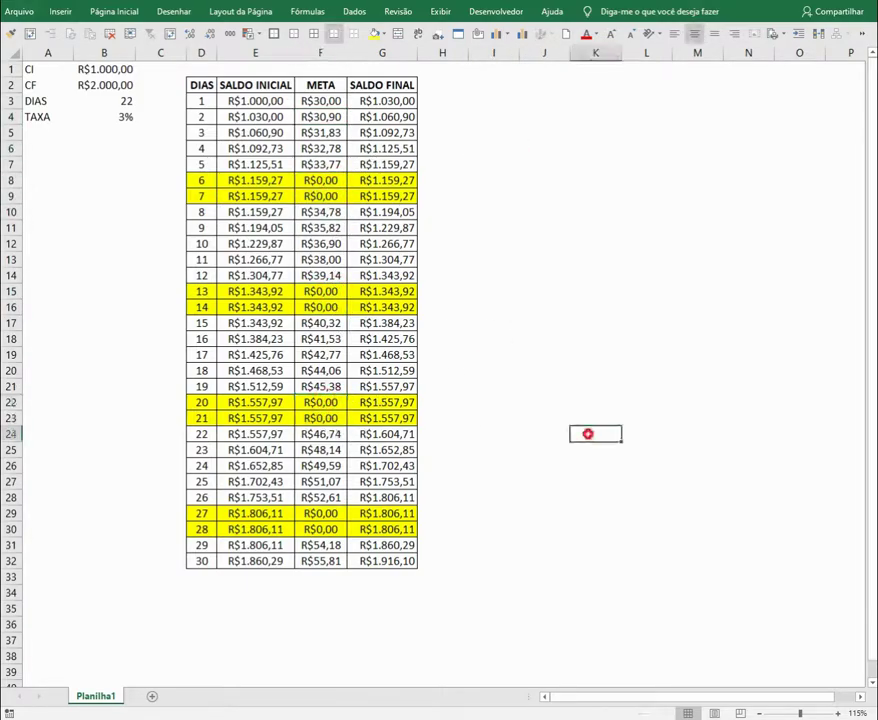
{"action": "left_click", "coordinate": [408, 561]}
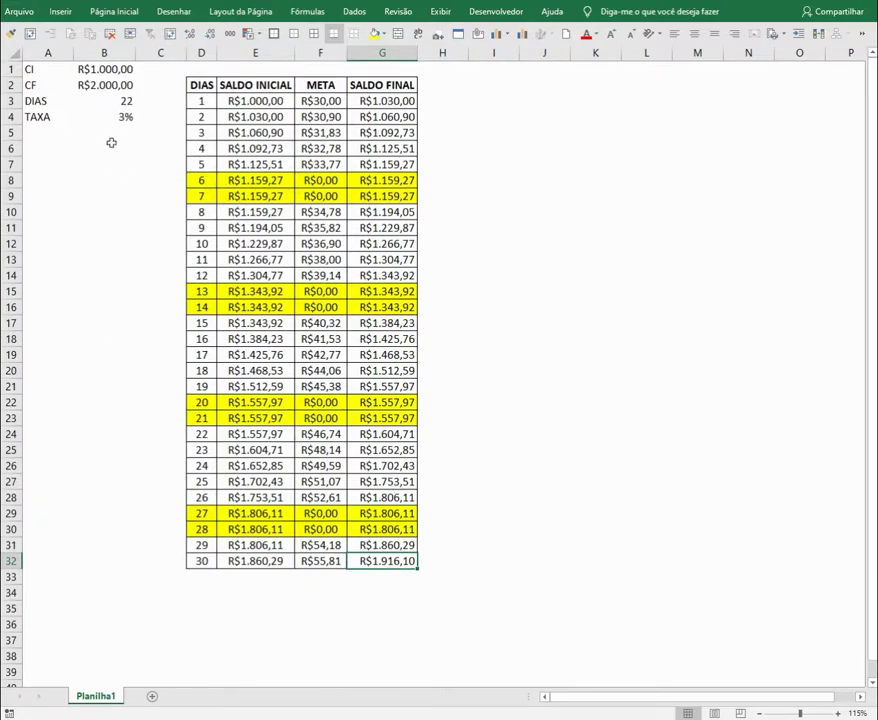
Try TAXA at 4%, set it back to 3%, and check day 30's SALDO FINAL
{"action": "left_click", "coordinate": [118, 116]}
{"action": "type", "text": "4"}
{"action": "key", "text": "Return"}
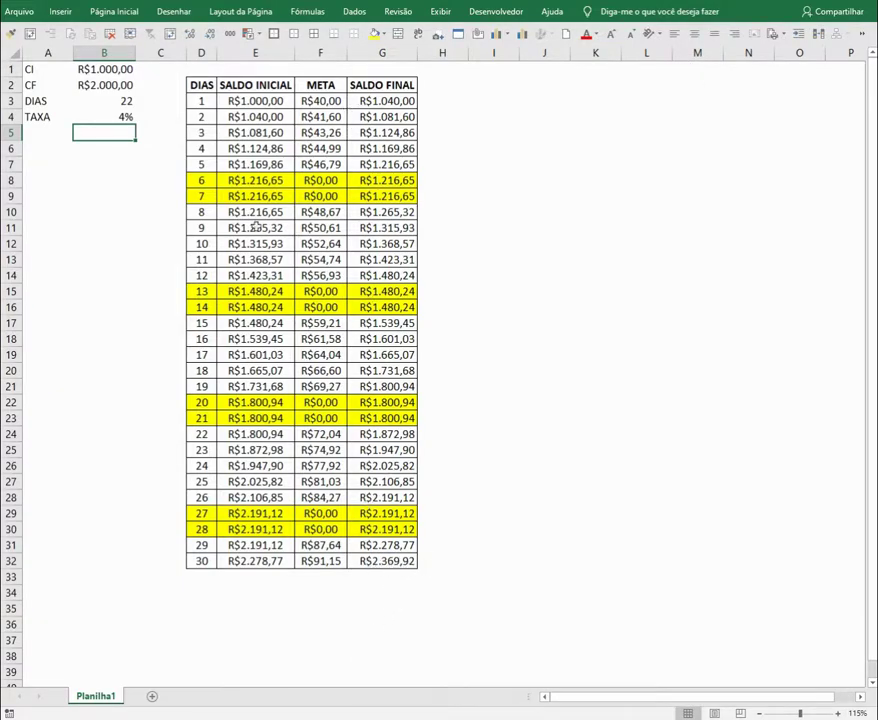
{"action": "left_click", "coordinate": [125, 117]}
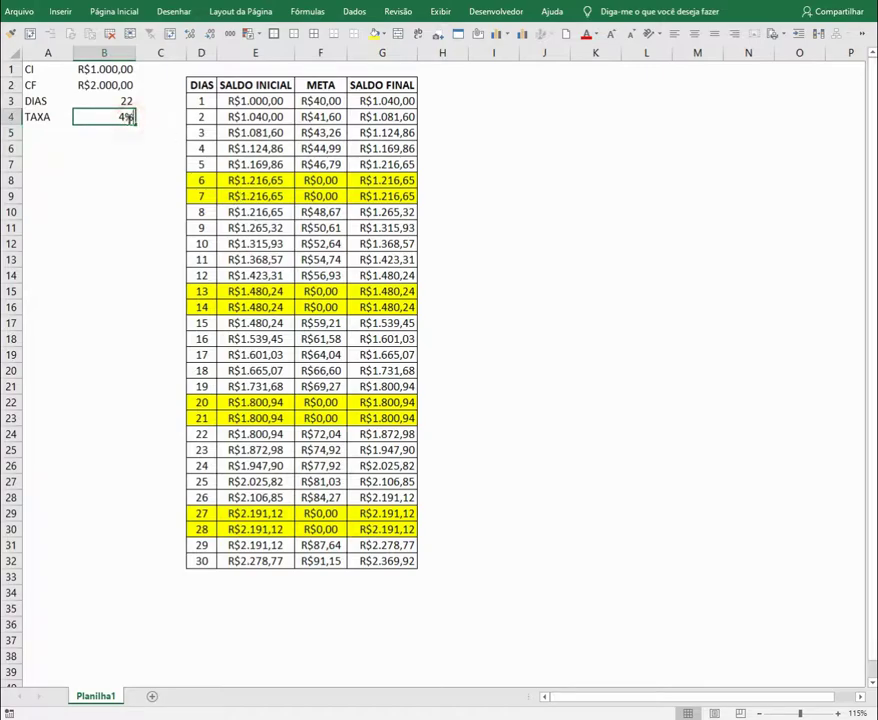
{"action": "type", "text": "3"}
{"action": "key", "text": "Return"}
{"action": "left_click", "coordinate": [384, 561]}
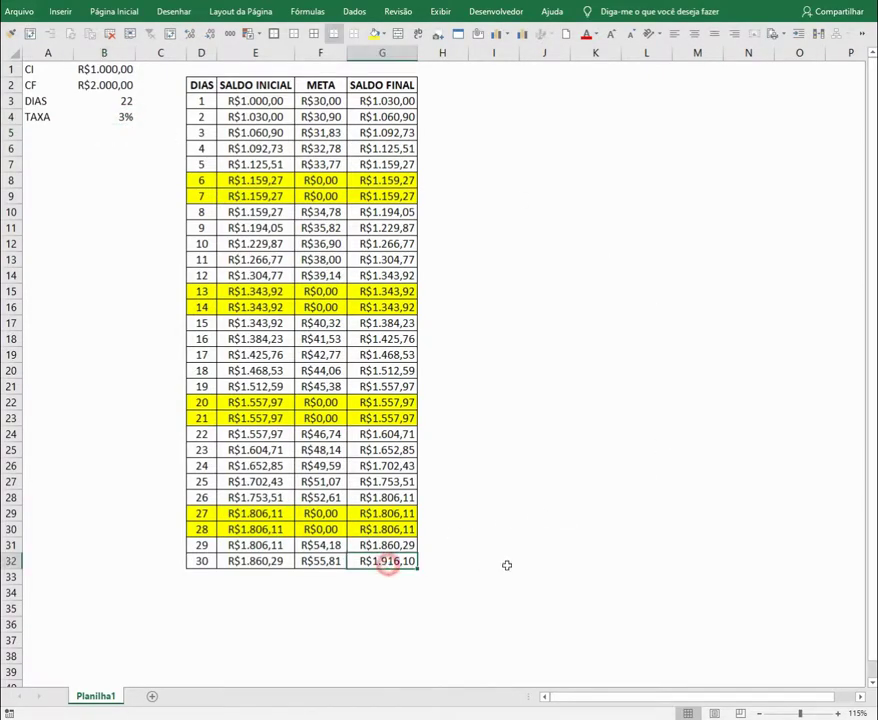
Set TAXA in B4 to 3,5% and display it with two decimal places
{"action": "double_click", "coordinate": [116, 115]}
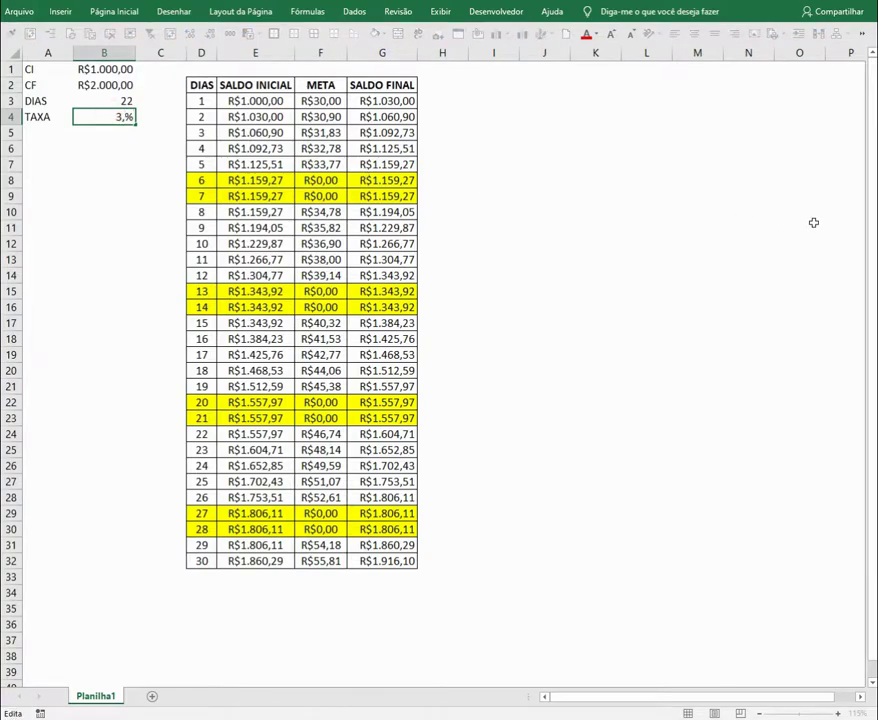
{"action": "type", "text": ",5"}
{"action": "key", "text": "Return"}
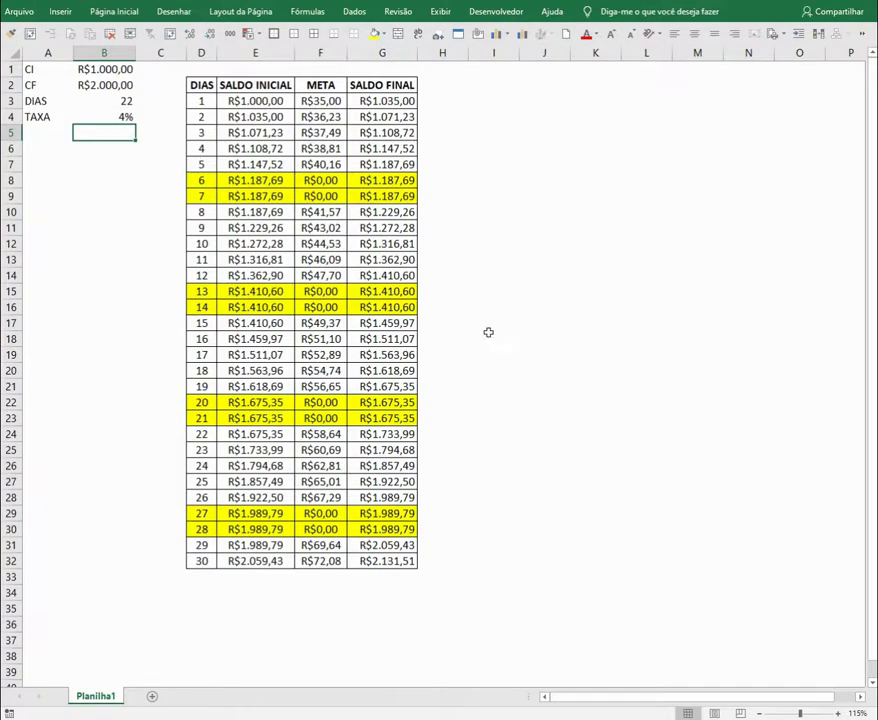
{"action": "left_click", "coordinate": [111, 119]}
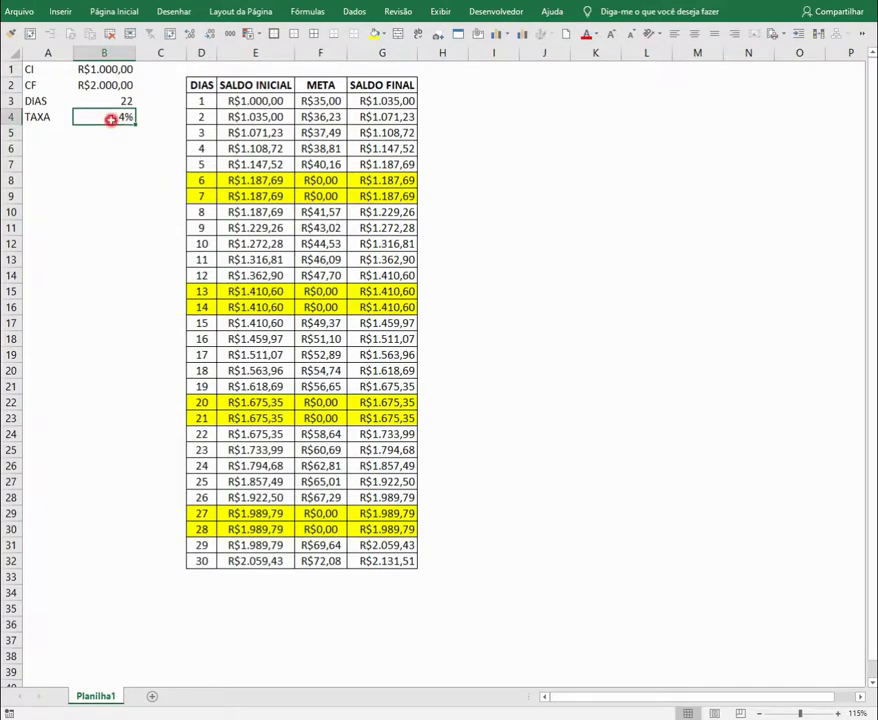
{"action": "left_click", "coordinate": [190, 35]}
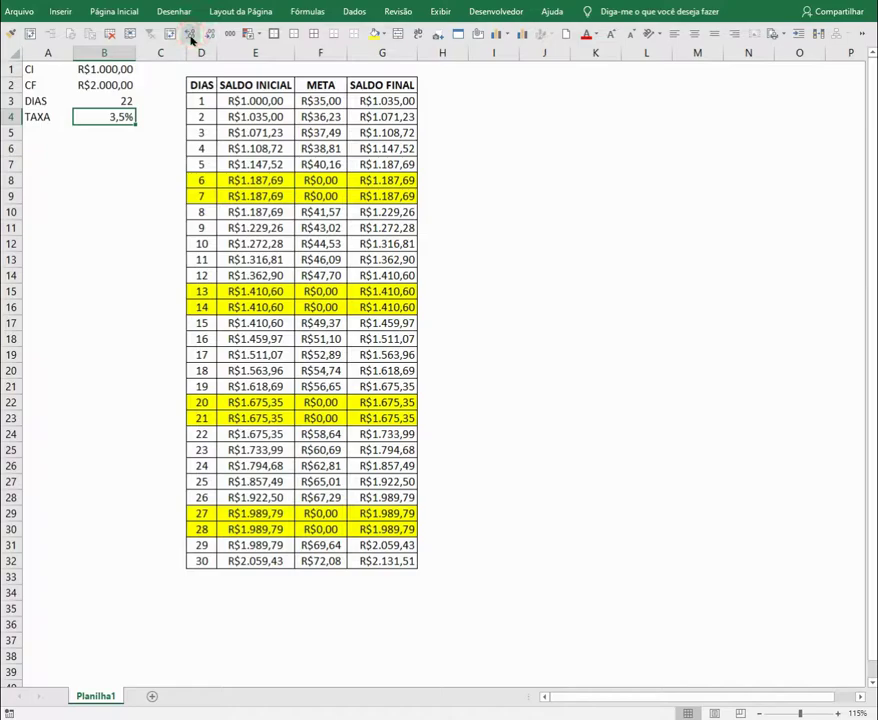
{"action": "left_click", "coordinate": [190, 35]}
{"action": "left_click", "coordinate": [545, 354]}
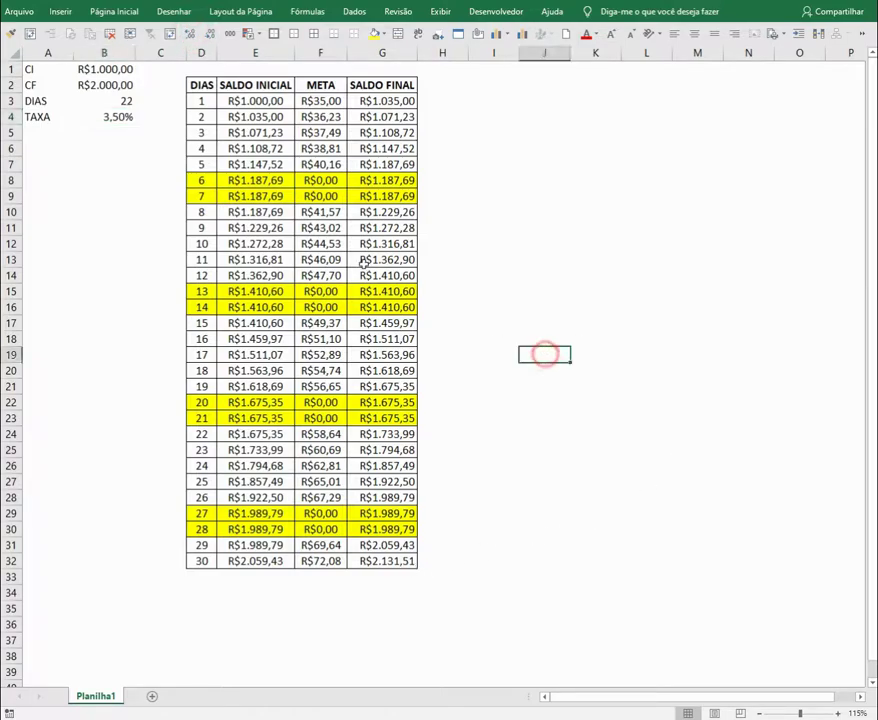
Try TAXA at 3,3%, and lower it to 3,2% to bring the final balance closer to CF
{"action": "left_click", "coordinate": [122, 115]}
{"action": "key", "text": "F2"}
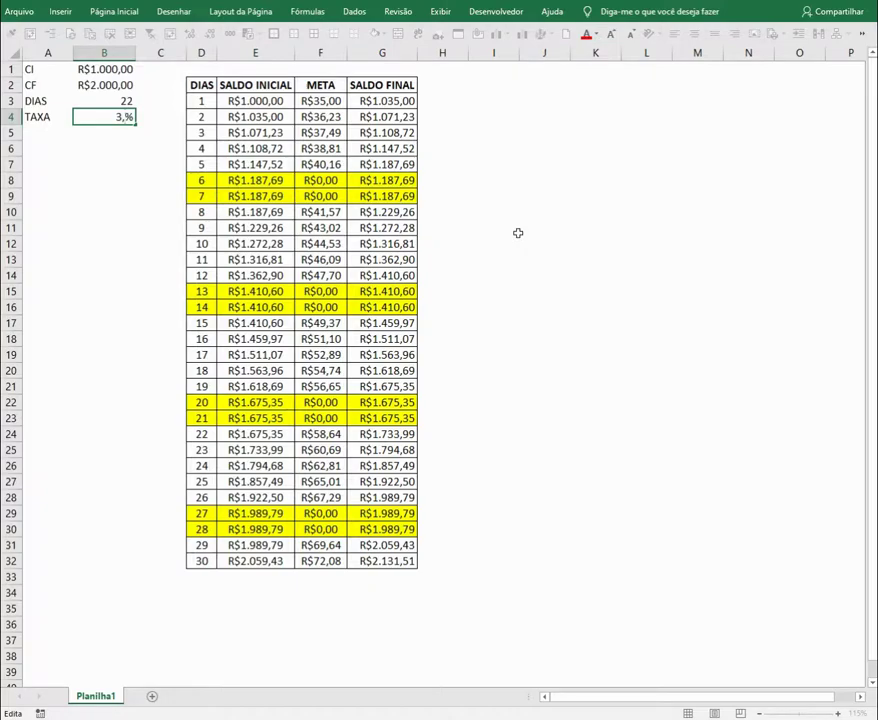
{"action": "key", "text": "Return"}
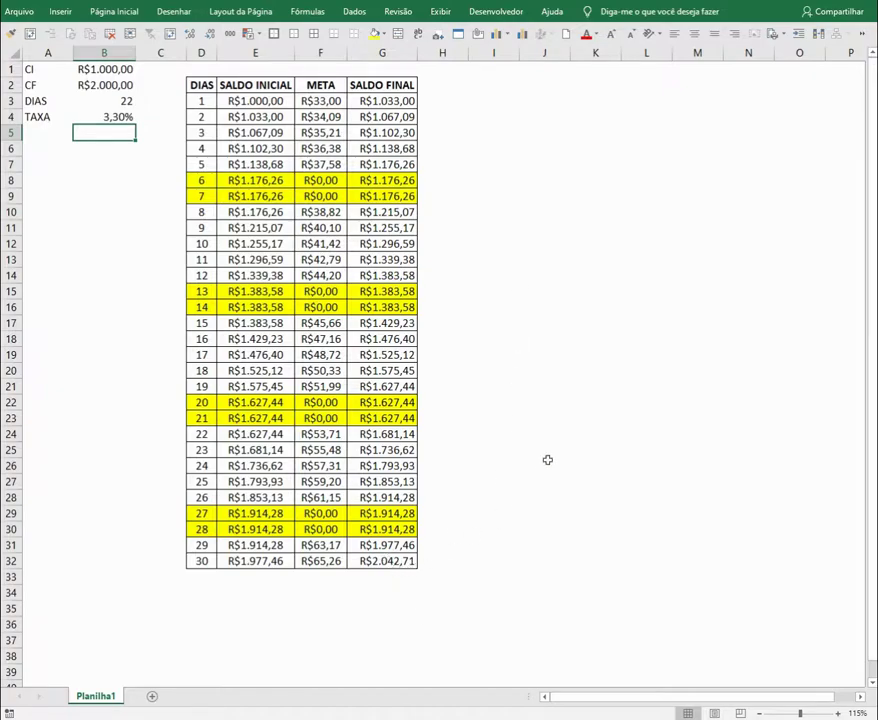
{"action": "left_click", "coordinate": [123, 116]}
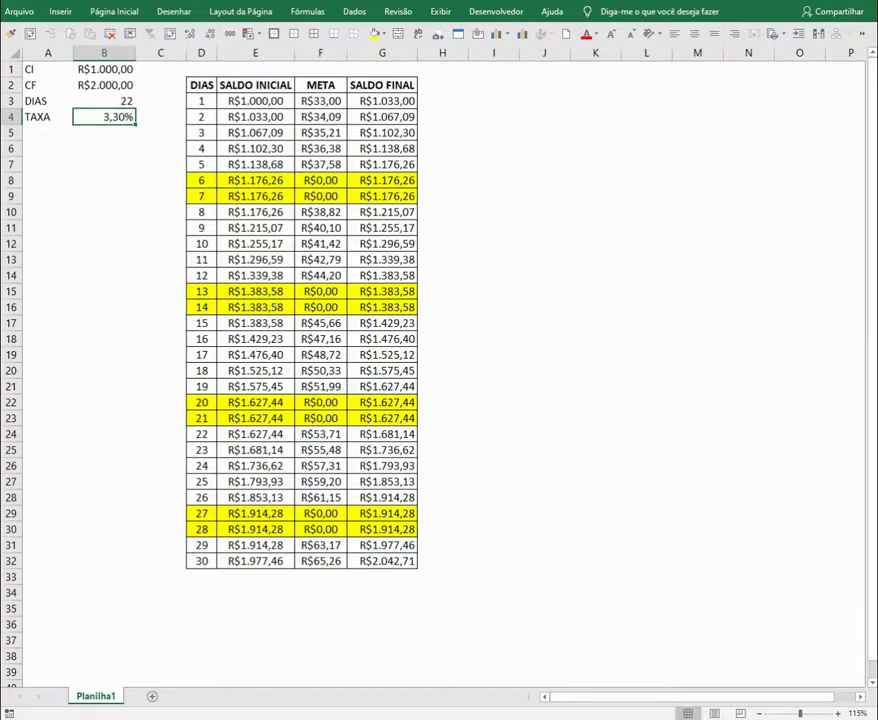
{"action": "key", "text": "F2"}
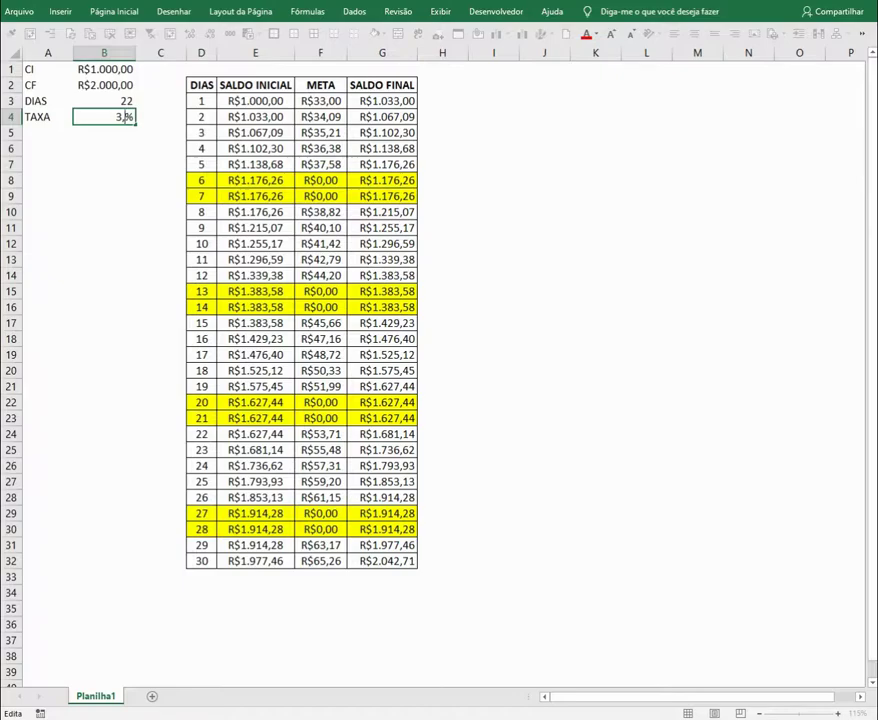
{"action": "type", "text": "2"}
{"action": "key", "text": "Return"}
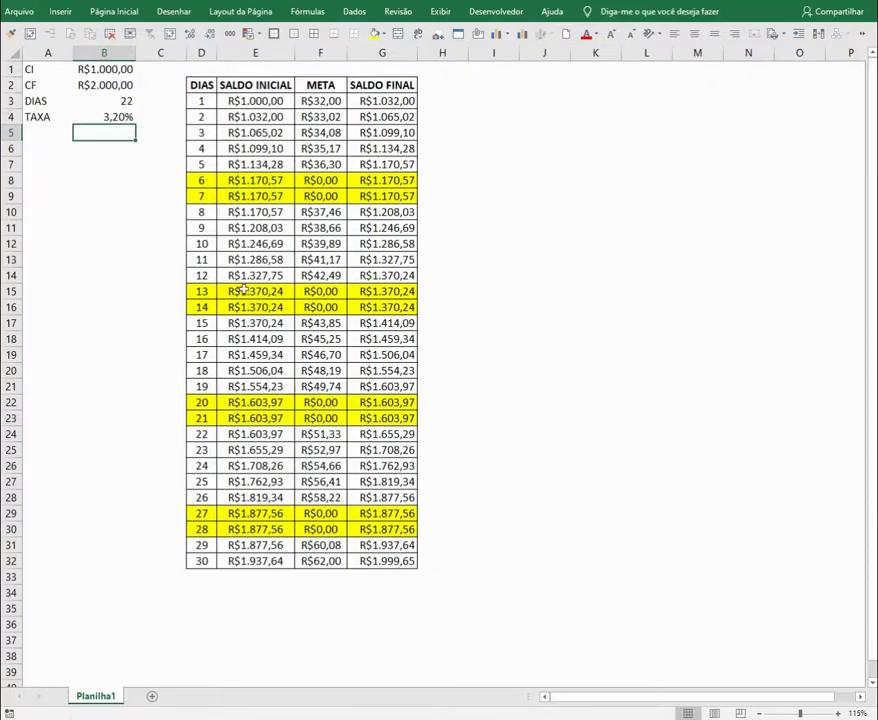
Try TAXA in B4 at 3,21%, and change it to 3,202% to bring day 30's SALDO FINAL closer to CF
{"action": "key", "text": "Up"}
{"action": "key", "text": "F2"}
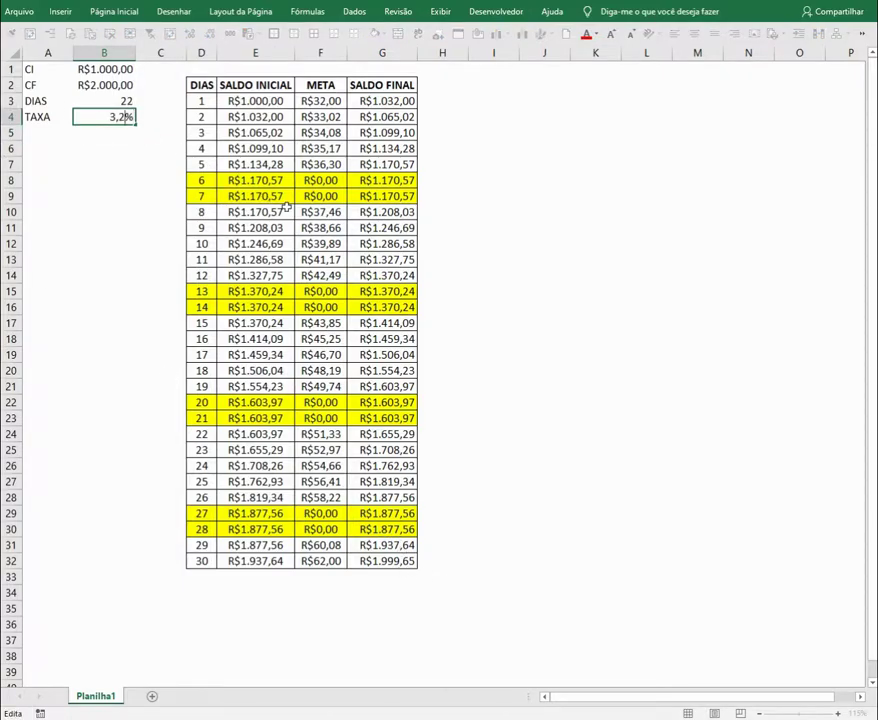
{"action": "type", "text": "1"}
{"action": "key", "text": "Return"}
{"action": "key", "text": "Up"}
{"action": "key", "text": "F2"}
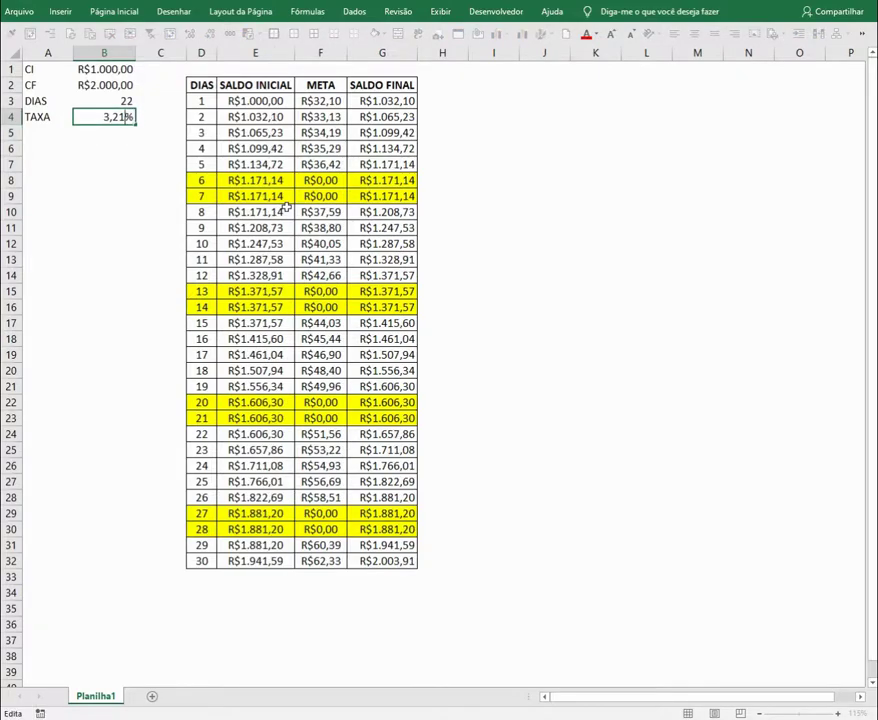
{"action": "type", "text": "02"}
{"action": "key", "text": "Return"}
{"action": "key", "text": "Up"}
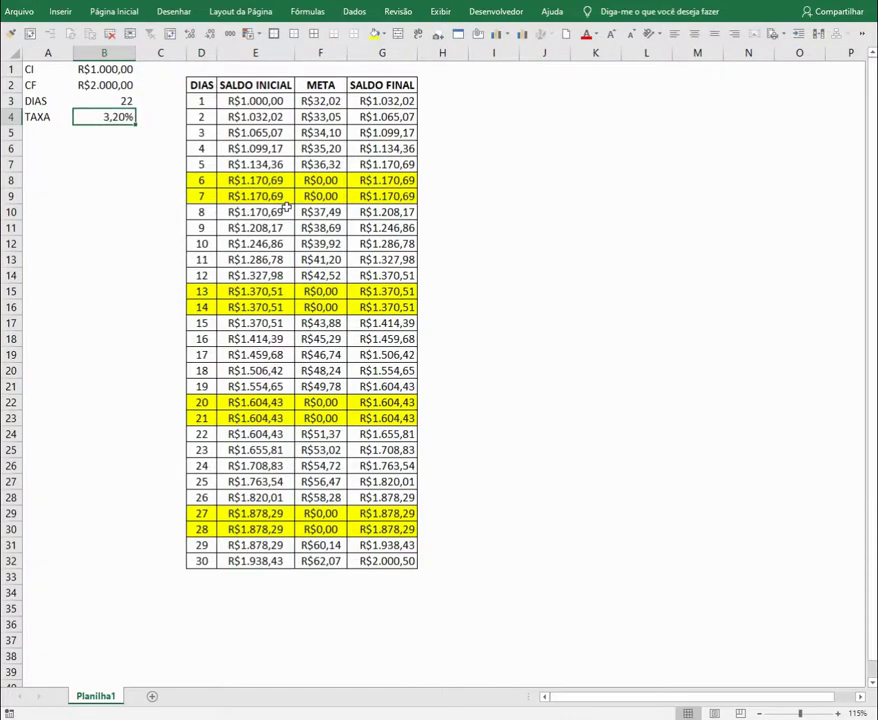
Try TAXA at 3,201%, and lower it to 3,2008%
{"action": "key", "text": "F2"}
{"action": "key", "text": "Left"}
{"action": "type", "text": "2"}
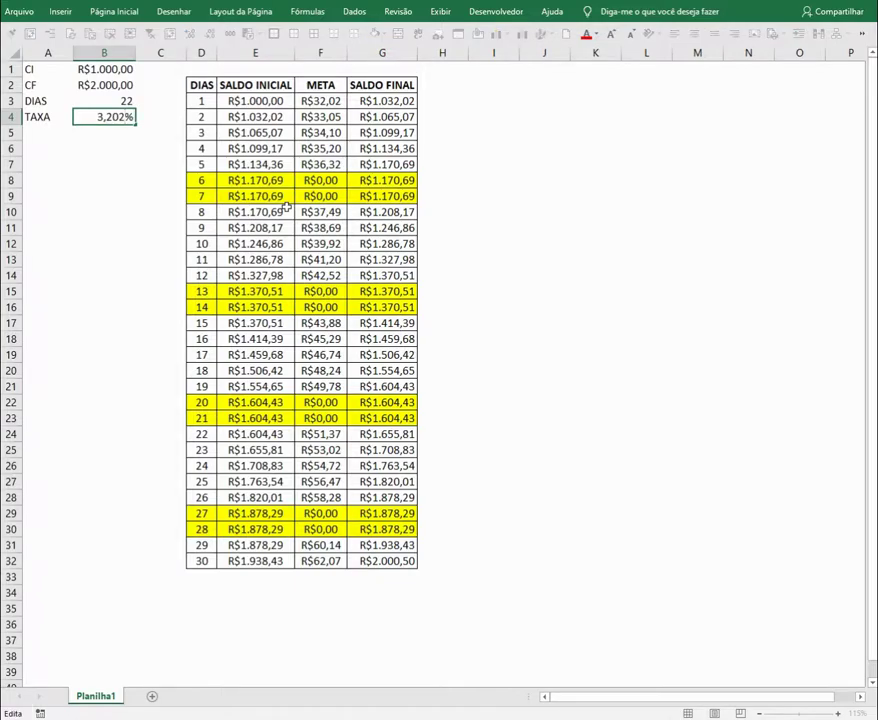
{"action": "key", "text": "Return"}
{"action": "key", "text": "Up"}
{"action": "key", "text": "F2"}
{"action": "key", "text": "Left"}
{"action": "key", "text": "BackSpace"}
{"action": "type", "text": "1"}
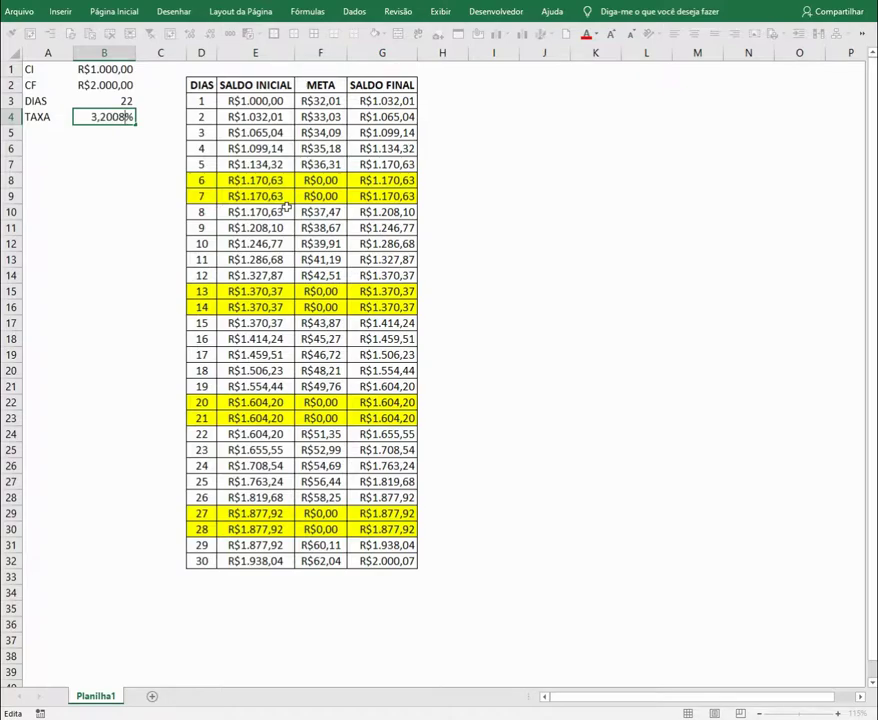
{"action": "key", "text": "Return"}
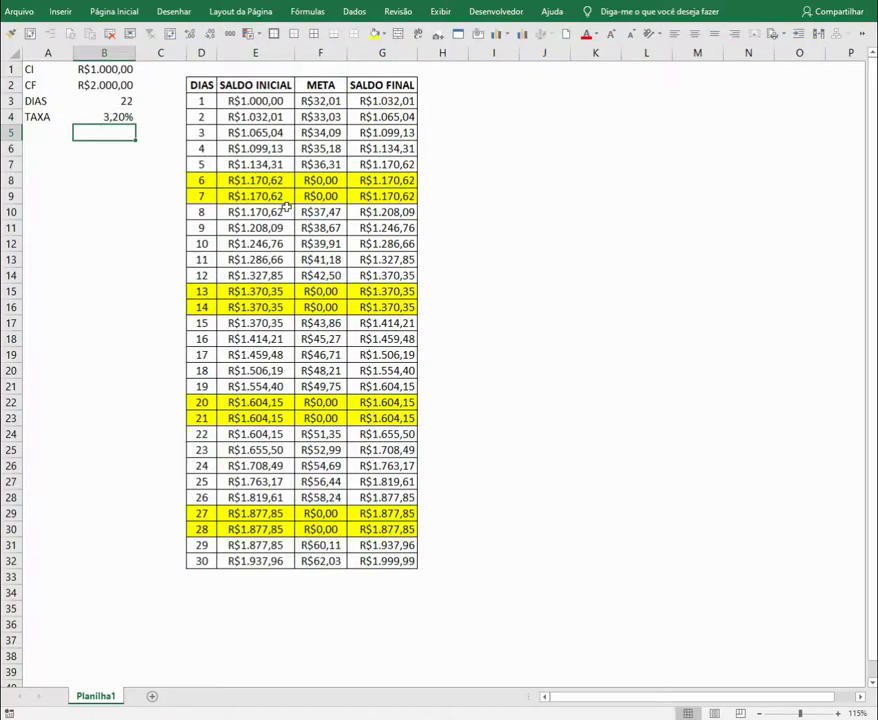
Set TAXA in B4 to 3,20082%
{"action": "key", "text": "Up"}
{"action": "key", "text": "F2"}
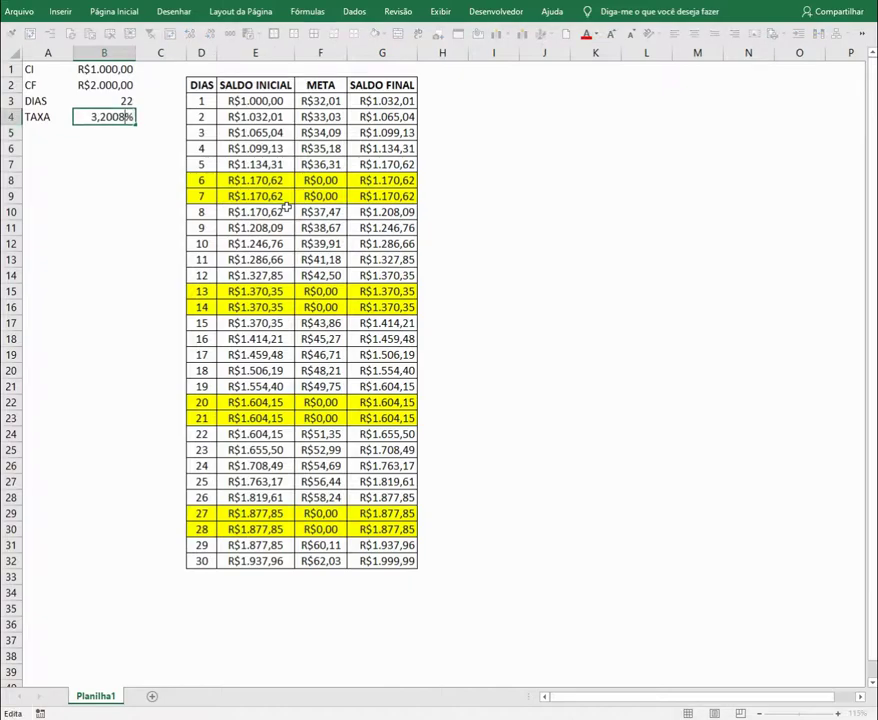
{"action": "key", "text": "Left"}
{"action": "key", "text": "BackSpace"}
{"action": "type", "text": "9"}
{"action": "key", "text": "Return"}
{"action": "key", "text": "Up"}
{"action": "key", "text": "F2"}
{"action": "key", "text": "Left"}
{"action": "key", "text": "Return"}
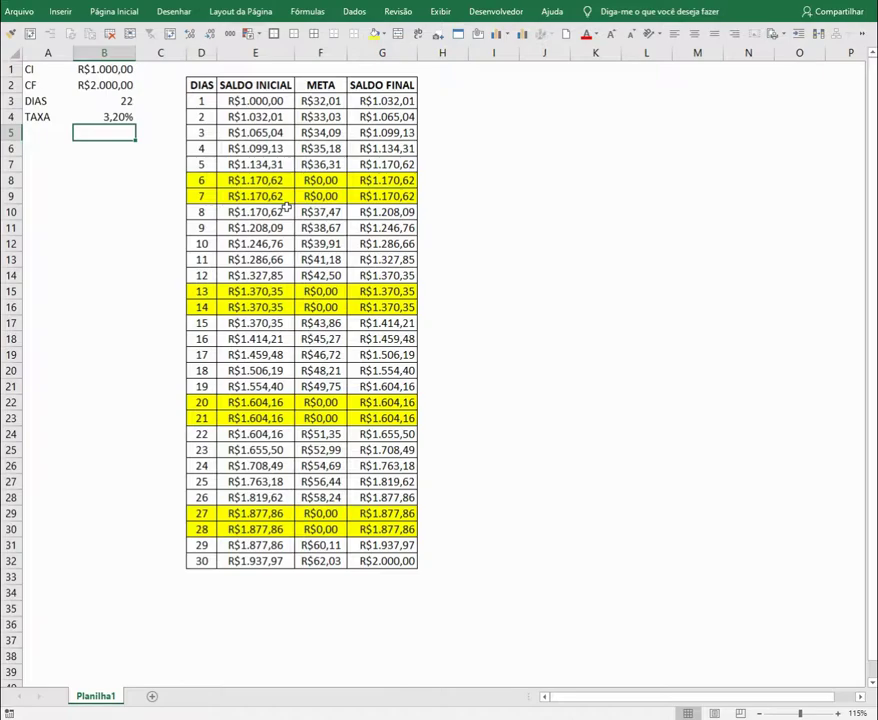
Display TAXA with five decimal places and check day 30's SALDO FINAL in G32
{"action": "left_click", "coordinate": [122, 116]}
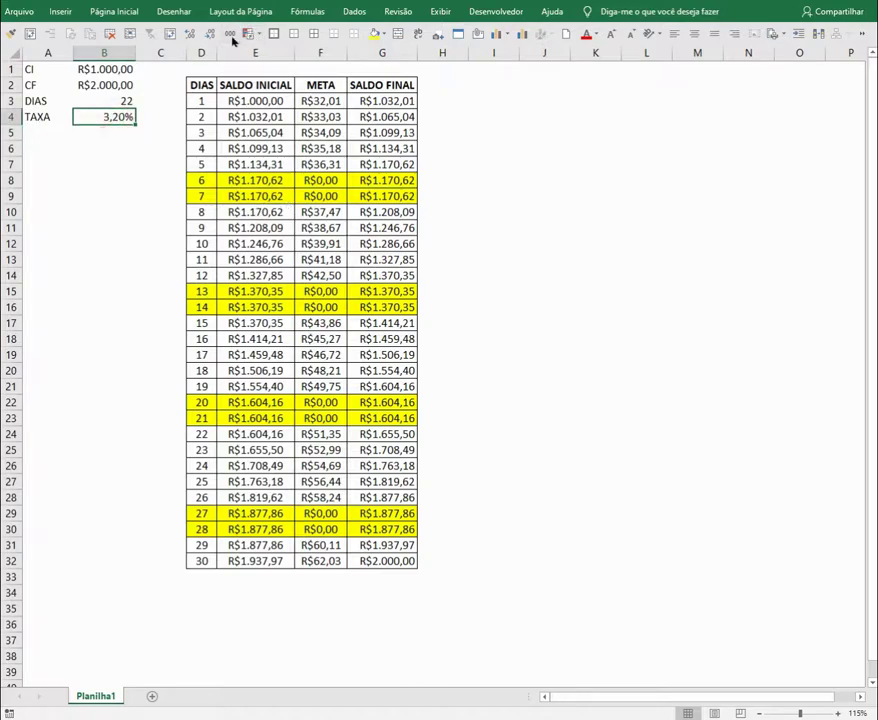
{"action": "left_click", "coordinate": [190, 33]}
{"action": "left_click", "coordinate": [190, 33]}
{"action": "left_click", "coordinate": [190, 33]}
{"action": "left_click", "coordinate": [403, 561]}
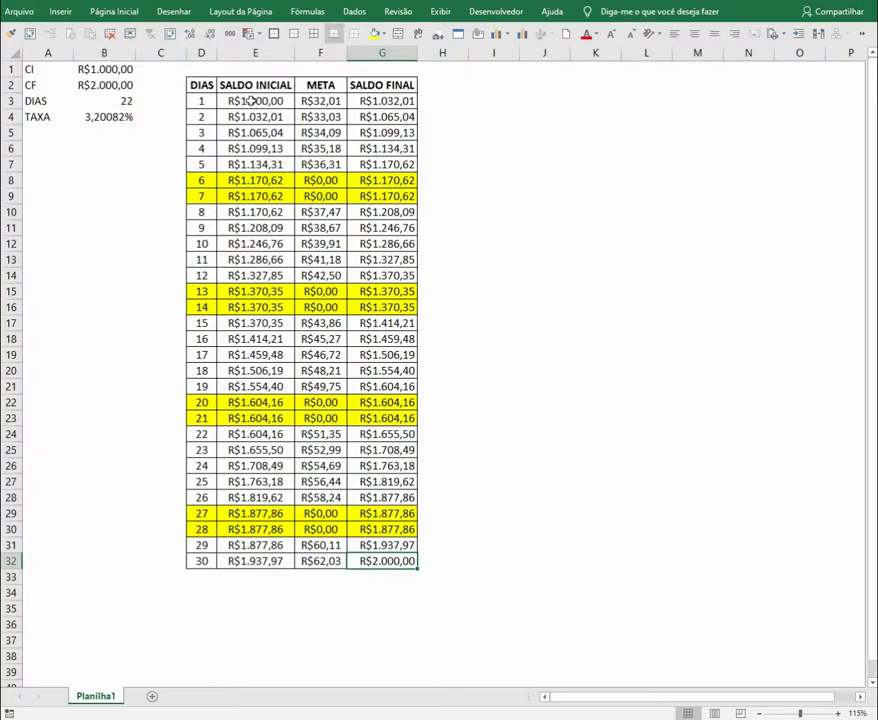
{"action": "left_click", "coordinate": [637, 212]}
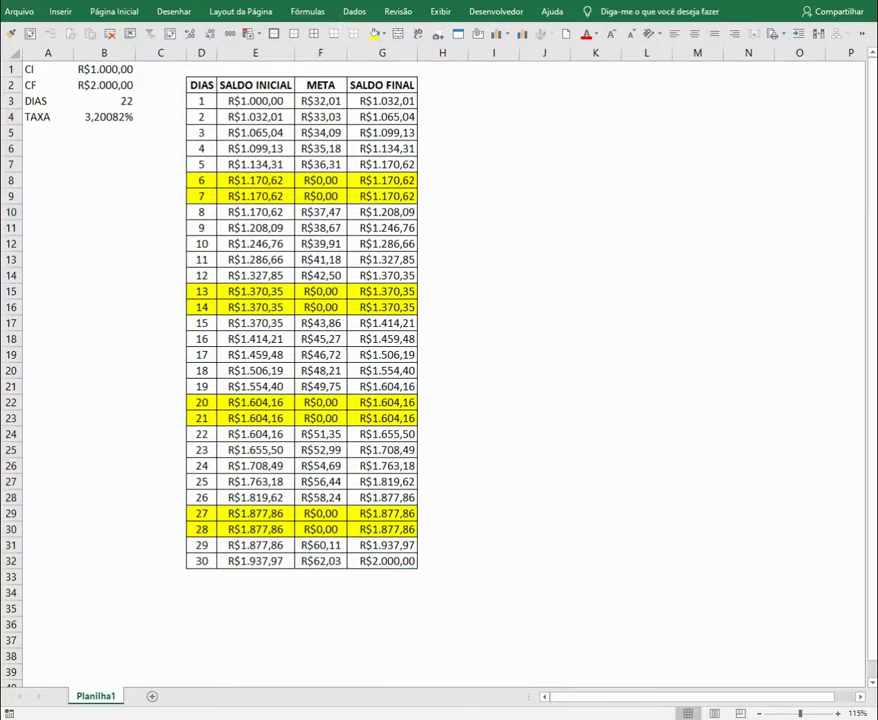
Switch to the OPÇÕES BINÁRIAS PDF and read section 6.1.1 Meta Fixa with its formula and daily table
{"action": "key", "text": "alt+Tab"}
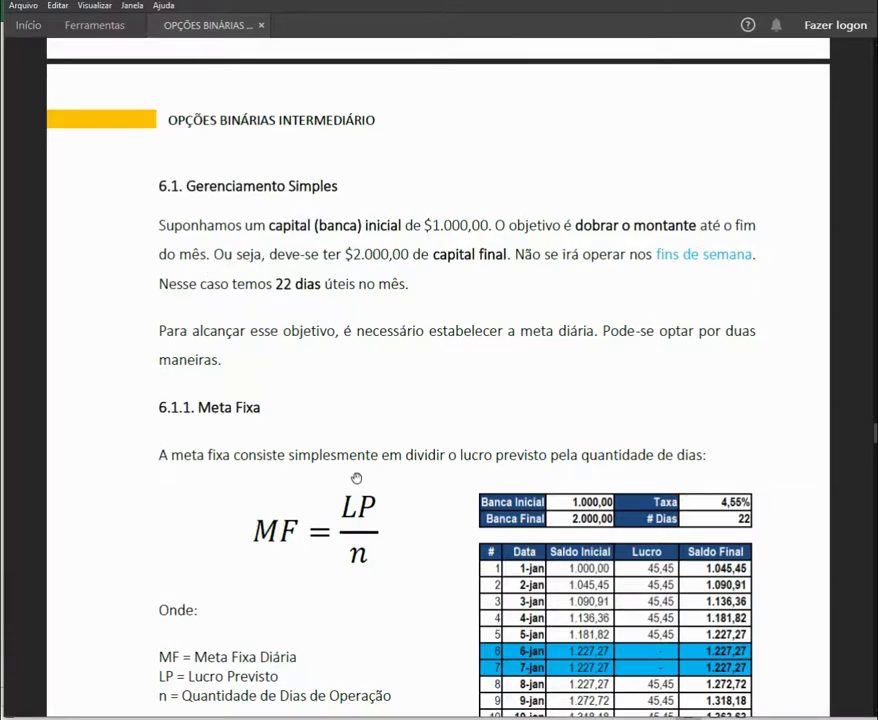
{"action": "scroll", "coordinate": [372, 474], "scroll_direction": "down", "scroll_amount": 2}
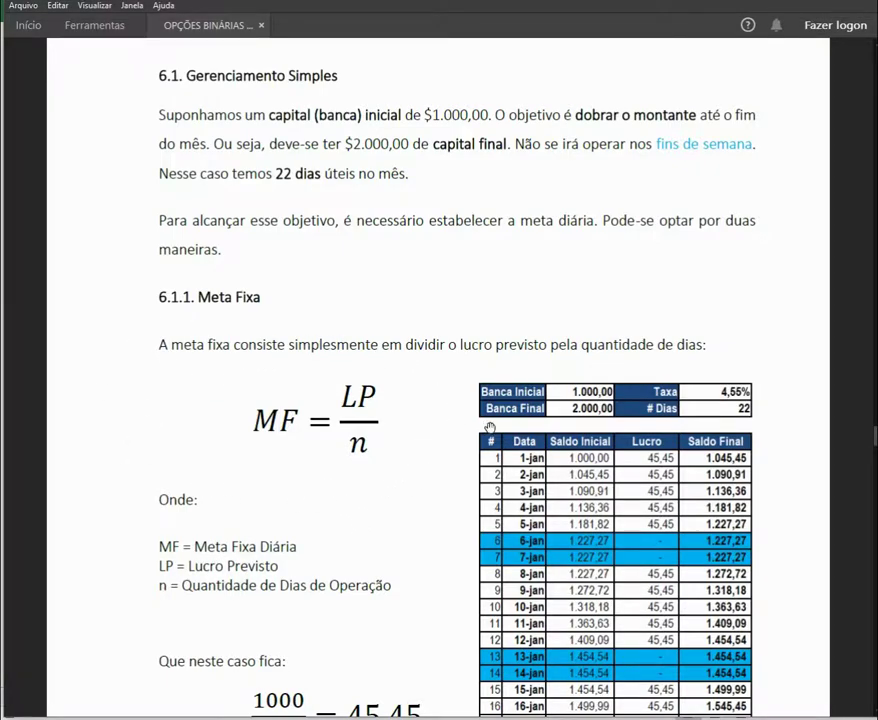
{"action": "scroll", "coordinate": [445, 433], "scroll_direction": "down", "scroll_amount": 2}
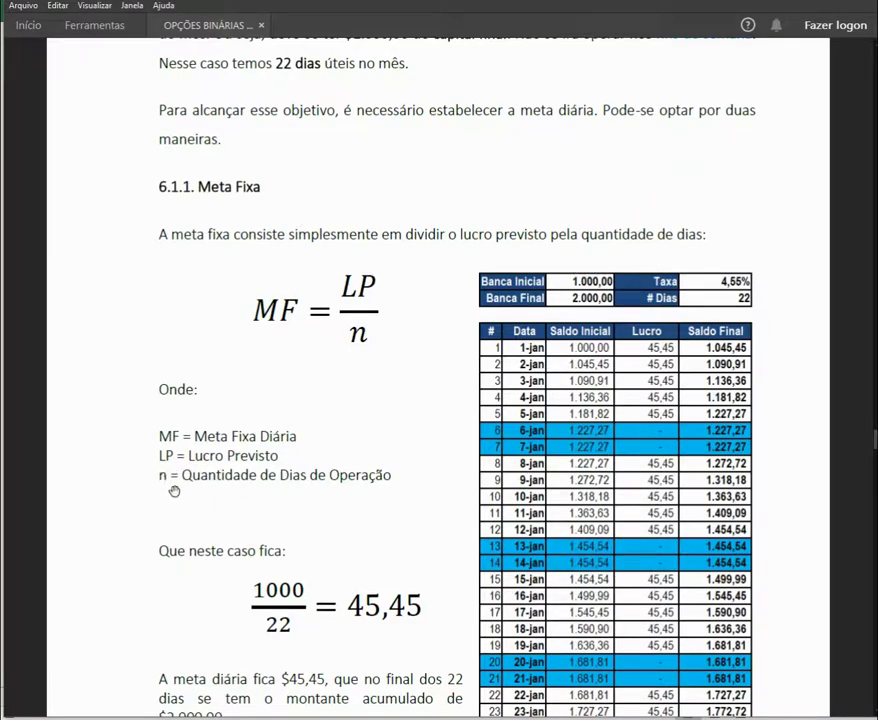
{"action": "key", "text": "alt+Tab"}
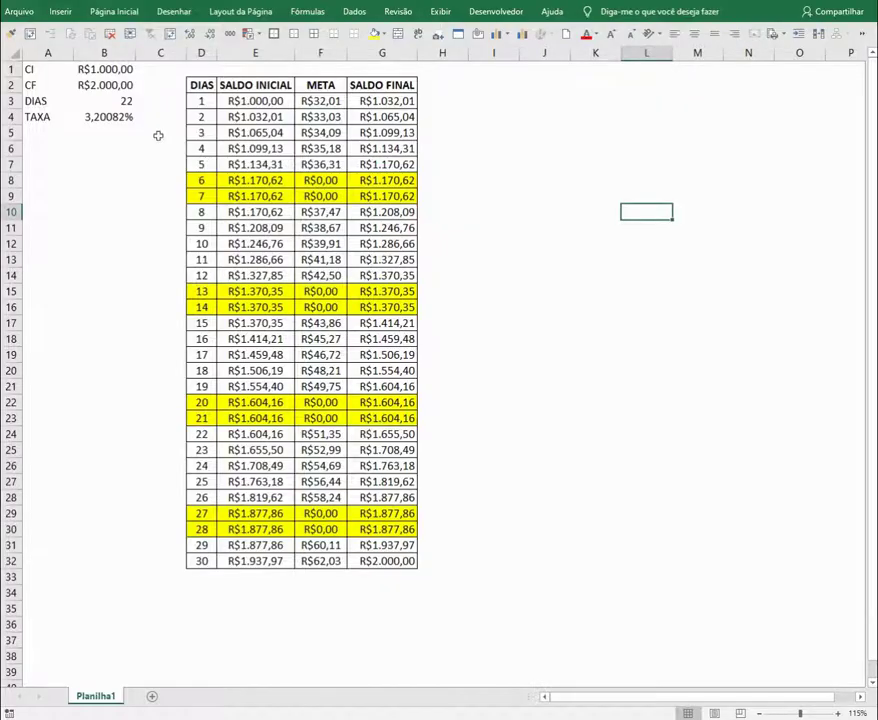
{"action": "key", "text": "alt+Tab"}
{"action": "scroll", "coordinate": [319, 386], "scroll_direction": "down", "scroll_amount": 2}
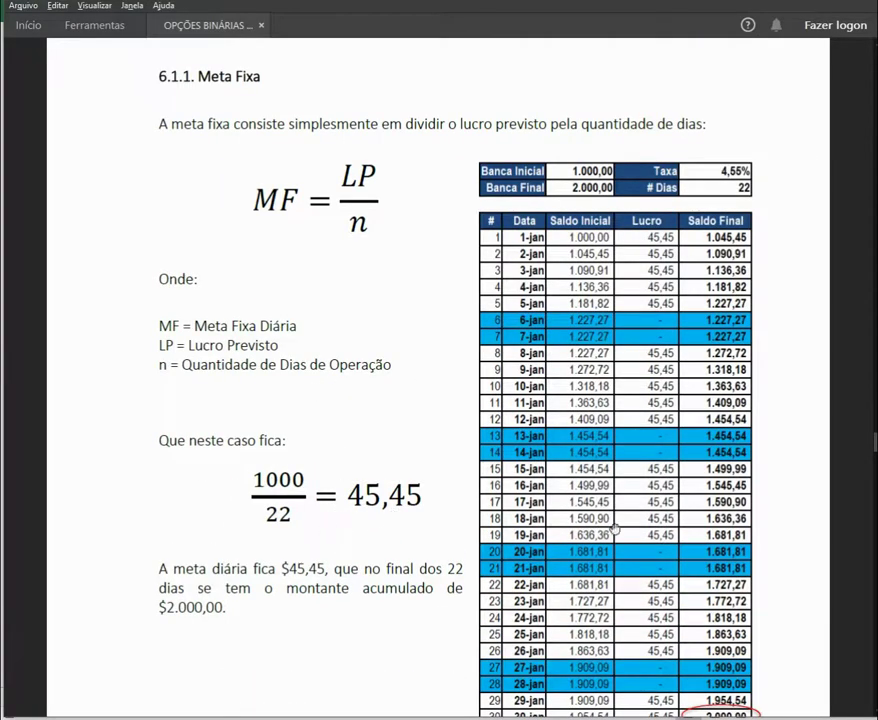
{"action": "scroll", "coordinate": [729, 526], "scroll_direction": "down", "scroll_amount": 2}
Examine section 6.1.2 Meta Variável, including the TAXA formula, its worked example and the daily table
{"action": "scroll", "coordinate": [676, 439], "scroll_direction": "down", "scroll_amount": 9}
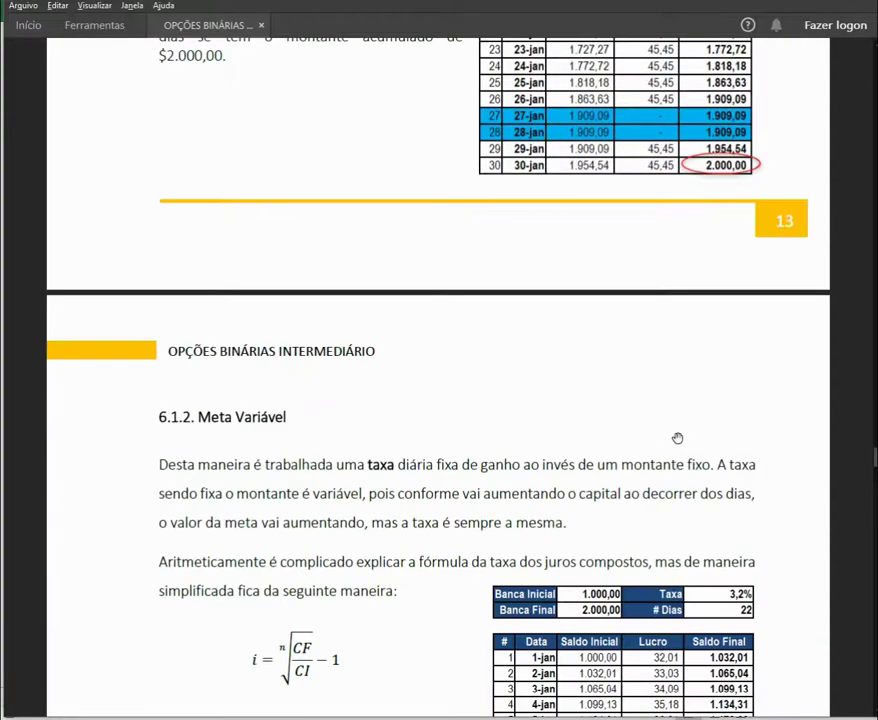
{"action": "scroll", "coordinate": [668, 443], "scroll_direction": "down", "scroll_amount": 2}
{"action": "scroll", "coordinate": [668, 447], "scroll_direction": "down", "scroll_amount": 2}
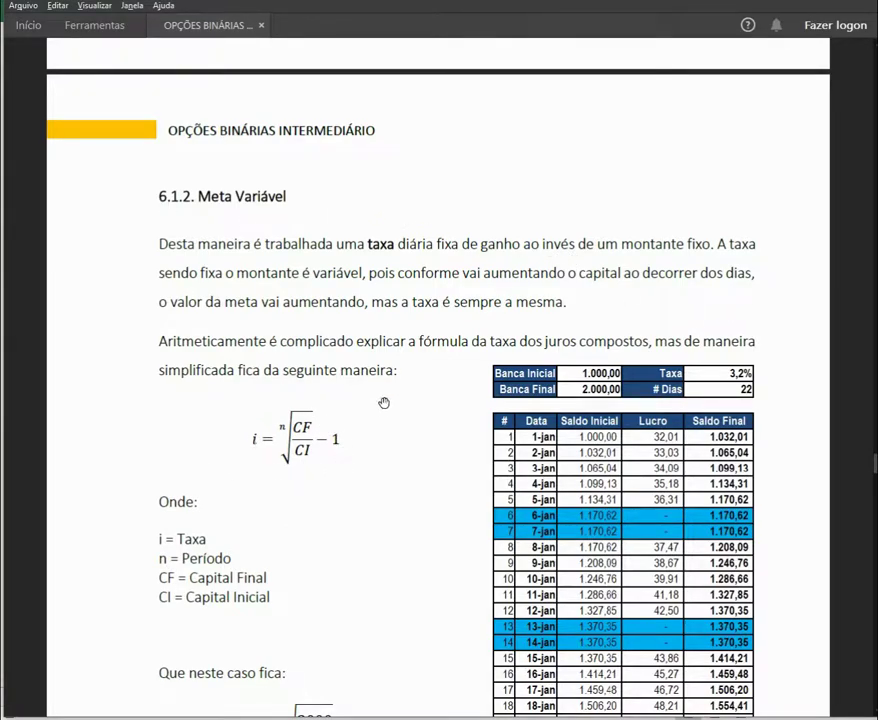
{"action": "scroll", "coordinate": [369, 479], "scroll_direction": "down", "scroll_amount": 2}
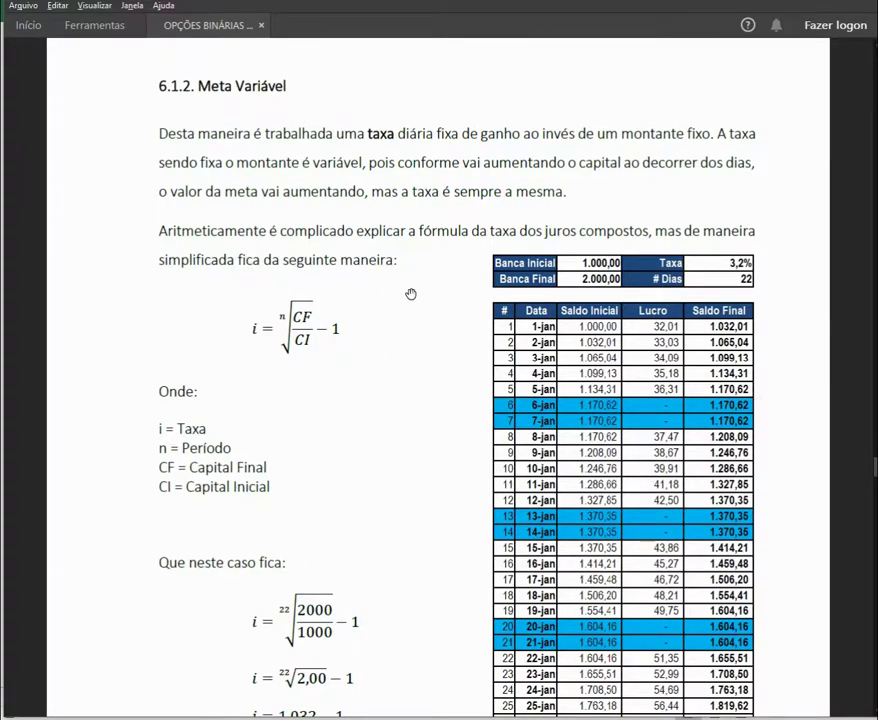
{"action": "scroll", "coordinate": [490, 329], "scroll_direction": "down", "scroll_amount": 4}
{"action": "scroll", "coordinate": [491, 331], "scroll_direction": "down", "scroll_amount": 4}
{"action": "scroll", "coordinate": [490, 328], "scroll_direction": "up", "scroll_amount": 4}
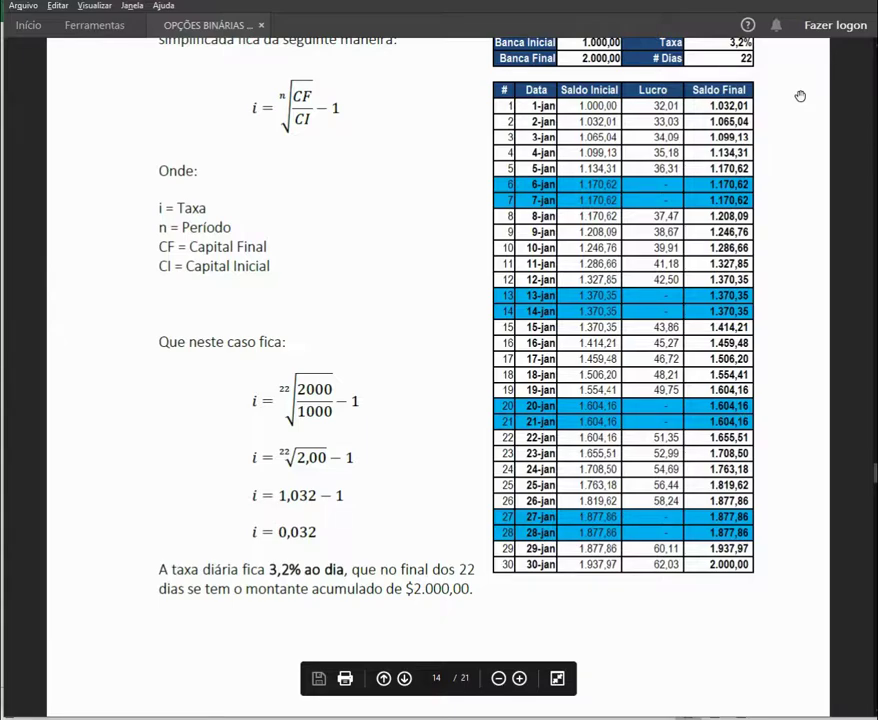
Switch back to the Excel workbook and review TAXA and the daily balance table
{"action": "key", "text": "alt+Tab"}
{"action": "left_click", "coordinate": [530, 240]}
{"action": "left_click", "coordinate": [163, 116]}
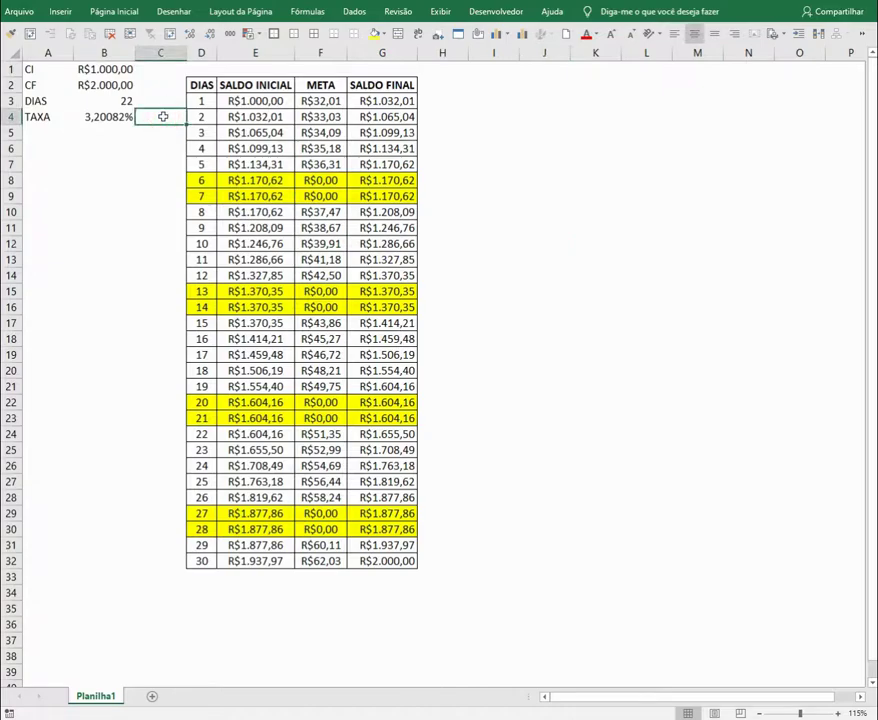
{"action": "left_click", "coordinate": [590, 175]}
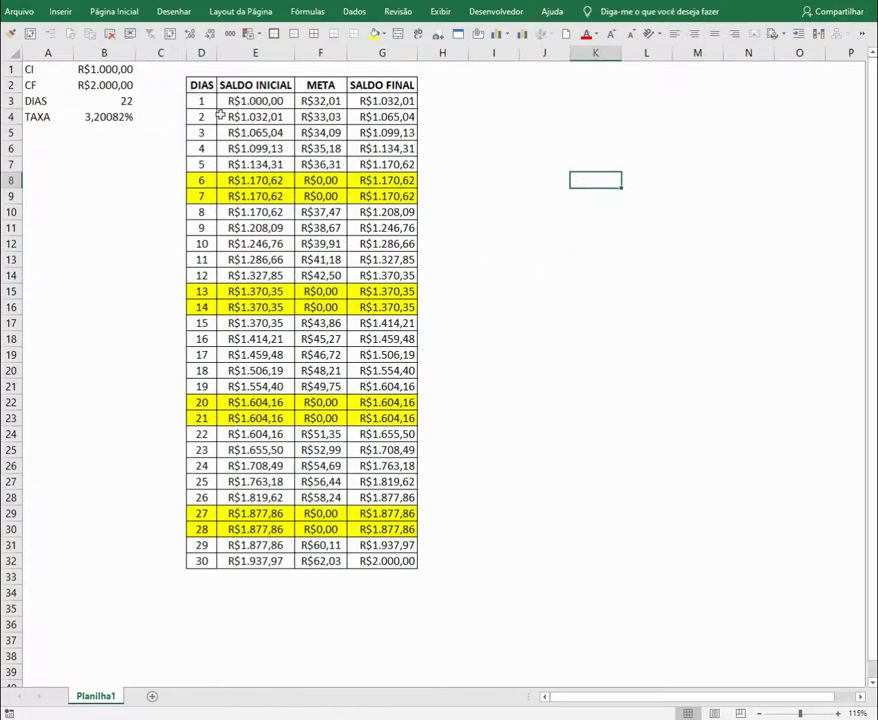
{"action": "left_click", "coordinate": [455, 116]}
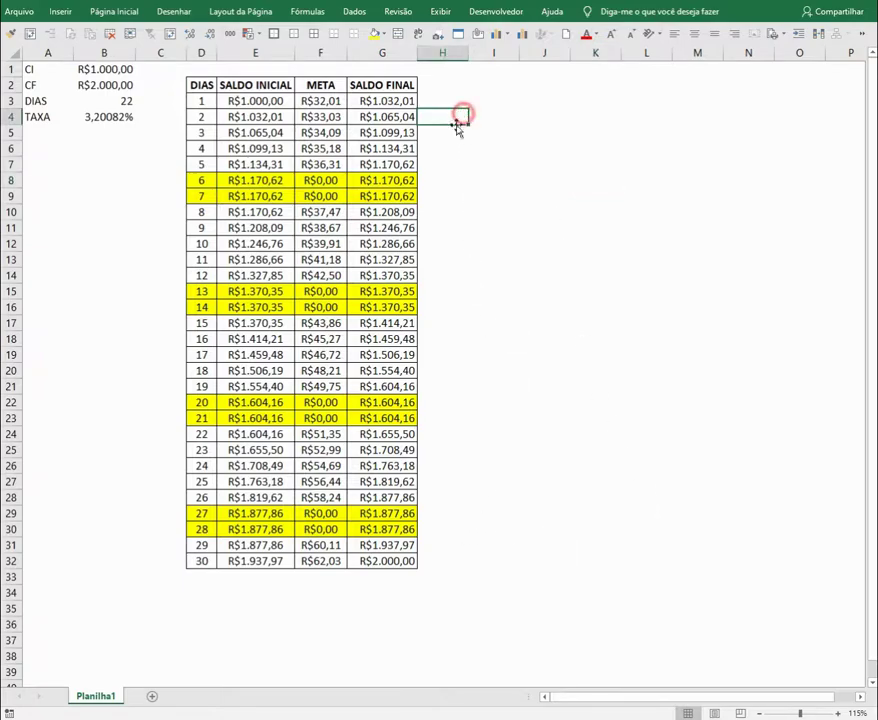
{"action": "left_click", "coordinate": [538, 166]}
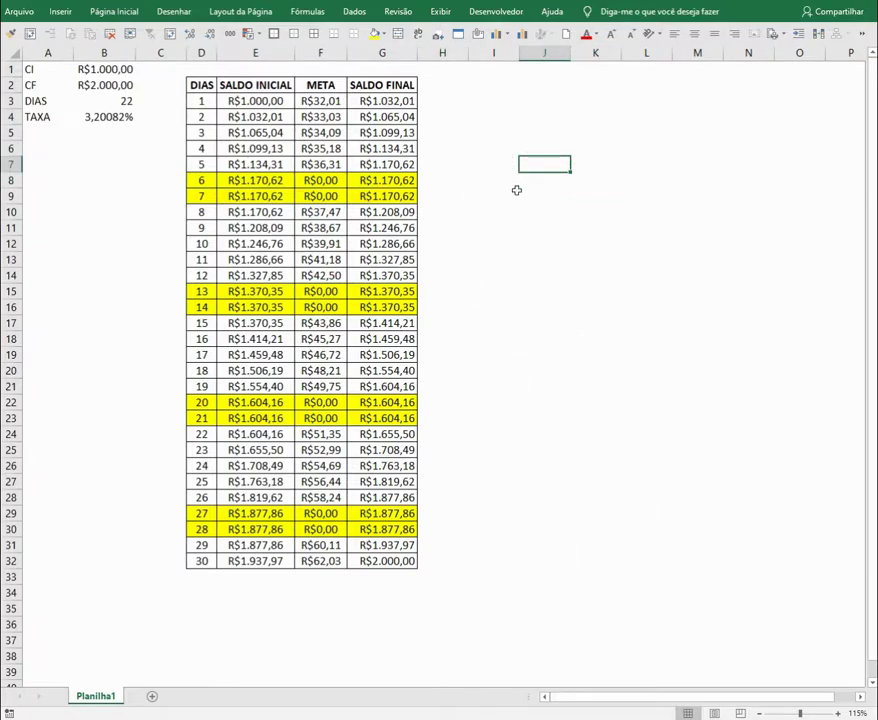
{"action": "left_click", "coordinate": [340, 102]}
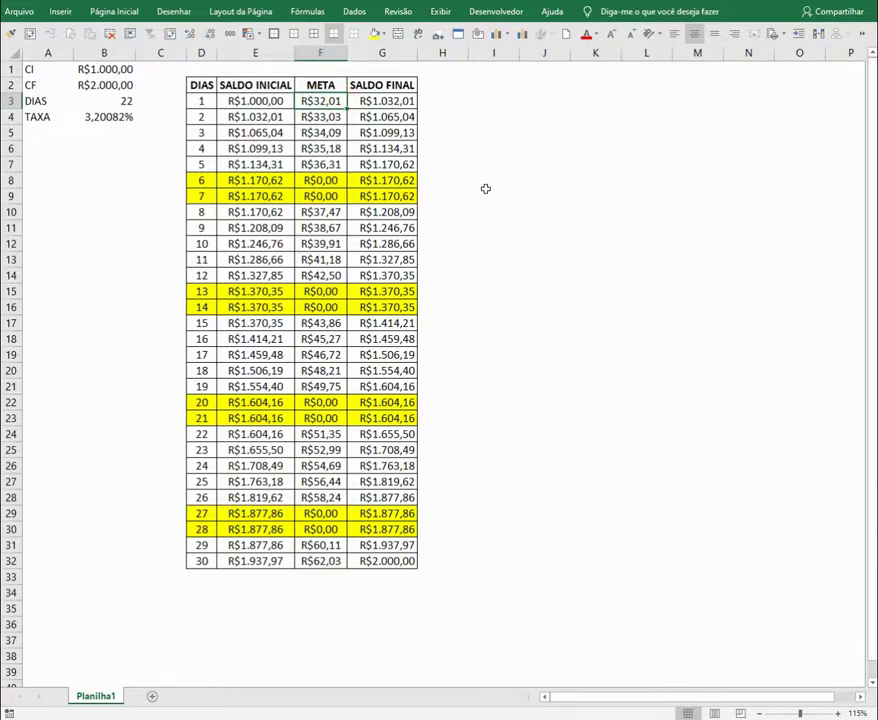
Copy the daily balance table D2:G32 to I2 and autofit the widths of columns I to L
{"action": "left_click_drag", "start_coordinate": [201, 85], "coordinate": [398, 560]}
{"action": "key", "text": "ctrl+c"}
{"action": "left_click", "coordinate": [484, 88]}
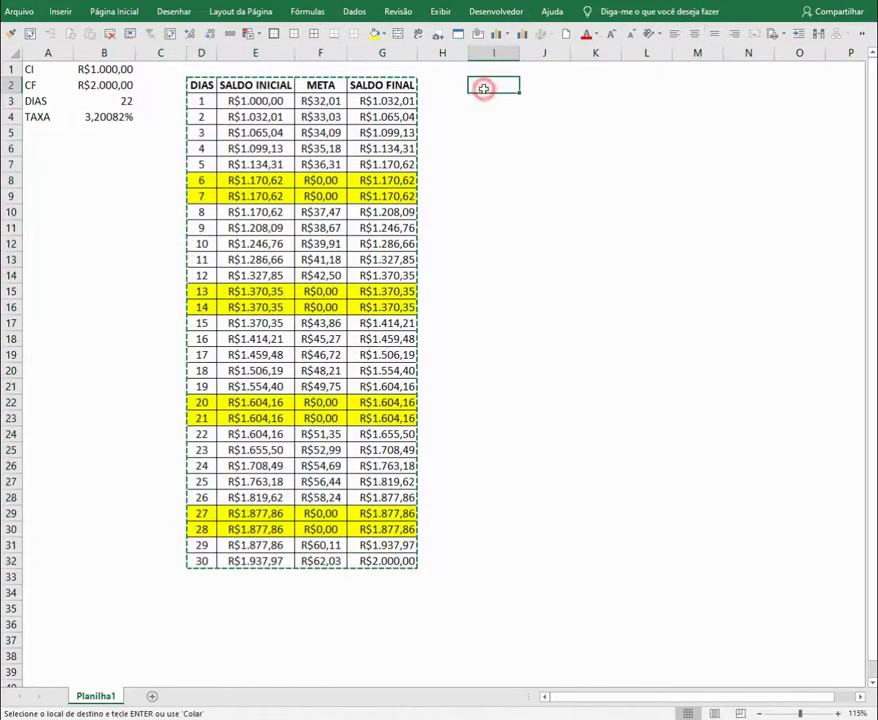
{"action": "key", "text": "ctrl+v"}
{"action": "left_click_drag", "start_coordinate": [493, 53], "coordinate": [672, 54]}
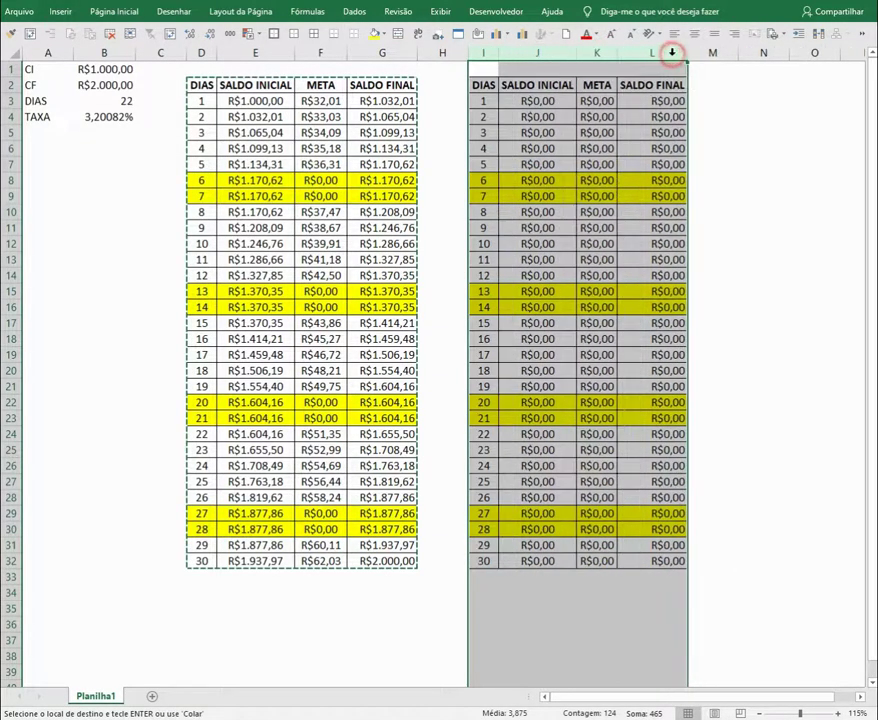
{"action": "double_click", "coordinate": [672, 54]}
{"action": "left_click", "coordinate": [727, 150]}
Link the copied table's day 1 SALDO INICIAL in J3 to CI in B1, and autofit its META column
{"action": "left_click", "coordinate": [522, 93]}
{"action": "type", "text": "="}
{"action": "left_click", "coordinate": [378, 69]}
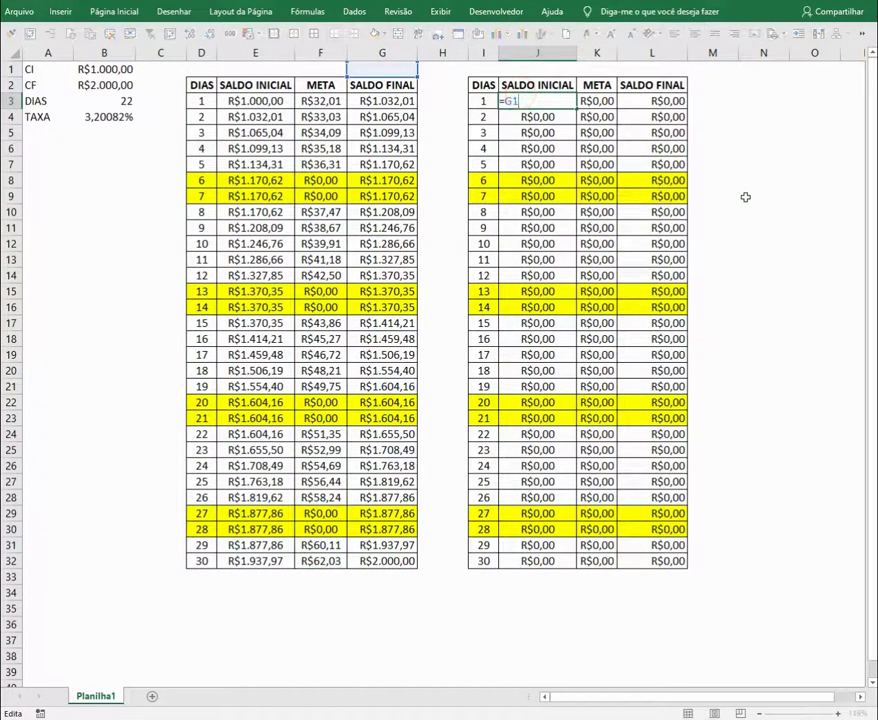
{"action": "left_click_drag", "start_coordinate": [347, 68], "coordinate": [113, 66]}
{"action": "key", "text": "Return"}
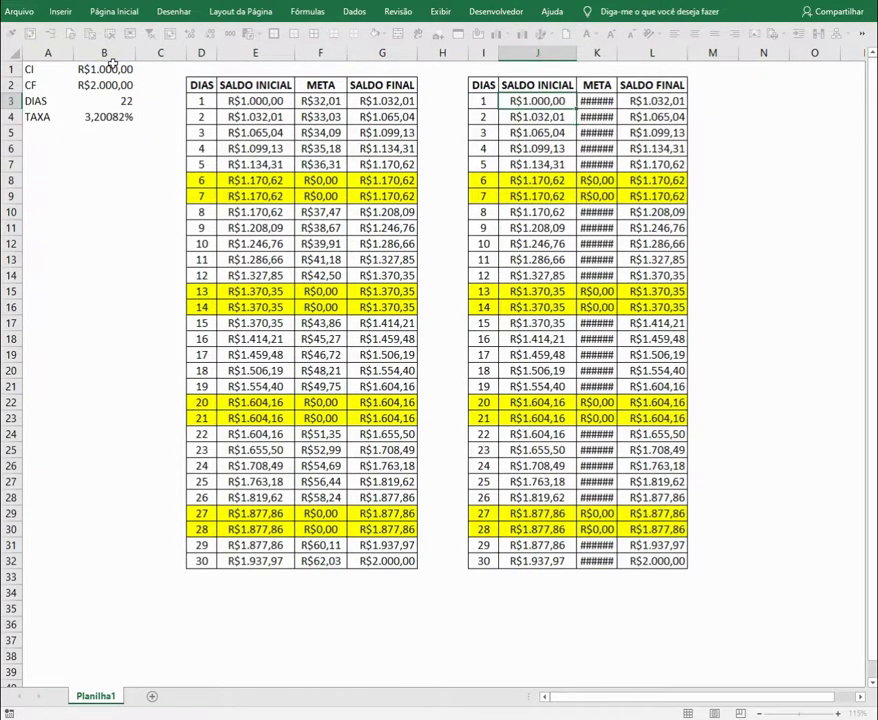
{"action": "double_click", "coordinate": [617, 55]}
{"action": "left_click", "coordinate": [780, 148]}
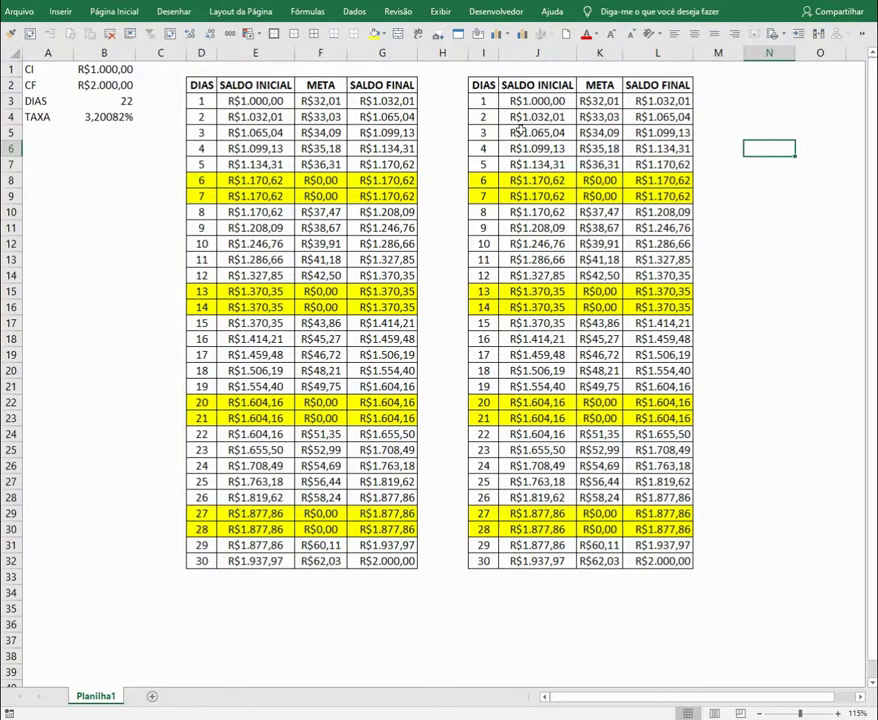
{"action": "left_click", "coordinate": [598, 101]}
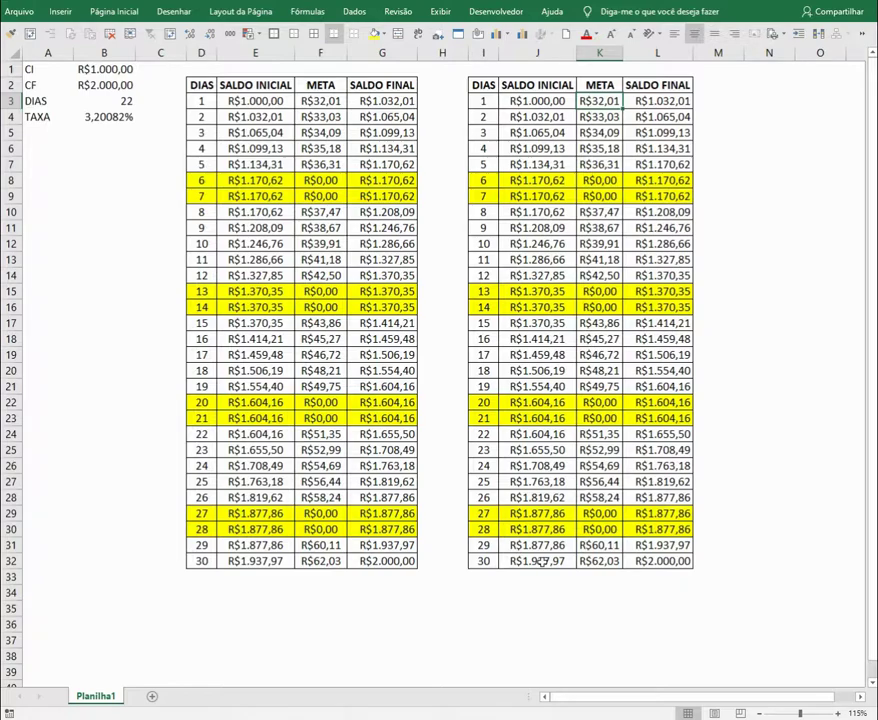
{"action": "left_click", "coordinate": [755, 163]}
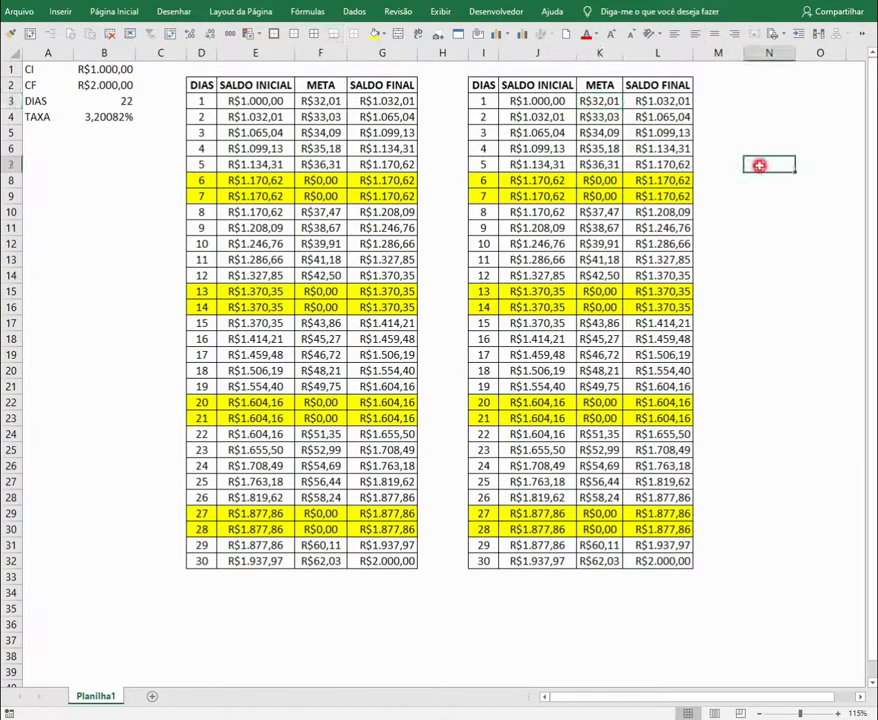
{"action": "left_click", "coordinate": [600, 101]}
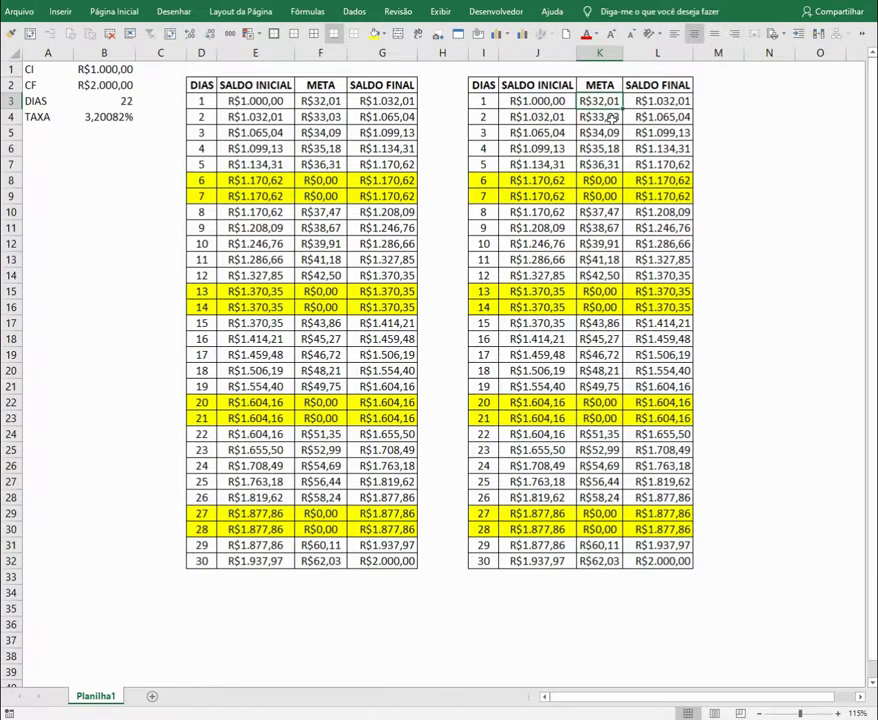
{"action": "left_click", "coordinate": [725, 100]}
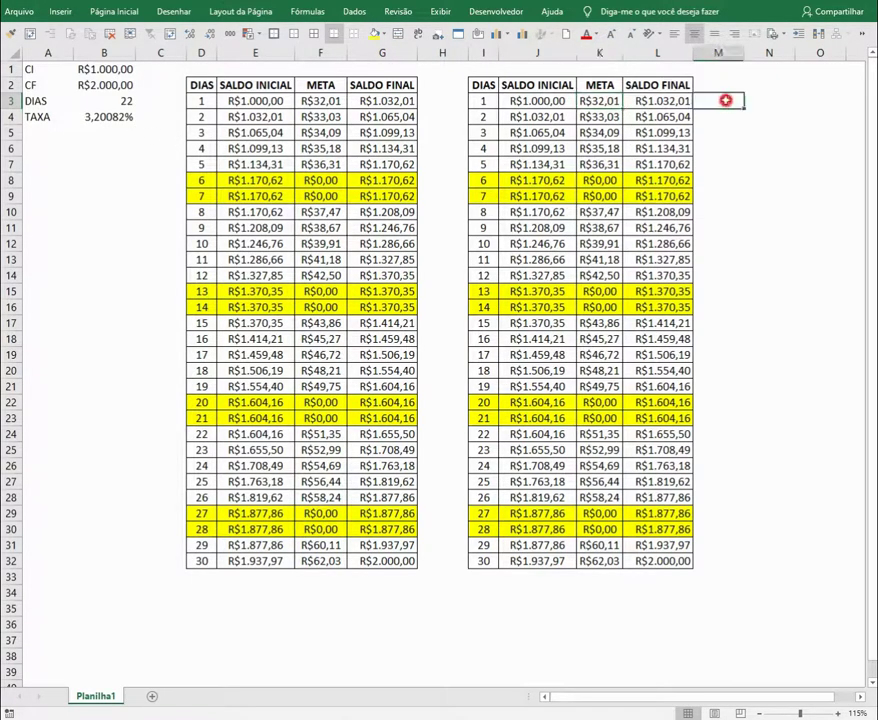
{"action": "left_click", "coordinate": [614, 96]}
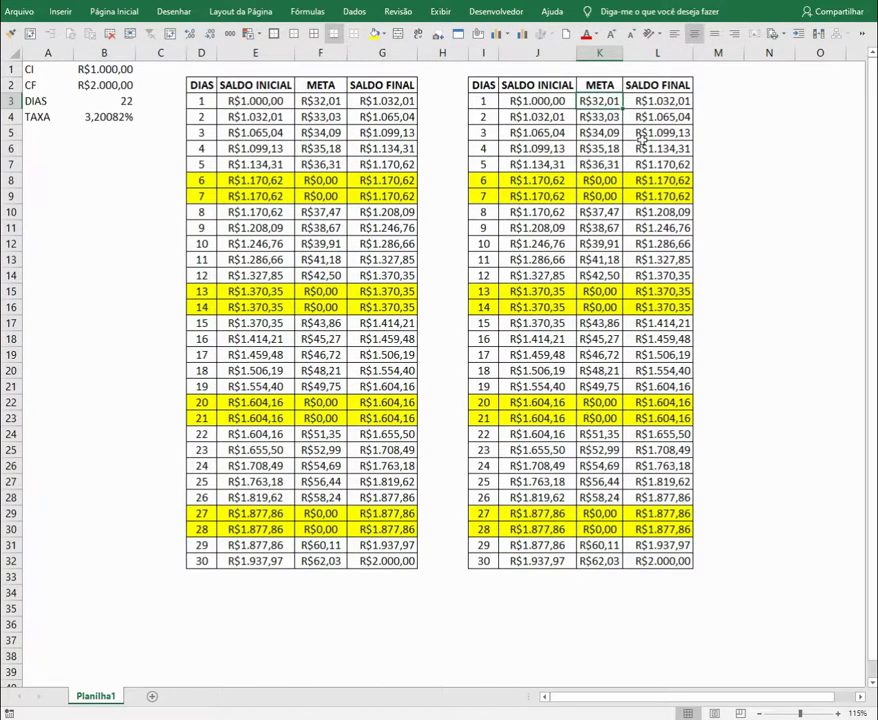
Set the second table's day 1 META in K3 to -45,45 and autofit column K
{"action": "type", "text": "=45,45"}
{"action": "key", "text": "Return"}
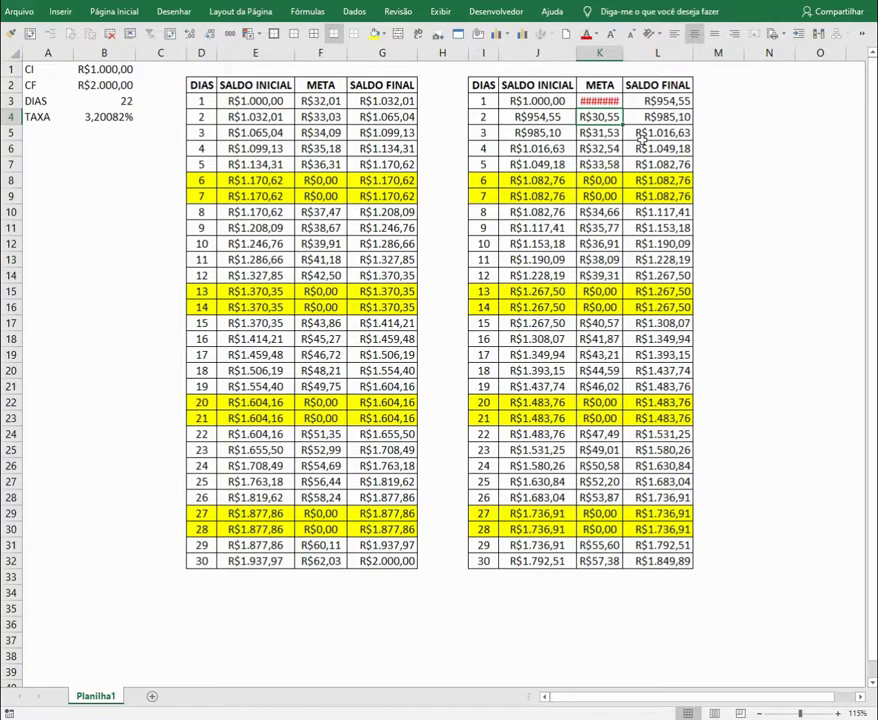
{"action": "double_click", "coordinate": [624, 52]}
{"action": "key", "text": "Up"}
{"action": "key", "text": "Left"}
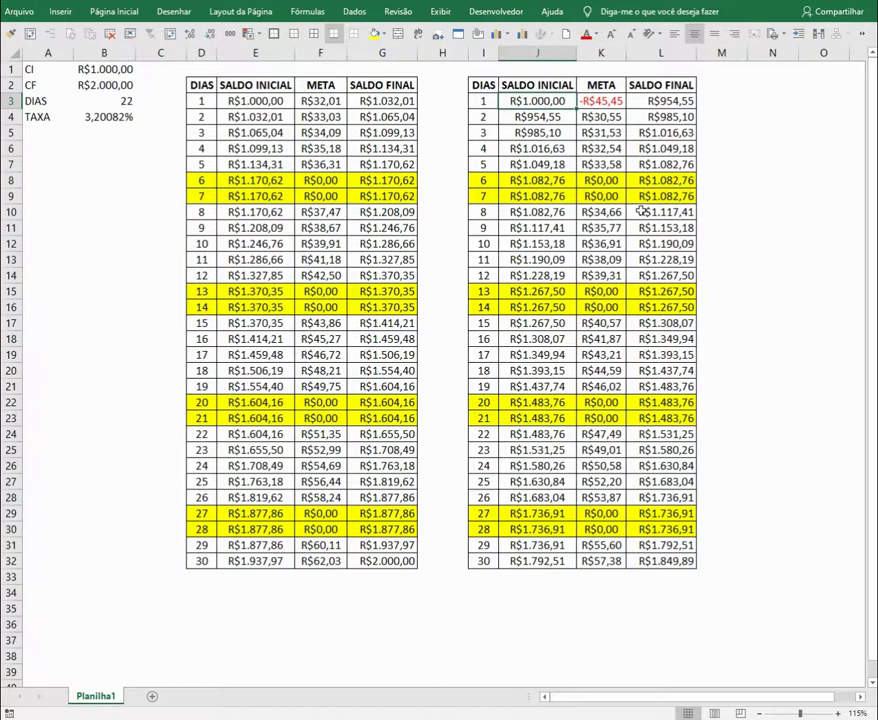
{"action": "key", "text": "Right"}
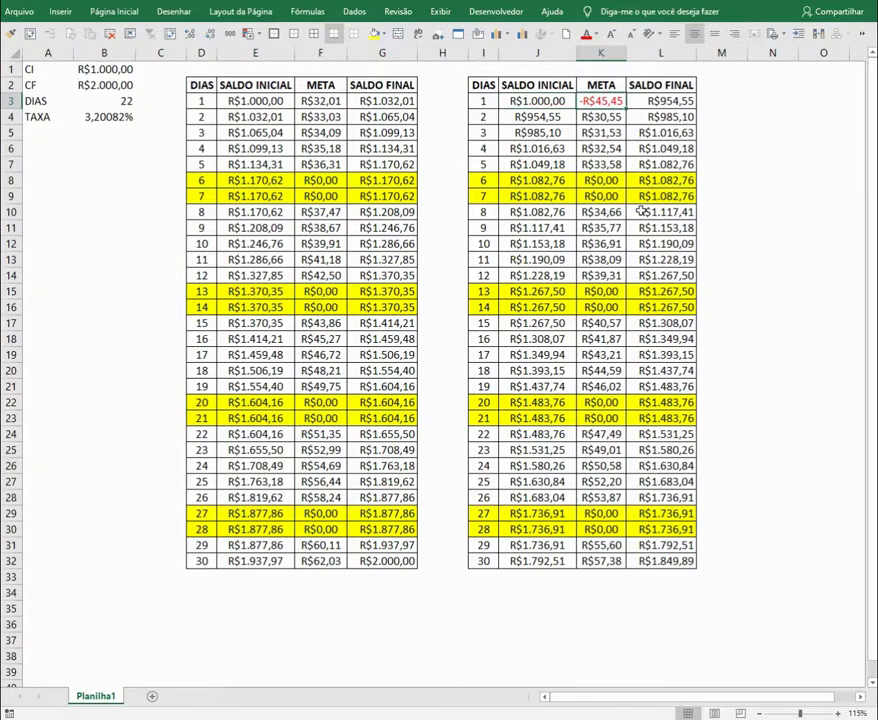
{"action": "key", "text": "Right"}
{"action": "key", "text": "Left"}
Copy the day 1 META of -45,45 in K3 to days 2 through 5 of the second table
{"action": "key", "text": "ctrl+c"}
{"action": "key", "text": "Down"}
{"action": "key", "text": "ctrl+v"}
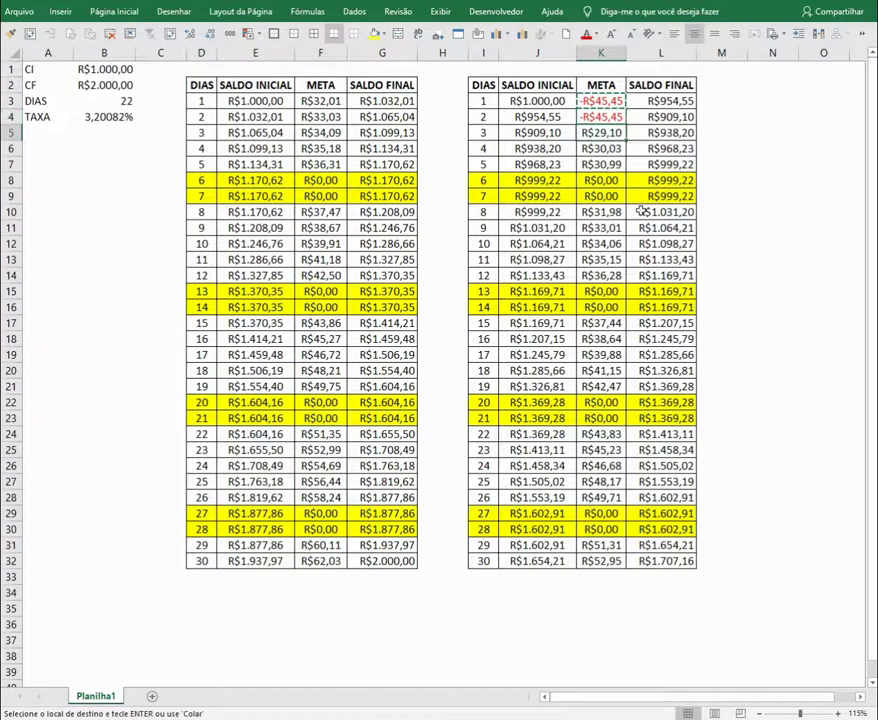
{"action": "key", "text": "Down"}
{"action": "key", "text": "ctrl+v"}
{"action": "key", "text": "ctrl+v"}
{"action": "key", "text": "Down"}
{"action": "key", "text": "ctrl+v"}
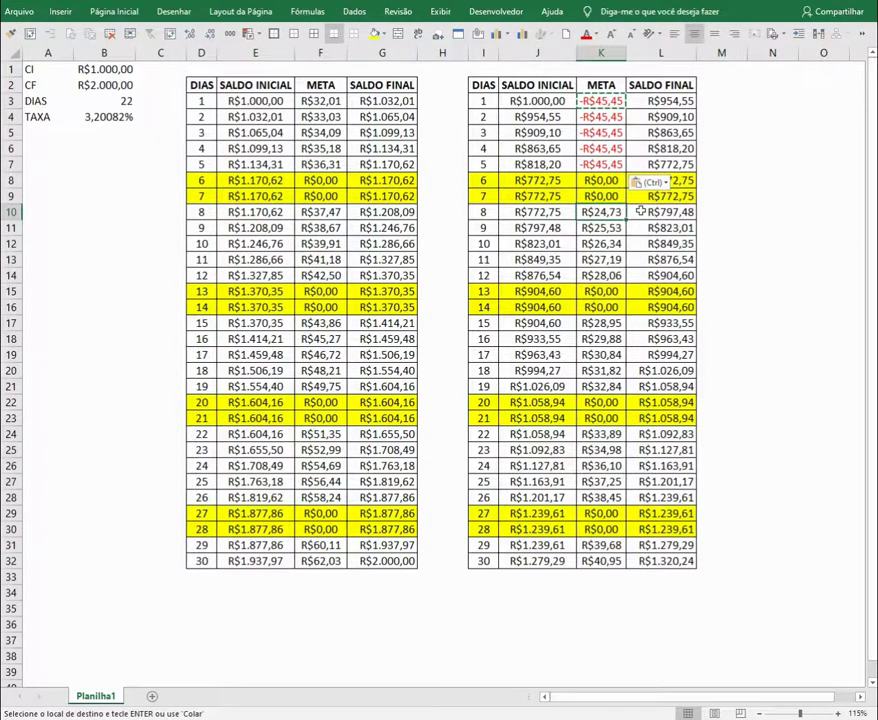
Copy the -45,45 META to the second table's remaining working days: 8–12, 15–19, 22–26, 29 and 30
{"action": "key", "text": "shift+Up"}
{"action": "key", "text": "shift+Up"}
{"action": "key", "text": "shift+Up"}
{"action": "key", "text": "shift+Up"}
{"action": "key", "text": "ctrl+c"}
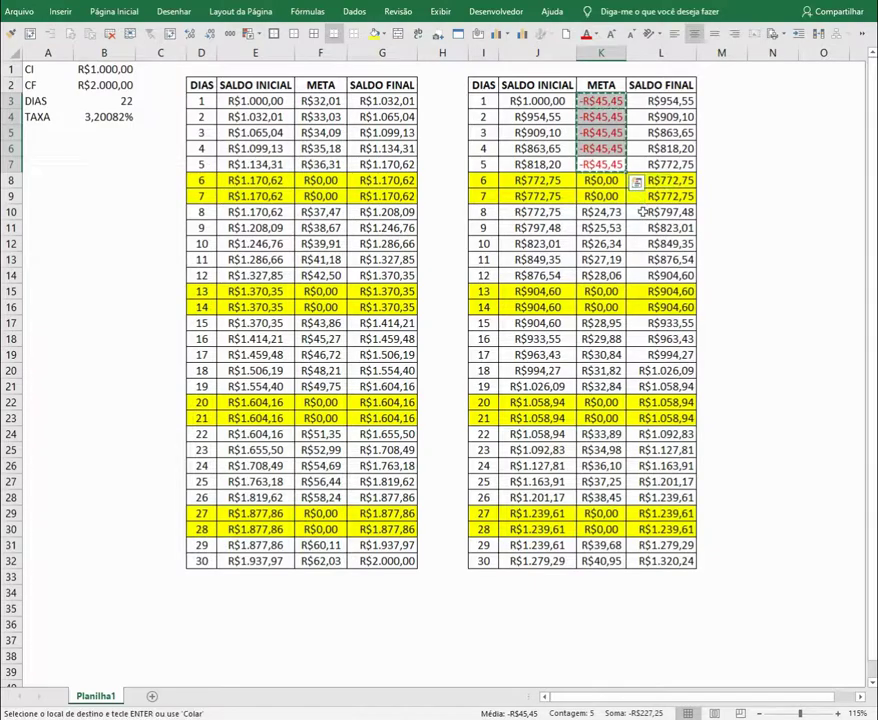
{"action": "left_click", "coordinate": [619, 212]}
{"action": "key", "text": "ctrl+v"}
{"action": "left_click", "coordinate": [608, 323]}
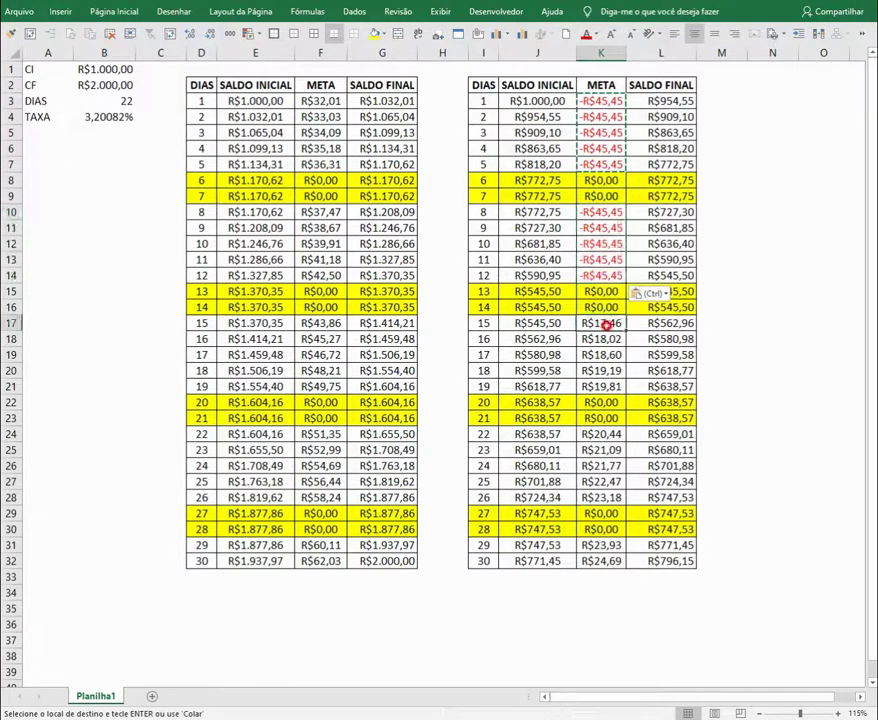
{"action": "key", "text": "ctrl+v"}
{"action": "left_click", "coordinate": [605, 434]}
{"action": "key", "text": "ctrl+v"}
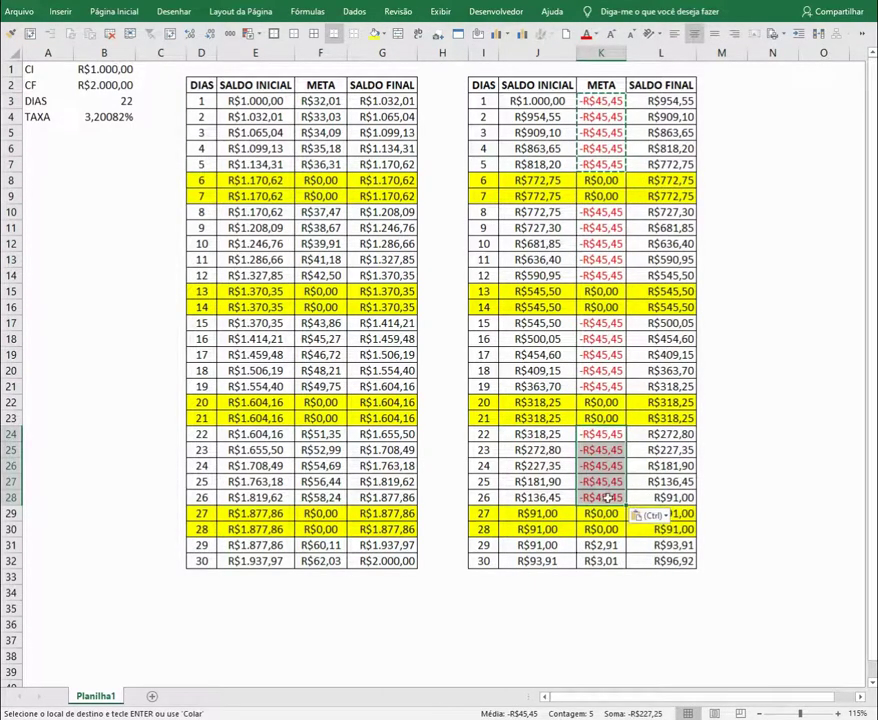
{"action": "left_click_drag", "start_coordinate": [601, 545], "coordinate": [603, 561]}
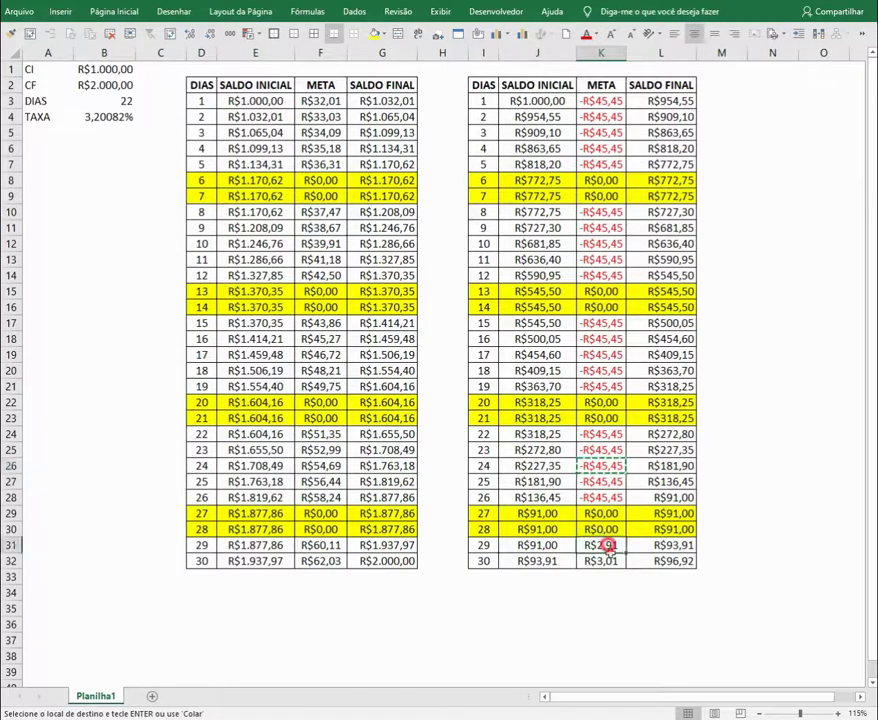
{"action": "key", "text": "ctrl+v"}
{"action": "left_click", "coordinate": [805, 465]}
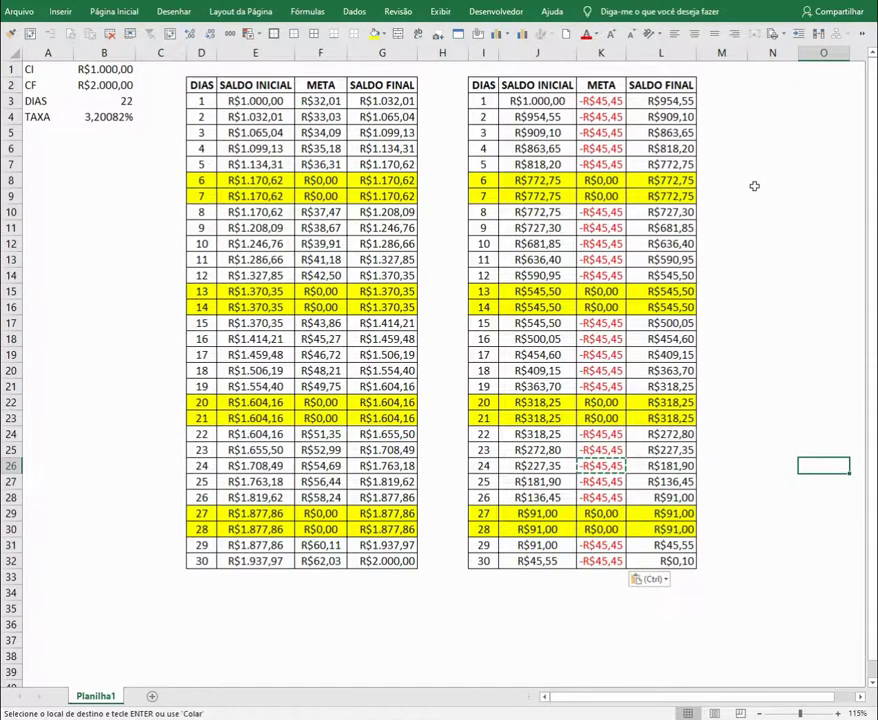
Review the second table's META values for each block of working days and the sum of the whole column
{"action": "left_click", "coordinate": [773, 147]}
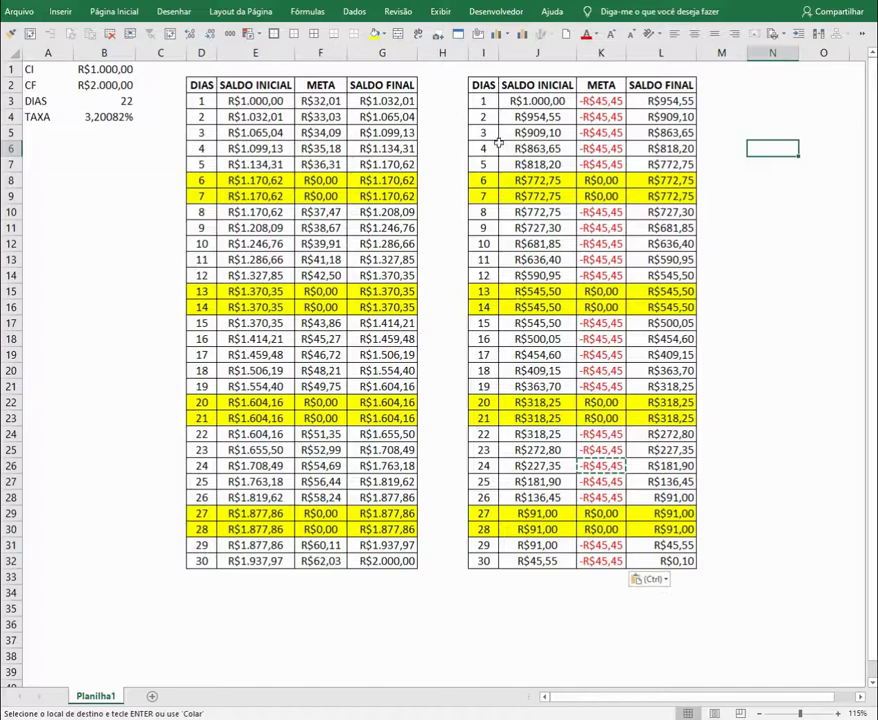
{"action": "left_click", "coordinate": [516, 104]}
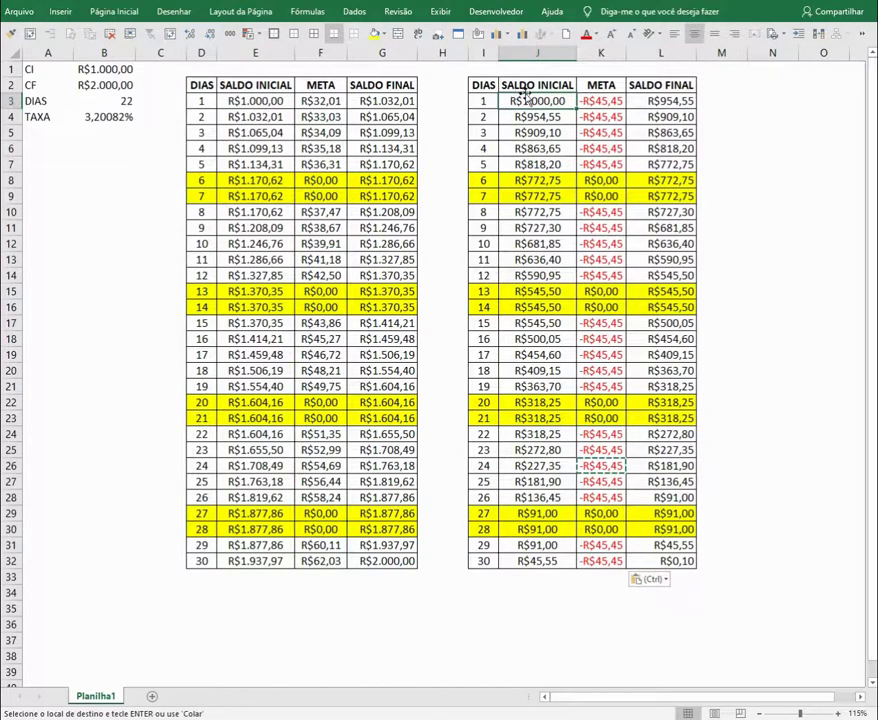
{"action": "left_click_drag", "start_coordinate": [605, 101], "coordinate": [605, 163]}
{"action": "left_click_drag", "start_coordinate": [607, 212], "coordinate": [606, 272]}
{"action": "key", "text": "ctrl+v"}
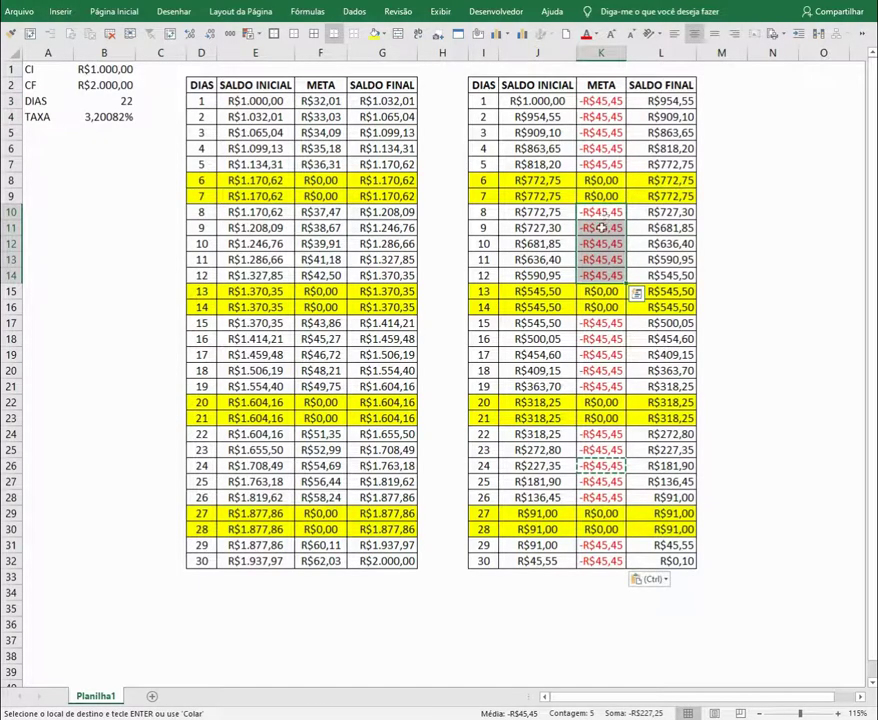
{"action": "left_click_drag", "start_coordinate": [608, 354], "coordinate": [606, 386]}
{"action": "key", "text": "ctrl+v"}
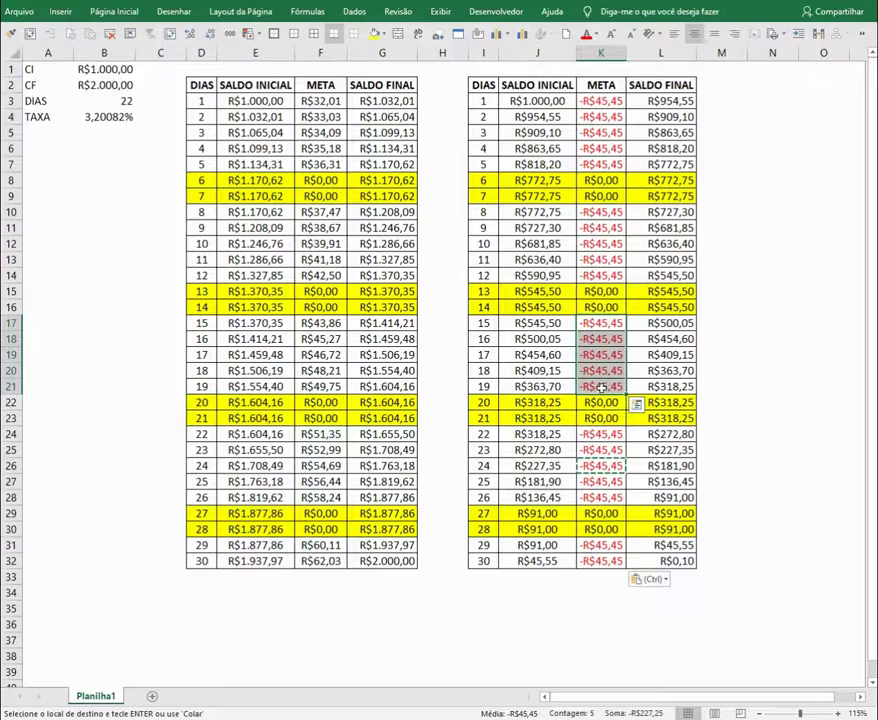
{"action": "left_click_drag", "start_coordinate": [600, 432], "coordinate": [604, 497]}
{"action": "key", "text": "ctrl+v"}
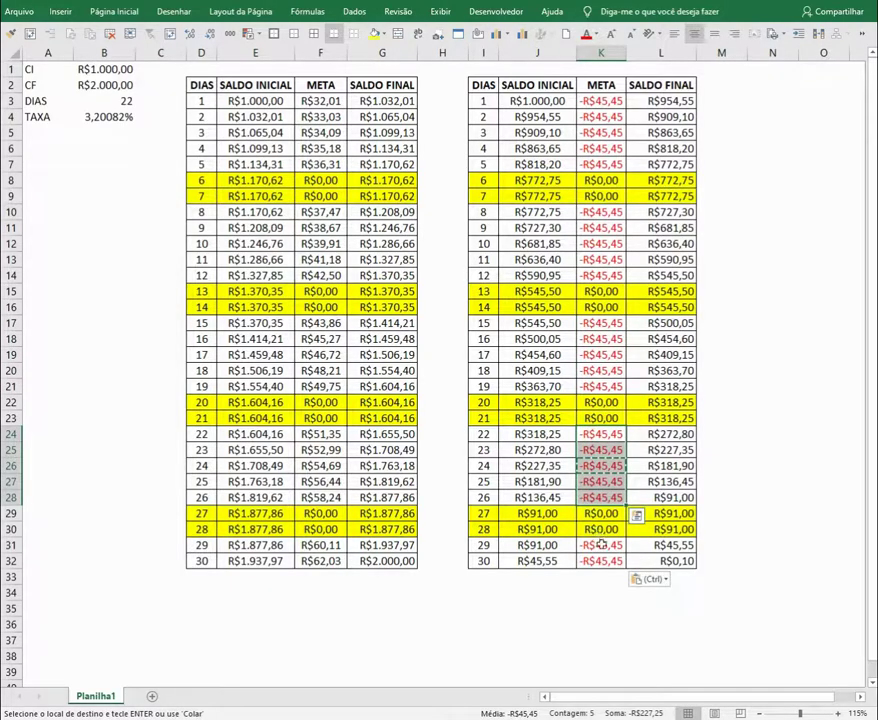
{"action": "left_click_drag", "start_coordinate": [600, 545], "coordinate": [597, 561]}
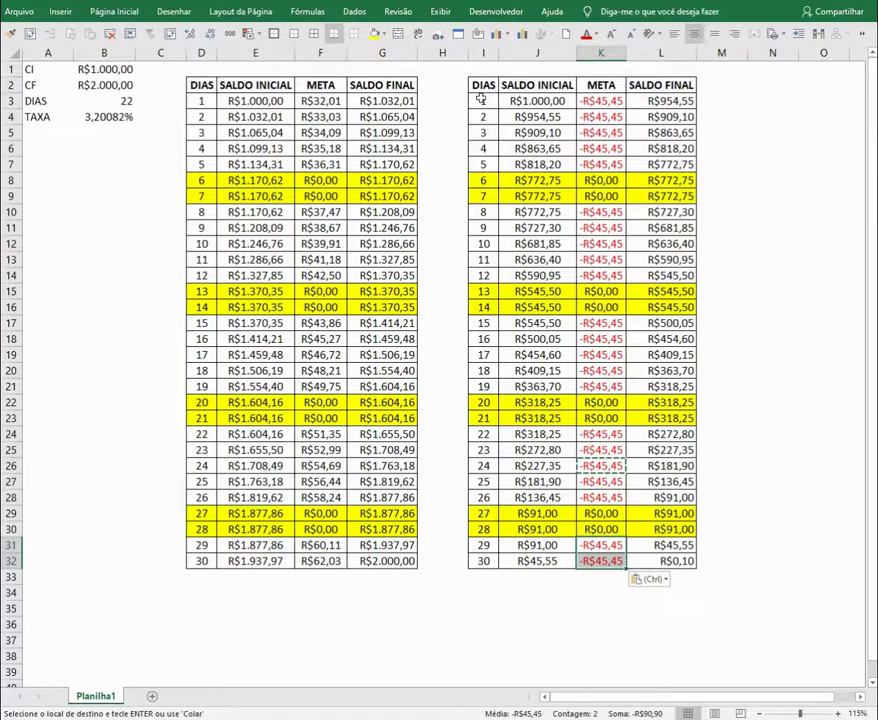
{"action": "mouse_move", "coordinate": [598, 86]}
{"action": "left_mouse_down"}
{"action": "mouse_move", "coordinate": [620, 522]}
{"action": "mouse_move", "coordinate": [605, 561]}
{"action": "left_mouse_up"}
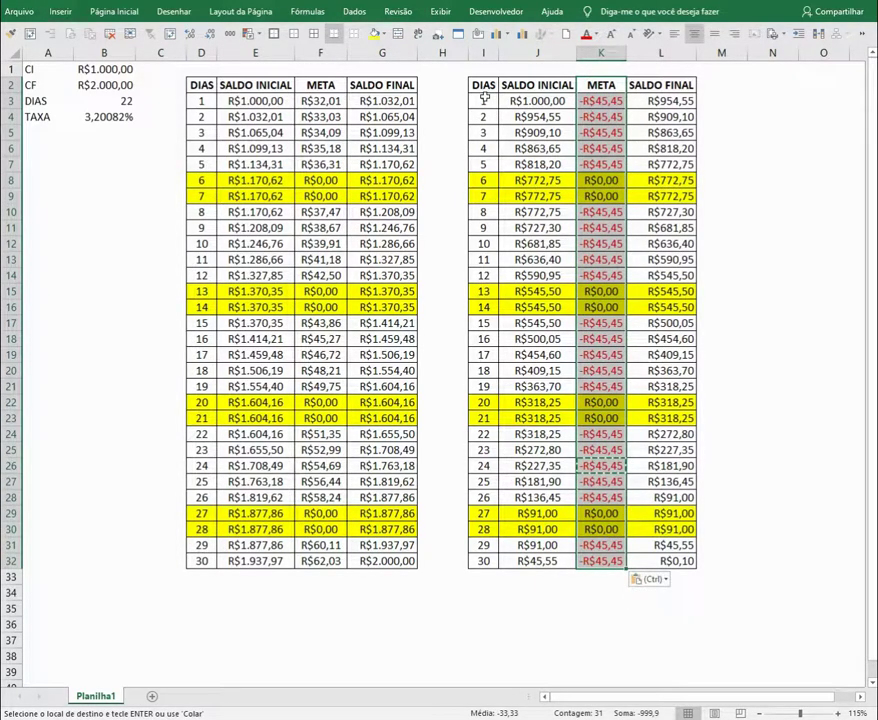
{"action": "left_click", "coordinate": [793, 132]}
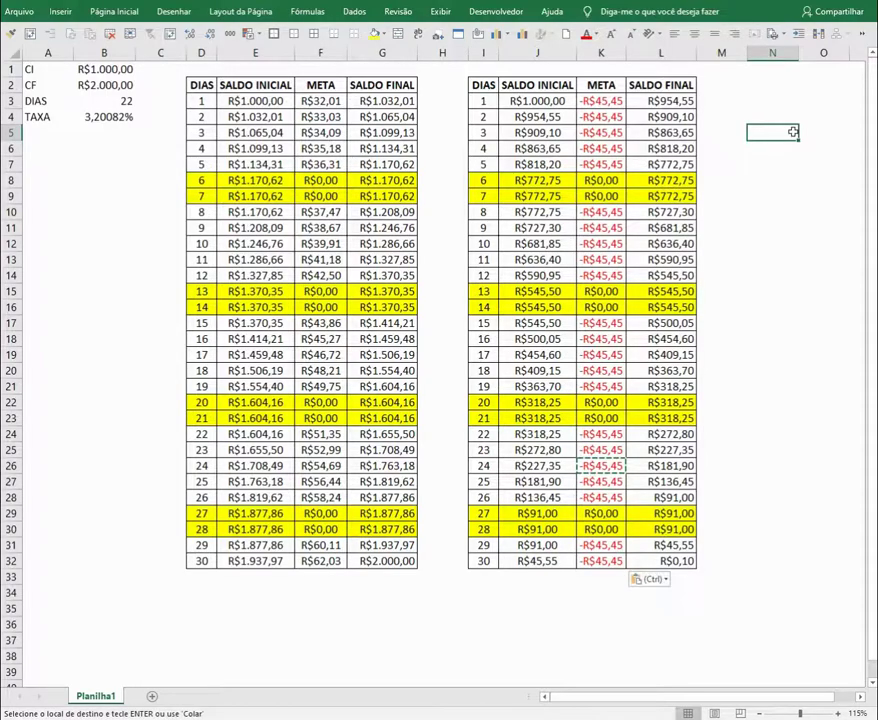
Replace the second table's day 1 META in K3 with the formula =(1000/2)/22
{"action": "left_click", "coordinate": [610, 101]}
{"action": "type", "text": "="}
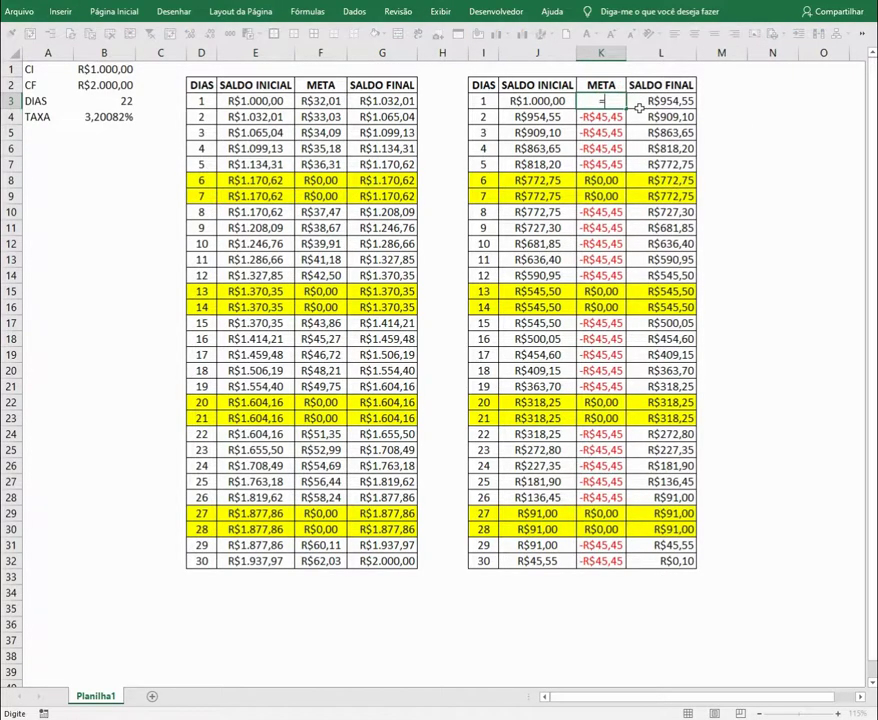
{"action": "type", "text": "1000/2"}
{"action": "key", "text": "ctrl+Return"}
{"action": "key", "text": "F2"}
{"action": "type", "text": ")"}
{"action": "key", "text": "Left"}
{"action": "key", "text": "Left"}
{"action": "key", "text": "Left"}
{"action": "key", "text": "Left"}
{"action": "key", "text": "Left"}
{"action": "key", "text": "Left"}
{"action": "key", "text": "Left"}
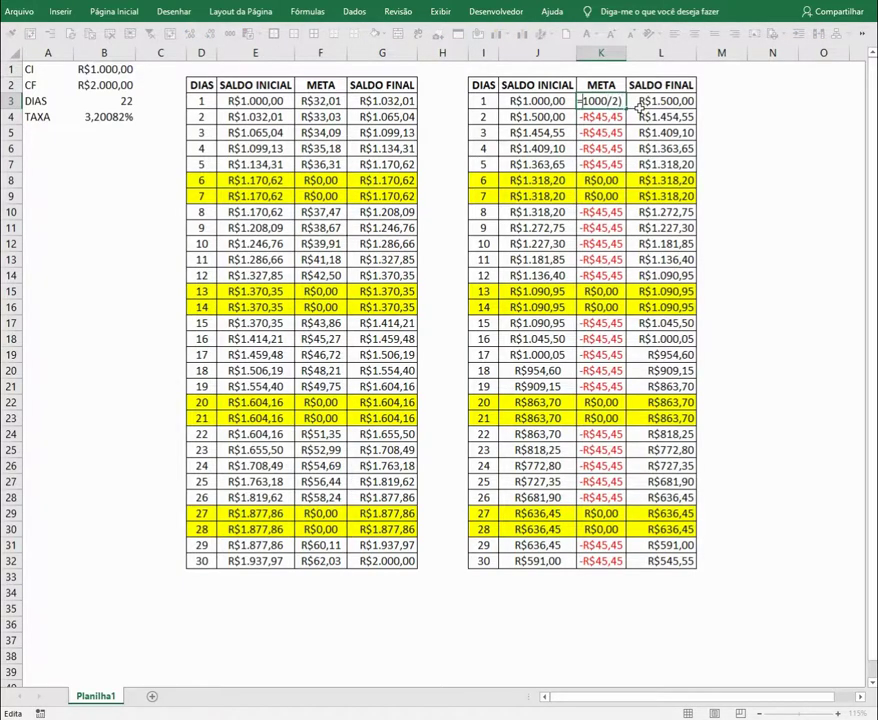
{"action": "type", "text": "(/22"}
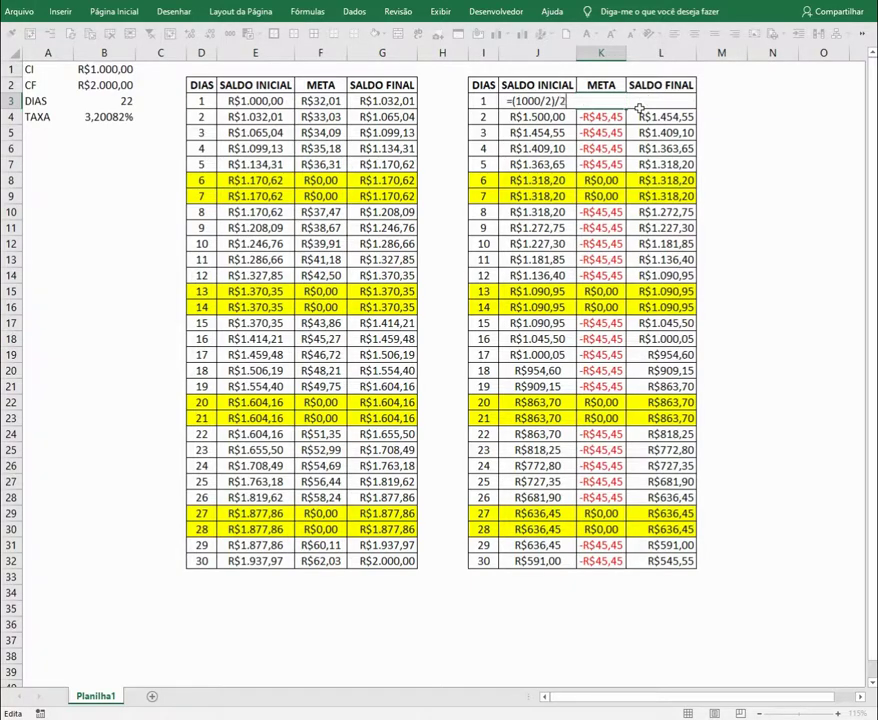
{"action": "key", "text": "ctrl+Return"}
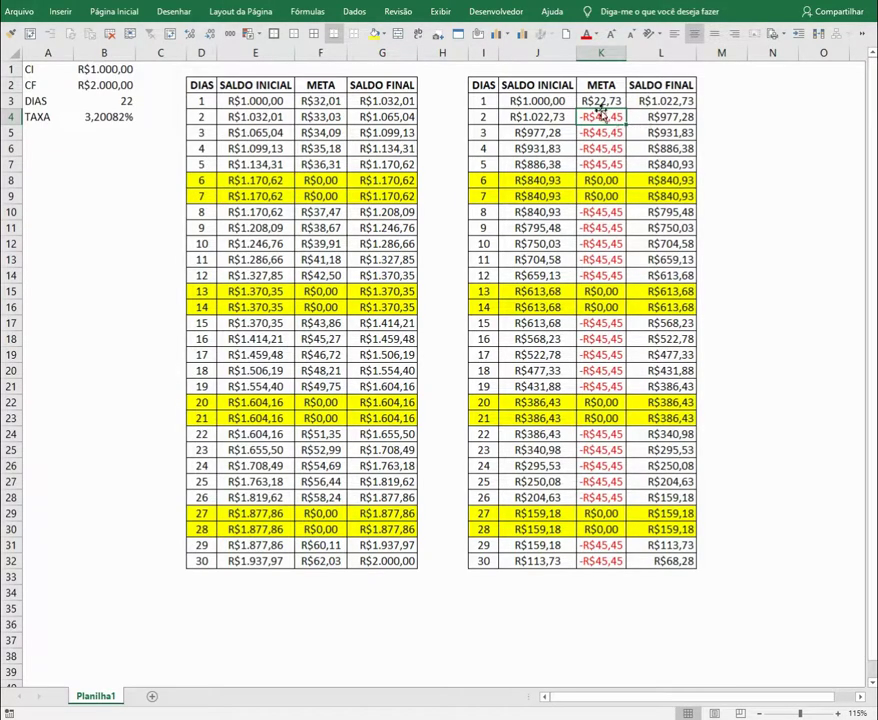
Edit the K3 formula so the day 1 META becomes a negative amount
{"action": "double_click", "coordinate": [600, 101]}
{"action": "key", "text": "Left"}
{"action": "key", "text": "Left"}
{"action": "key", "text": "Left"}
{"action": "key", "text": "Left"}
{"action": "key", "text": "Left"}
{"action": "key", "text": "Left"}
{"action": "key", "text": "Left"}
{"action": "key", "text": "Left"}
{"action": "key", "text": "Left"}
{"action": "key", "text": "Left"}
{"action": "key", "text": "Left"}
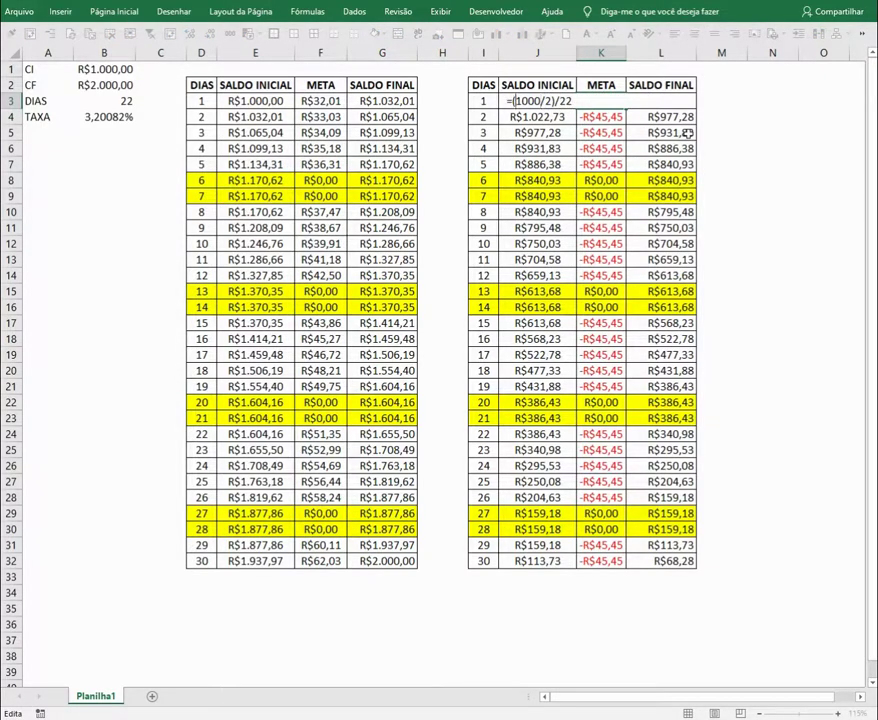
{"action": "key", "text": "Return"}
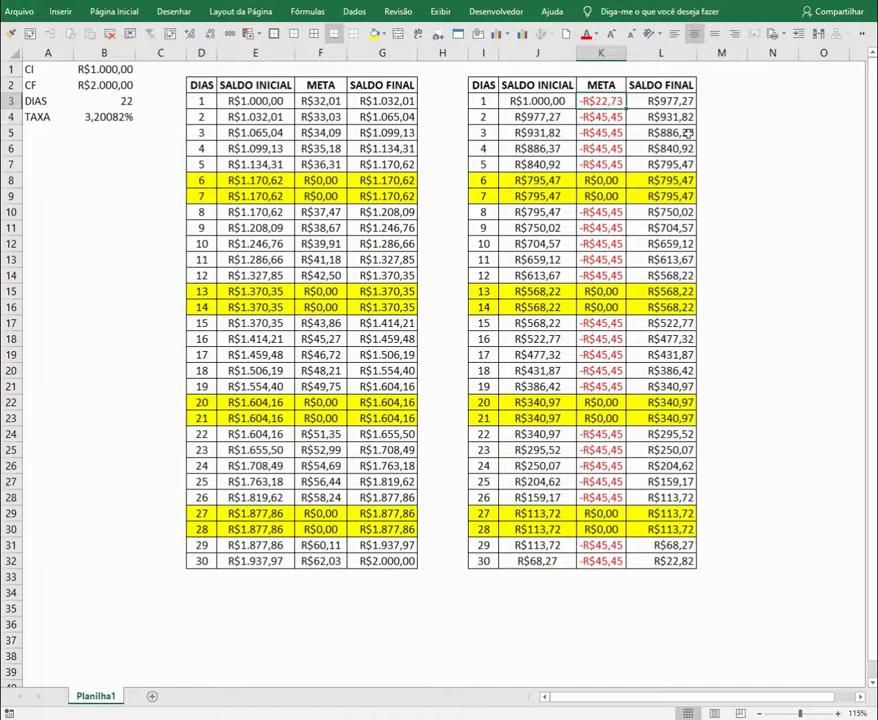
Copy the day 1 META formula in K3 to days 2 through 5
{"action": "key", "text": "ctrl+c"}
{"action": "key", "text": "shift+Down"}
{"action": "key", "text": "shift+Down"}
{"action": "key", "text": "shift+Down"}
{"action": "key", "text": "shift+Down"}
{"action": "key", "text": "ctrl+v"}
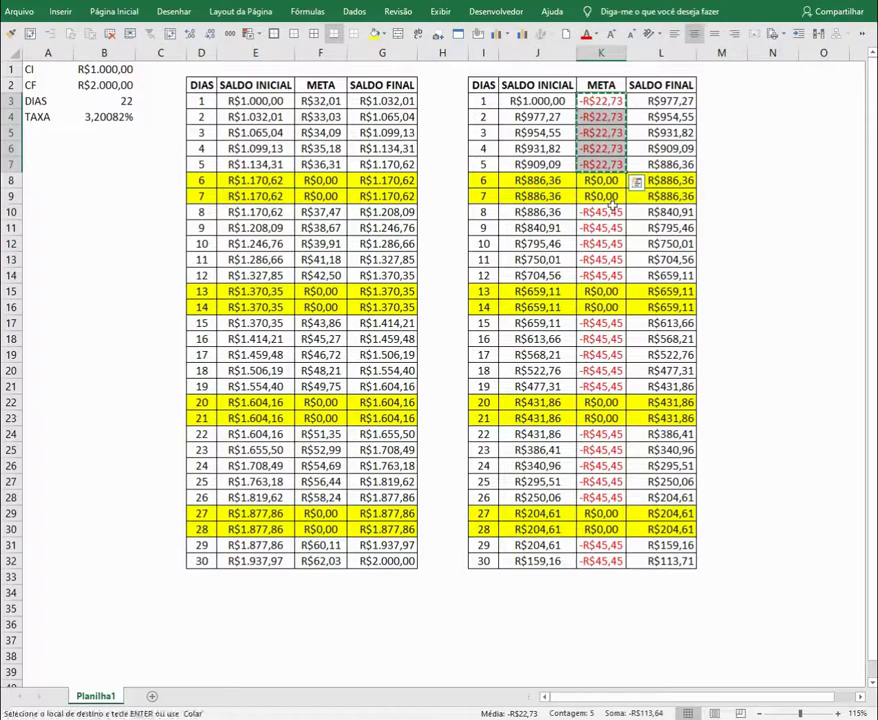
Paste the copied META formula over working days 8–12, 15–19 and 22–26 of the second table
{"action": "left_click_drag", "start_coordinate": [606, 212], "coordinate": [606, 228]}
{"action": "key", "text": "ctrl+v"}
{"action": "left_click_drag", "start_coordinate": [602, 323], "coordinate": [602, 386]}
{"action": "key", "text": "ctrl+v"}
{"action": "left_click_drag", "start_coordinate": [602, 450], "coordinate": [617, 497]}
{"action": "key", "text": "ctrl+v"}
{"action": "left_click_drag", "start_coordinate": [602, 545], "coordinate": [602, 608]}
{"action": "key", "text": "ctrl+v"}
{"action": "left_click", "coordinate": [768, 395]}
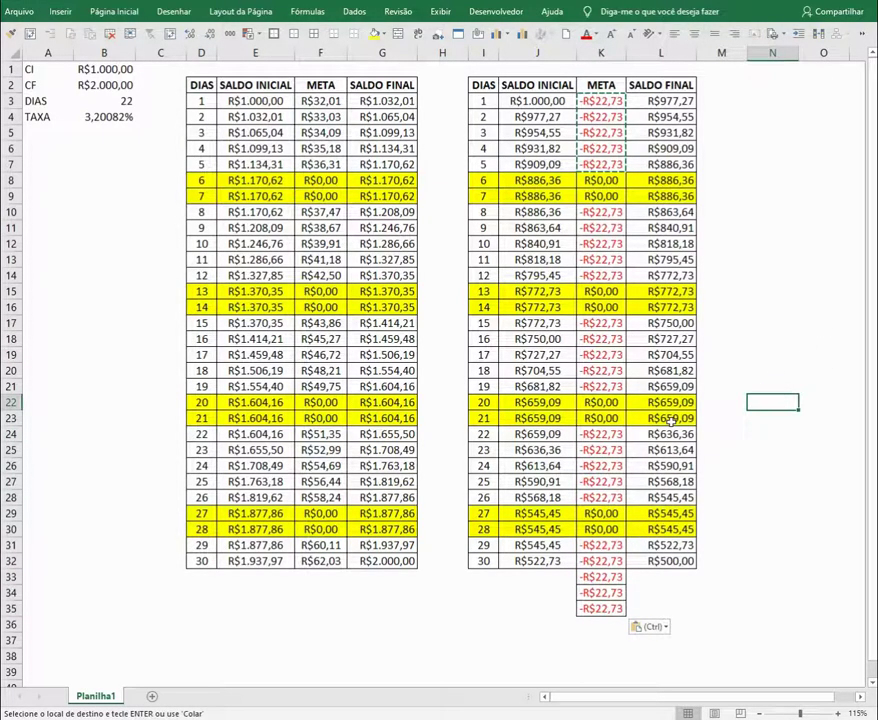
{"action": "key", "text": "ctrl+z"}
Copy the day 25 META in K27 to days 29 and 30 in K31:K32
{"action": "left_click", "coordinate": [601, 481]}
{"action": "key", "text": "ctrl+c"}
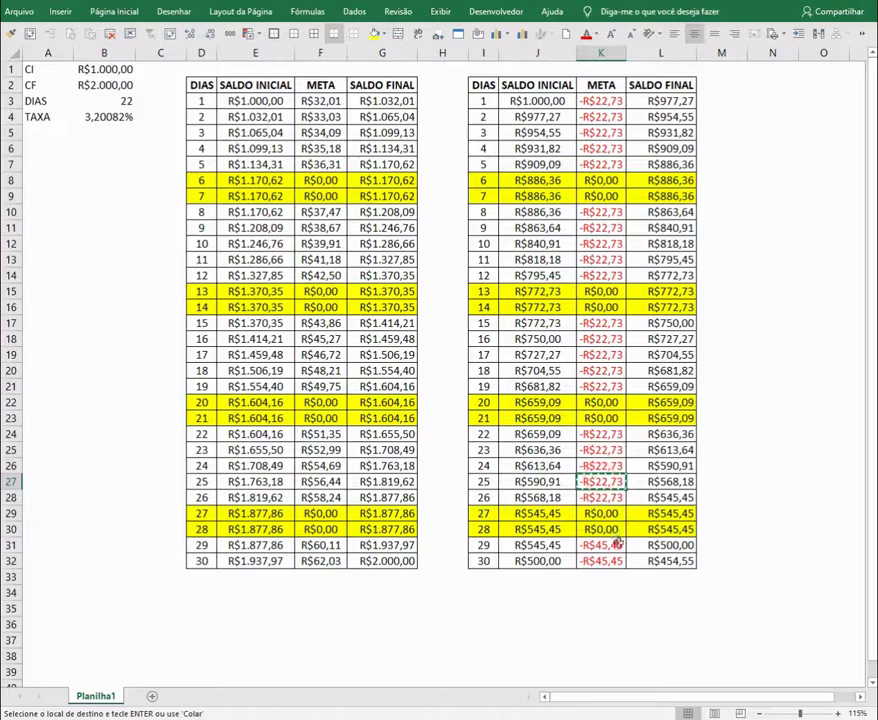
{"action": "left_click_drag", "start_coordinate": [601, 545], "coordinate": [601, 561]}
{"action": "key", "text": "ctrl+v"}
{"action": "left_click", "coordinate": [775, 368]}
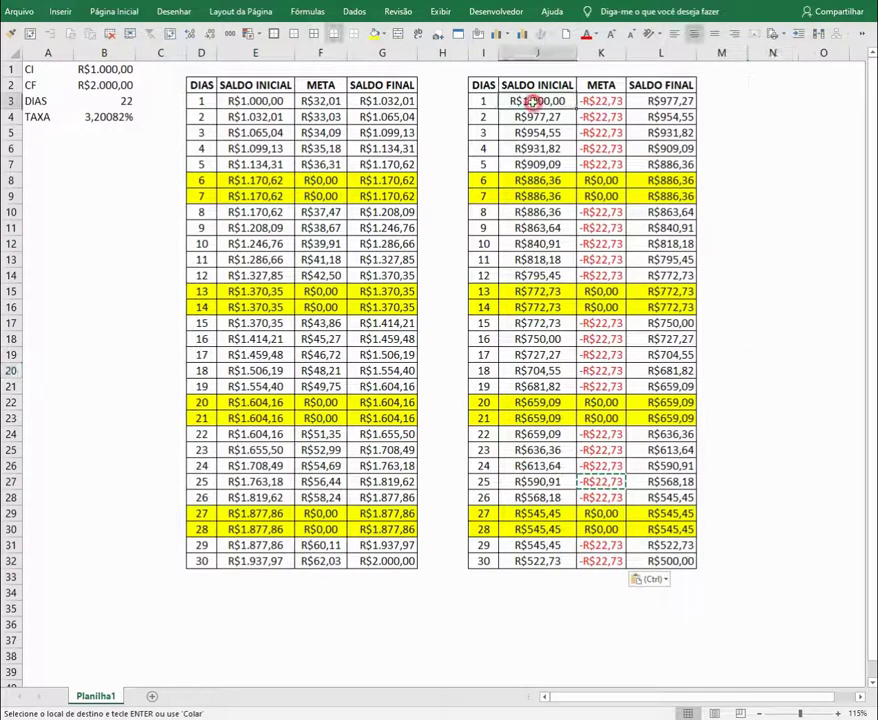
Check the sum of the second table's META values in K3:K32 and day 30's SALDO FINAL
{"action": "left_click_drag", "start_coordinate": [609, 97], "coordinate": [603, 561]}
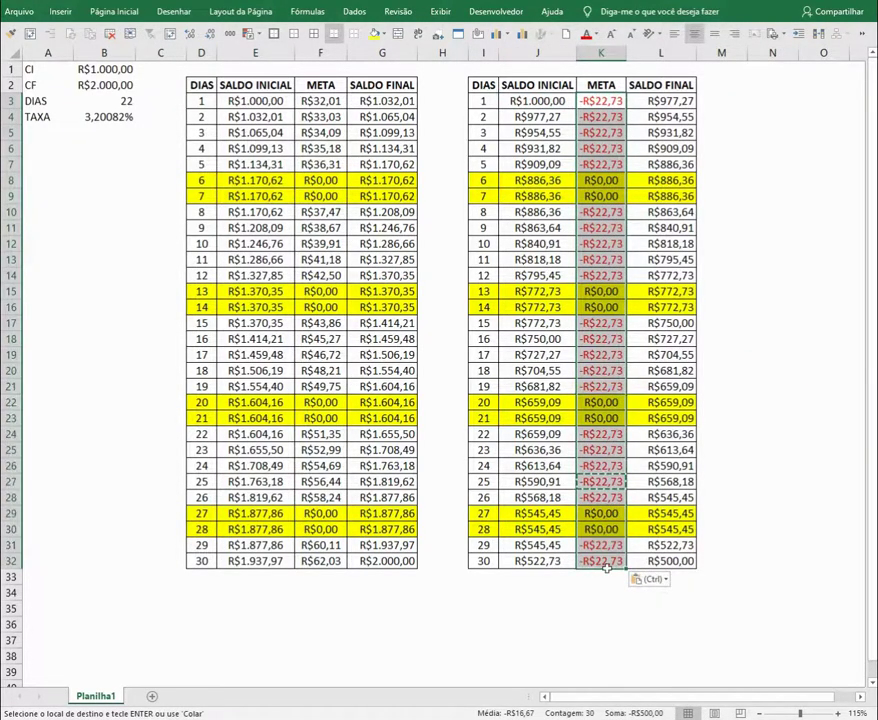
{"action": "left_click", "coordinate": [598, 606]}
{"action": "left_click", "coordinate": [682, 561]}
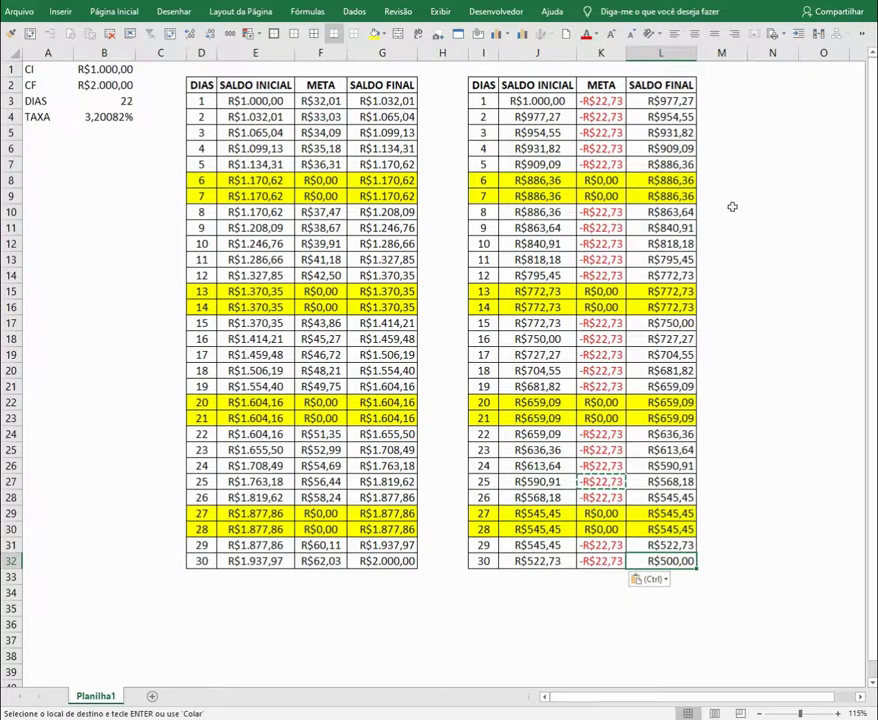
{"action": "left_click", "coordinate": [600, 101]}
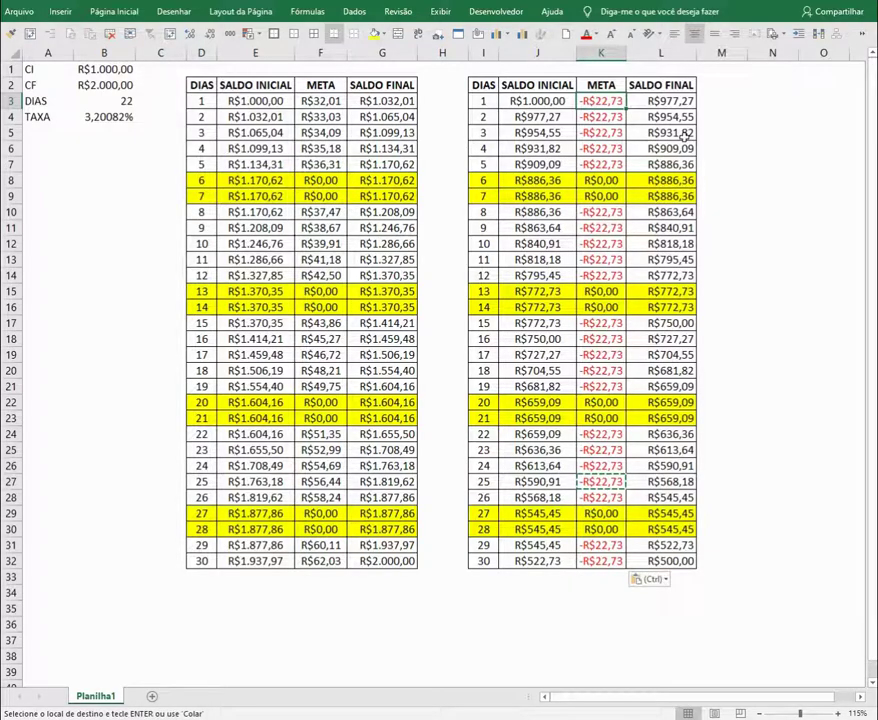
Enter the ratio 2X1 in cell N3 beside the second table
{"action": "left_click", "coordinate": [755, 102]}
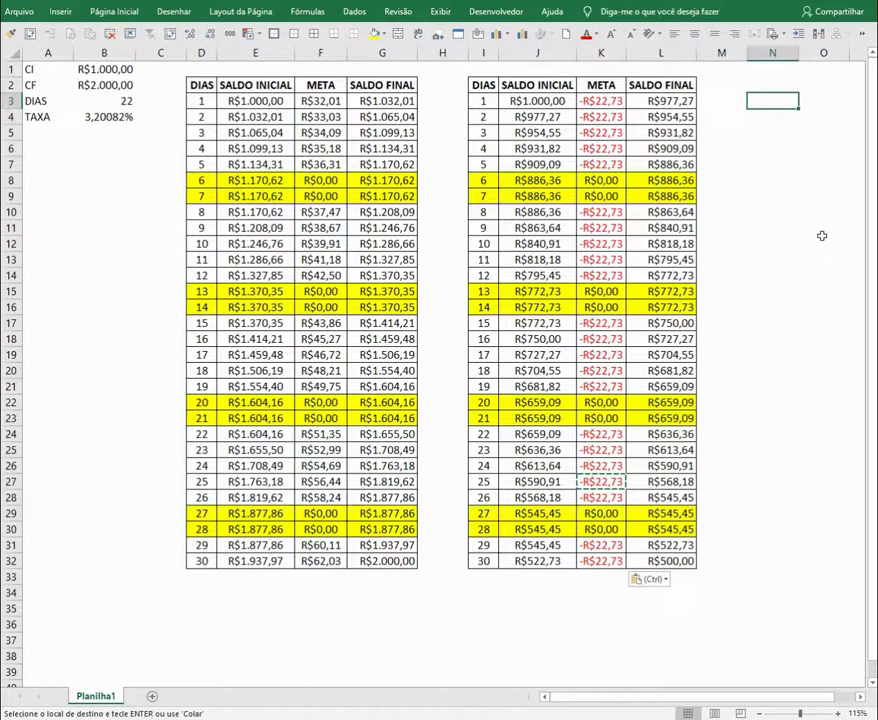
{"action": "type", "text": "1"}
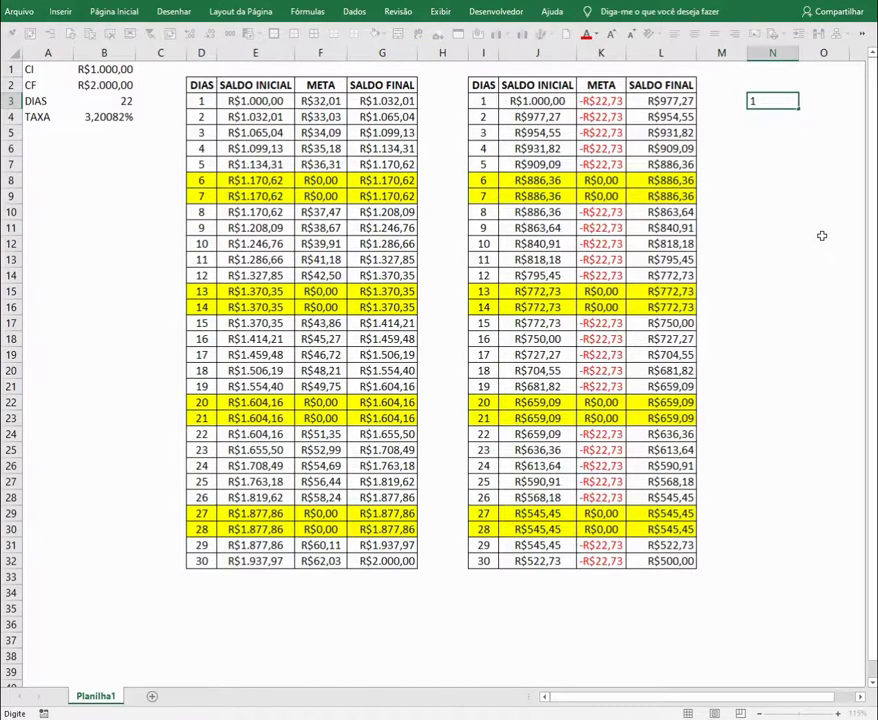
{"action": "key", "text": "BackSpace"}
{"action": "type", "text": "2X1"}
{"action": "key", "text": "Return"}
{"action": "key", "text": "Return"}
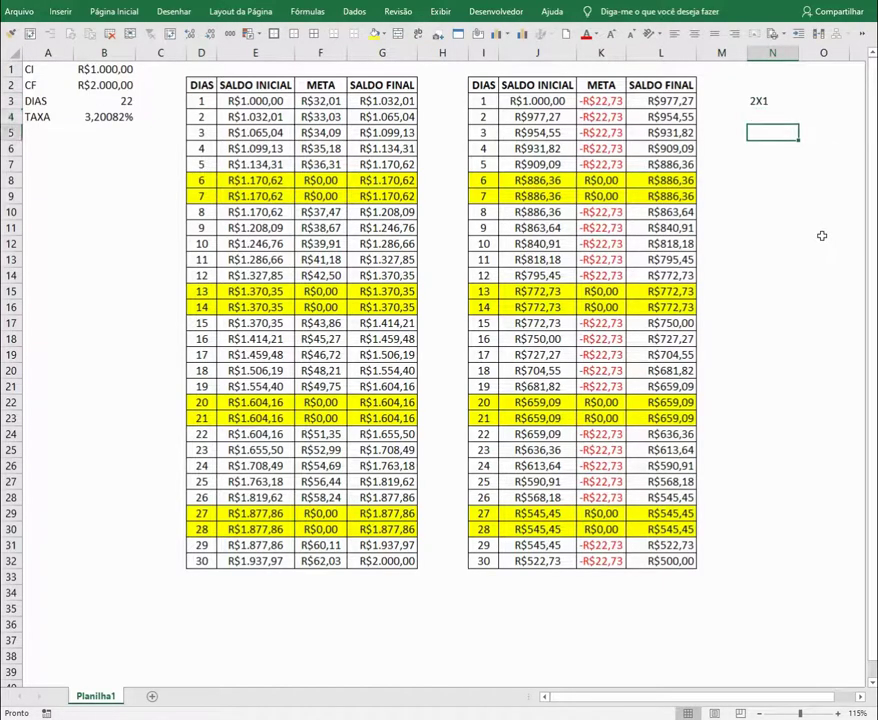
{"action": "key", "text": "Up"}
{"action": "key", "text": "Down"}
{"action": "left_click_drag", "start_coordinate": [797, 133], "coordinate": [793, 190]}
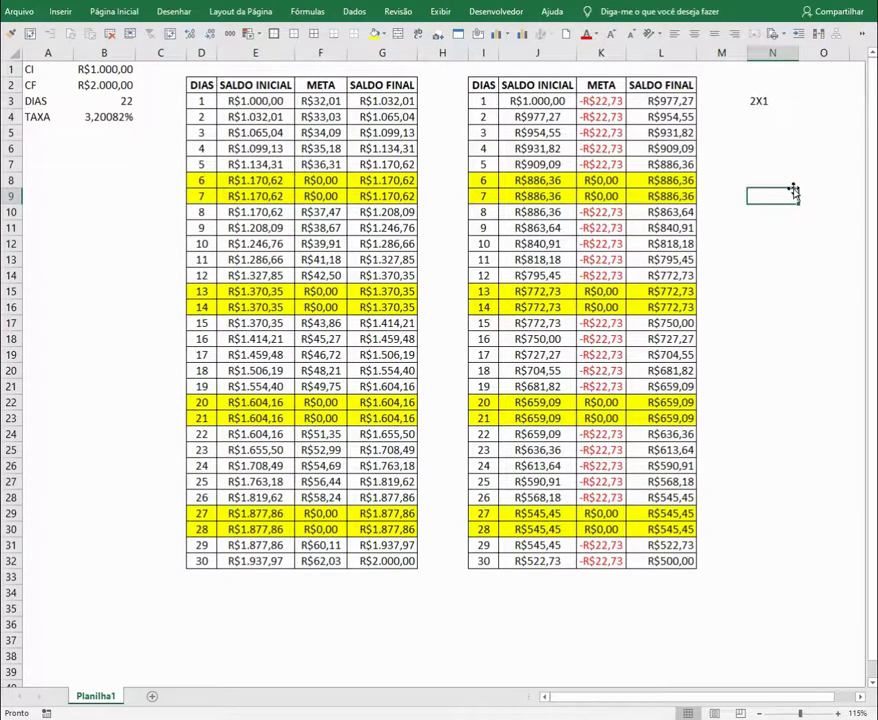